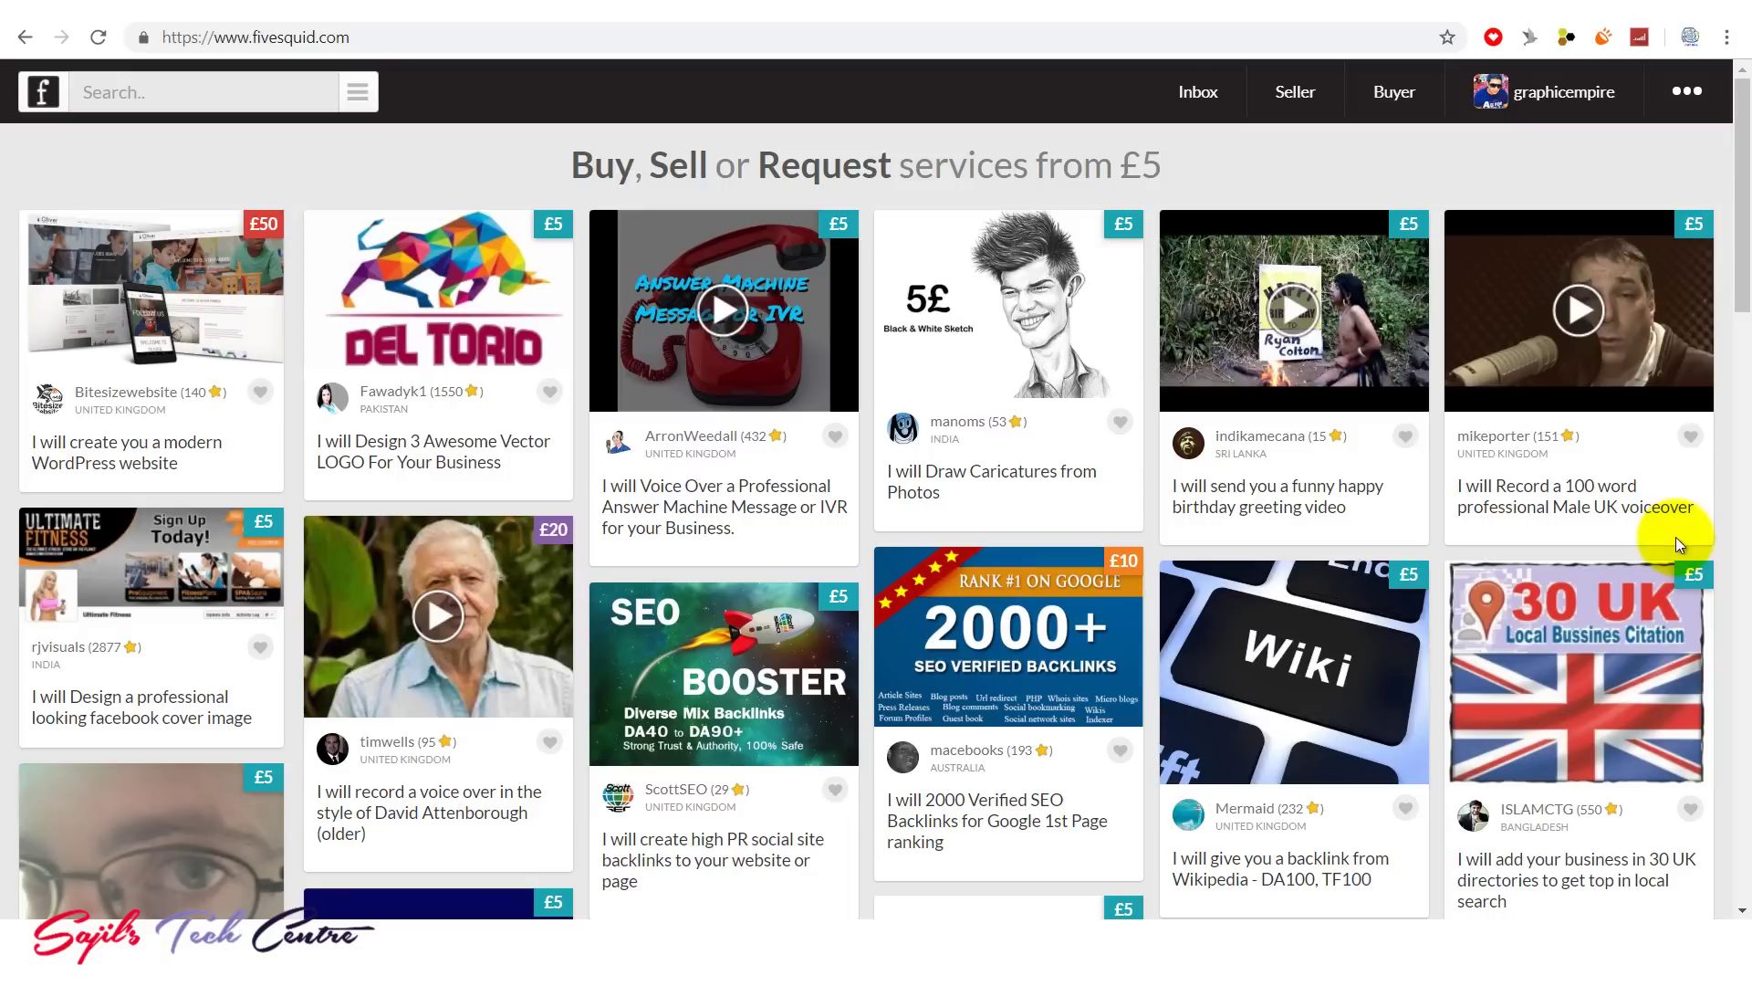
Step: Browse the marketplace listings, then show the Seller options menu
drag(1745, 289, 1739, 253)
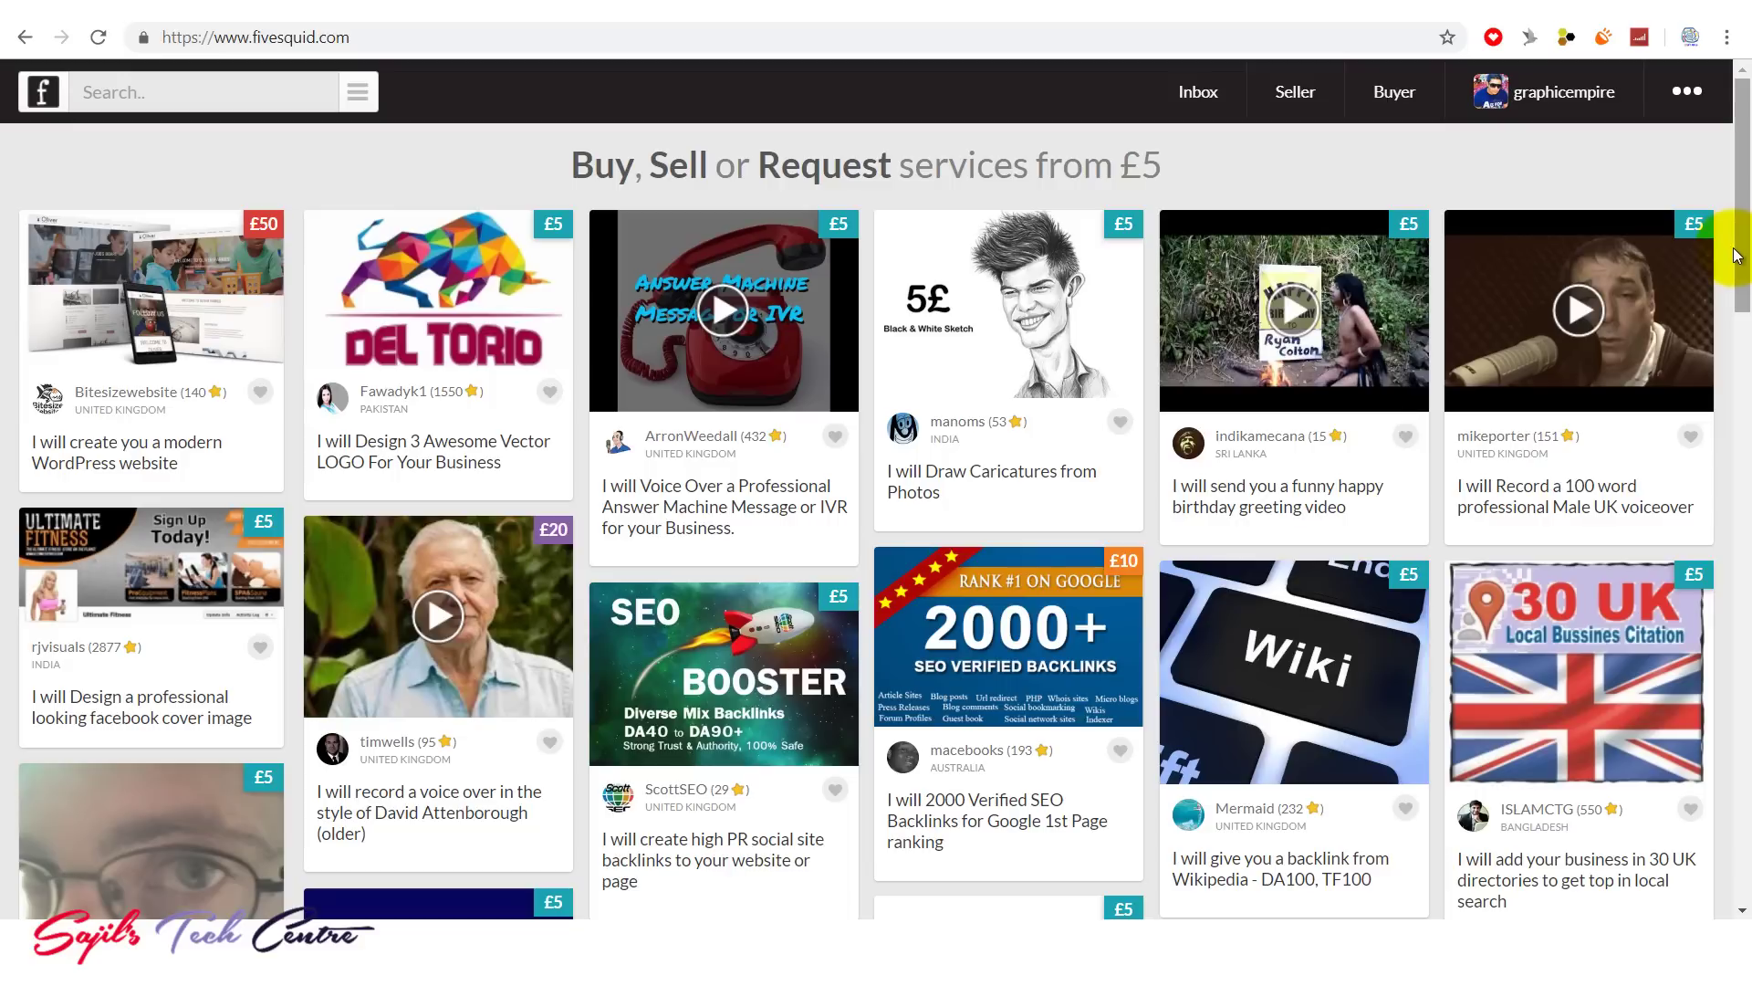
scroll(1739, 255, down, 2)
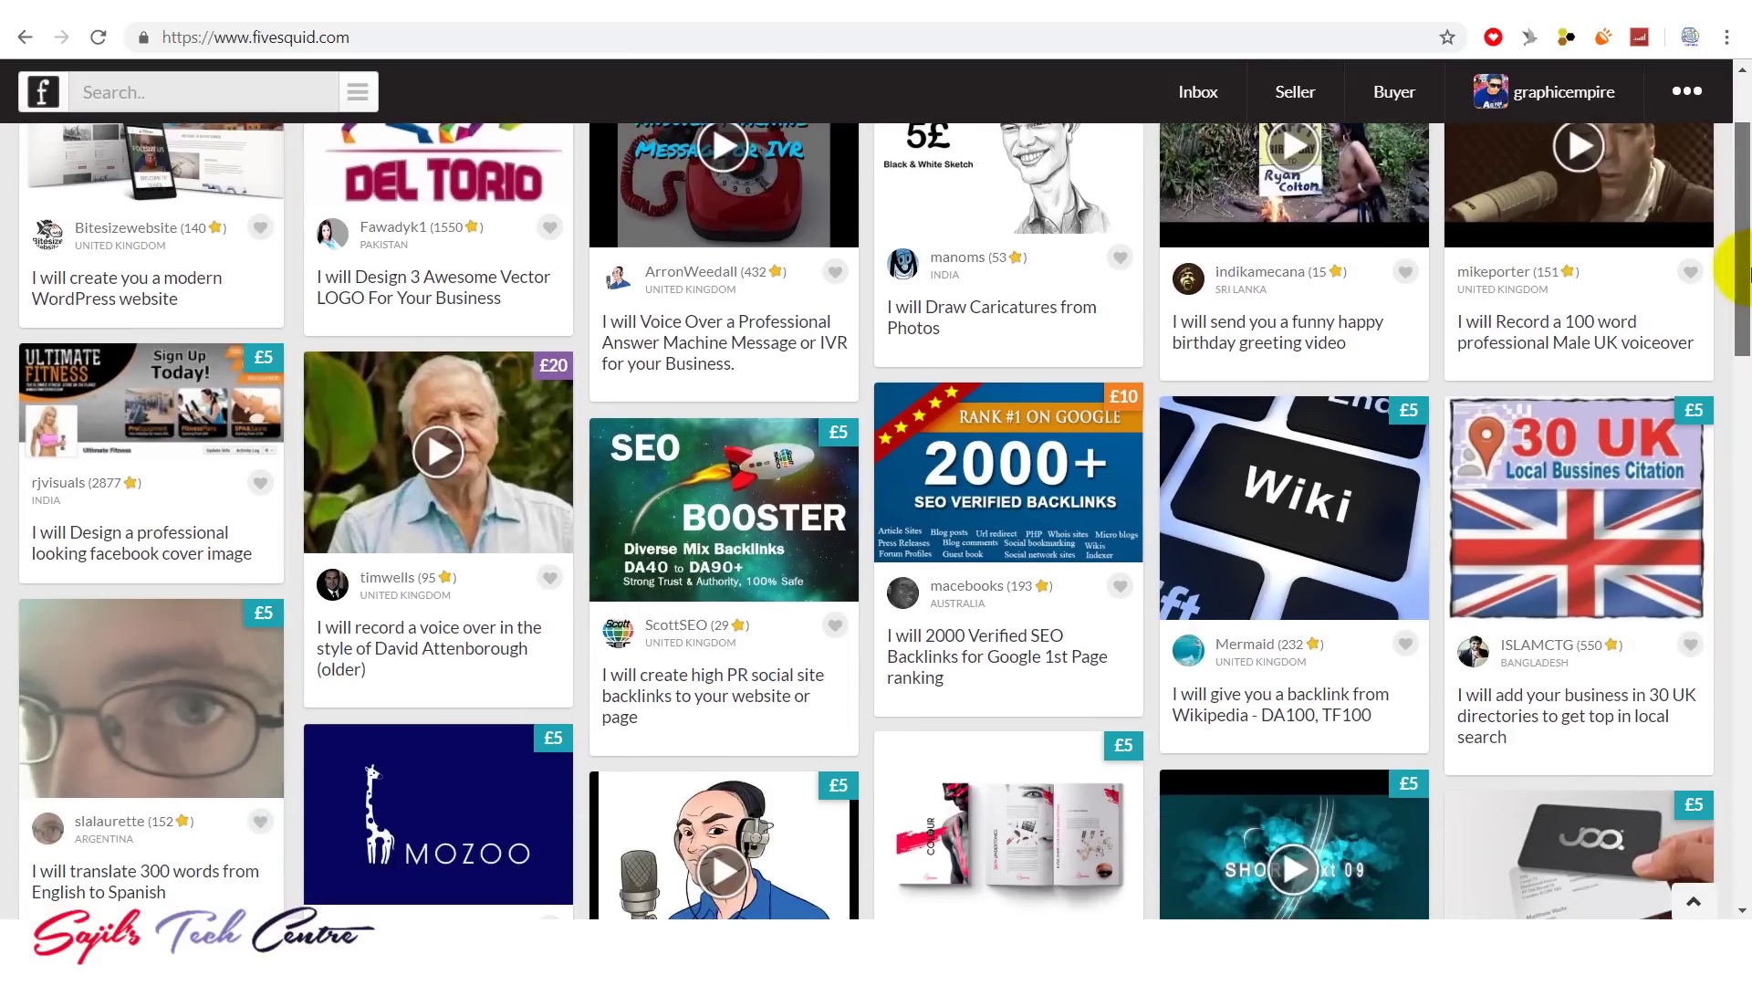
drag(1745, 265, 1745, 236)
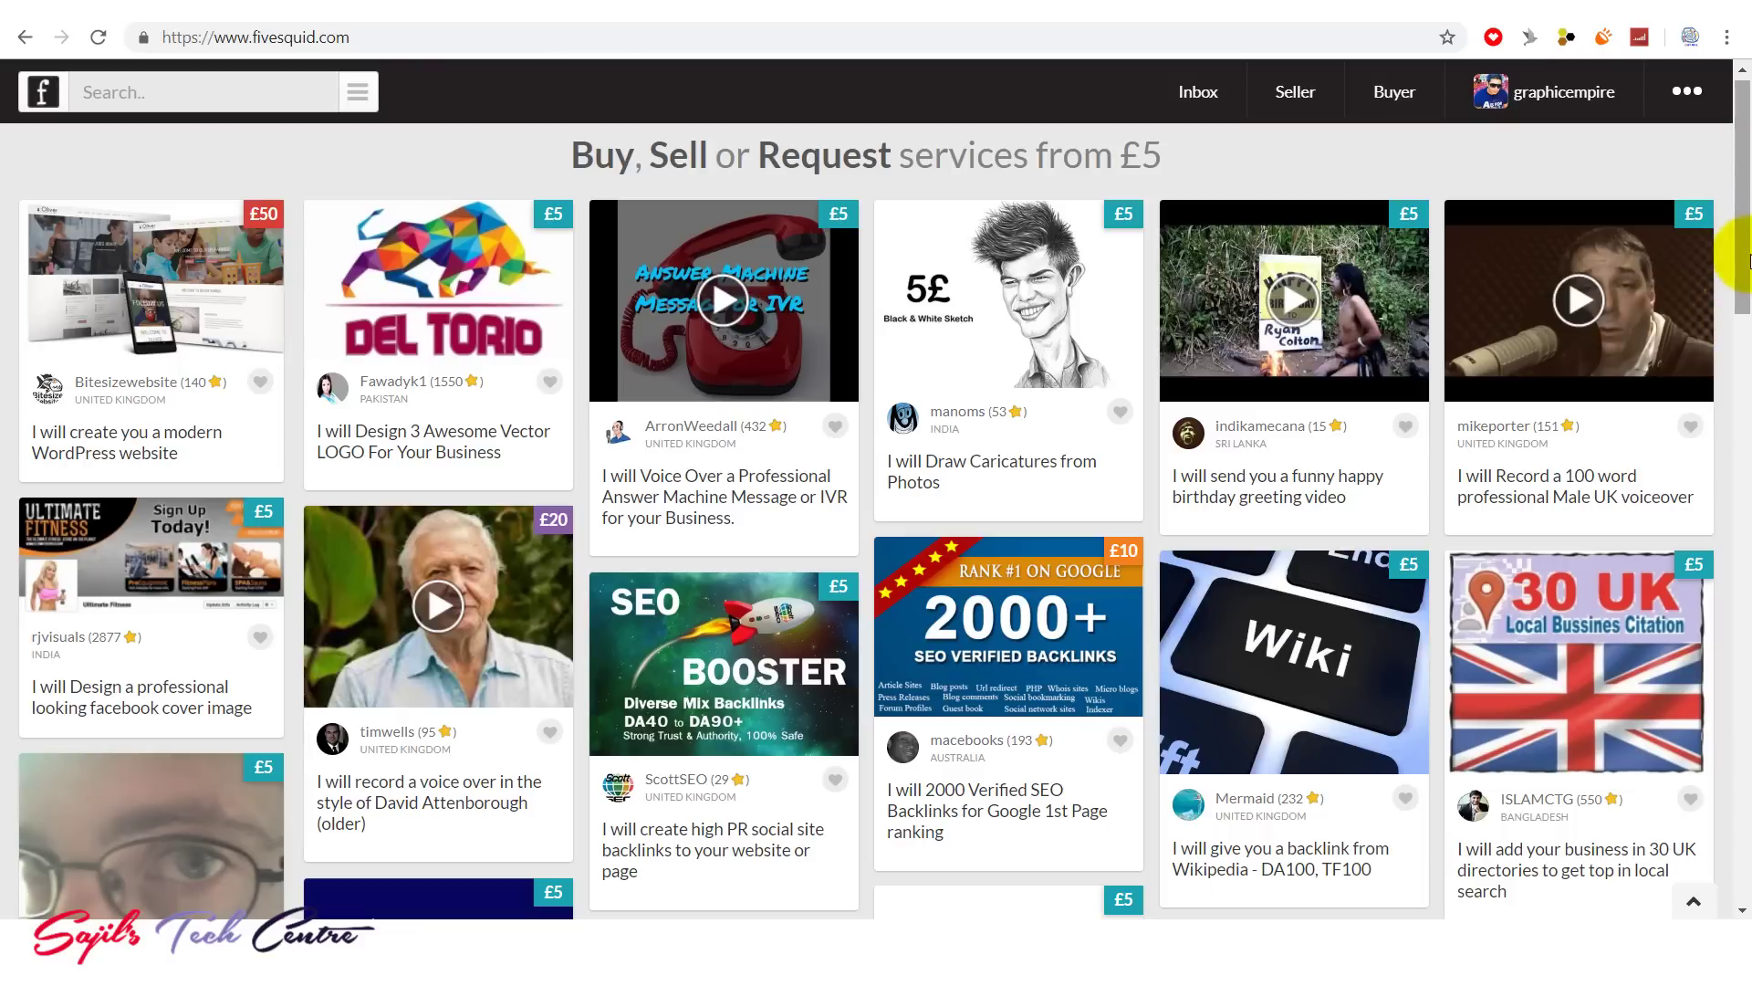
drag(1742, 273, 1747, 379)
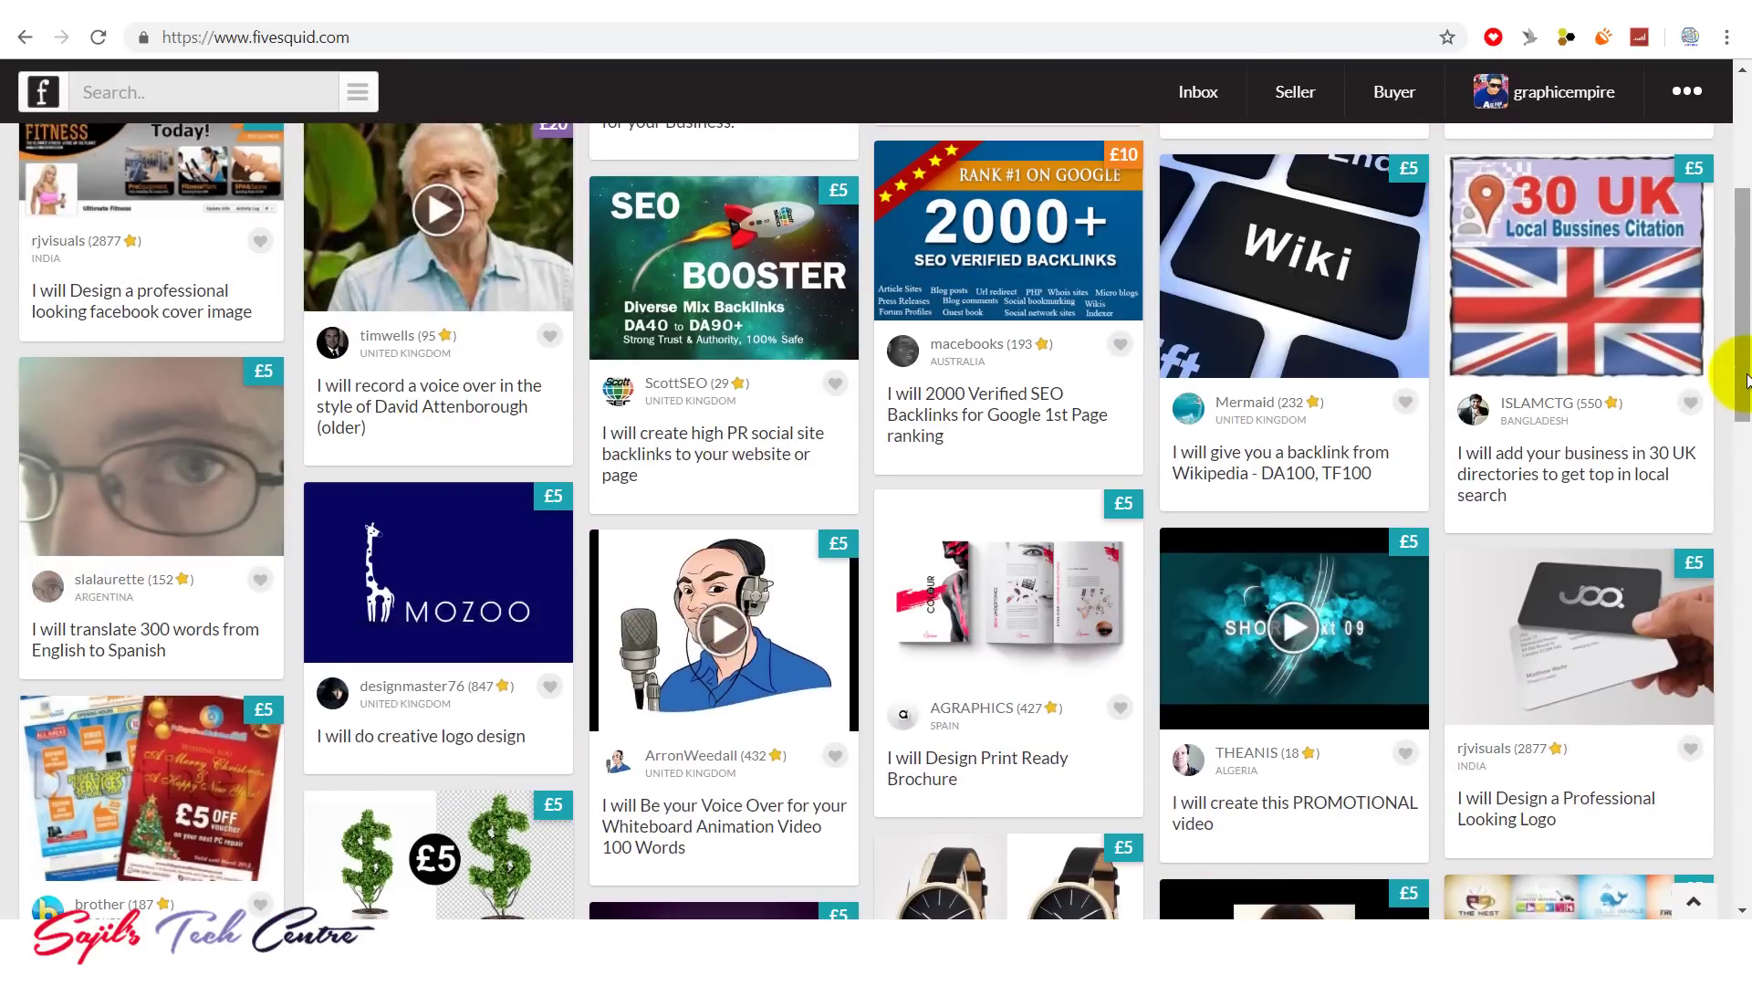
click(1746, 382)
drag(1745, 381, 1748, 265)
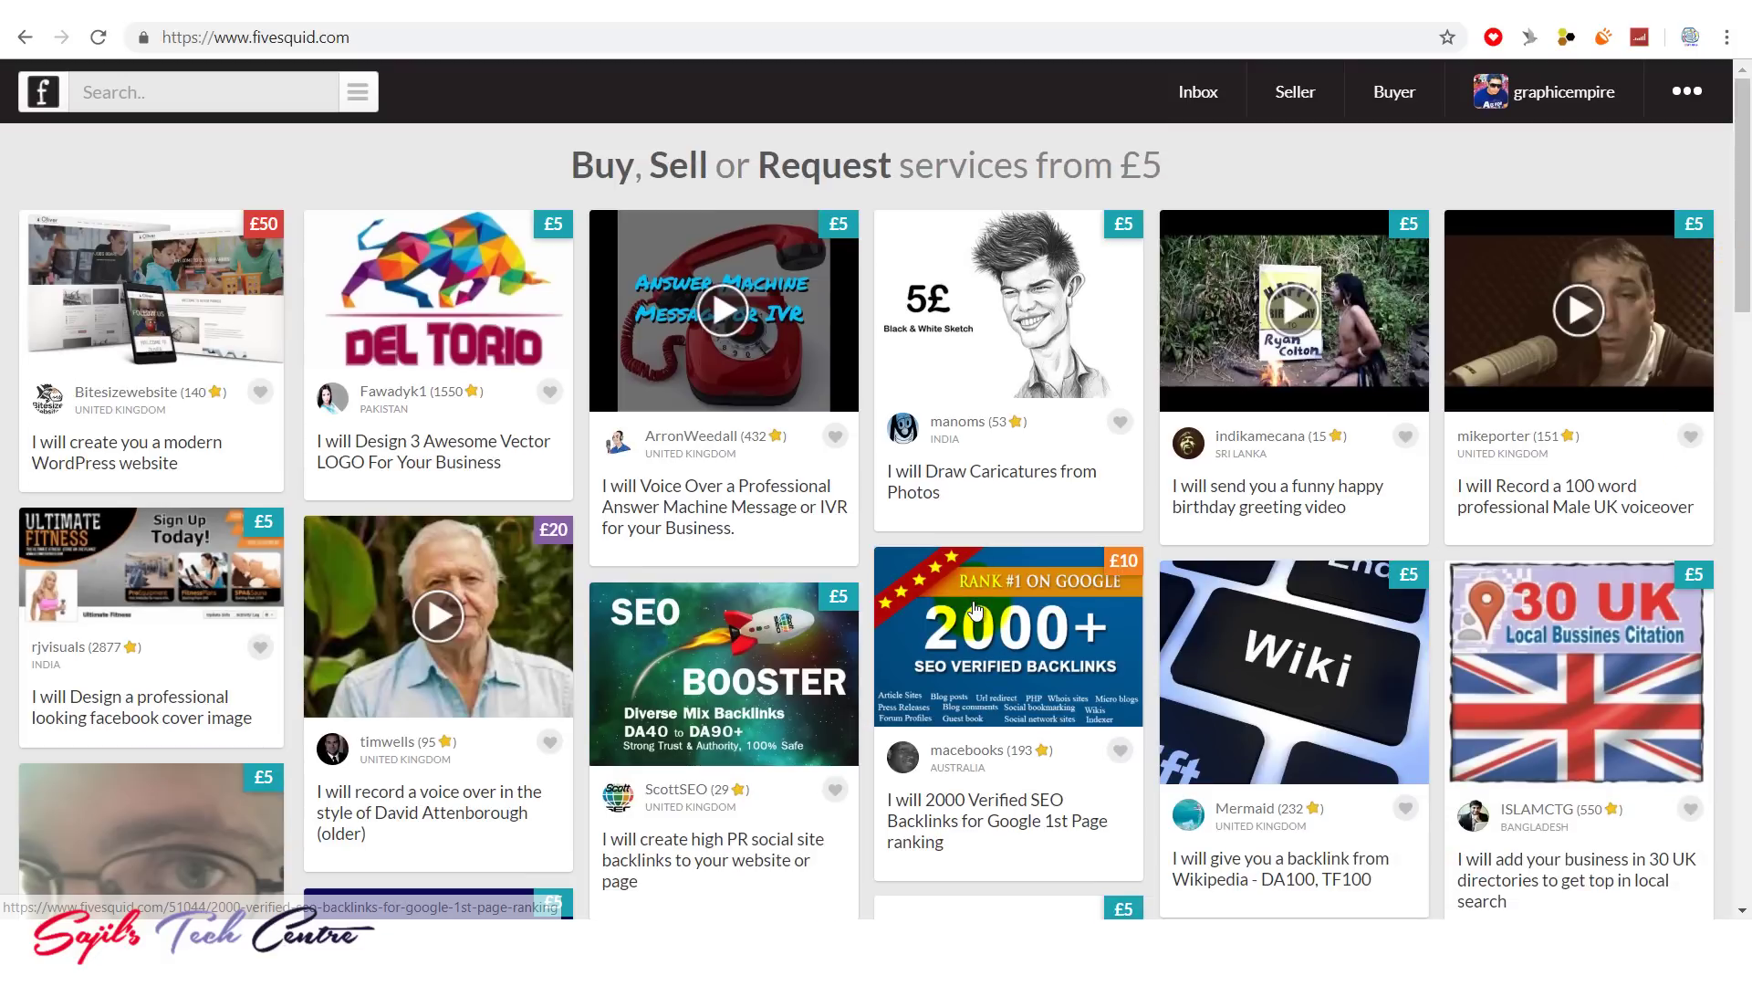
drag(1746, 282, 1743, 218)
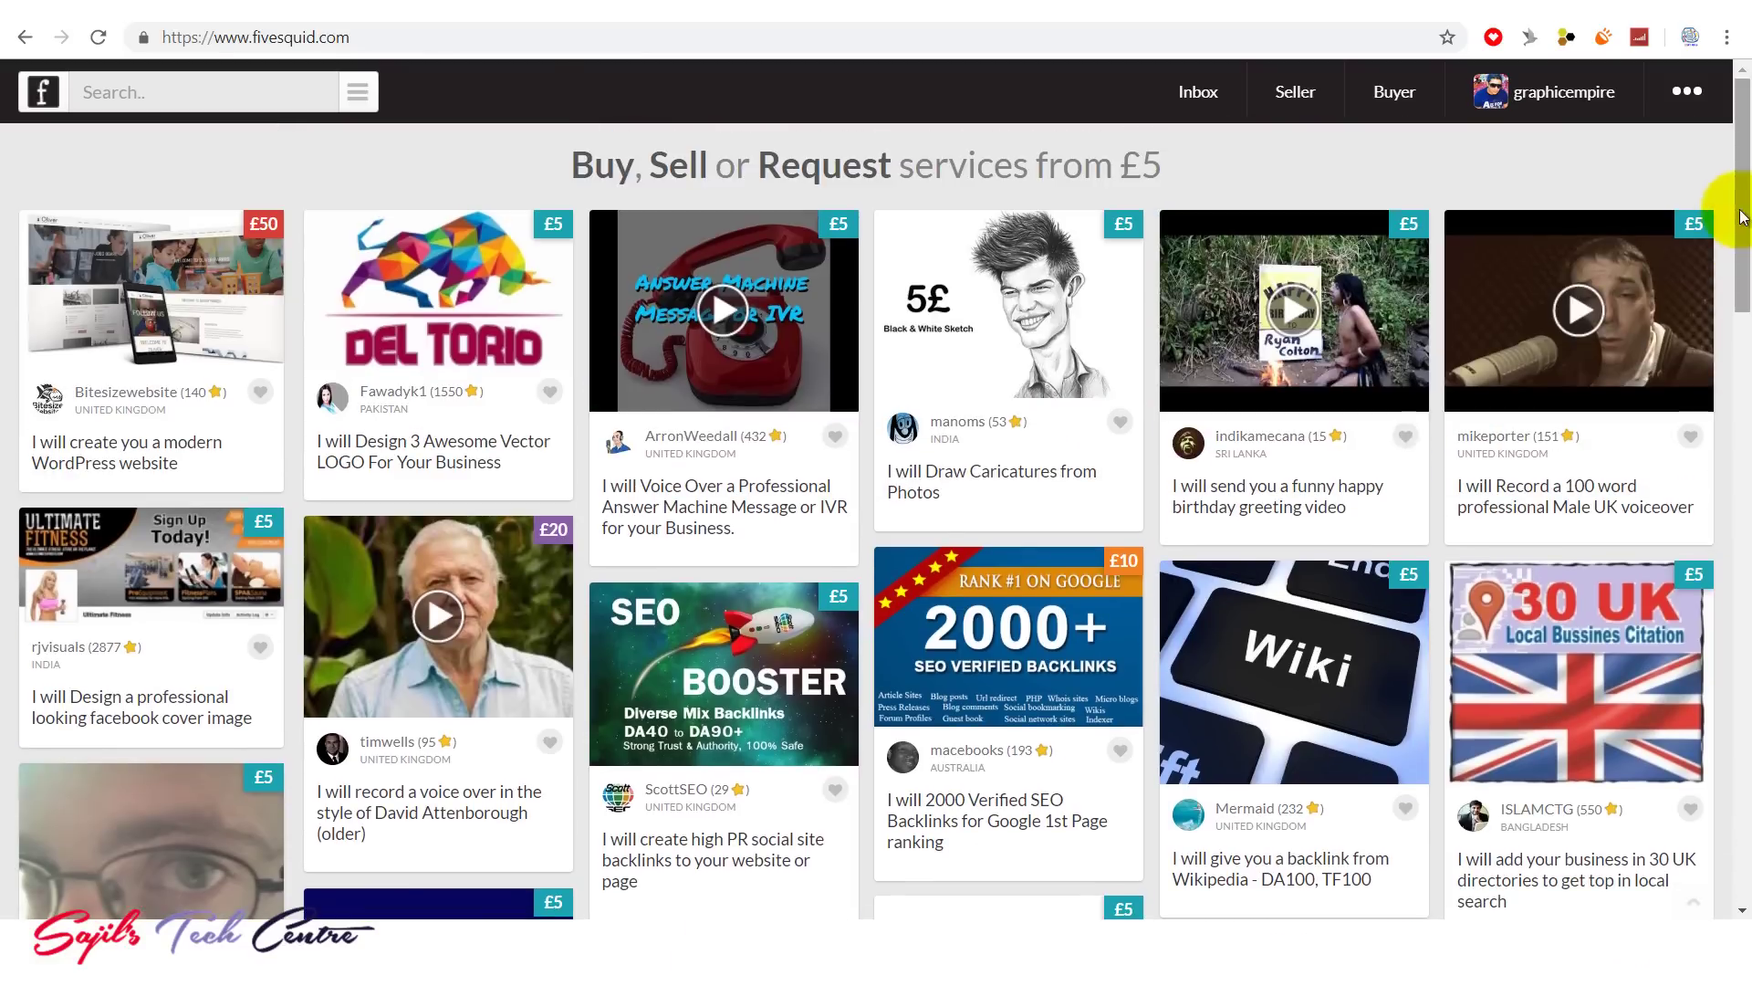
click(1296, 95)
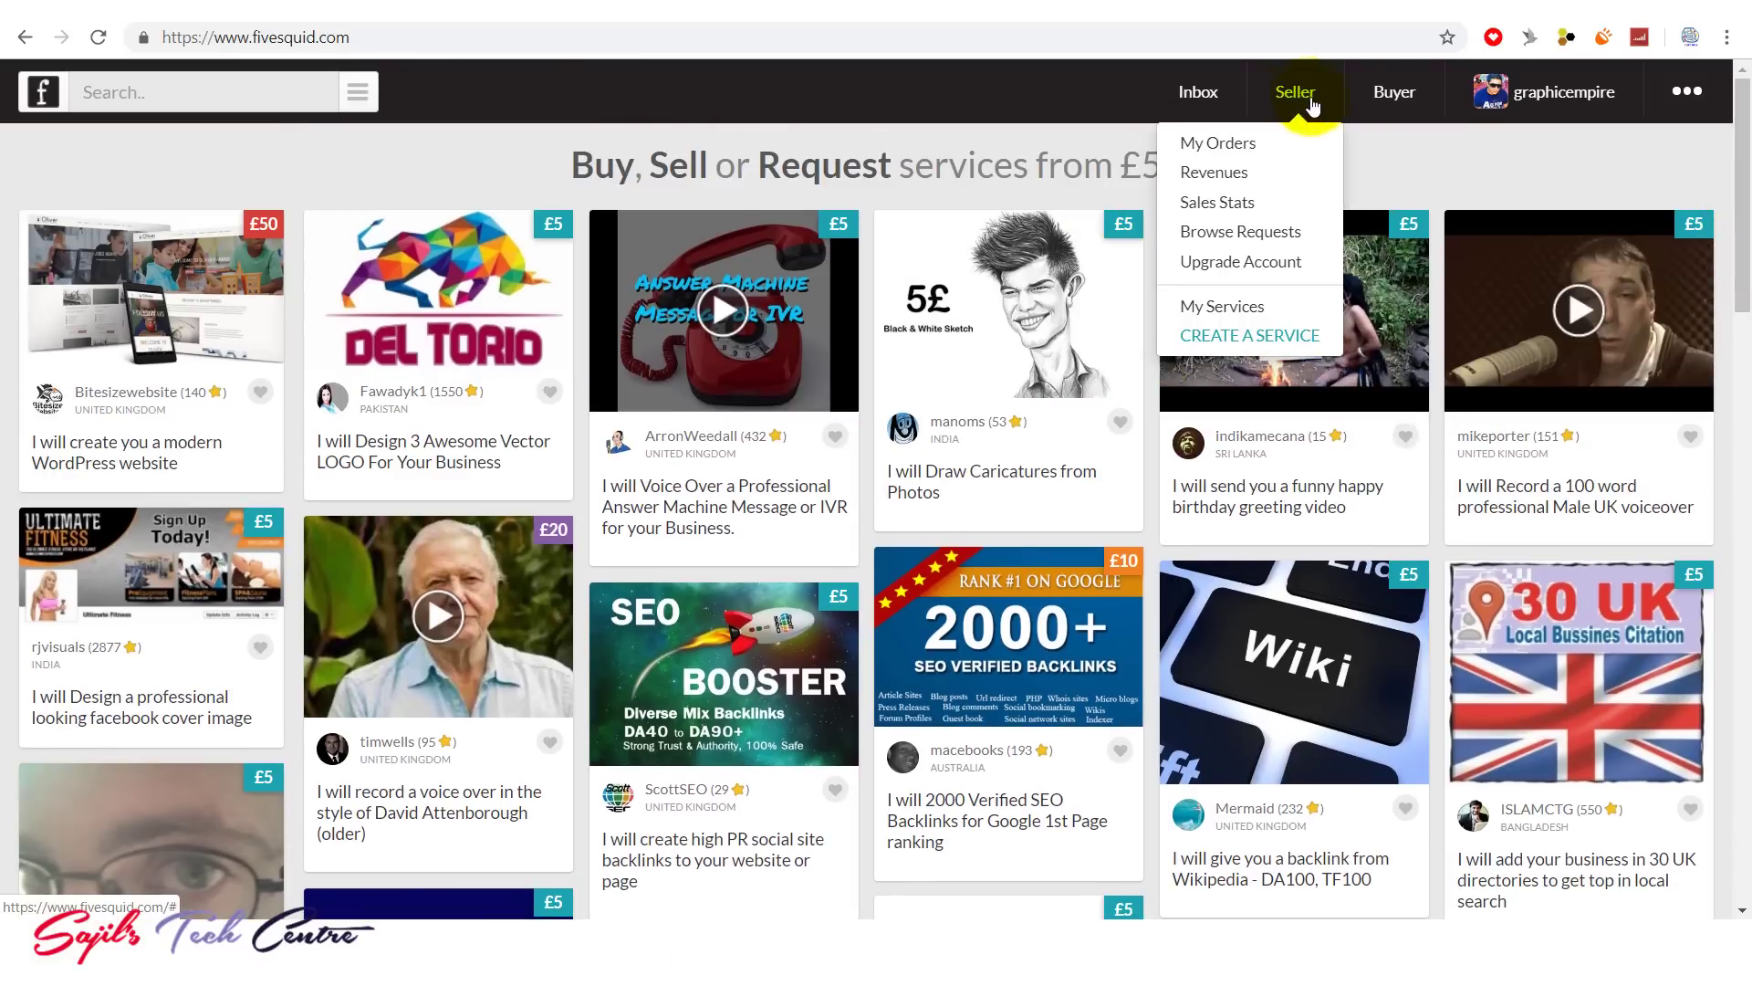
Step: Open the Create a Service form from the Seller menu
mouse_move(1296, 97)
click(1264, 337)
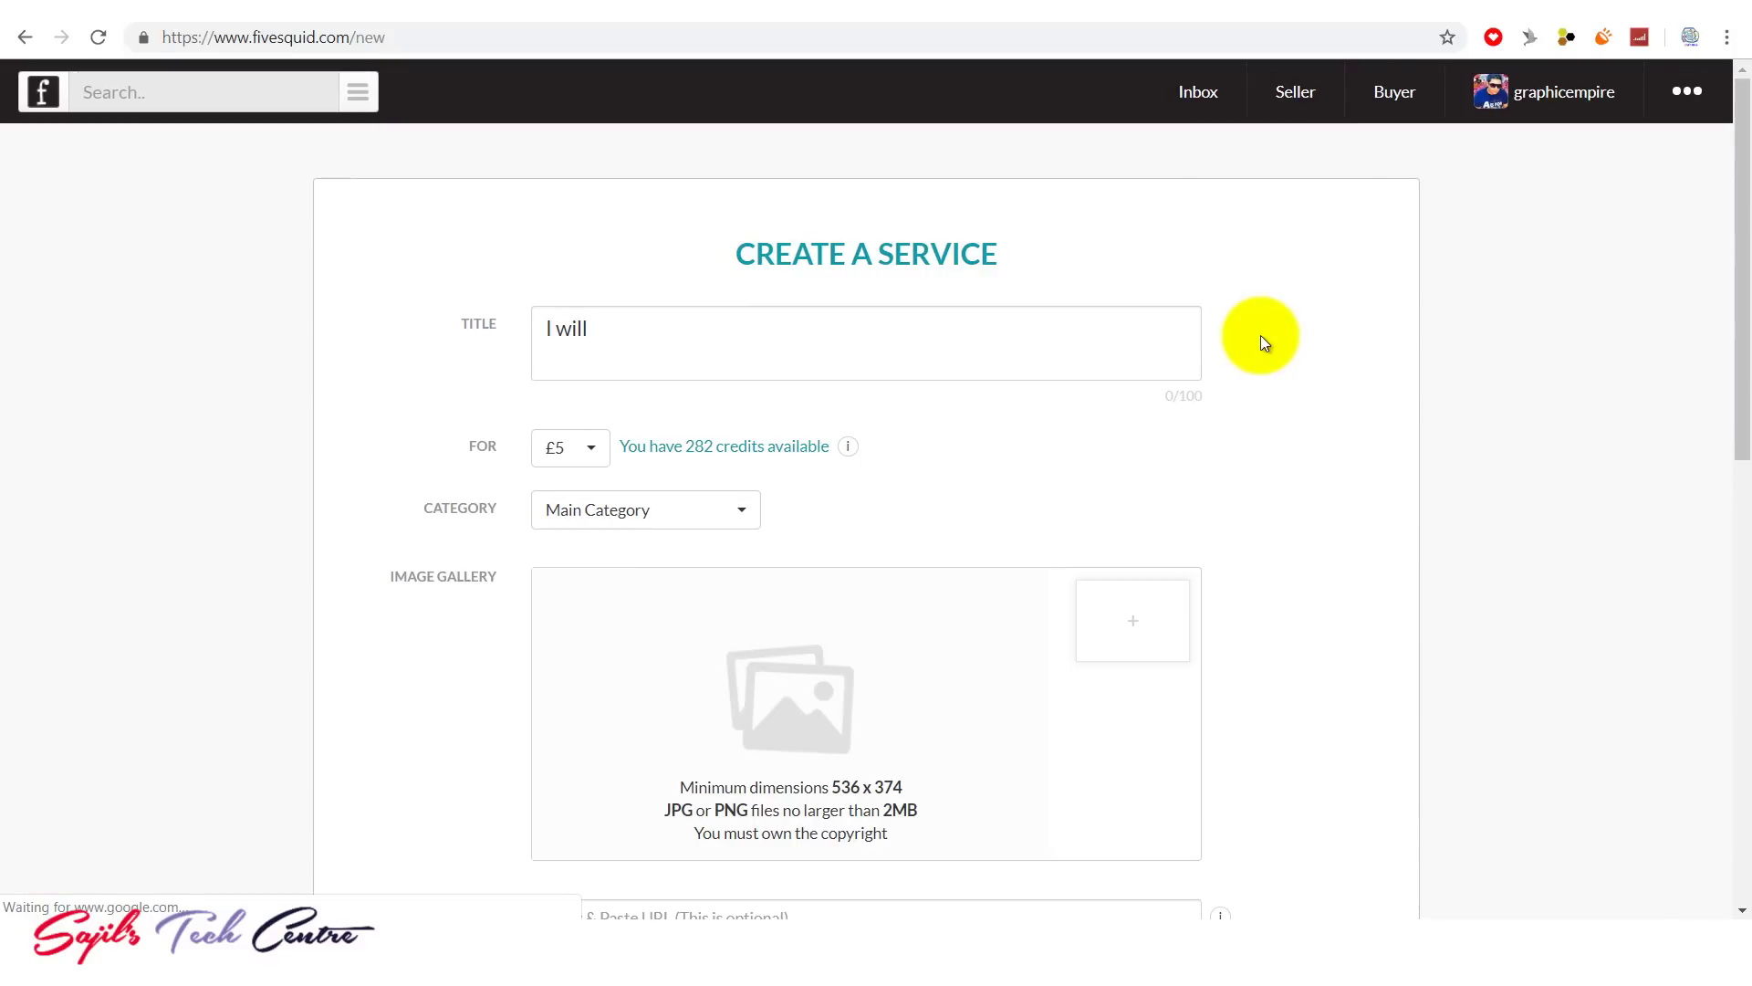
mouse_move(1747, 338)
mouse_down()
mouse_move(1745, 524)
mouse_move(1744, 357)
mouse_up()
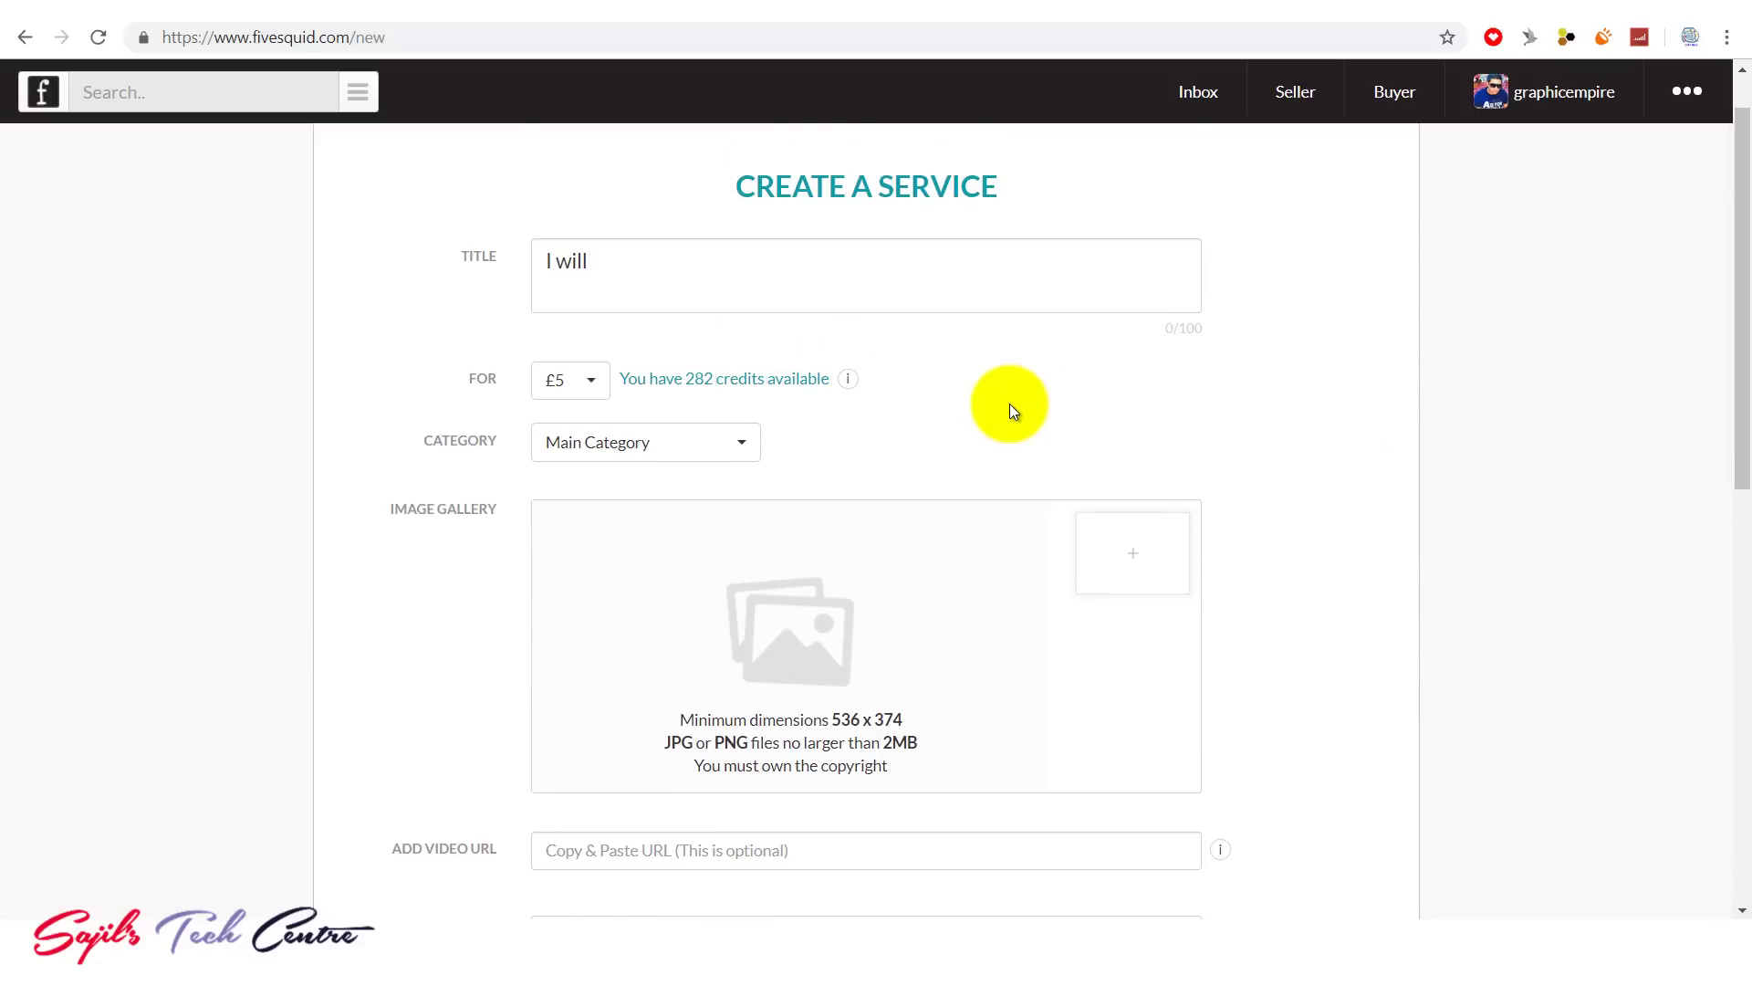
Step: Put the caret after 'I will' in the Title field and bring up the Notepad draft
click(627, 264)
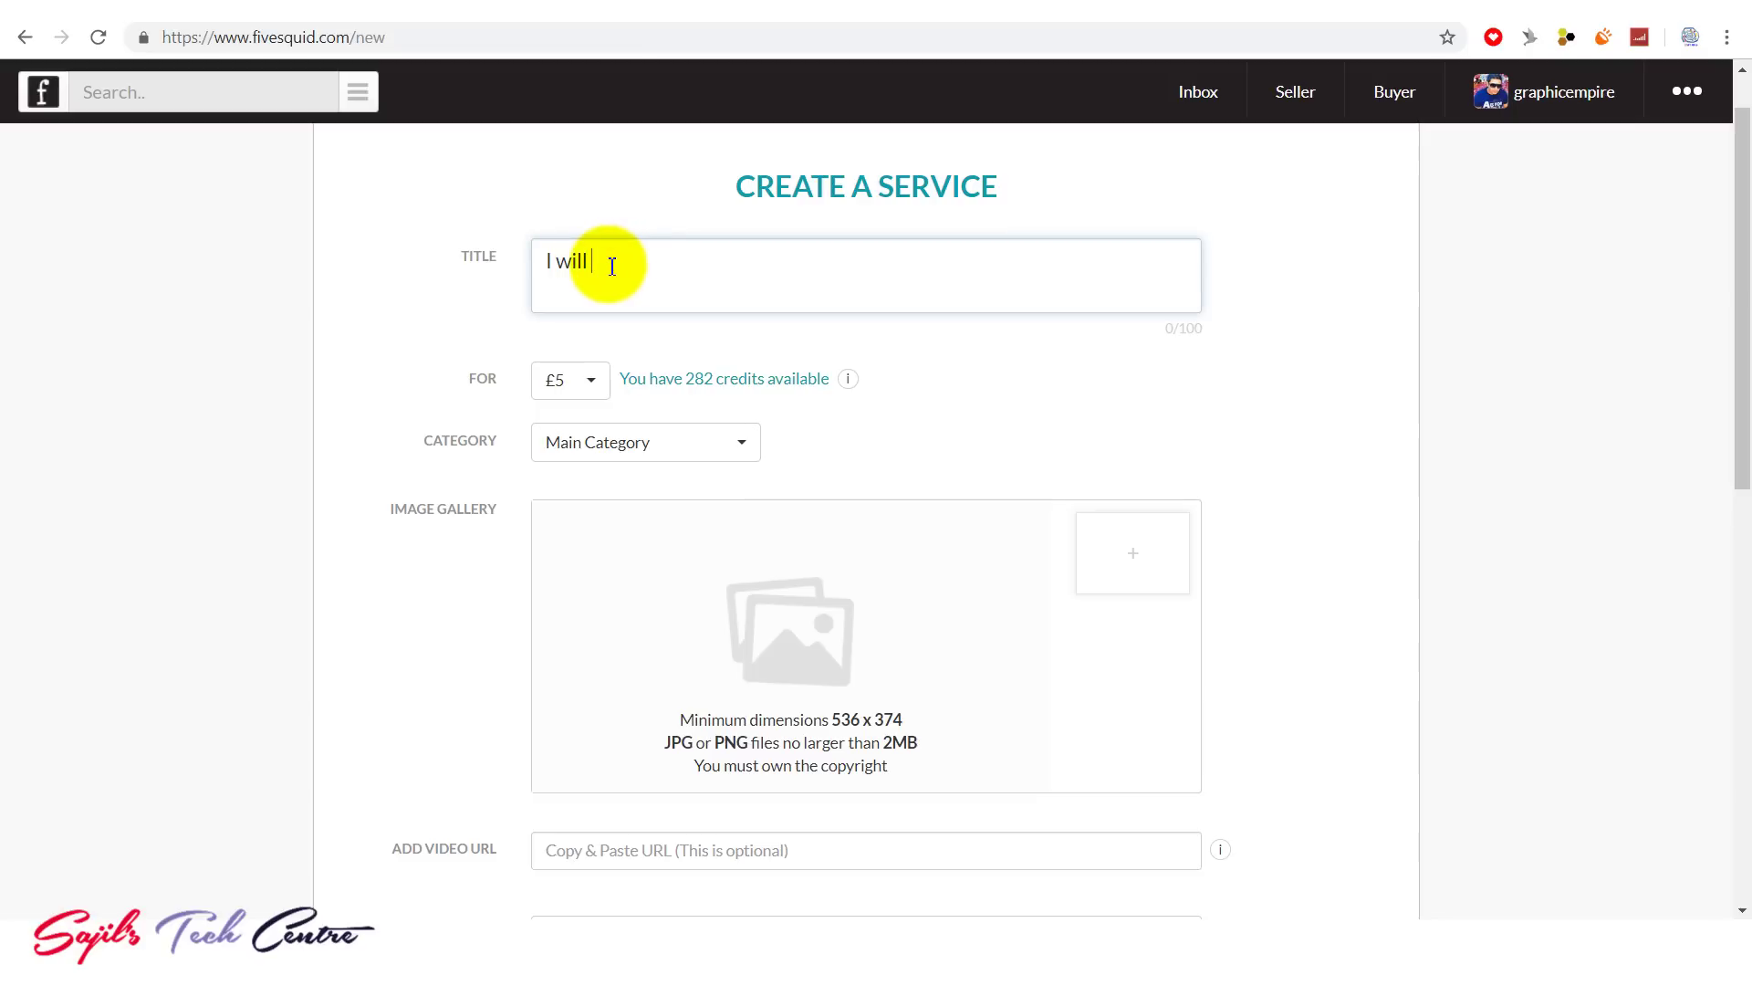
click(587, 264)
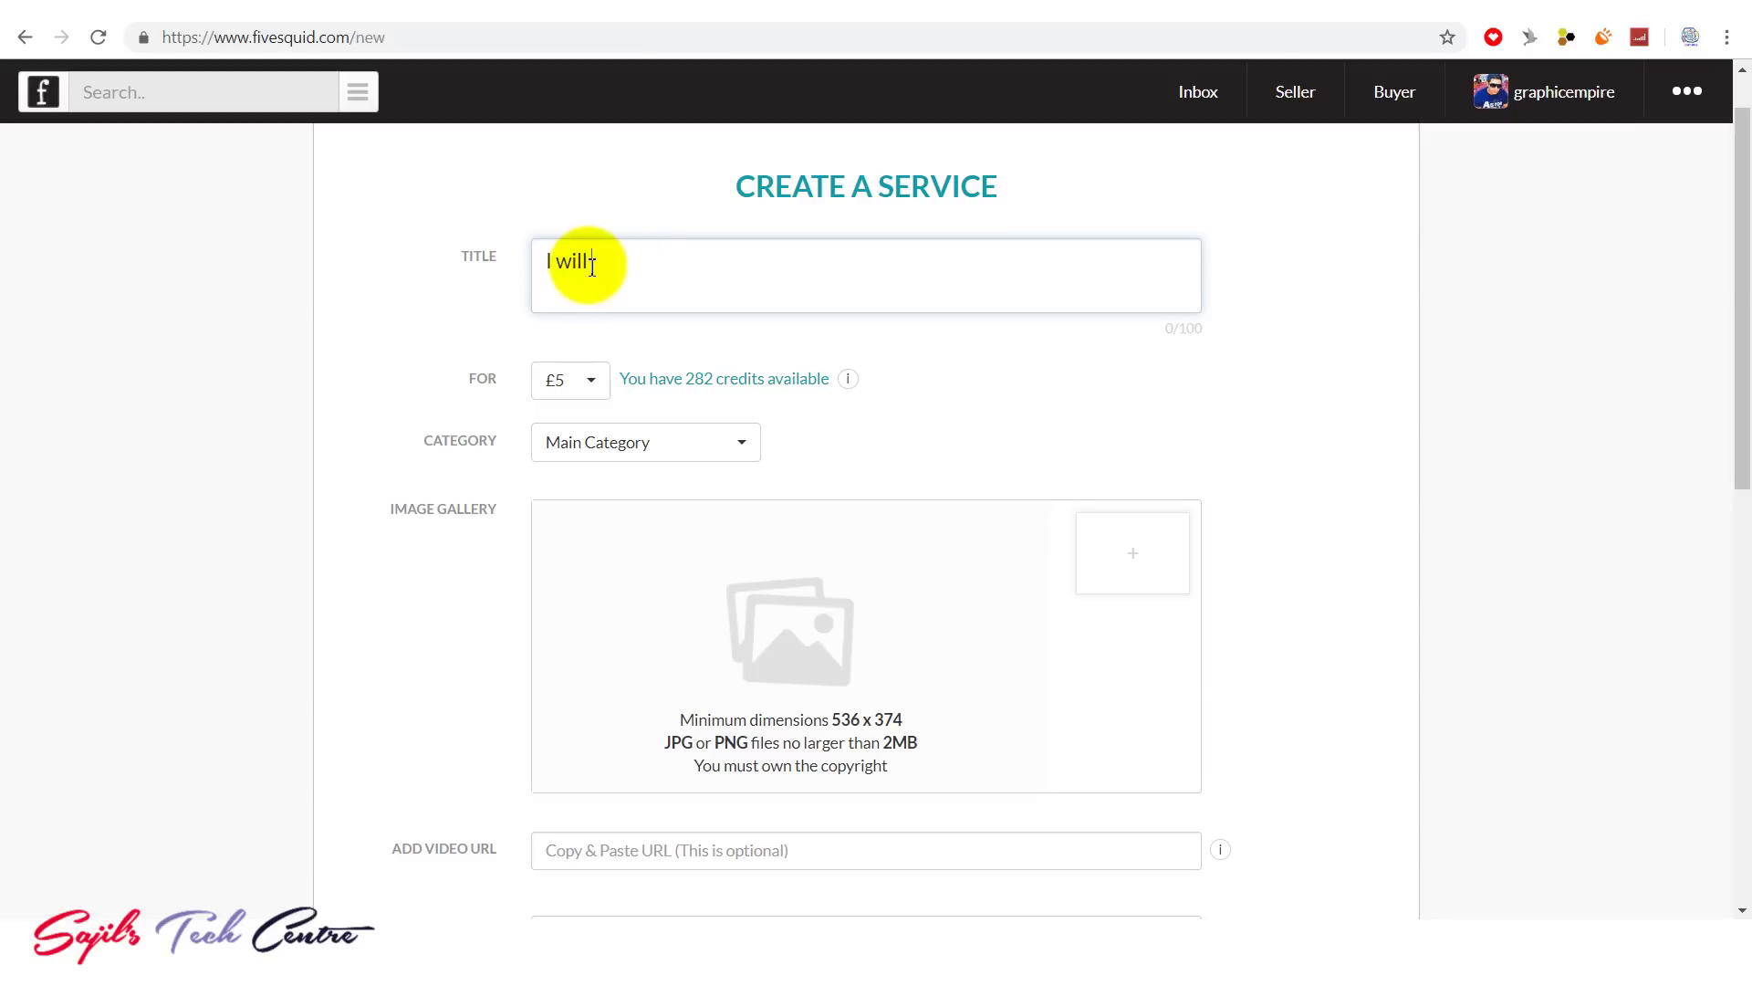
click(776, 924)
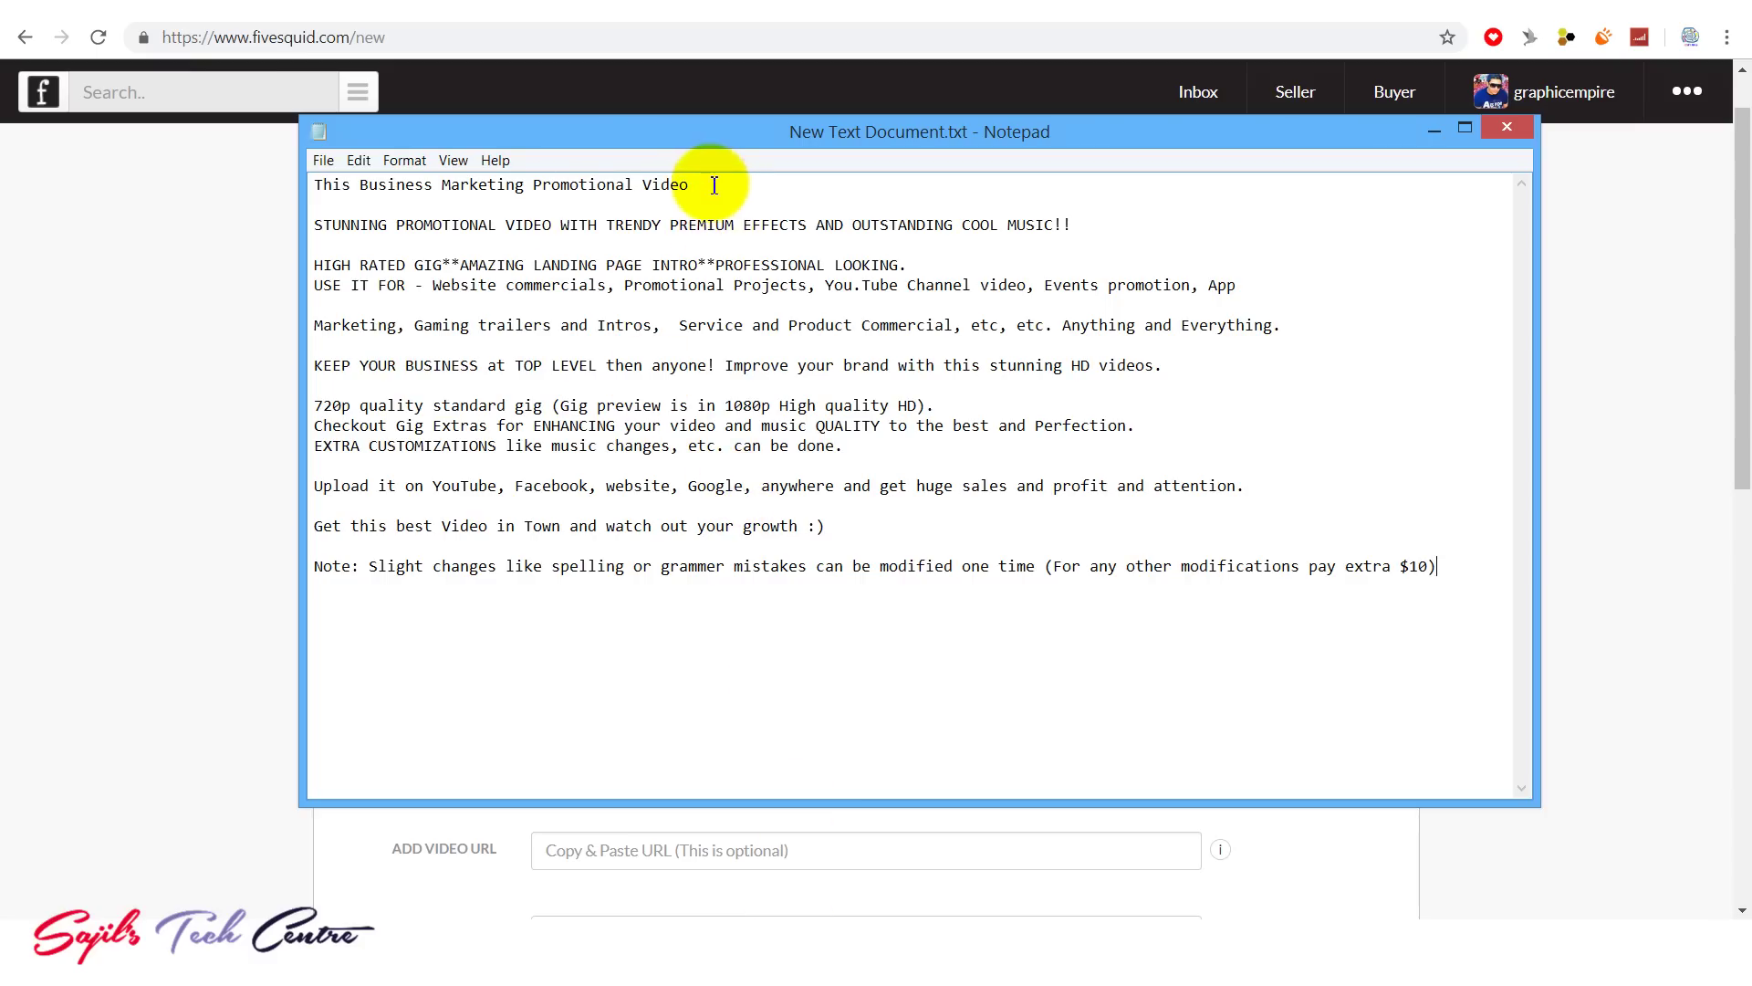
Step: Select the gig title line at the top of the Notepad draft
drag(704, 183, 299, 181)
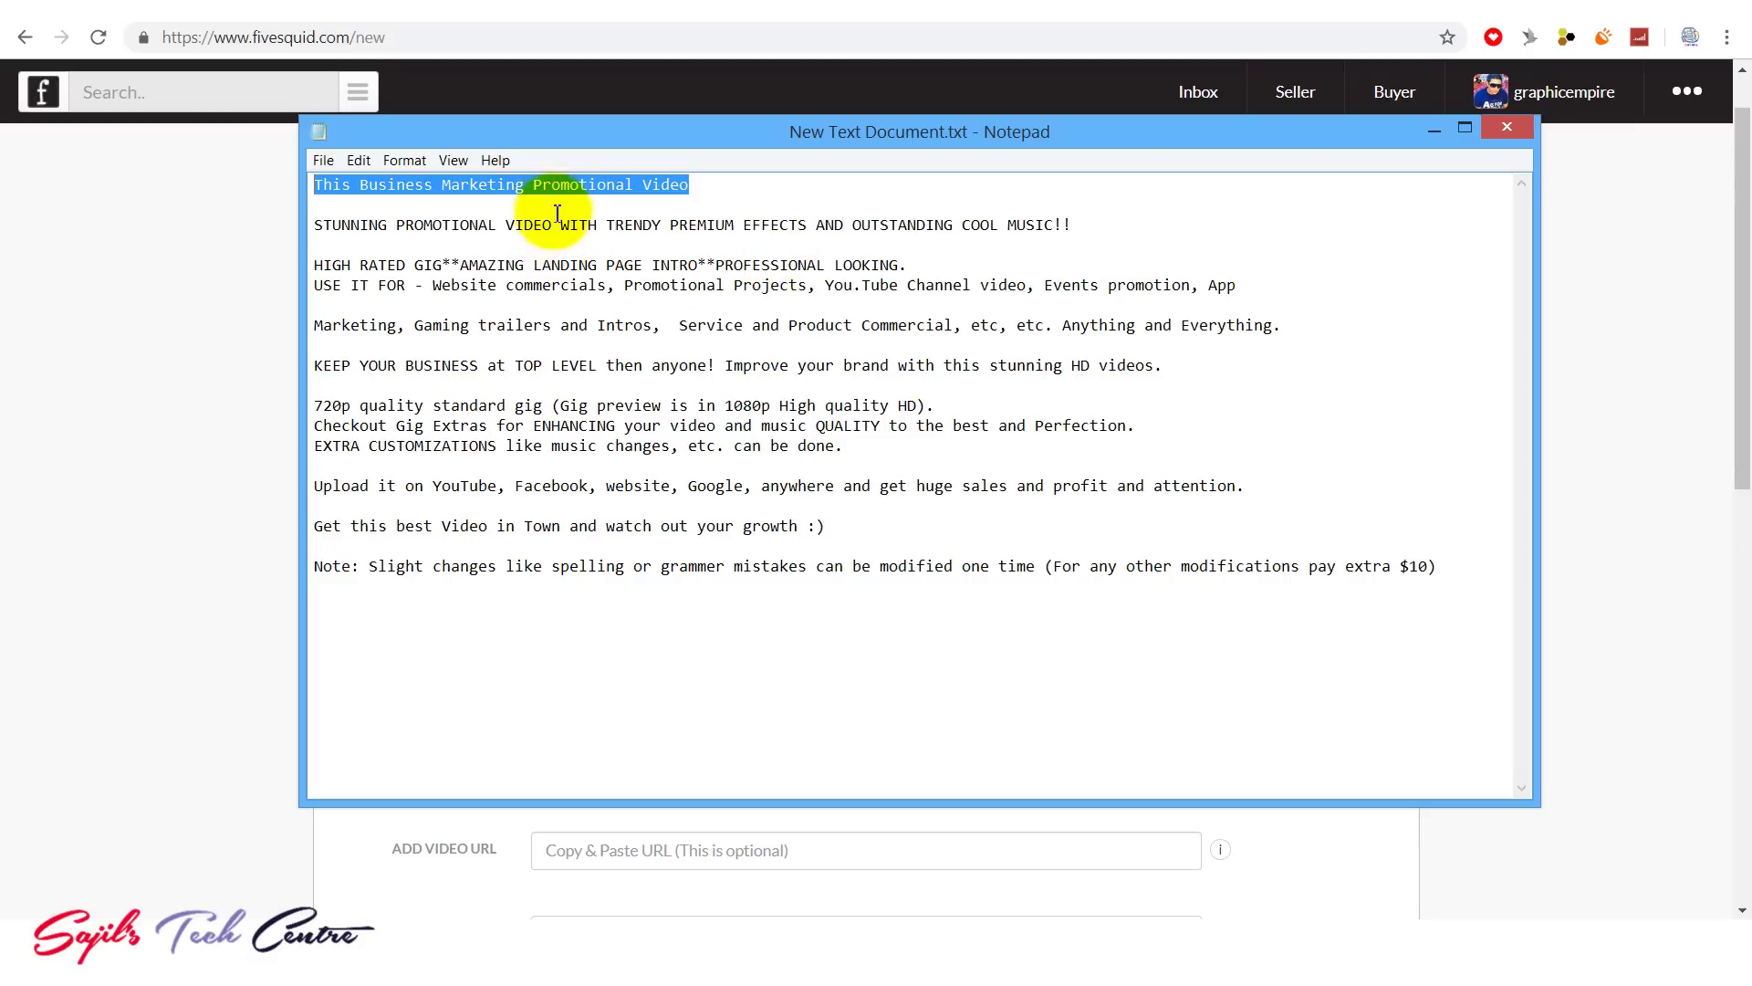
click(169, 395)
mouse_move(1741, 360)
mouse_down()
mouse_move(1747, 497)
mouse_move(1748, 388)
mouse_up()
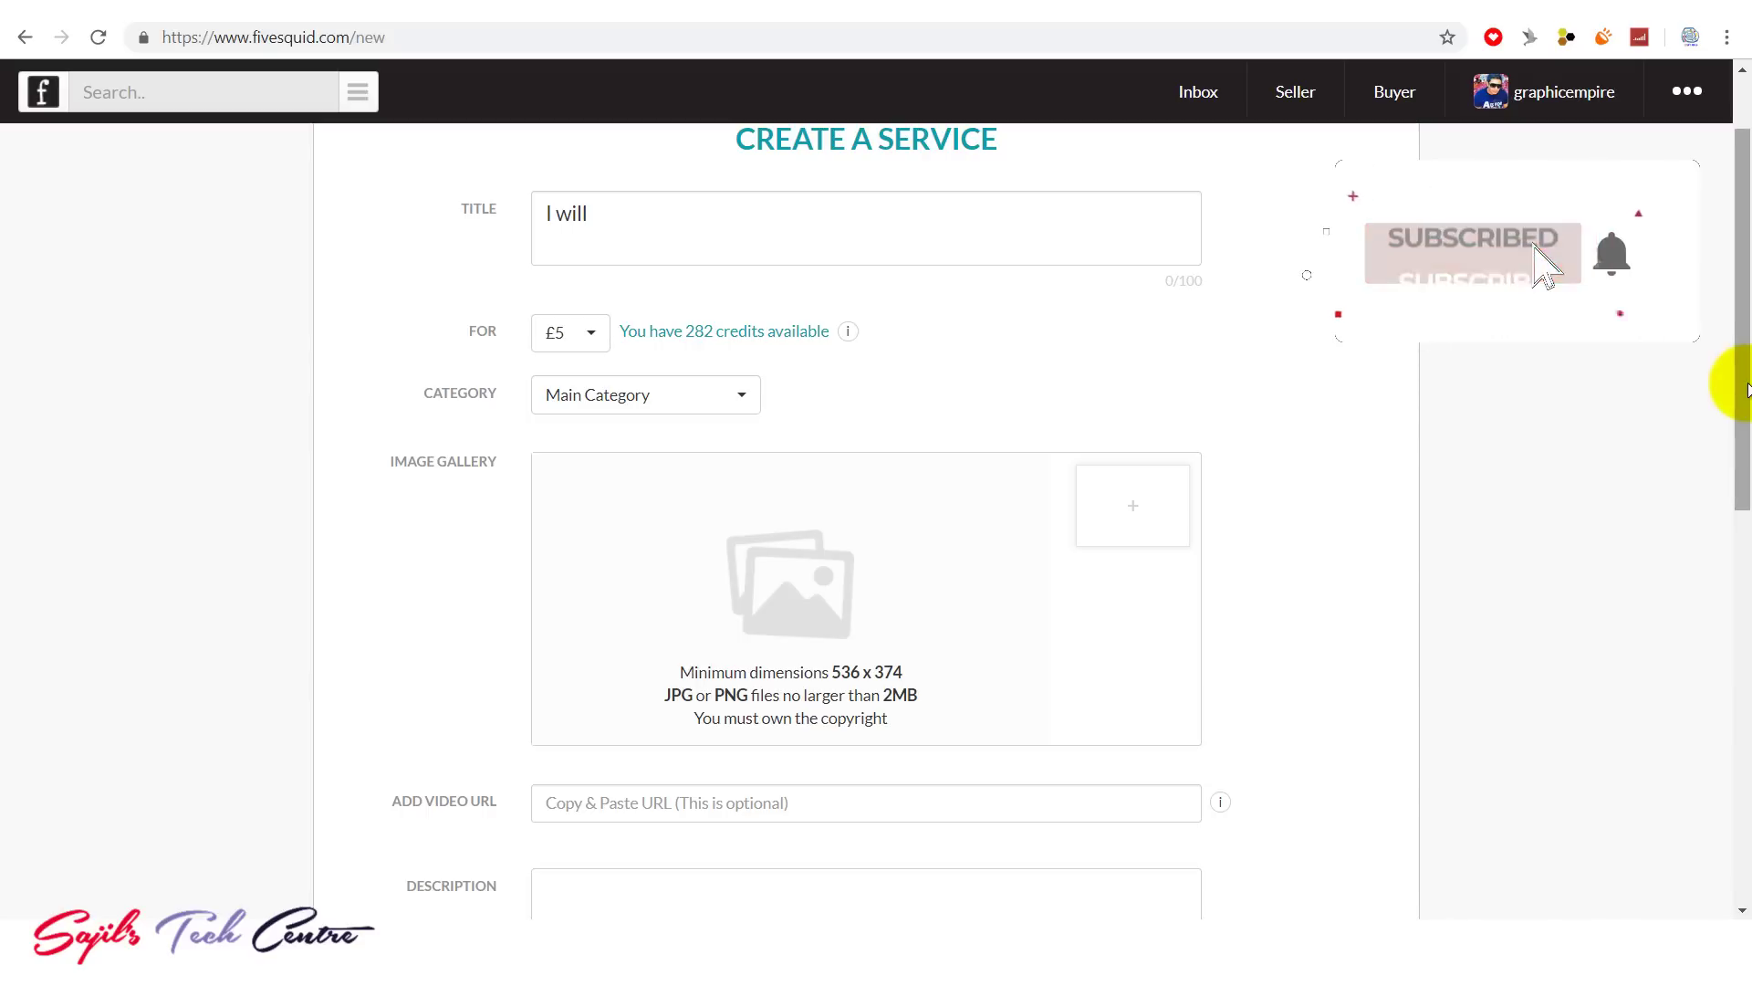
mouse_move(1747, 387)
mouse_down()
mouse_move(1747, 466)
mouse_move(1745, 413)
mouse_up()
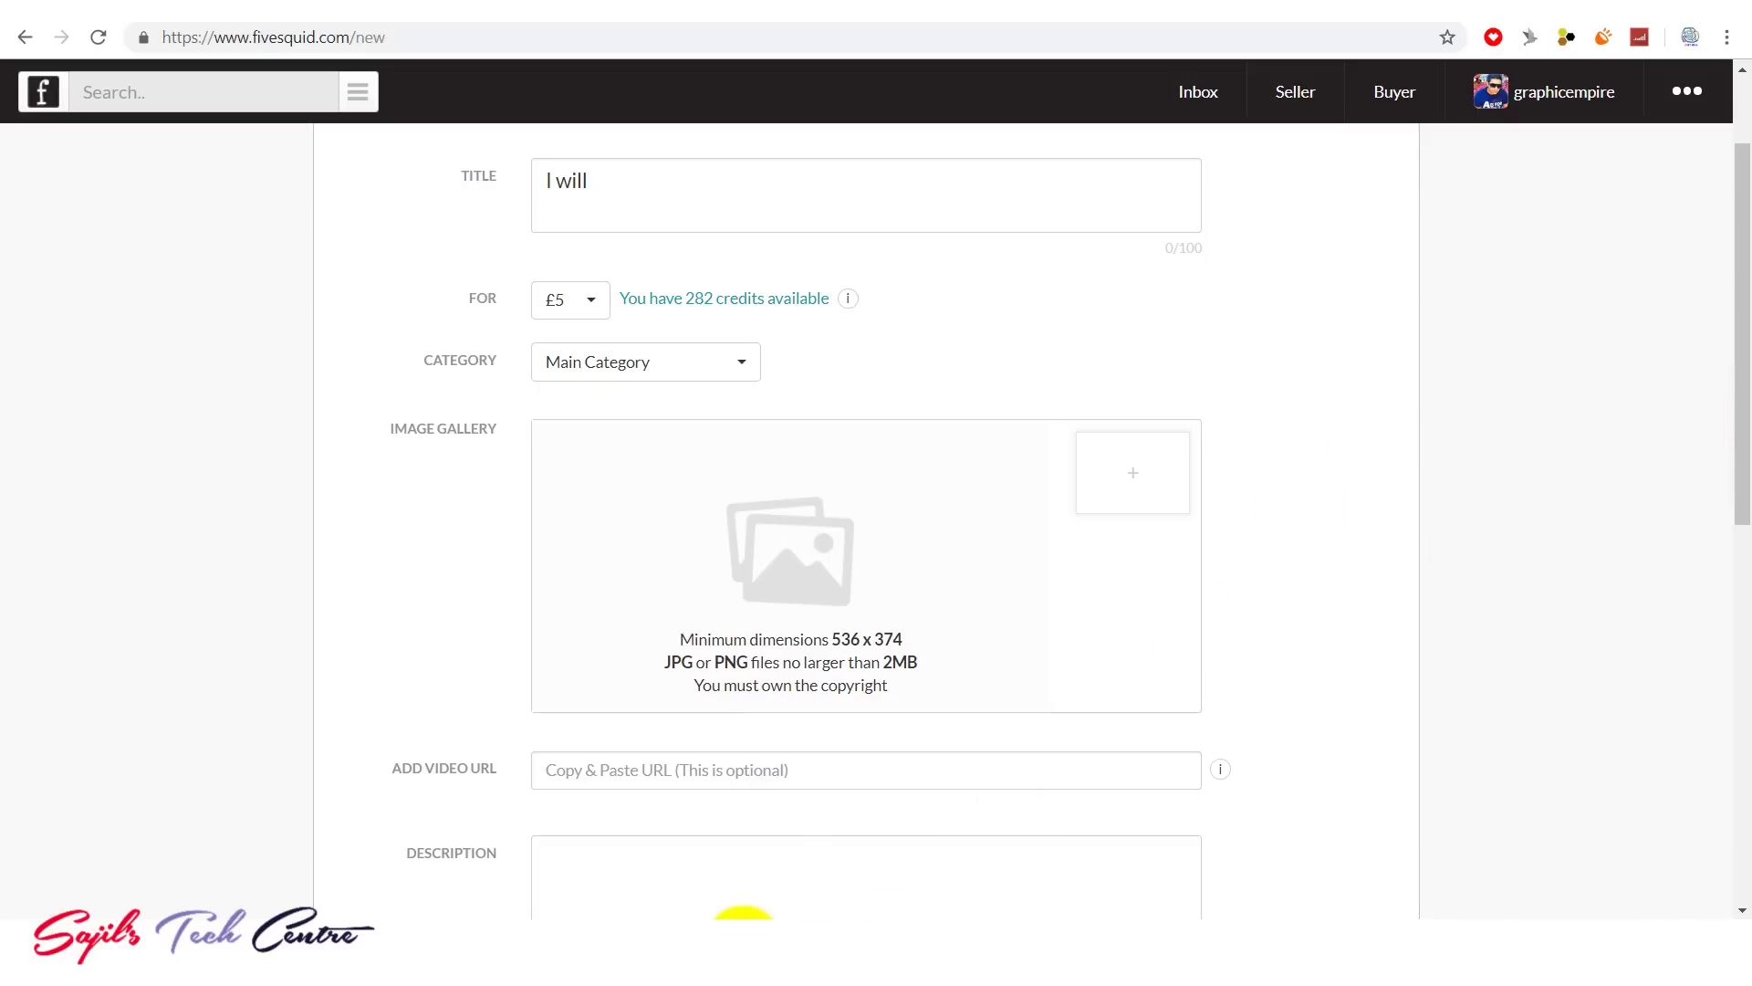
click(786, 943)
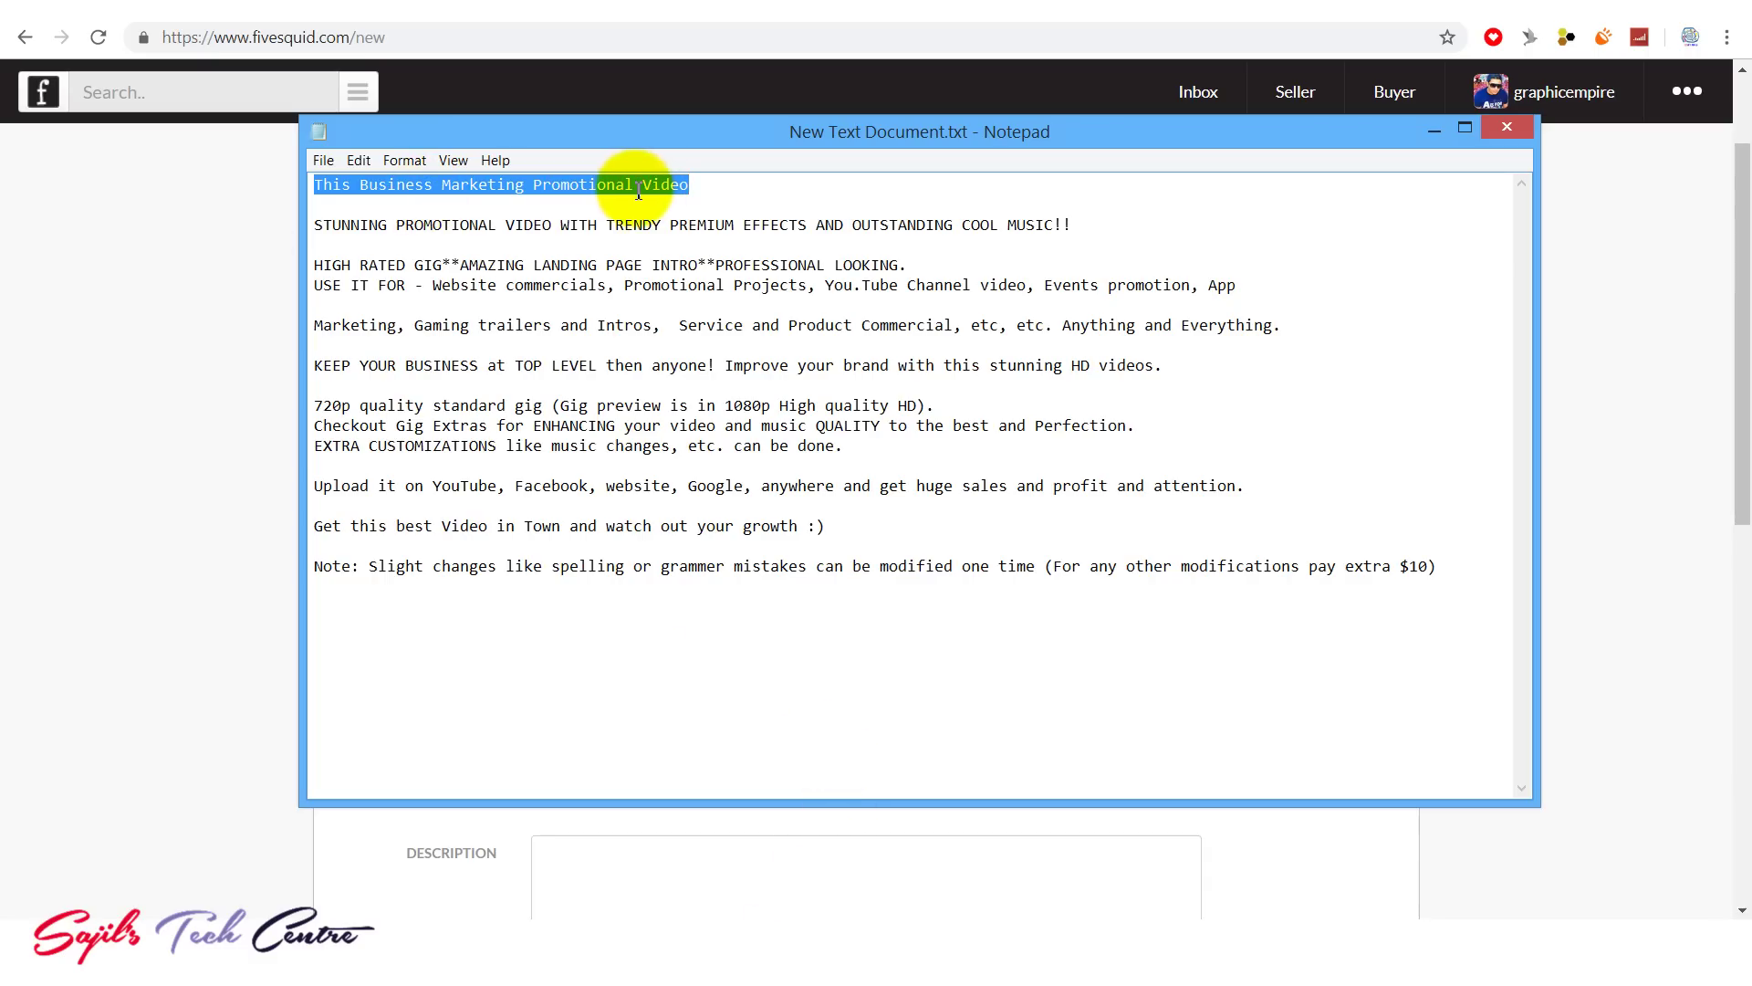
Step: Copy that line and paste it into the service Title field
right_click(644, 181)
click(692, 243)
click(786, 943)
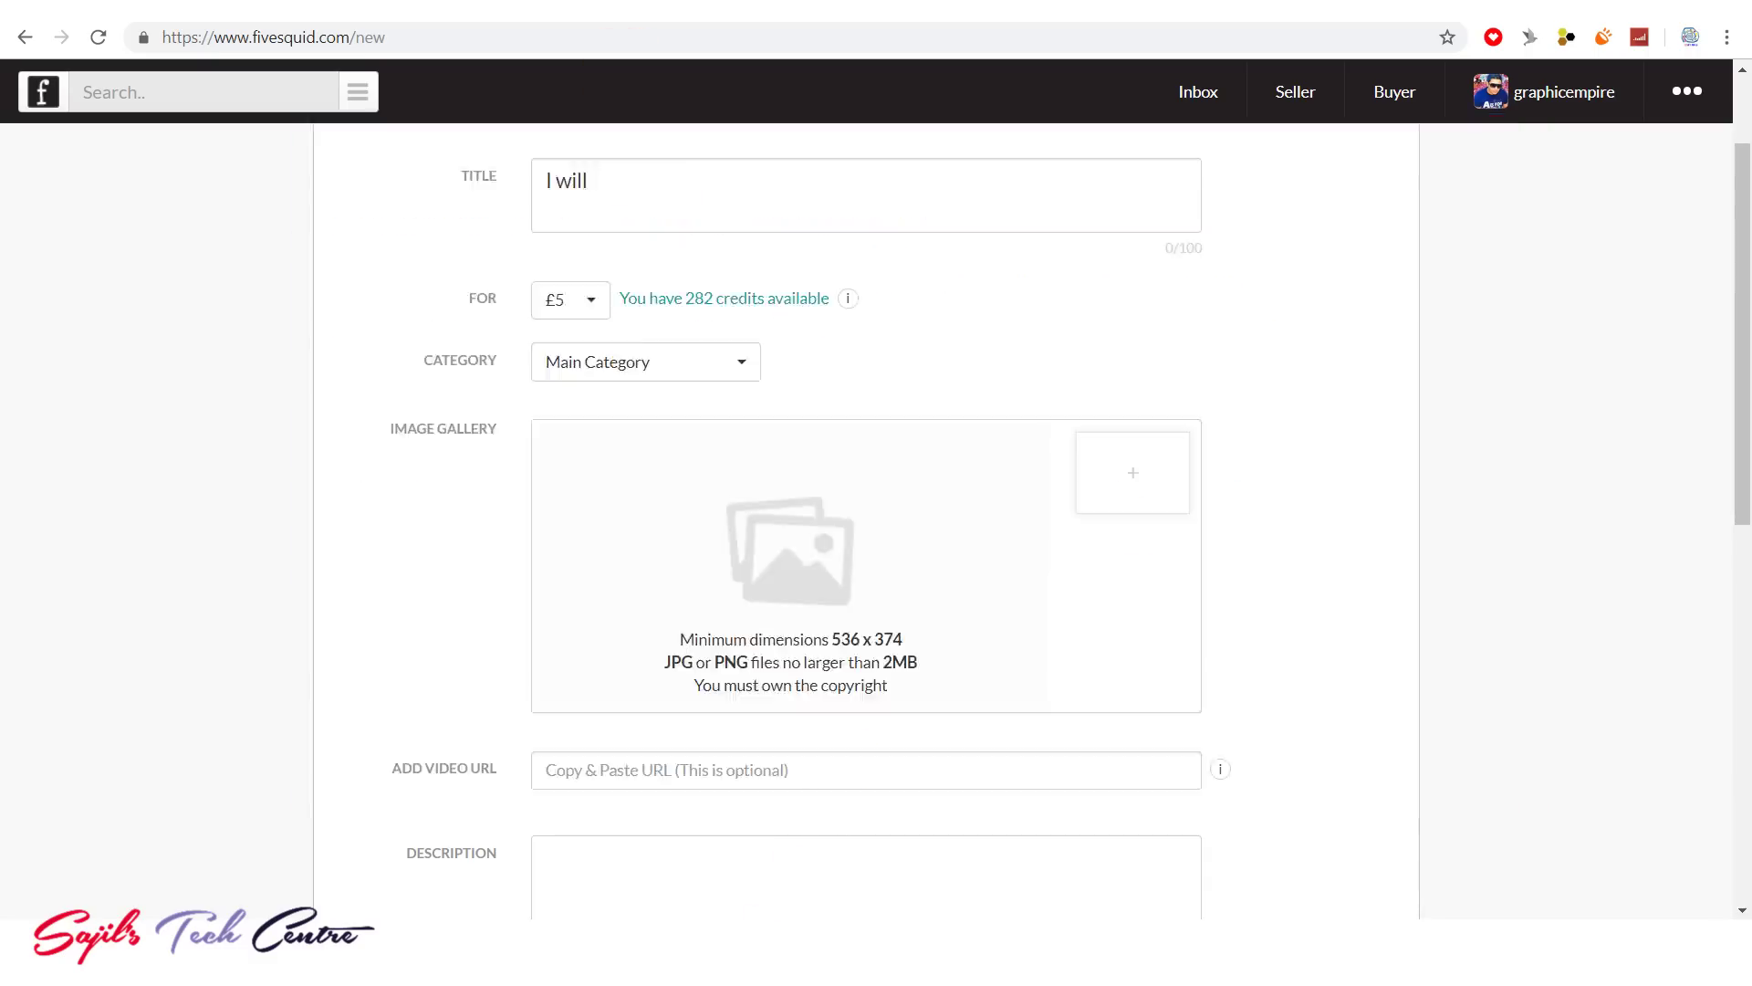
click(665, 192)
right_click(660, 189)
click(713, 329)
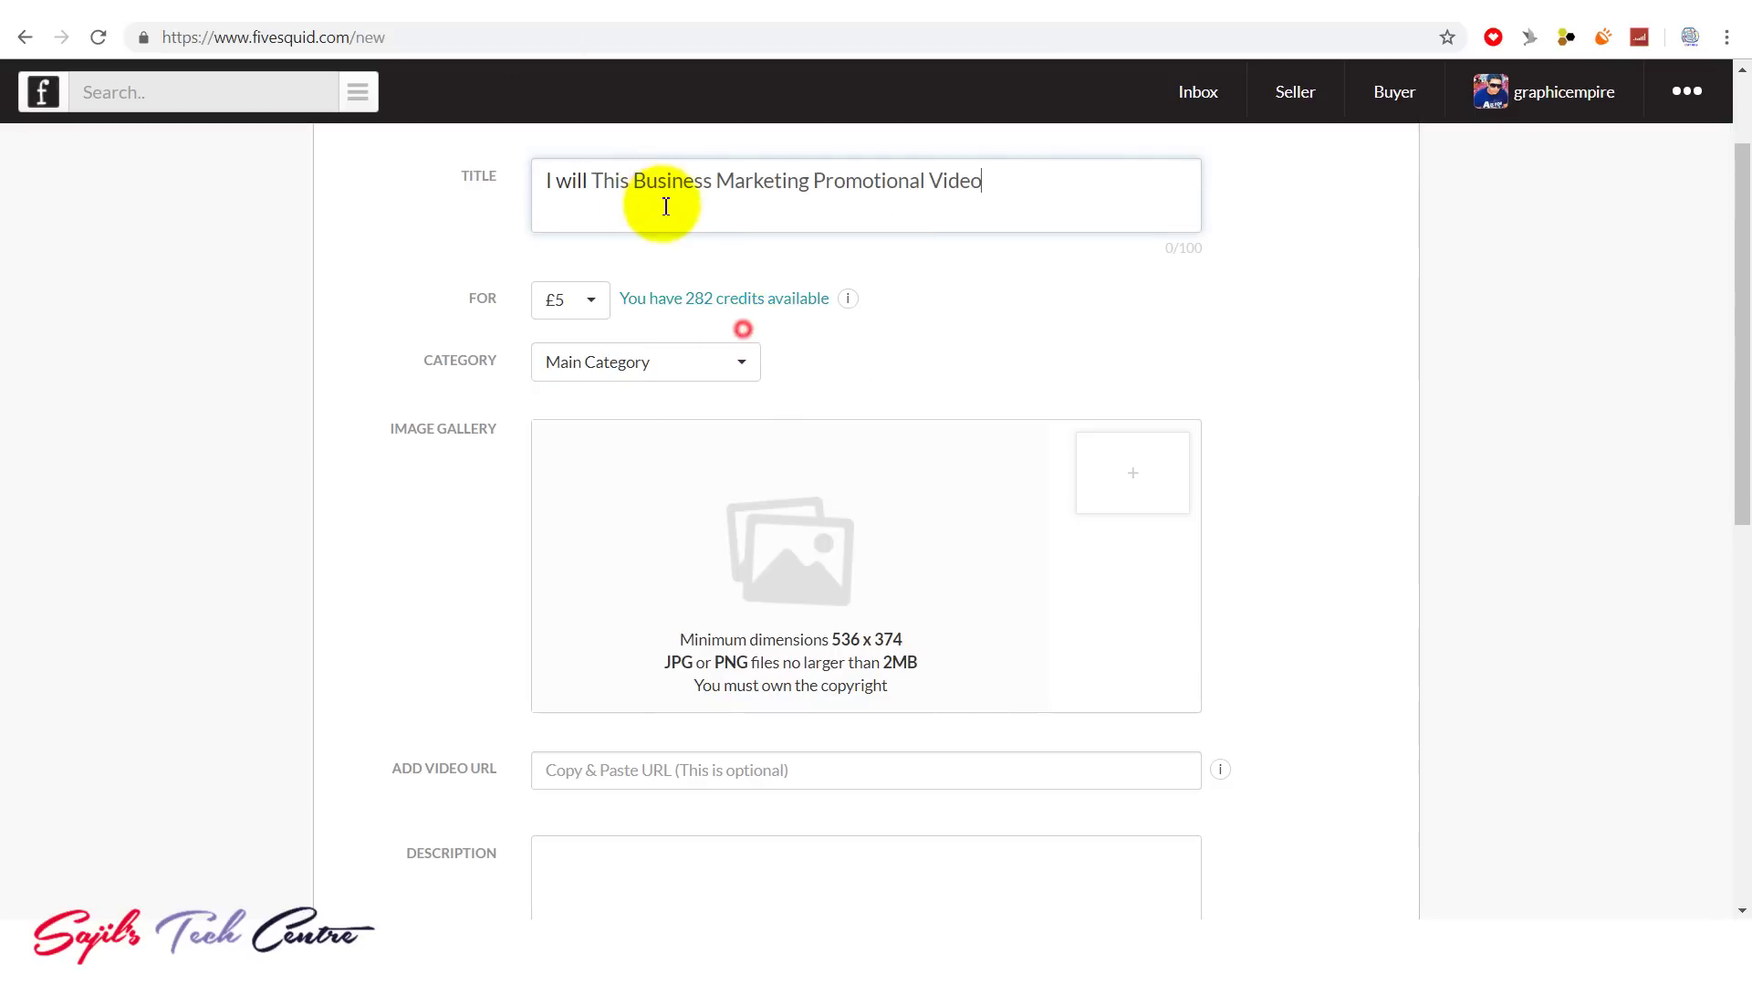
Step: Replace 'This' with 'A' to make the title 'I will A Business Marketing Promotional Video'
click(628, 182)
drag(628, 182, 591, 182)
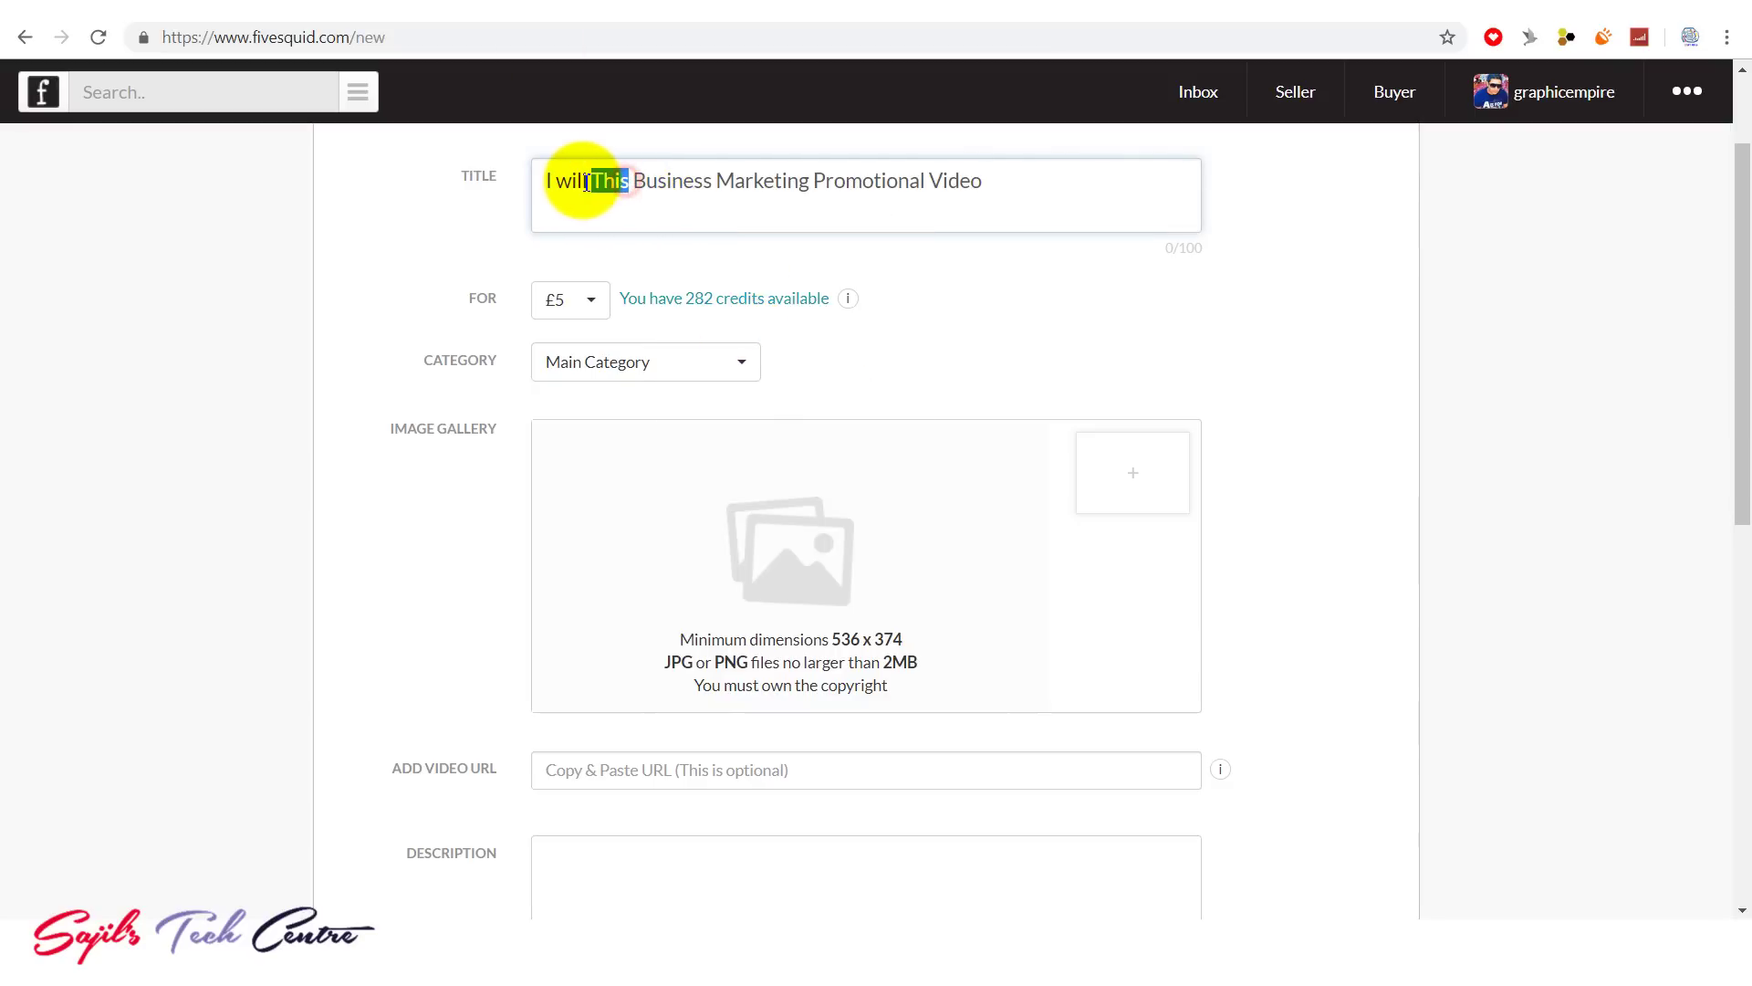
text(A)
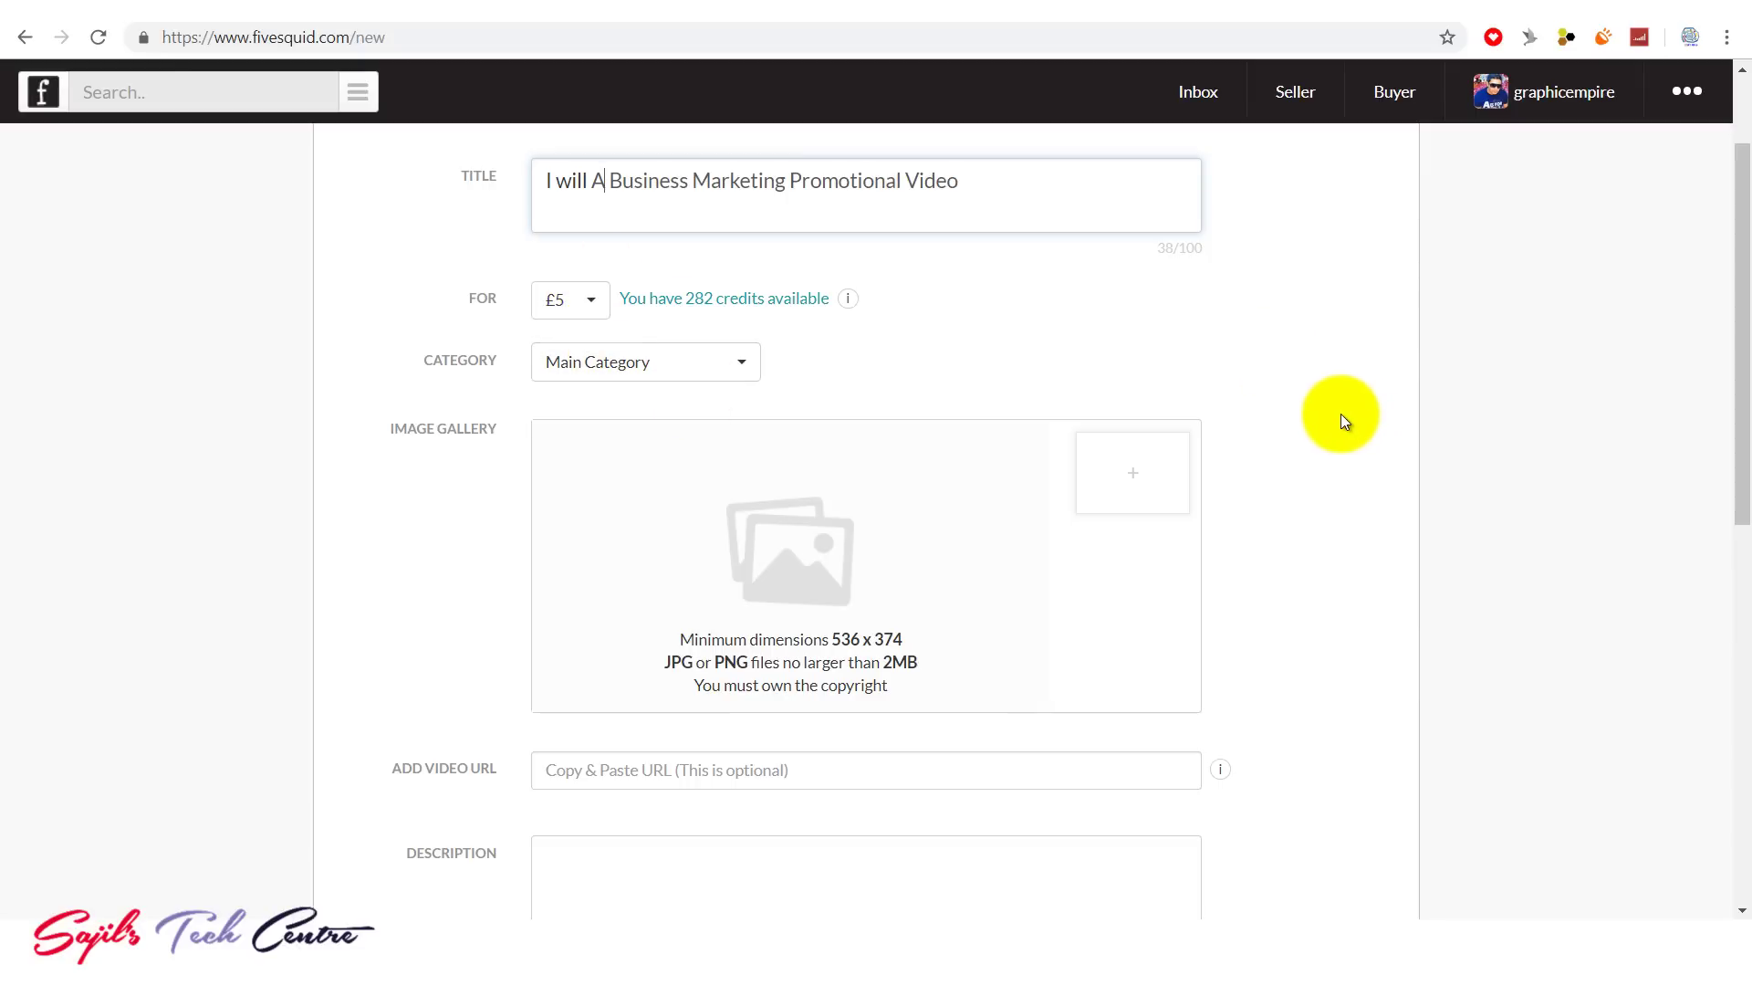
Step: Choose £10 (2 credits) as the service price
click(575, 310)
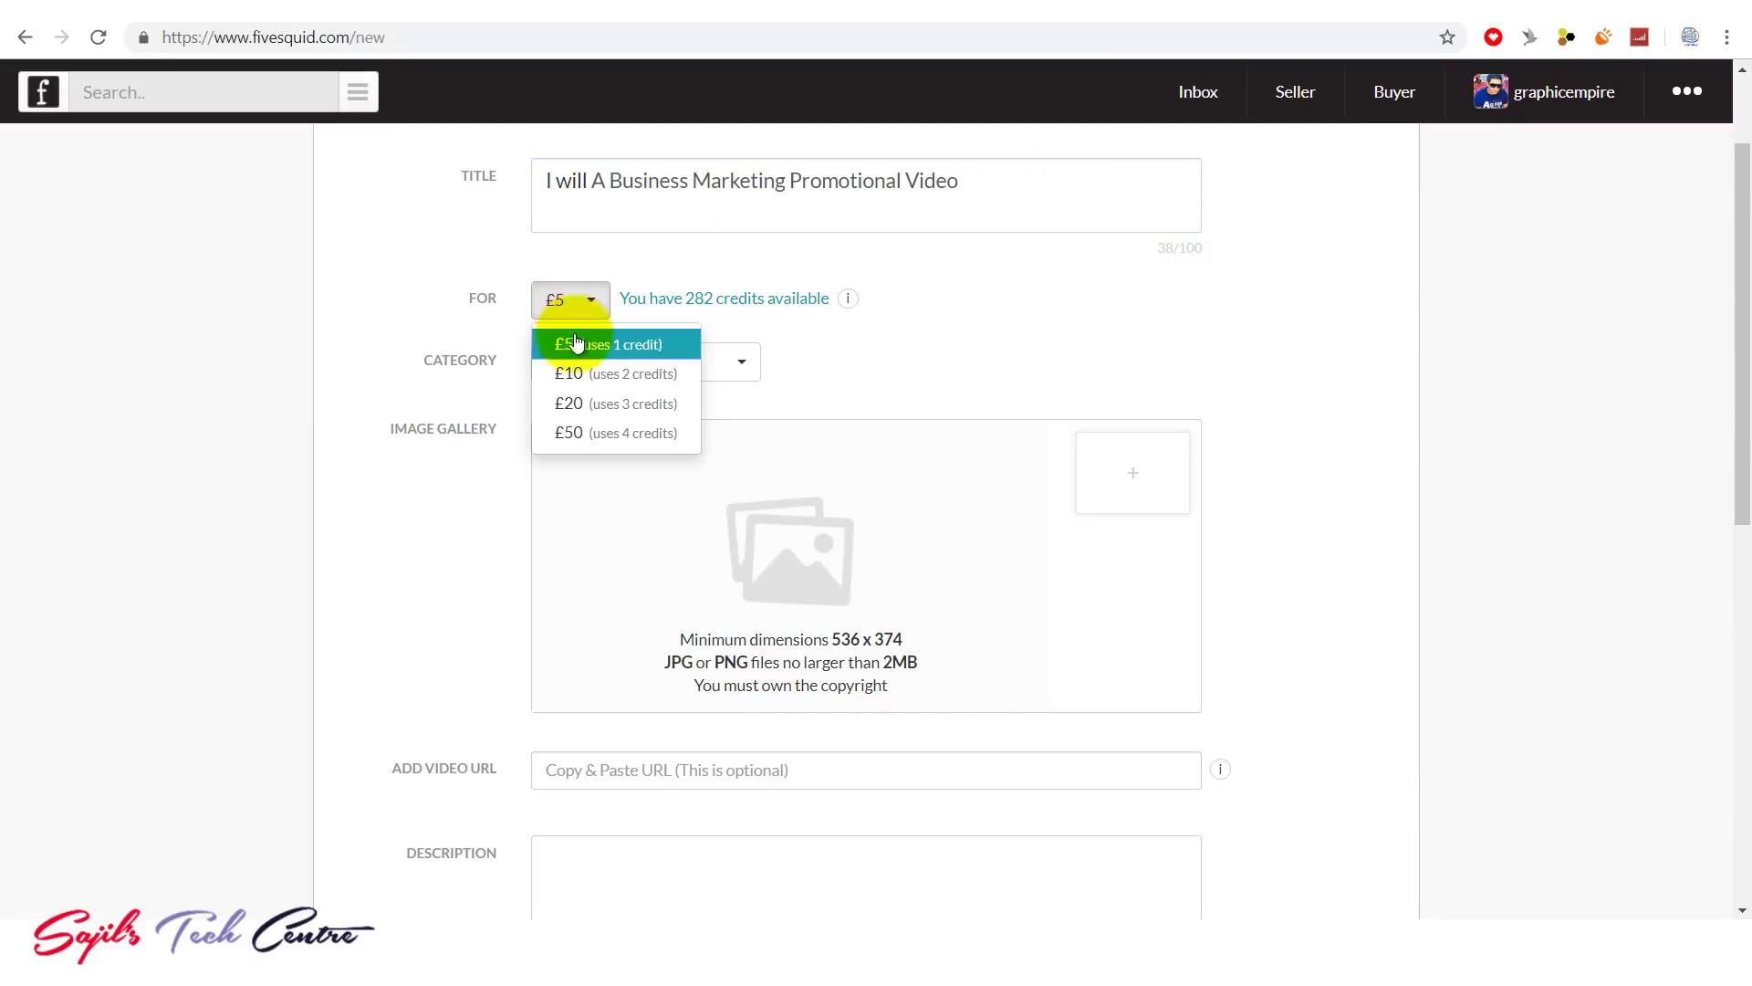
click(589, 384)
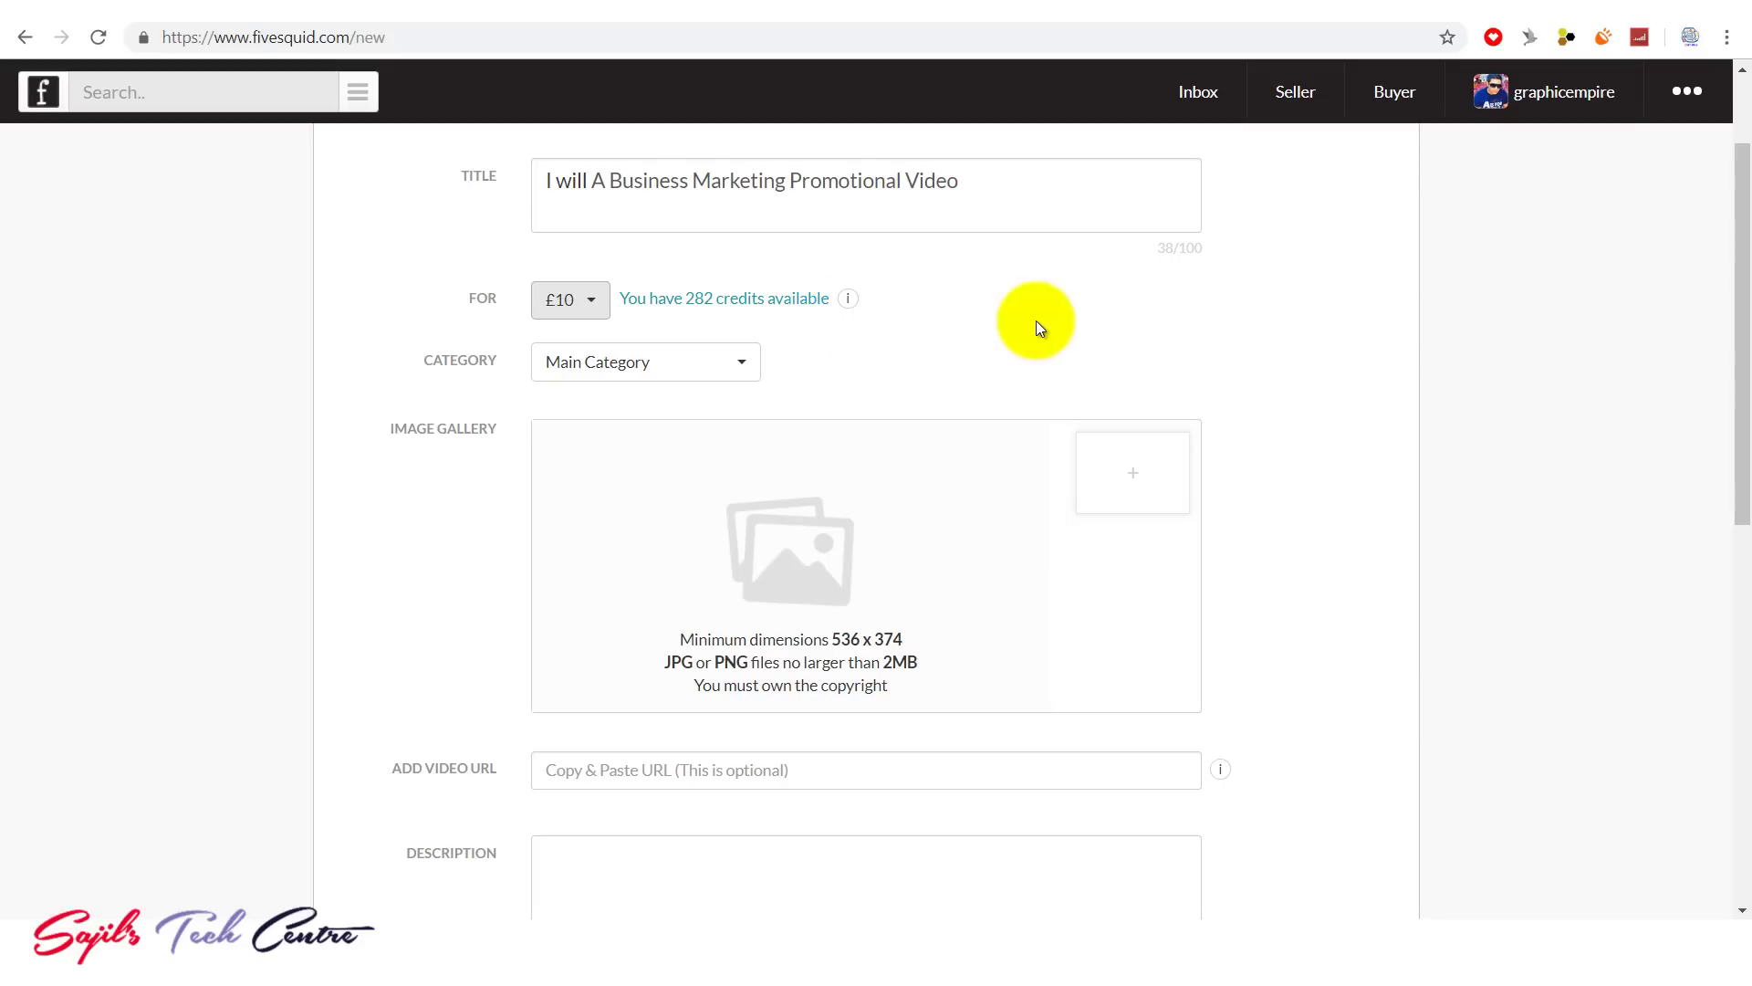
mouse_move(1739, 340)
mouse_down()
mouse_move(1740, 508)
mouse_move(1748, 320)
mouse_up()
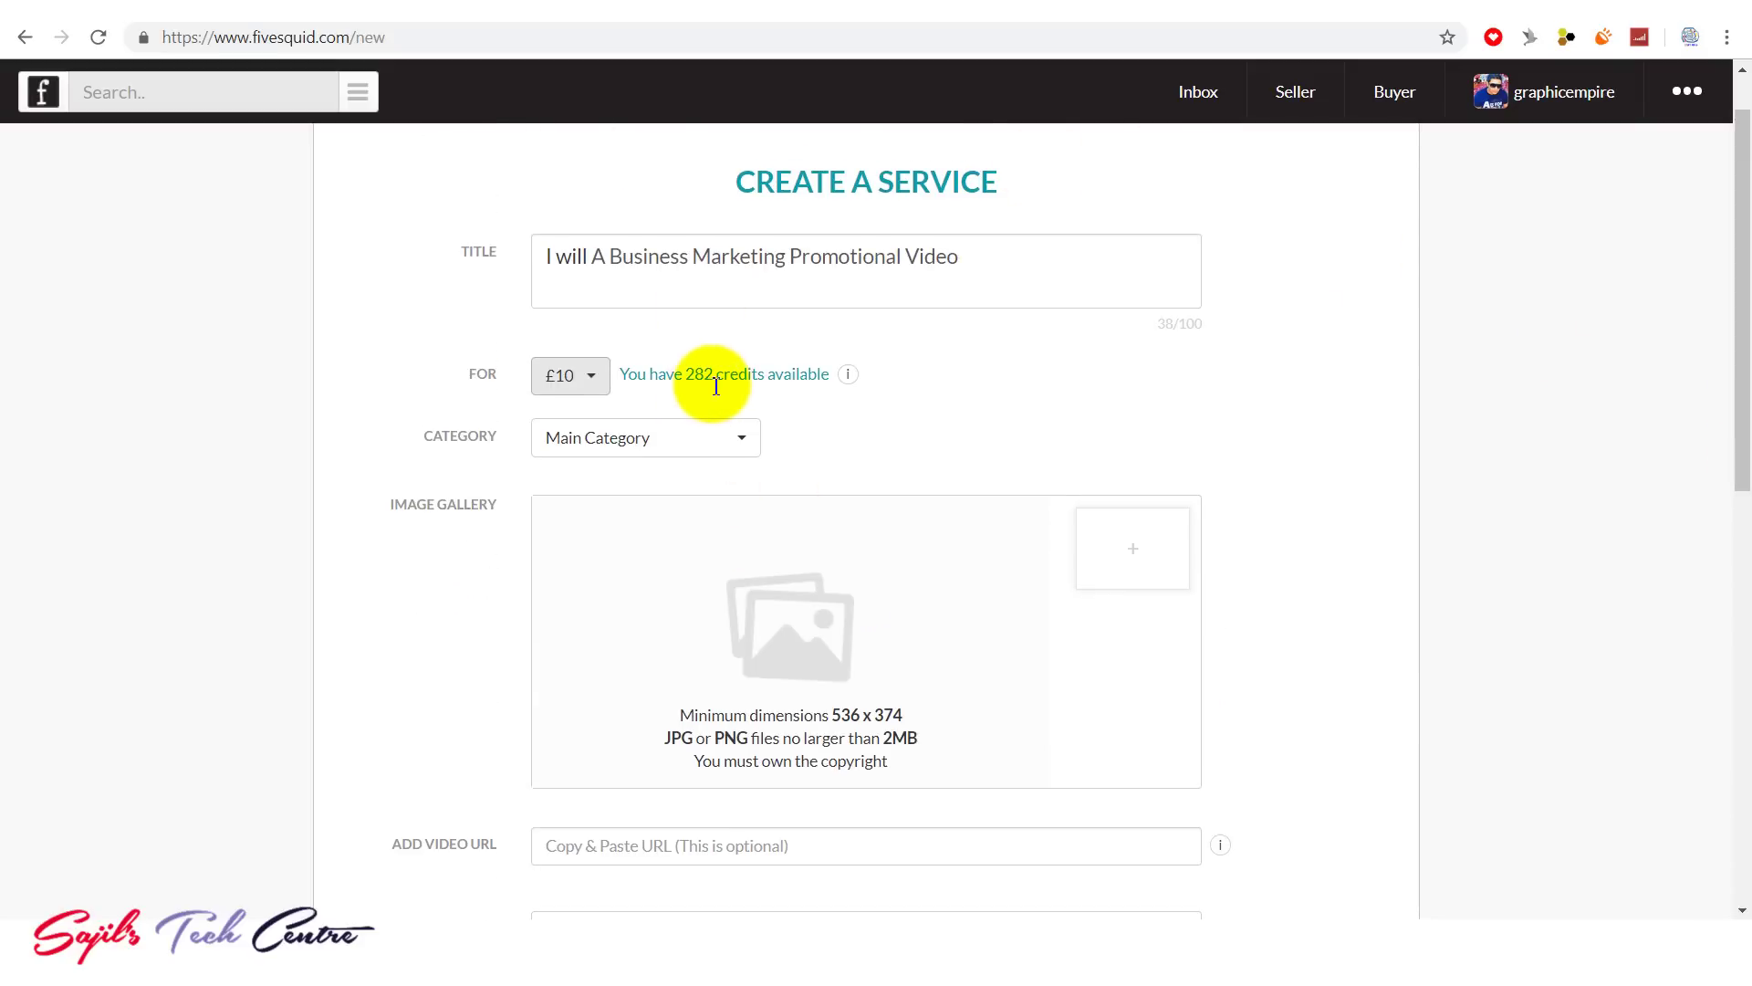
click(571, 394)
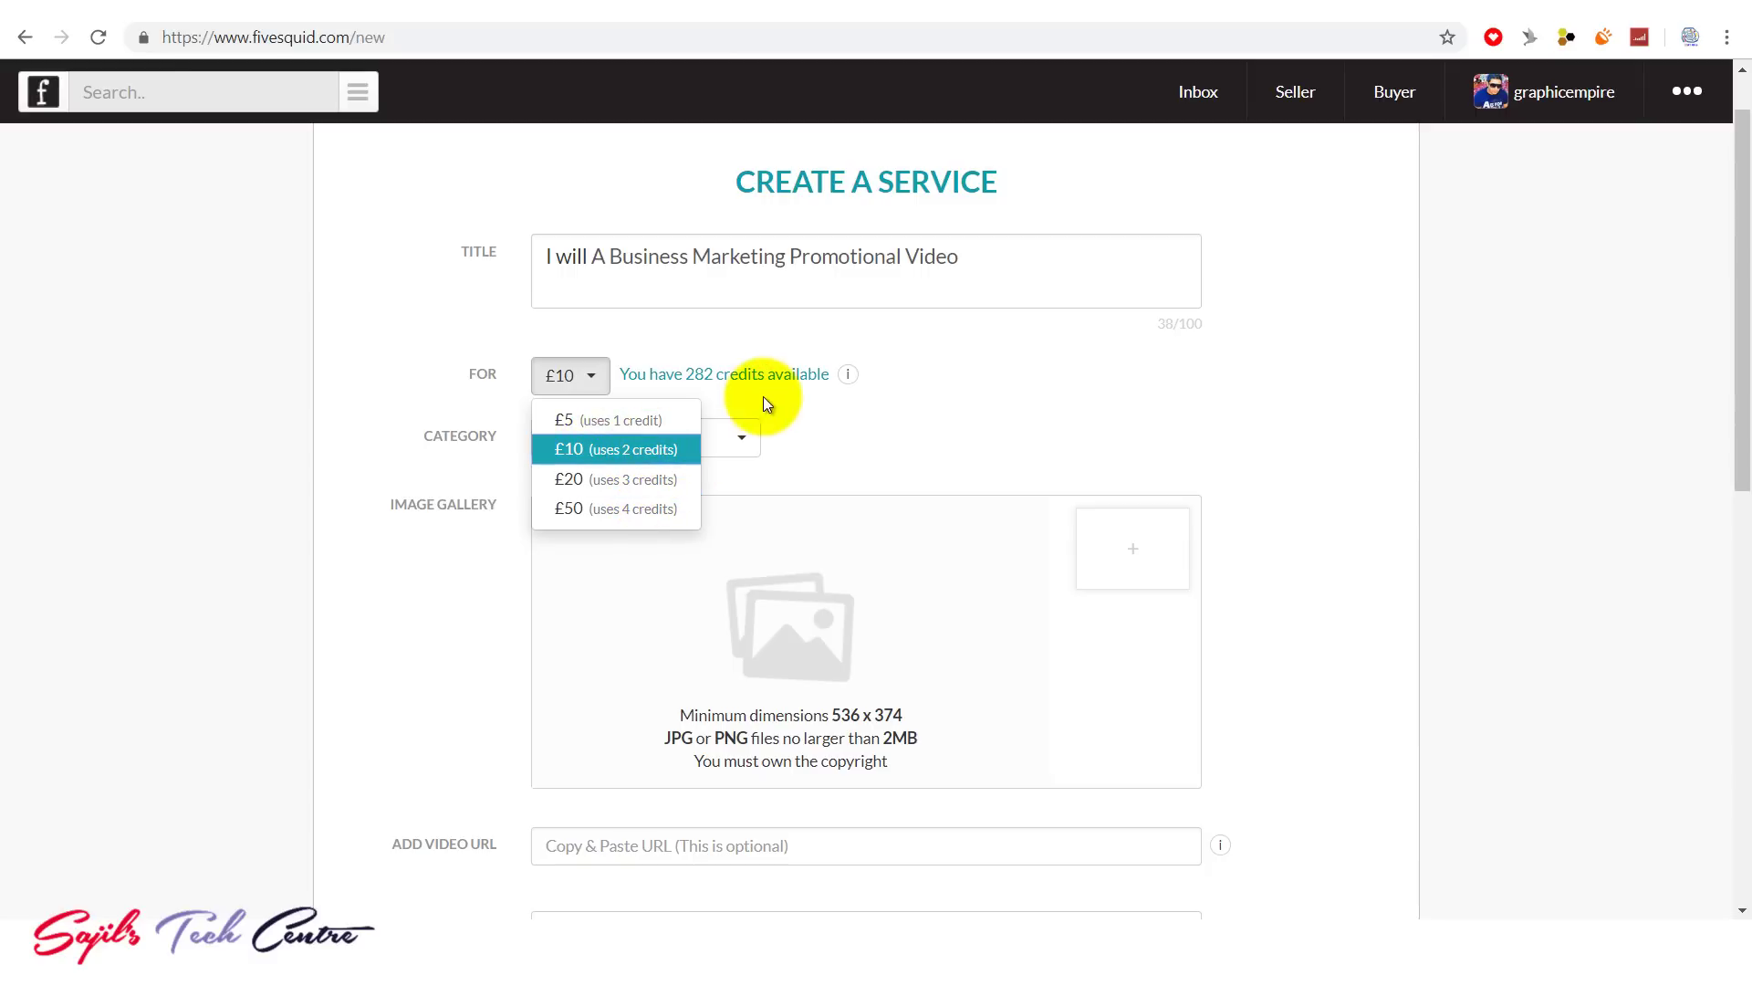
click(601, 456)
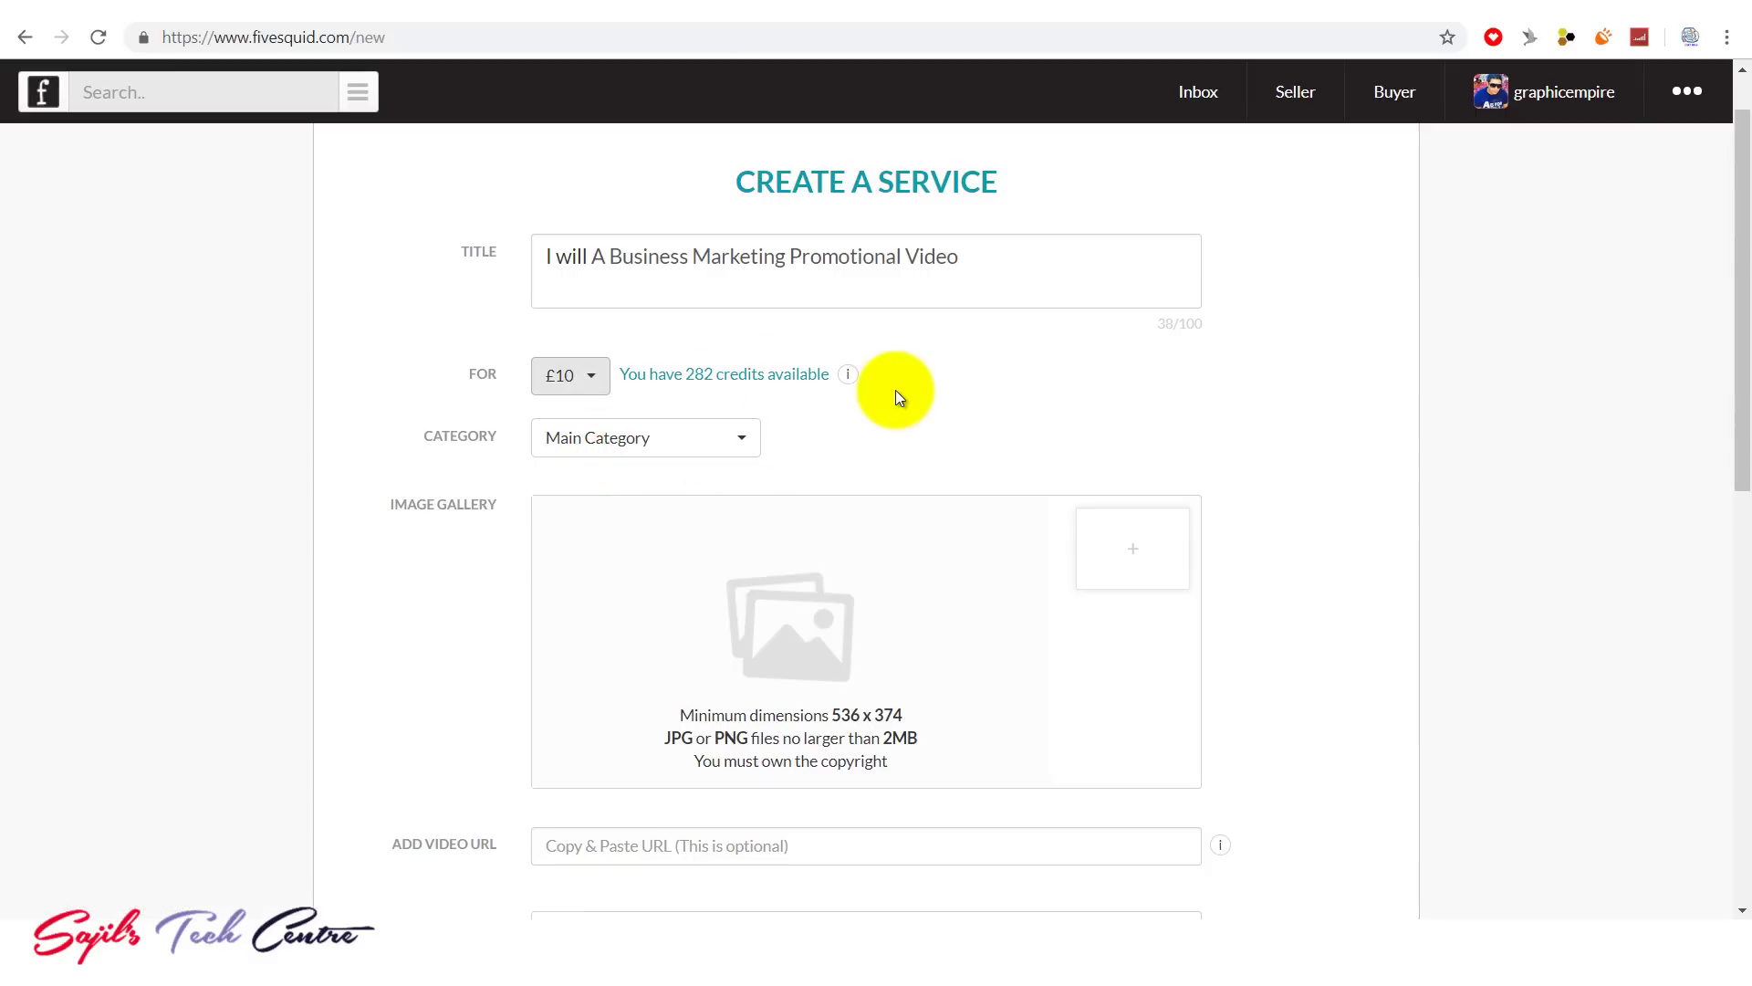
Step: Choose Video & Animation as the category and Commercials as the subcategory
click(650, 441)
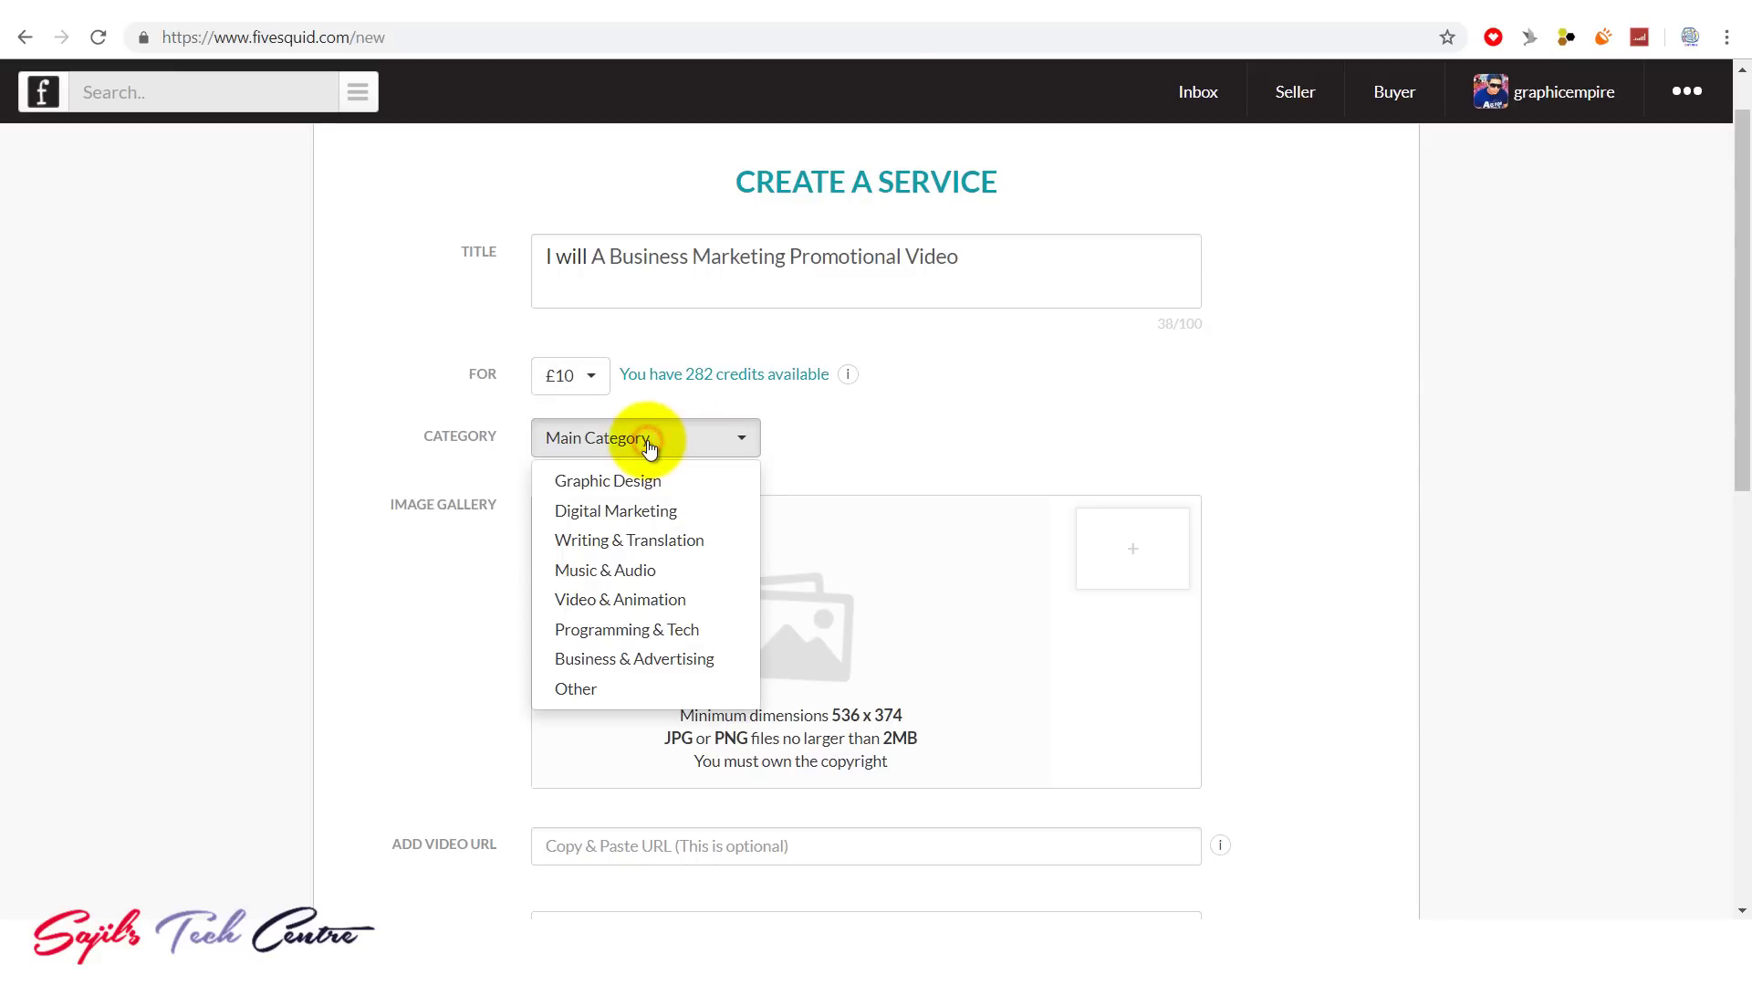
click(637, 610)
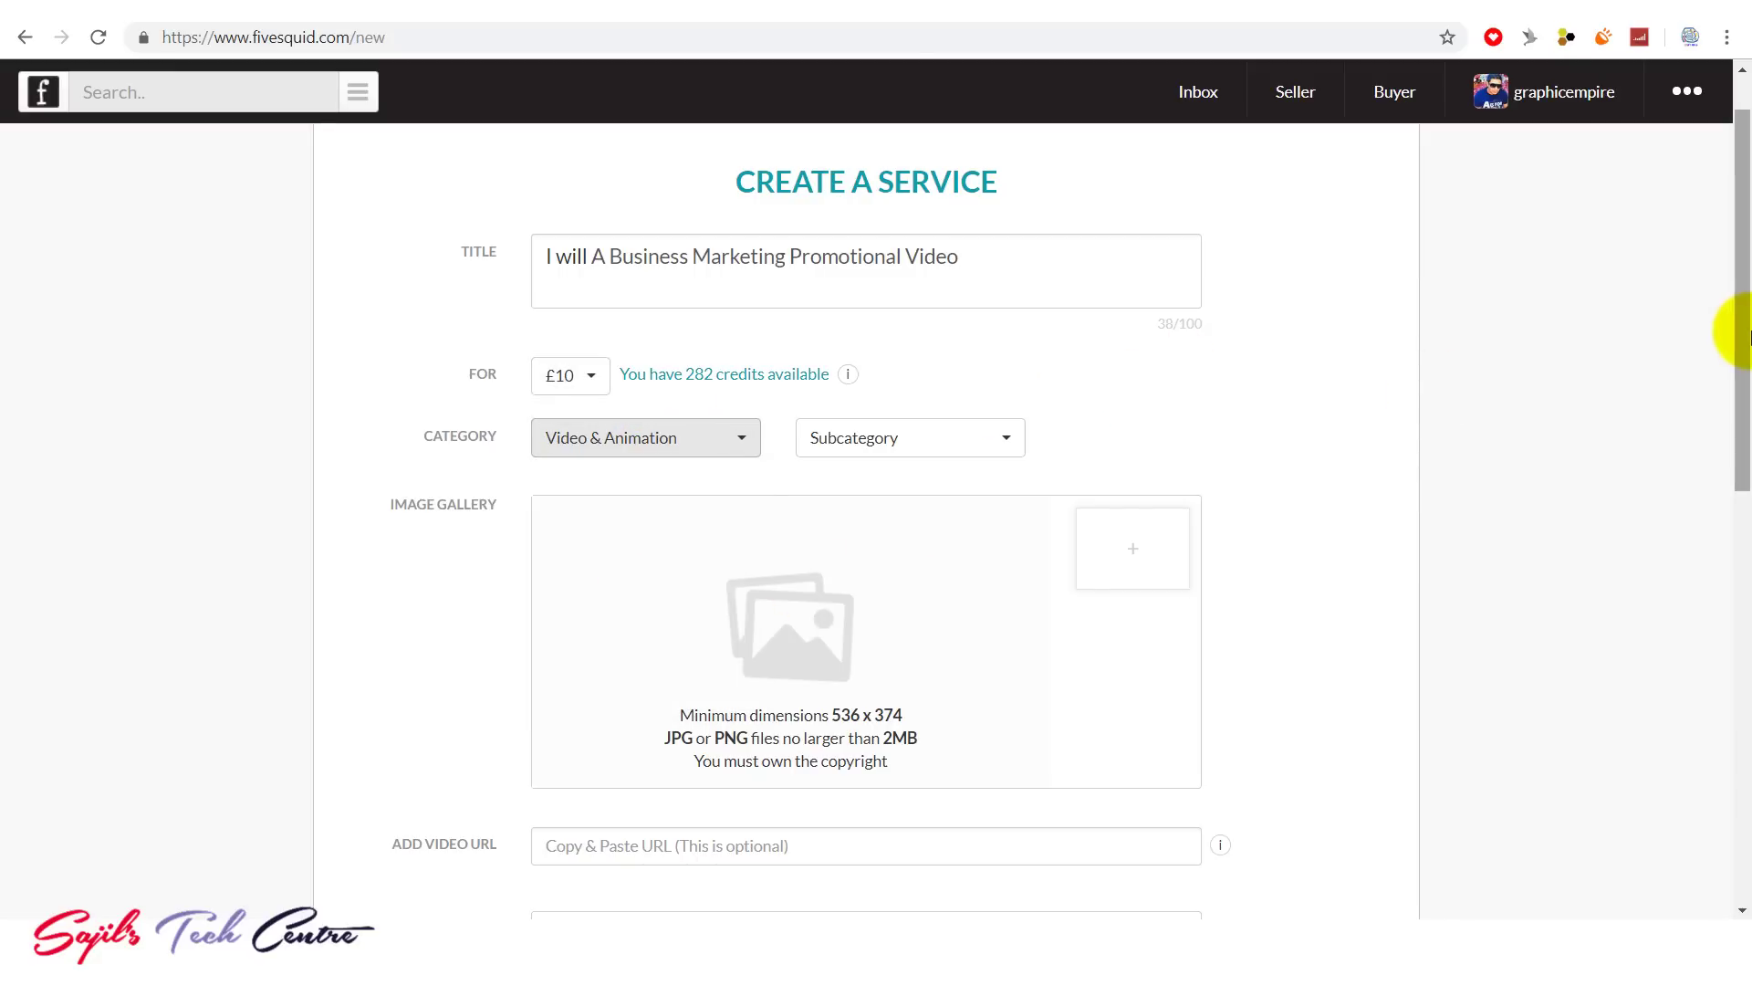
drag(1743, 331, 1748, 434)
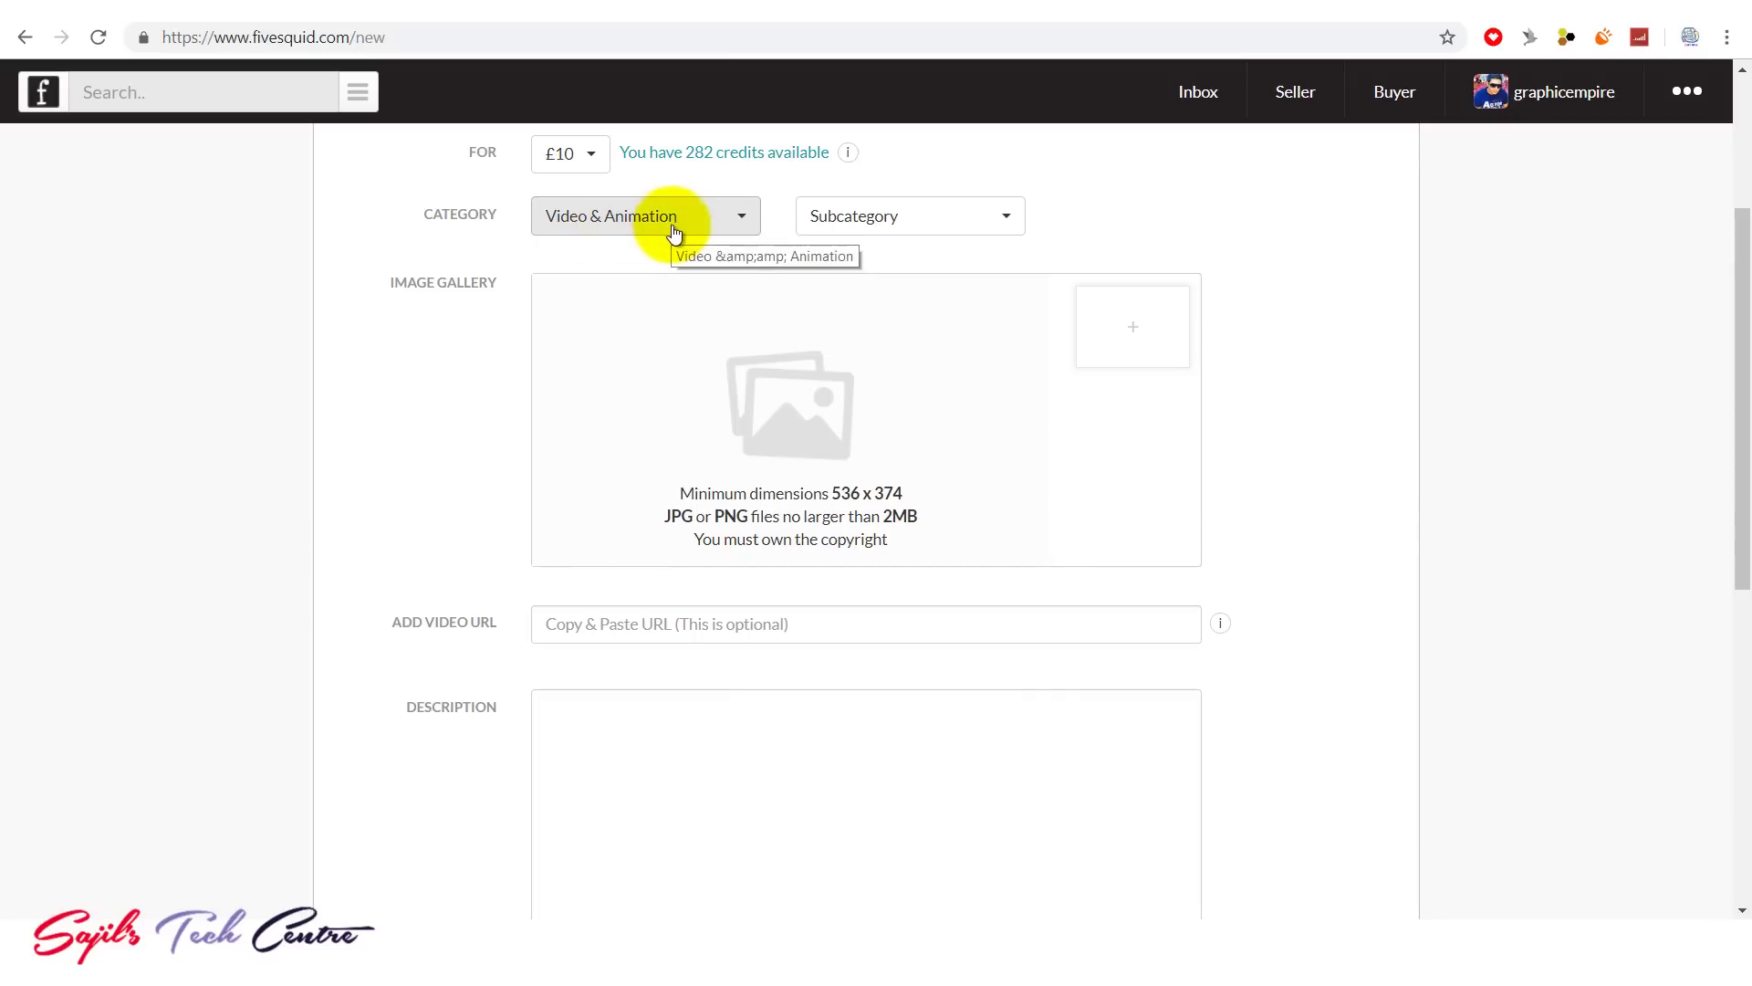
click(918, 234)
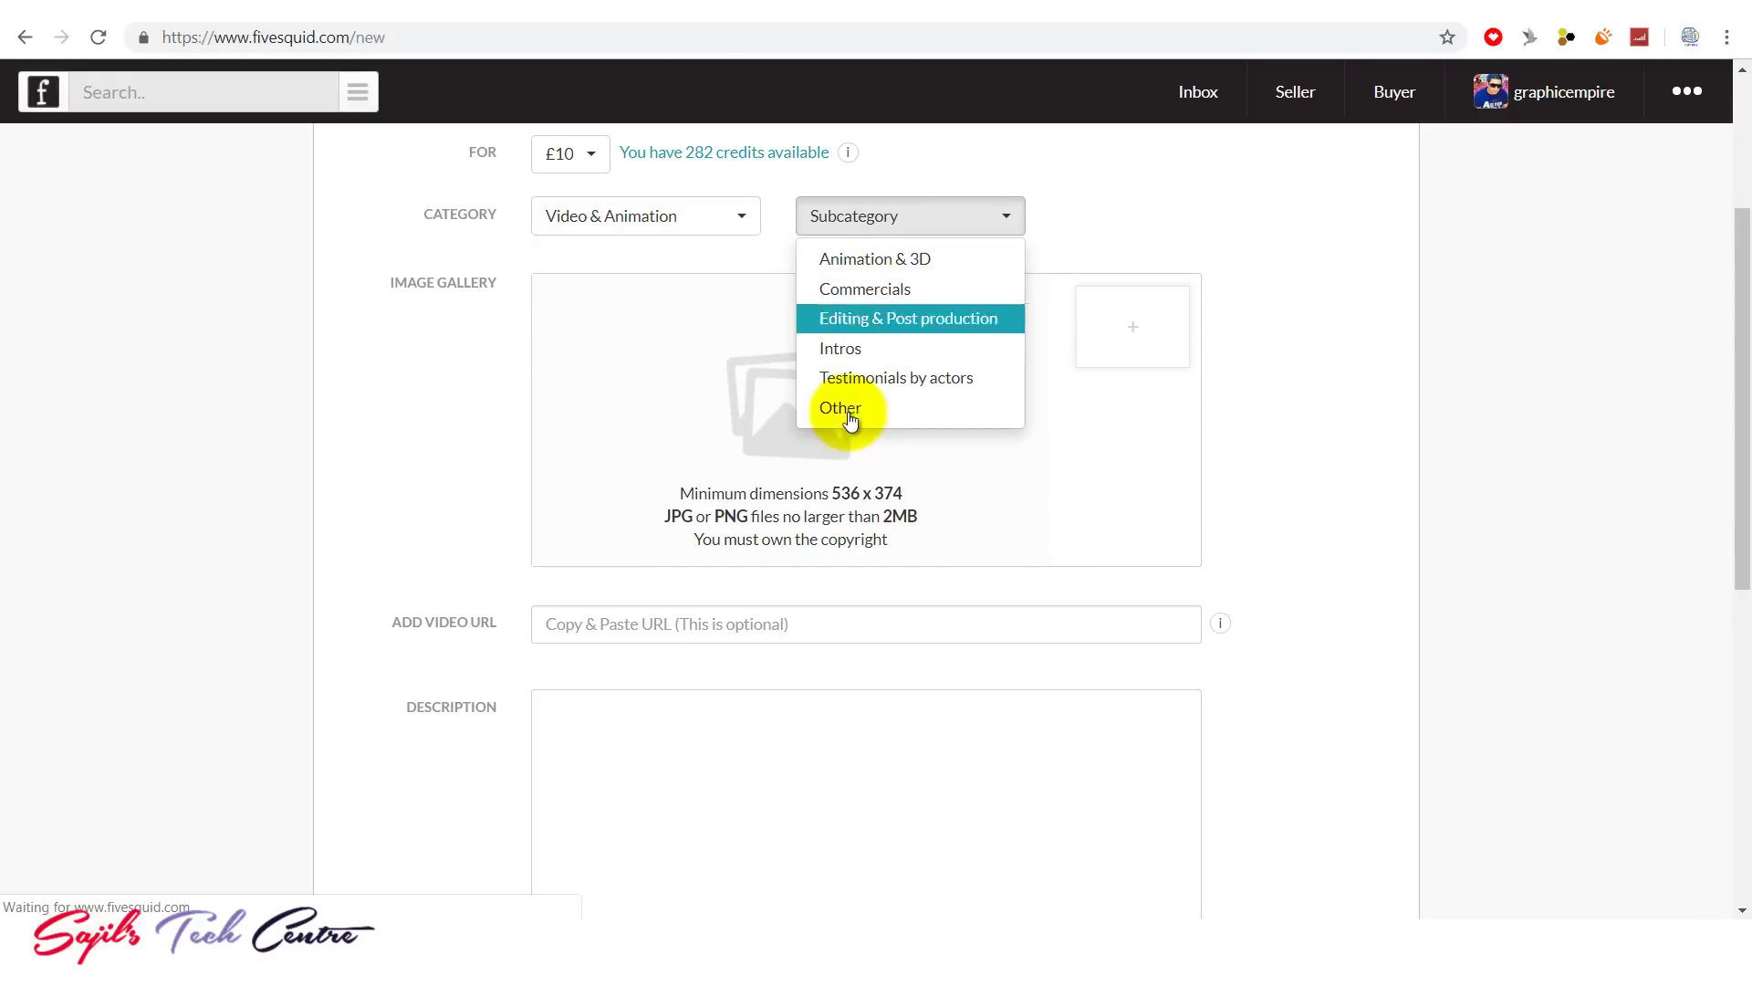
click(928, 294)
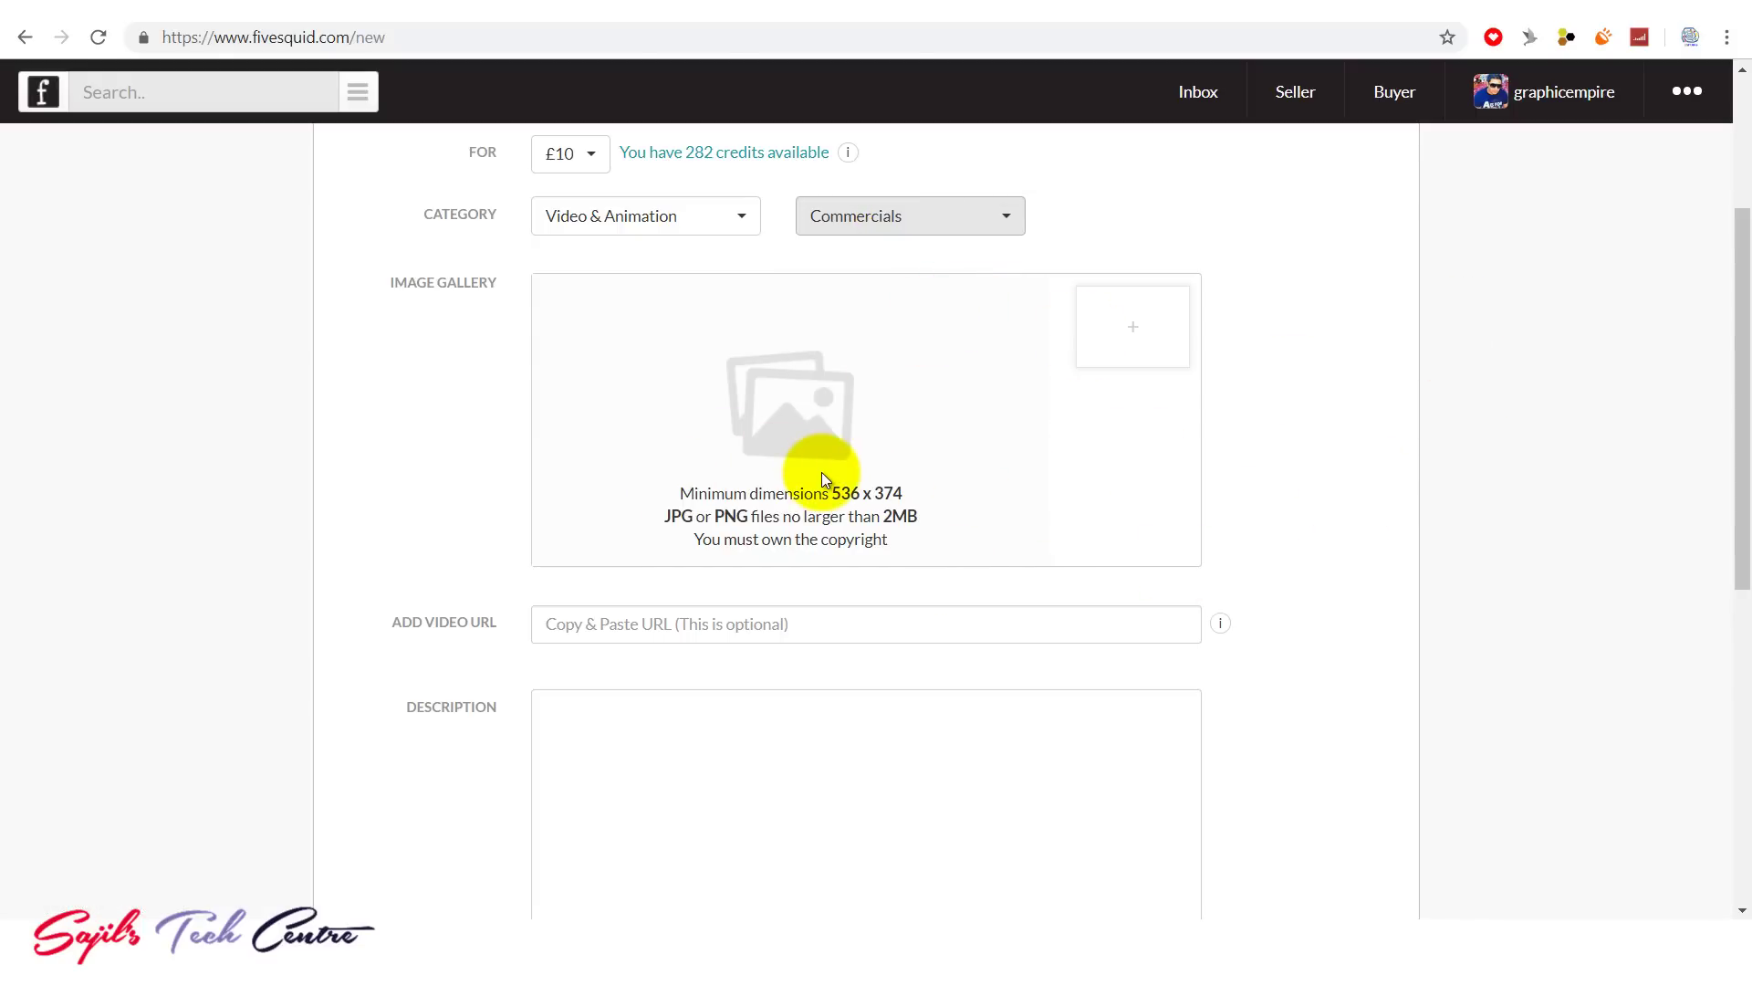
click(901, 491)
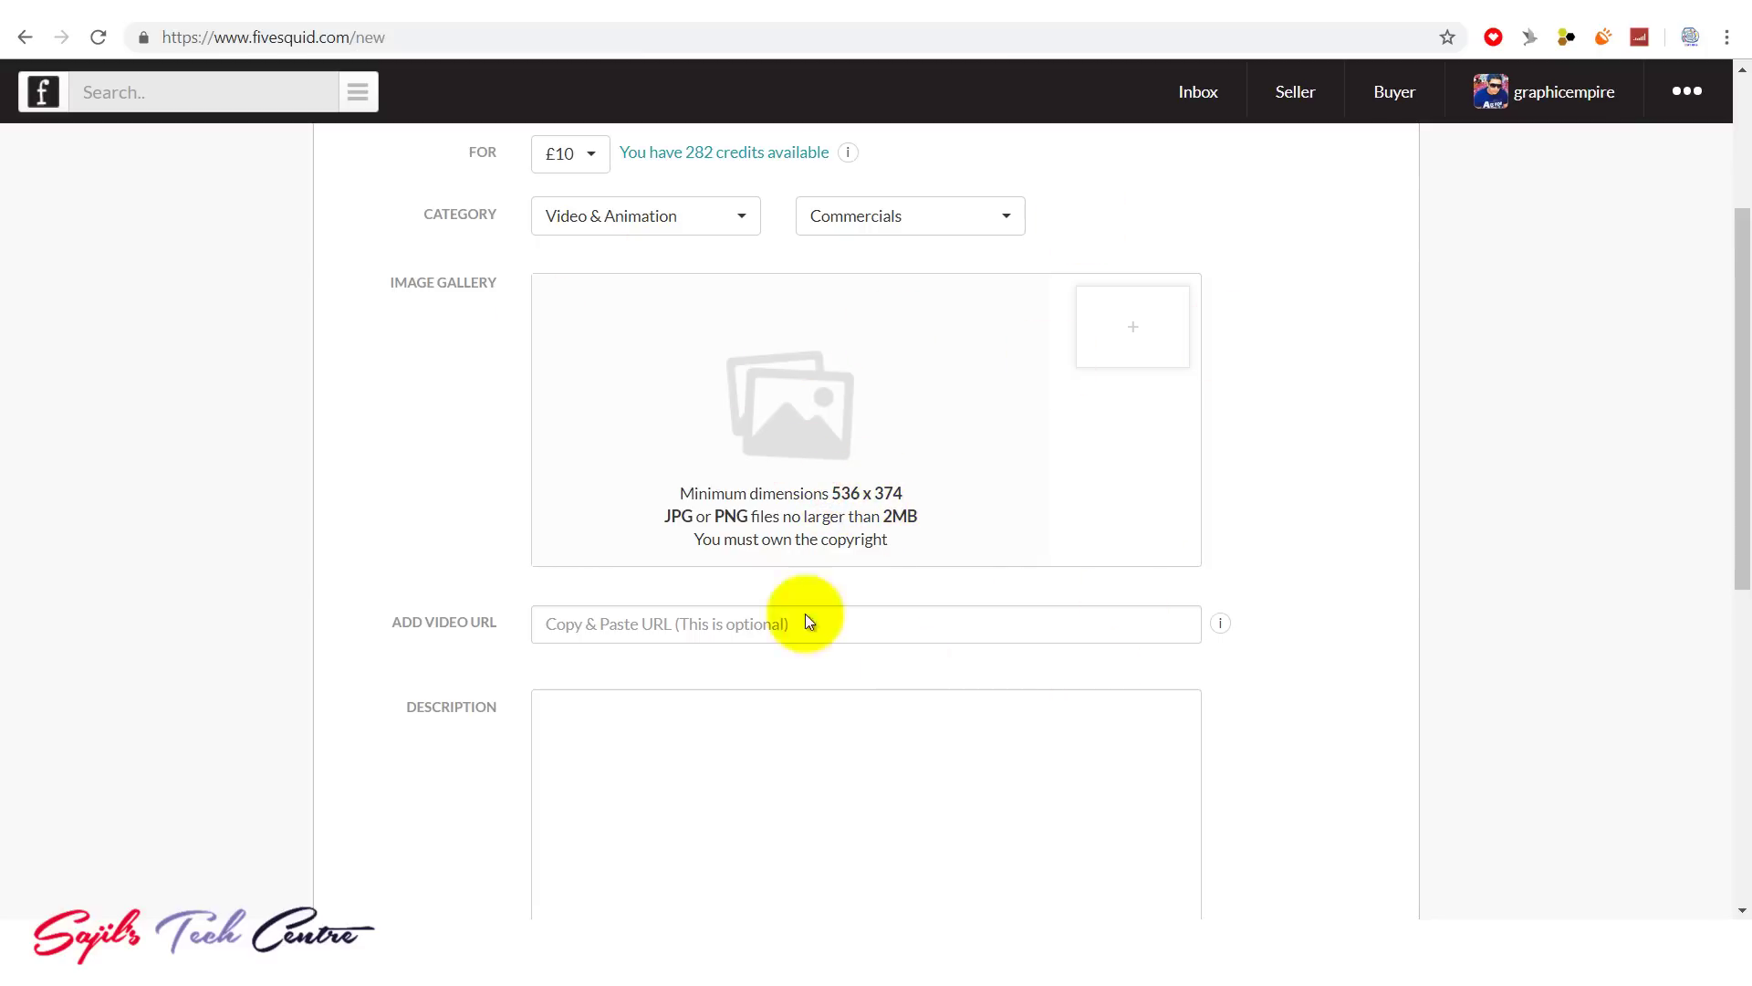
Step: Upload the blue 'say who might be INTERESTED' promo image into the Image Gallery
click(1141, 336)
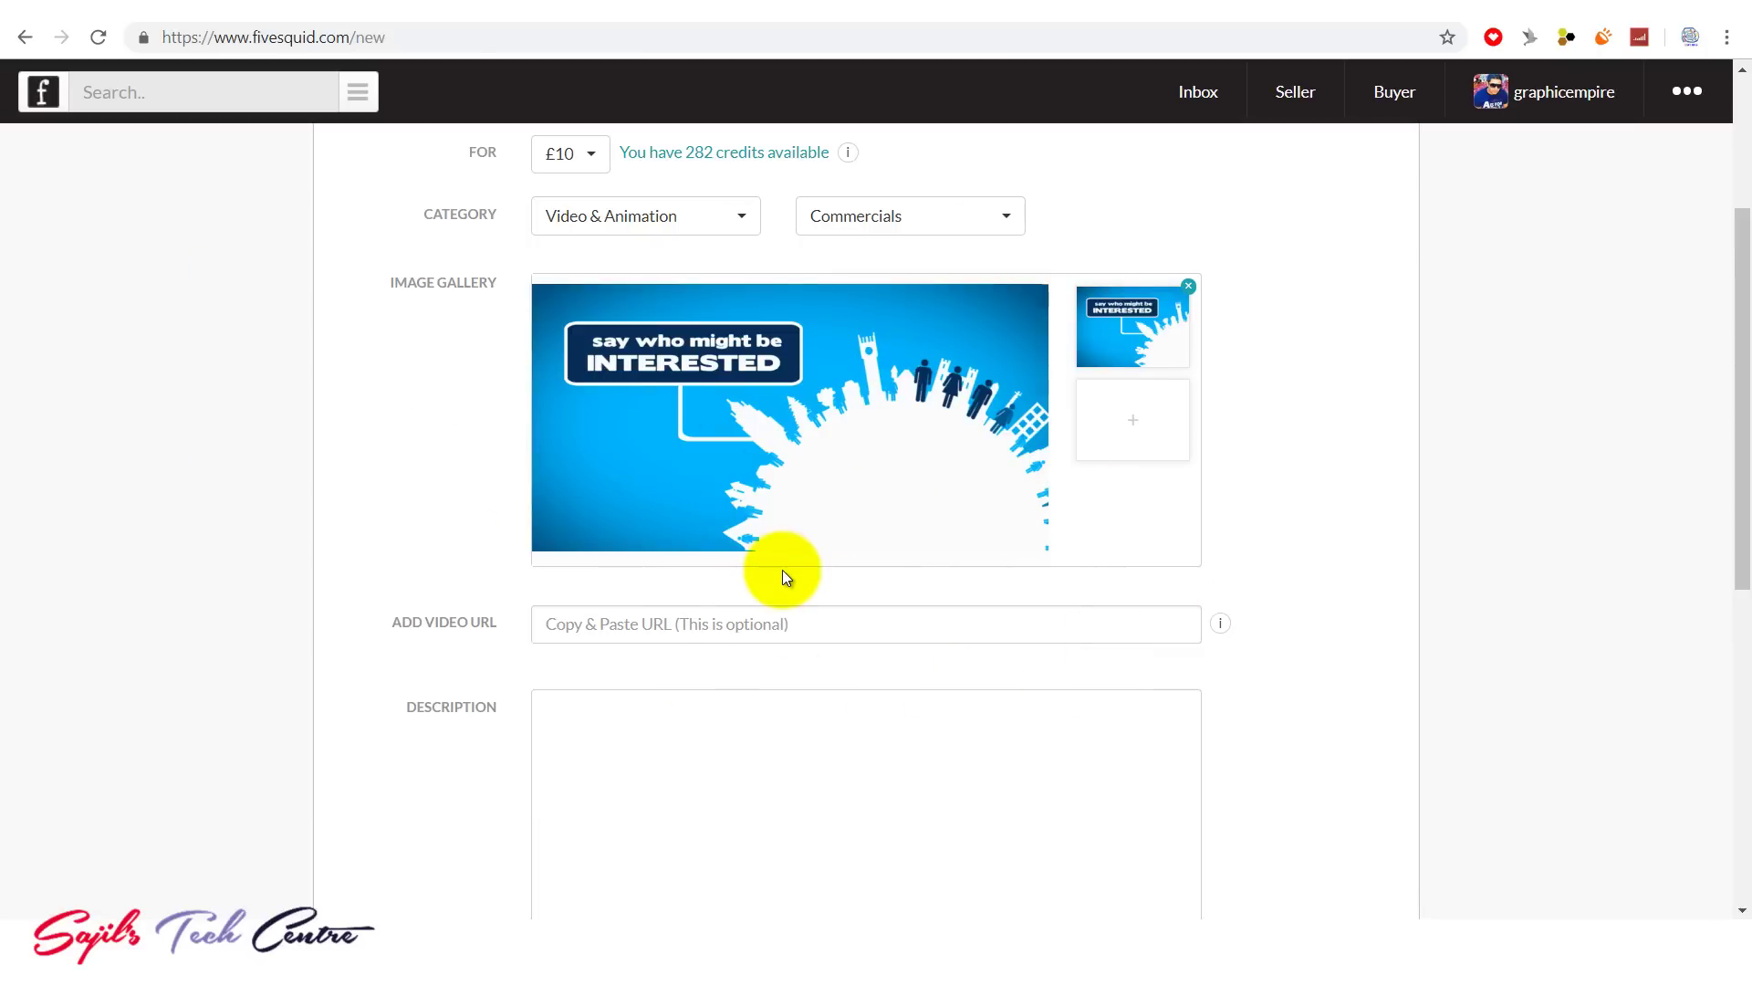
scroll(1732, 450, up, 1)
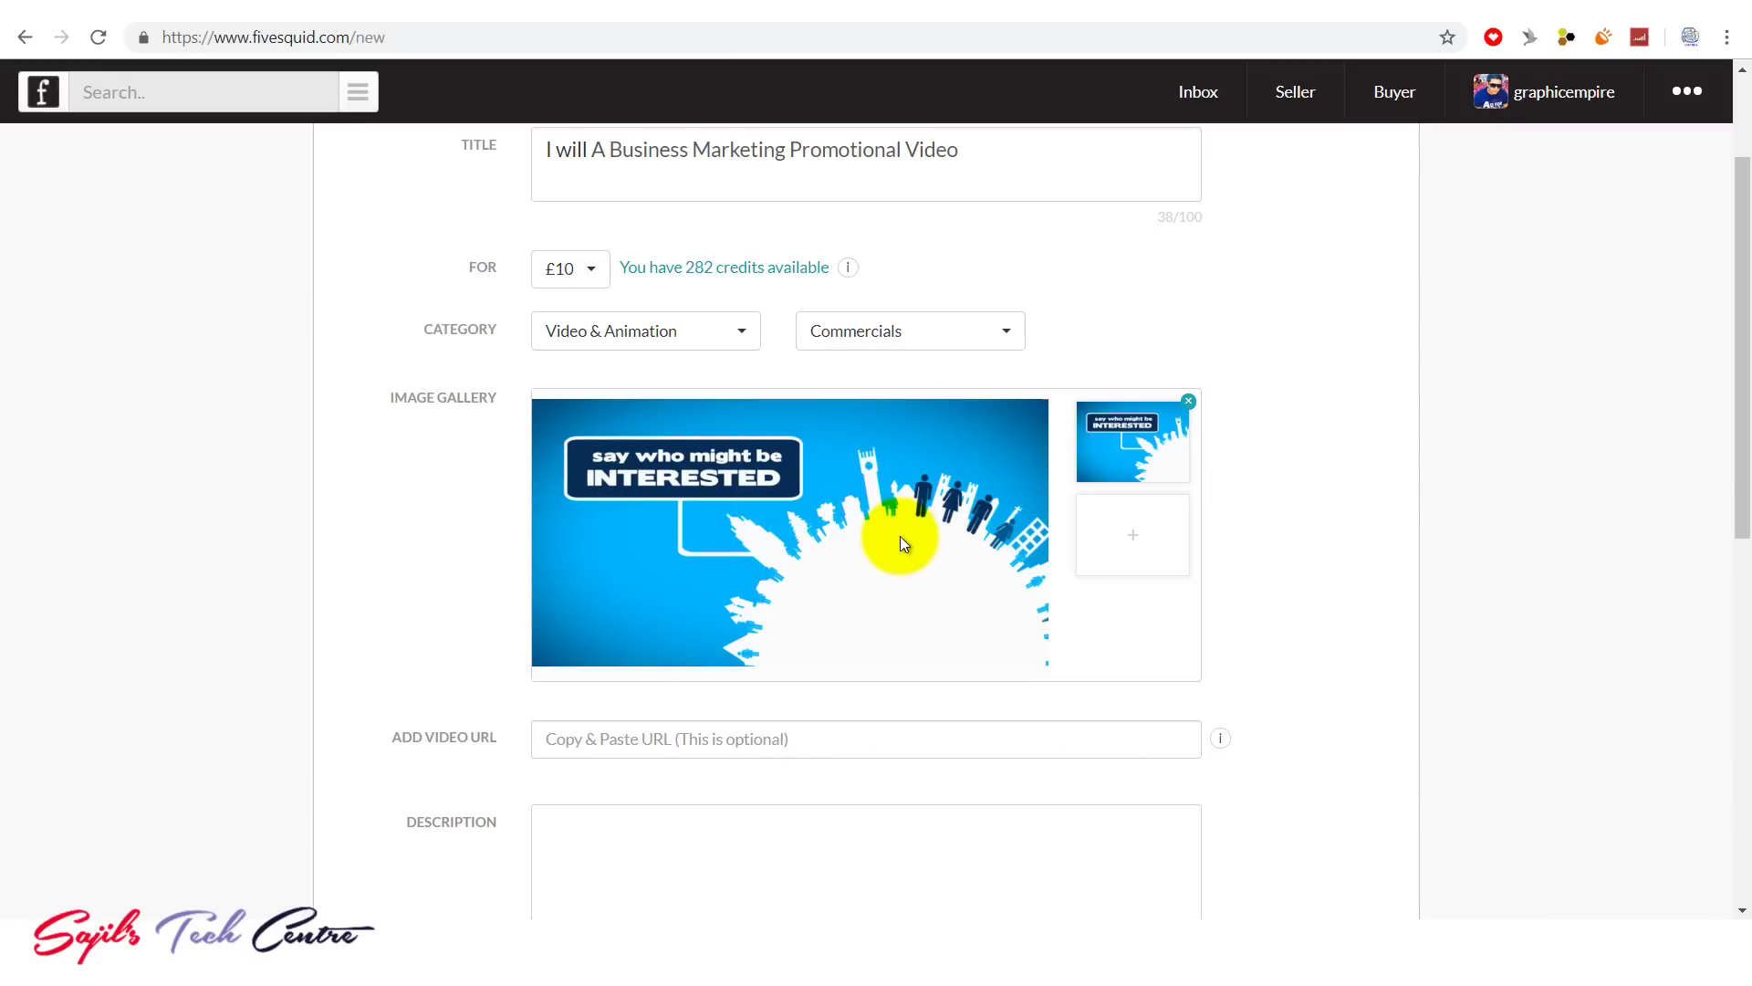
drag(1722, 313, 1716, 411)
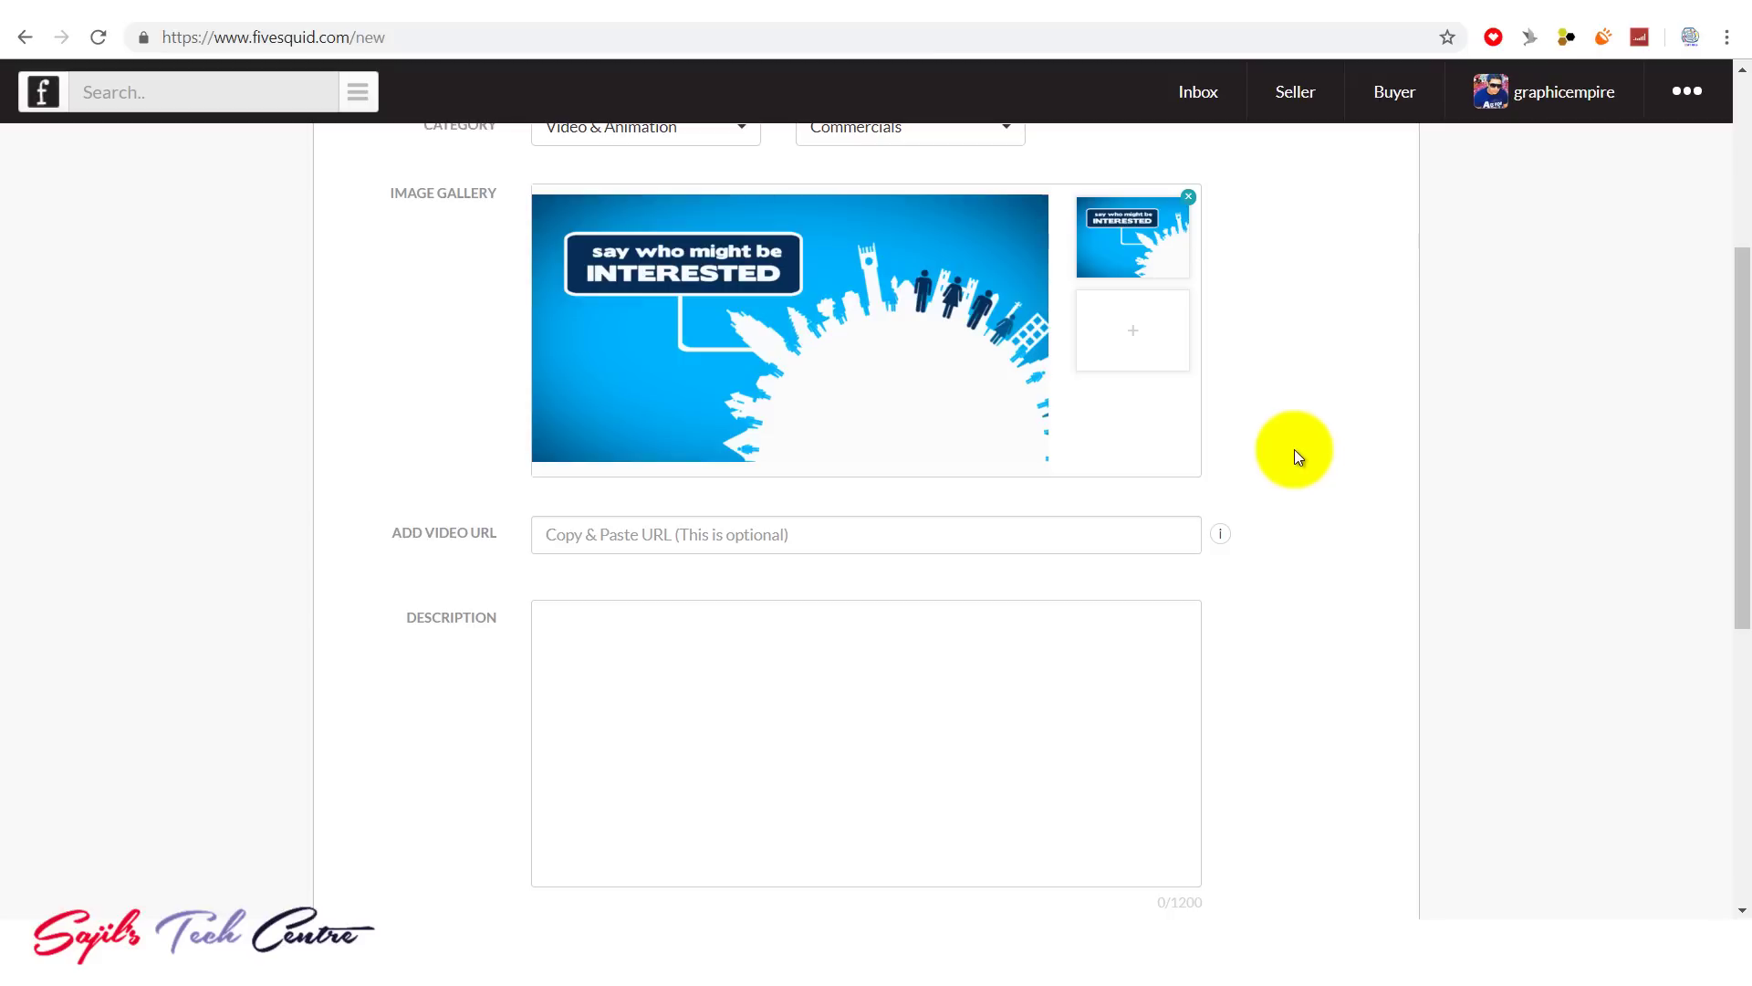
click(690, 533)
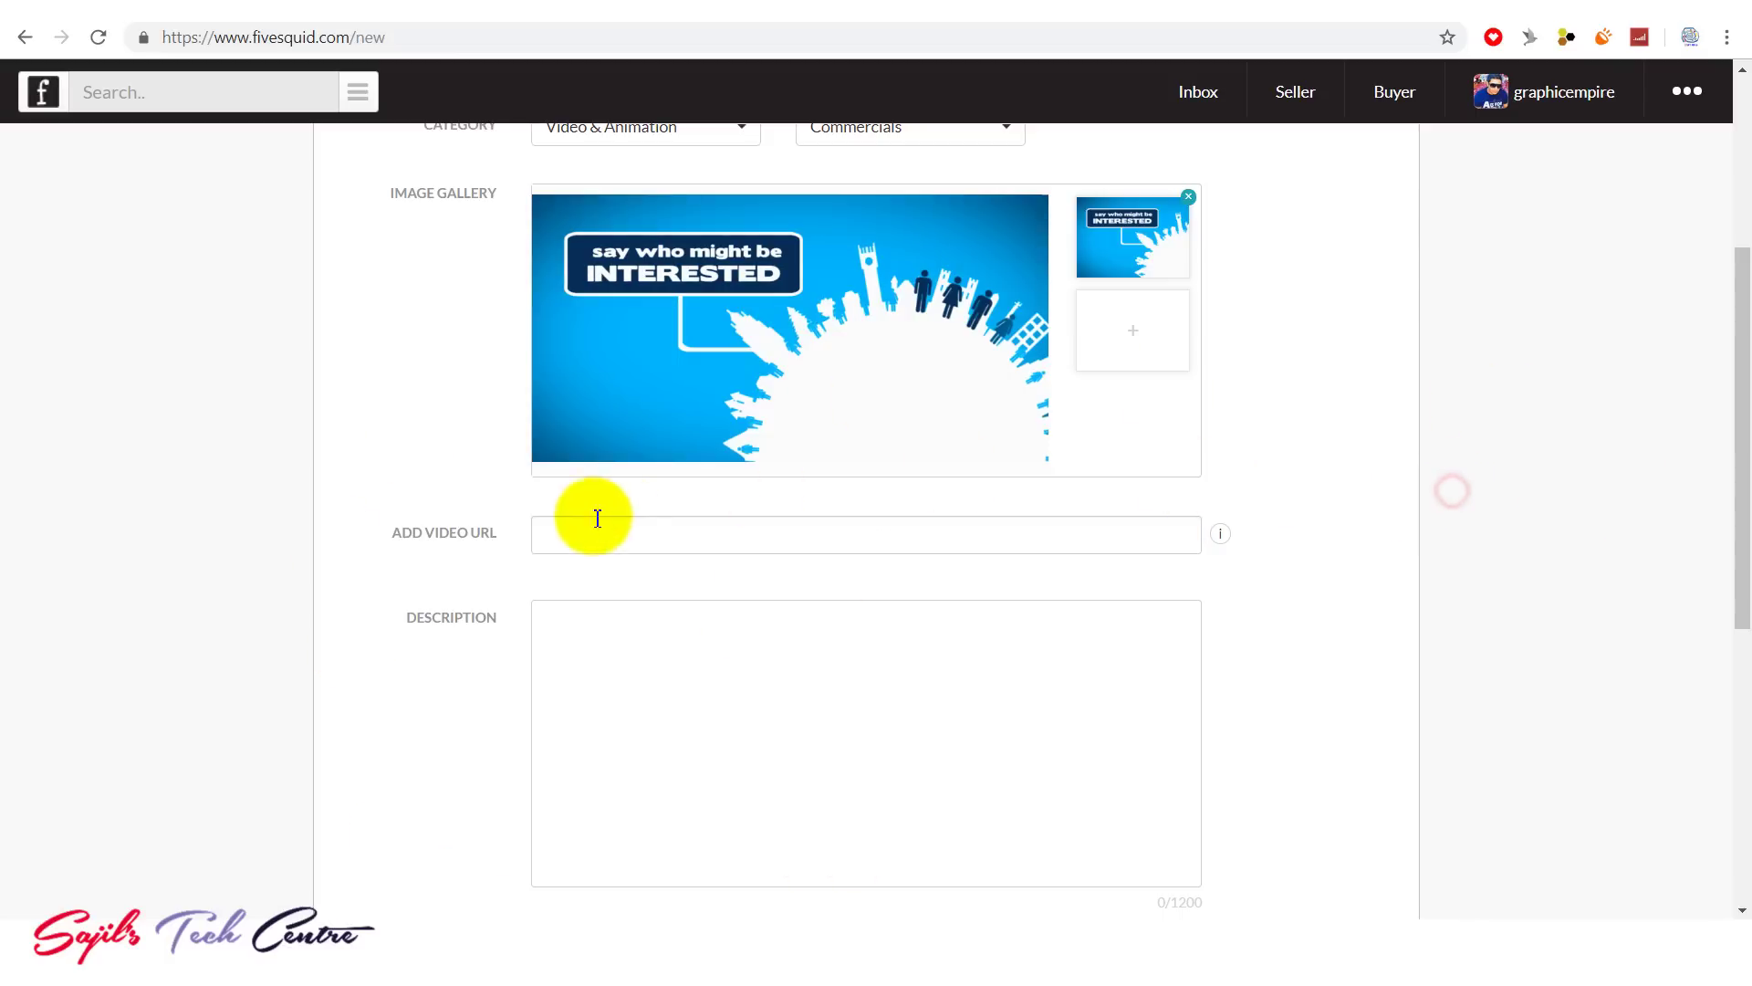
right_click(664, 541)
click(717, 679)
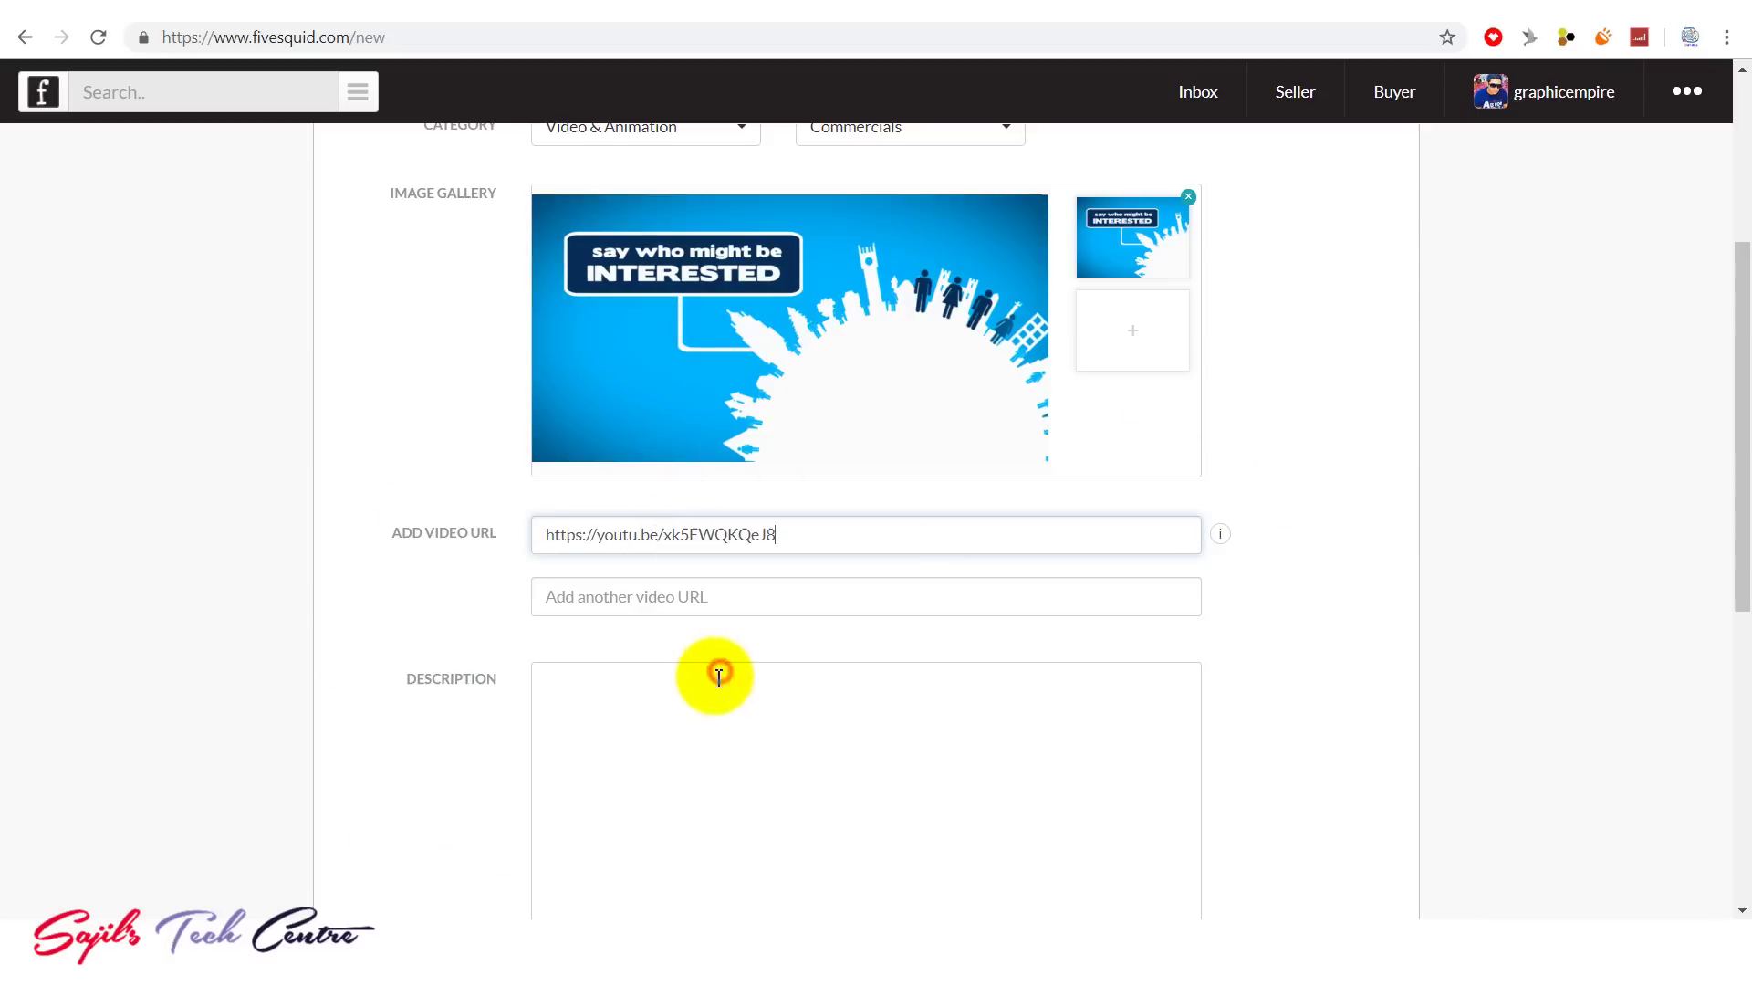
drag(778, 536, 508, 536)
click(1569, 477)
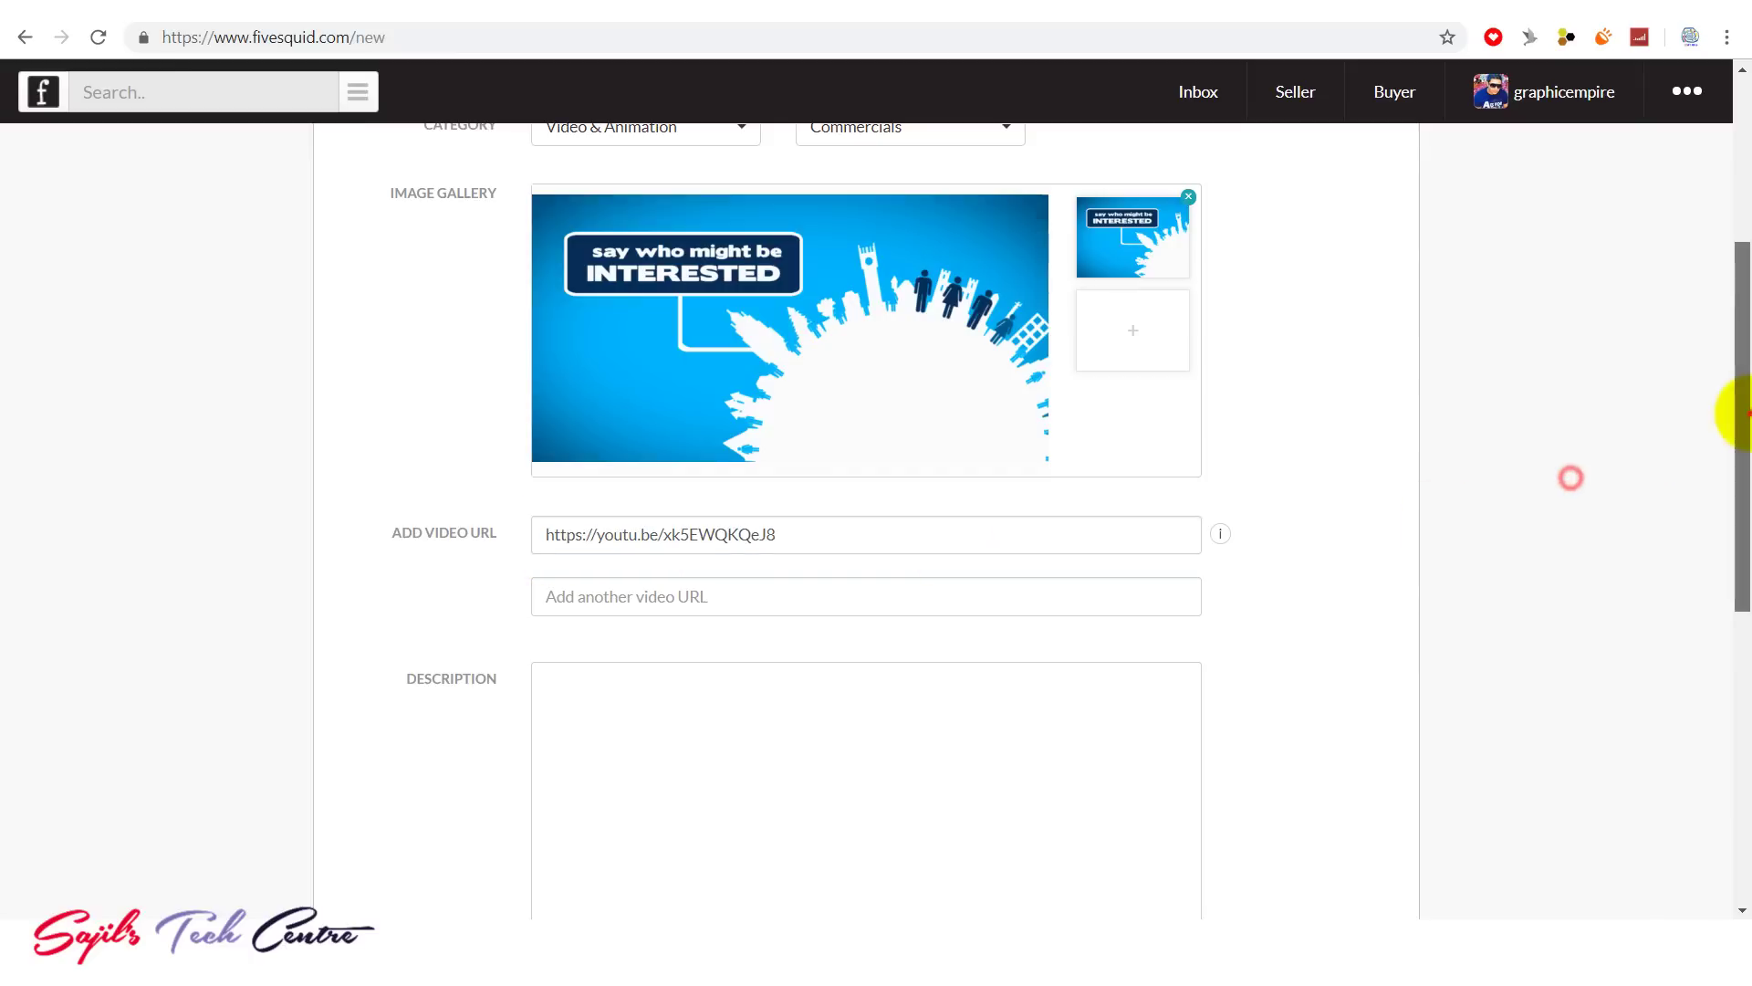
drag(1733, 419, 1731, 439)
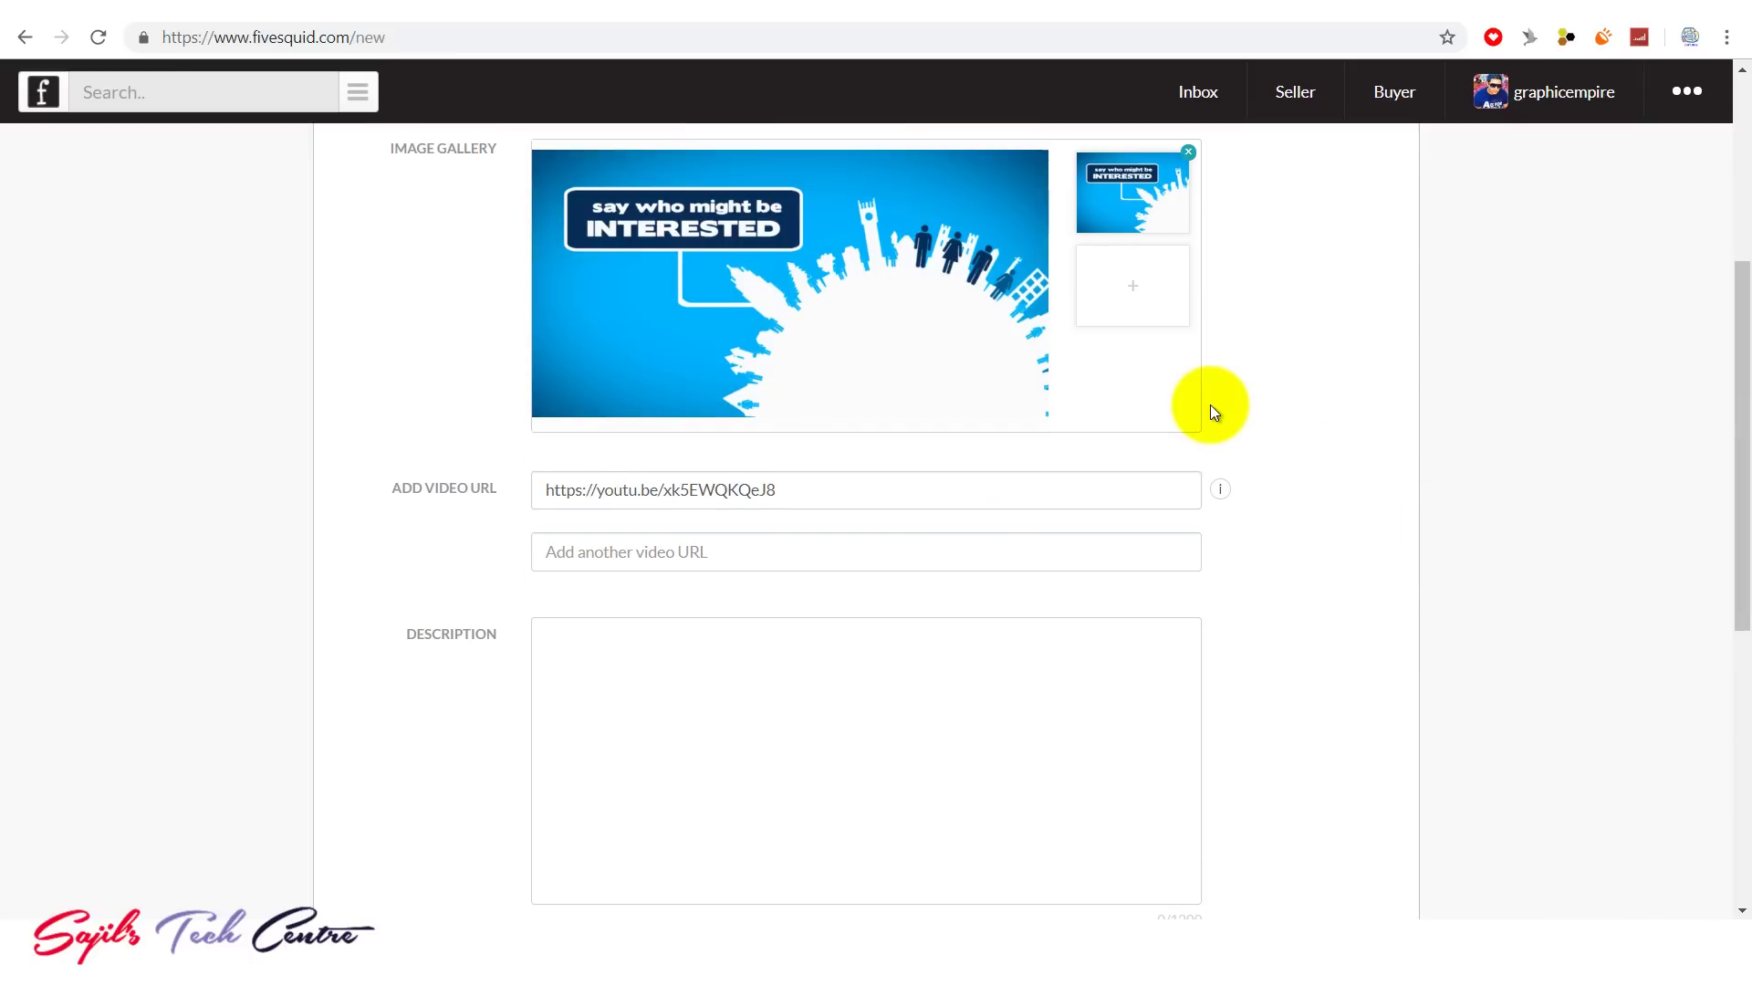
click(597, 551)
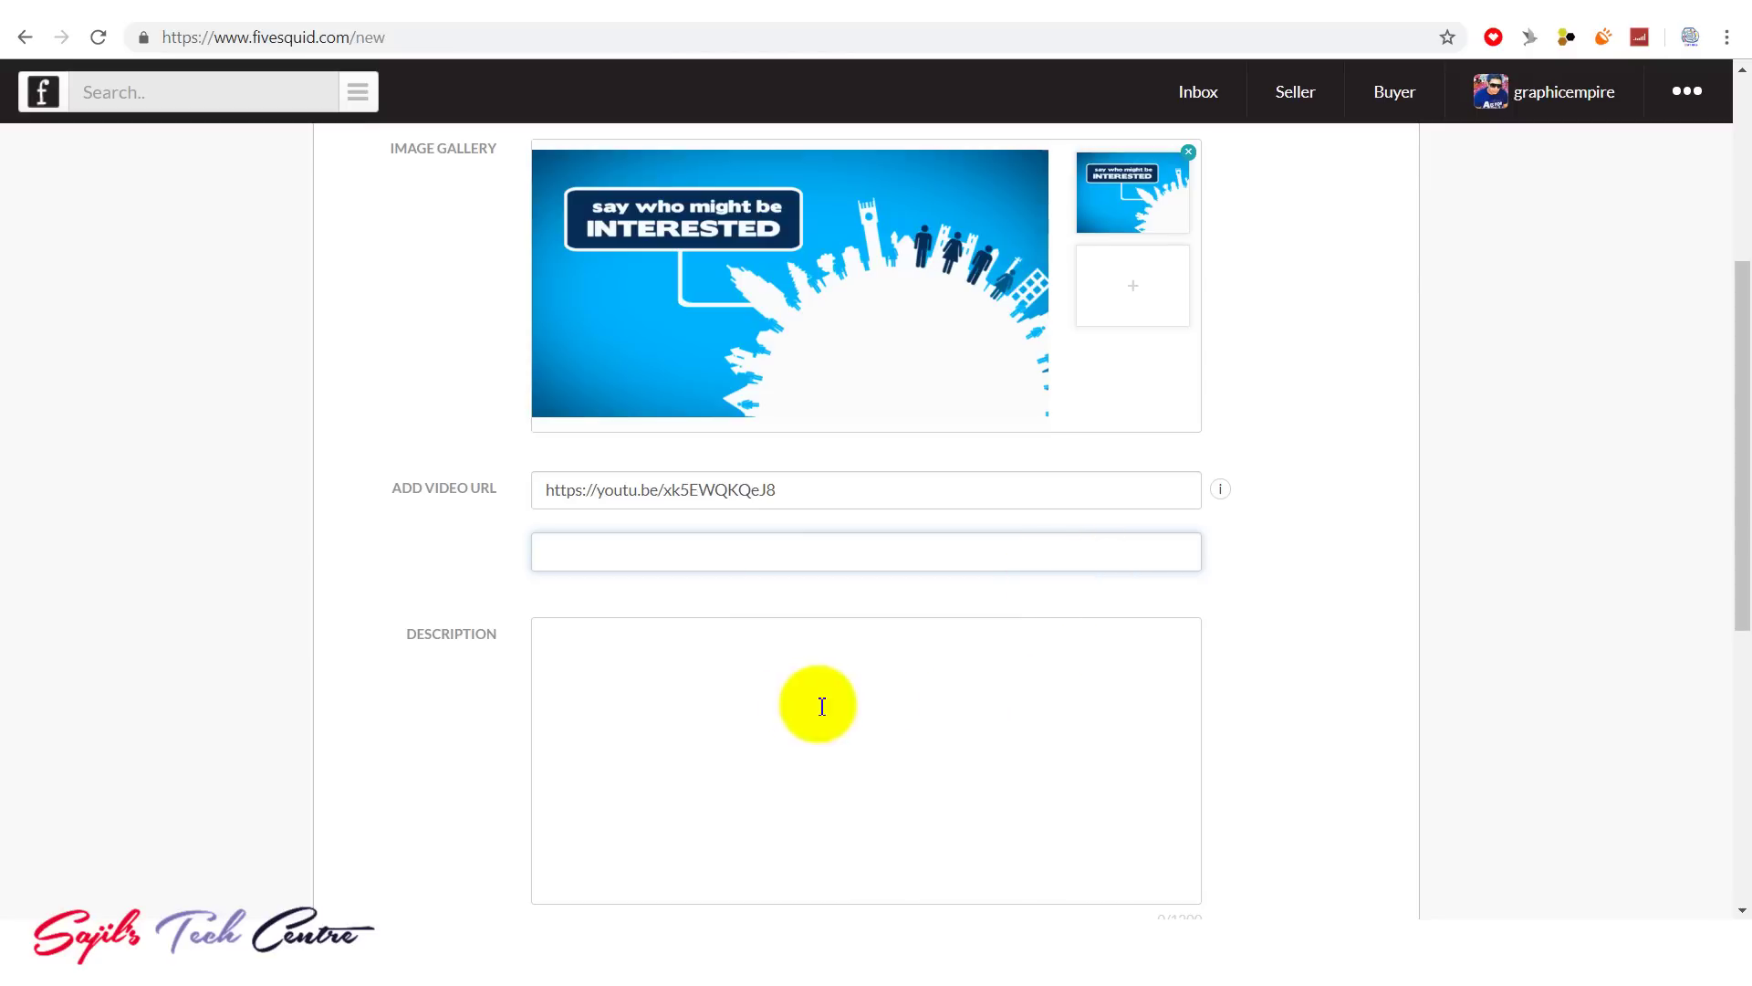
drag(1748, 466, 1733, 554)
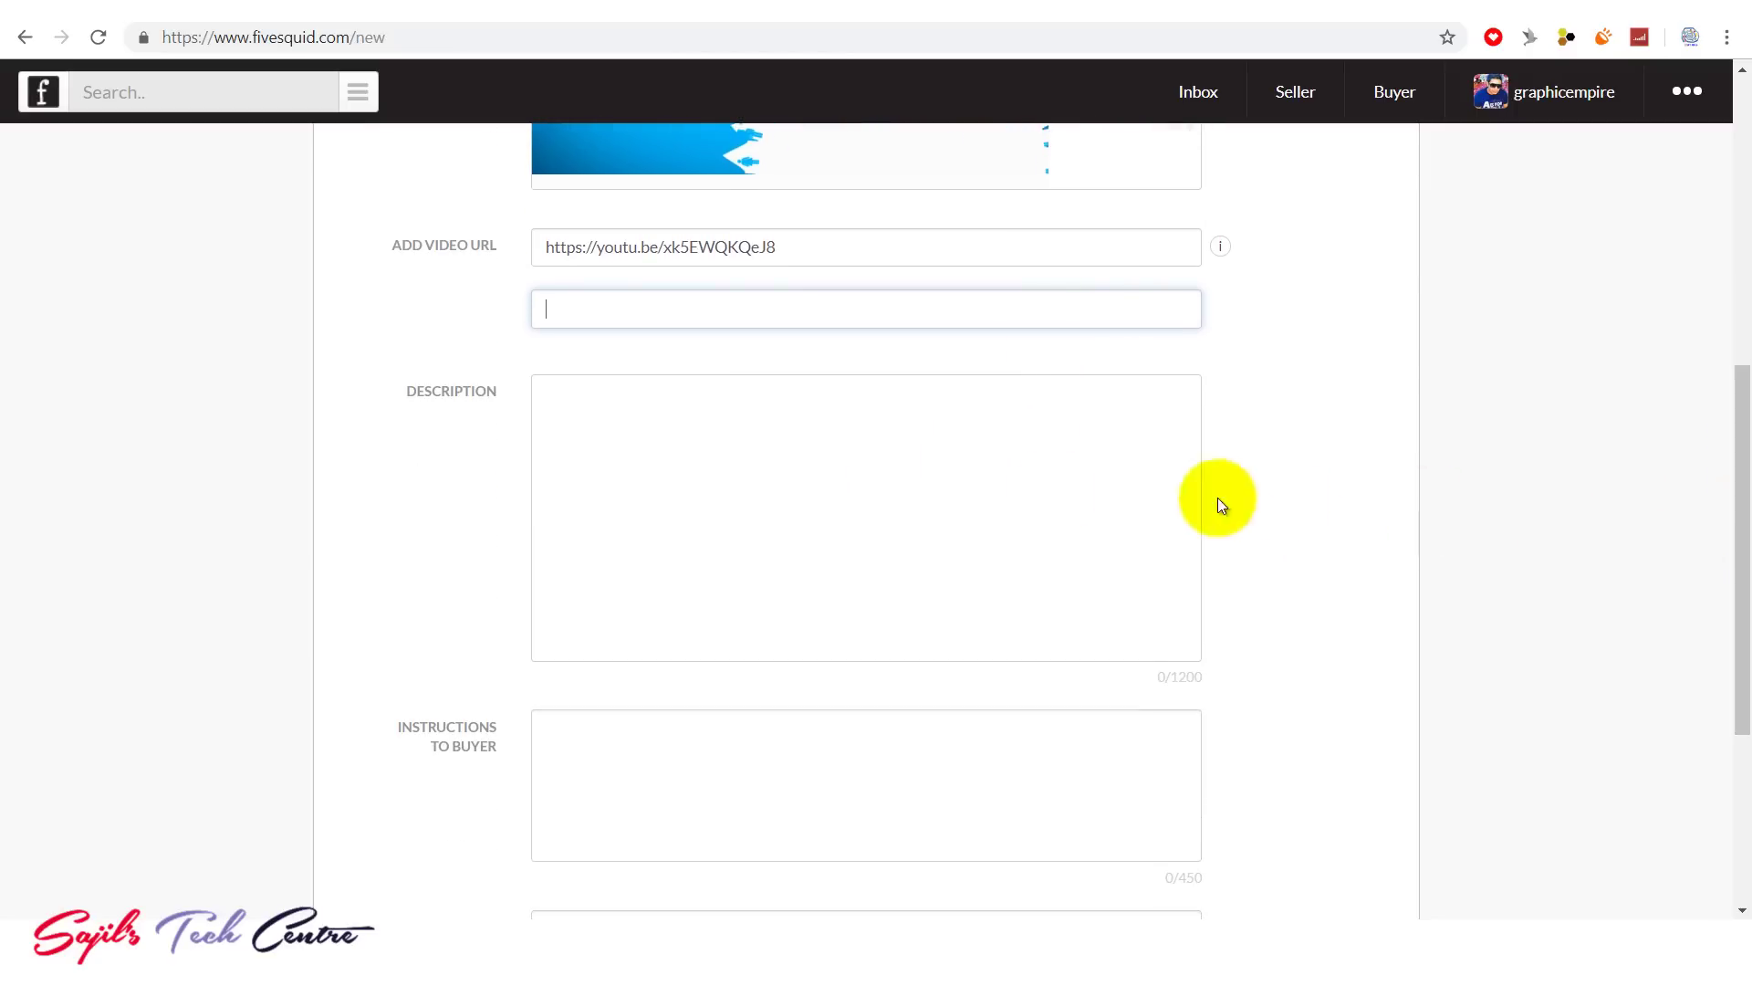
Step: Copy the gig description text below the title line in the Notepad draft
click(827, 471)
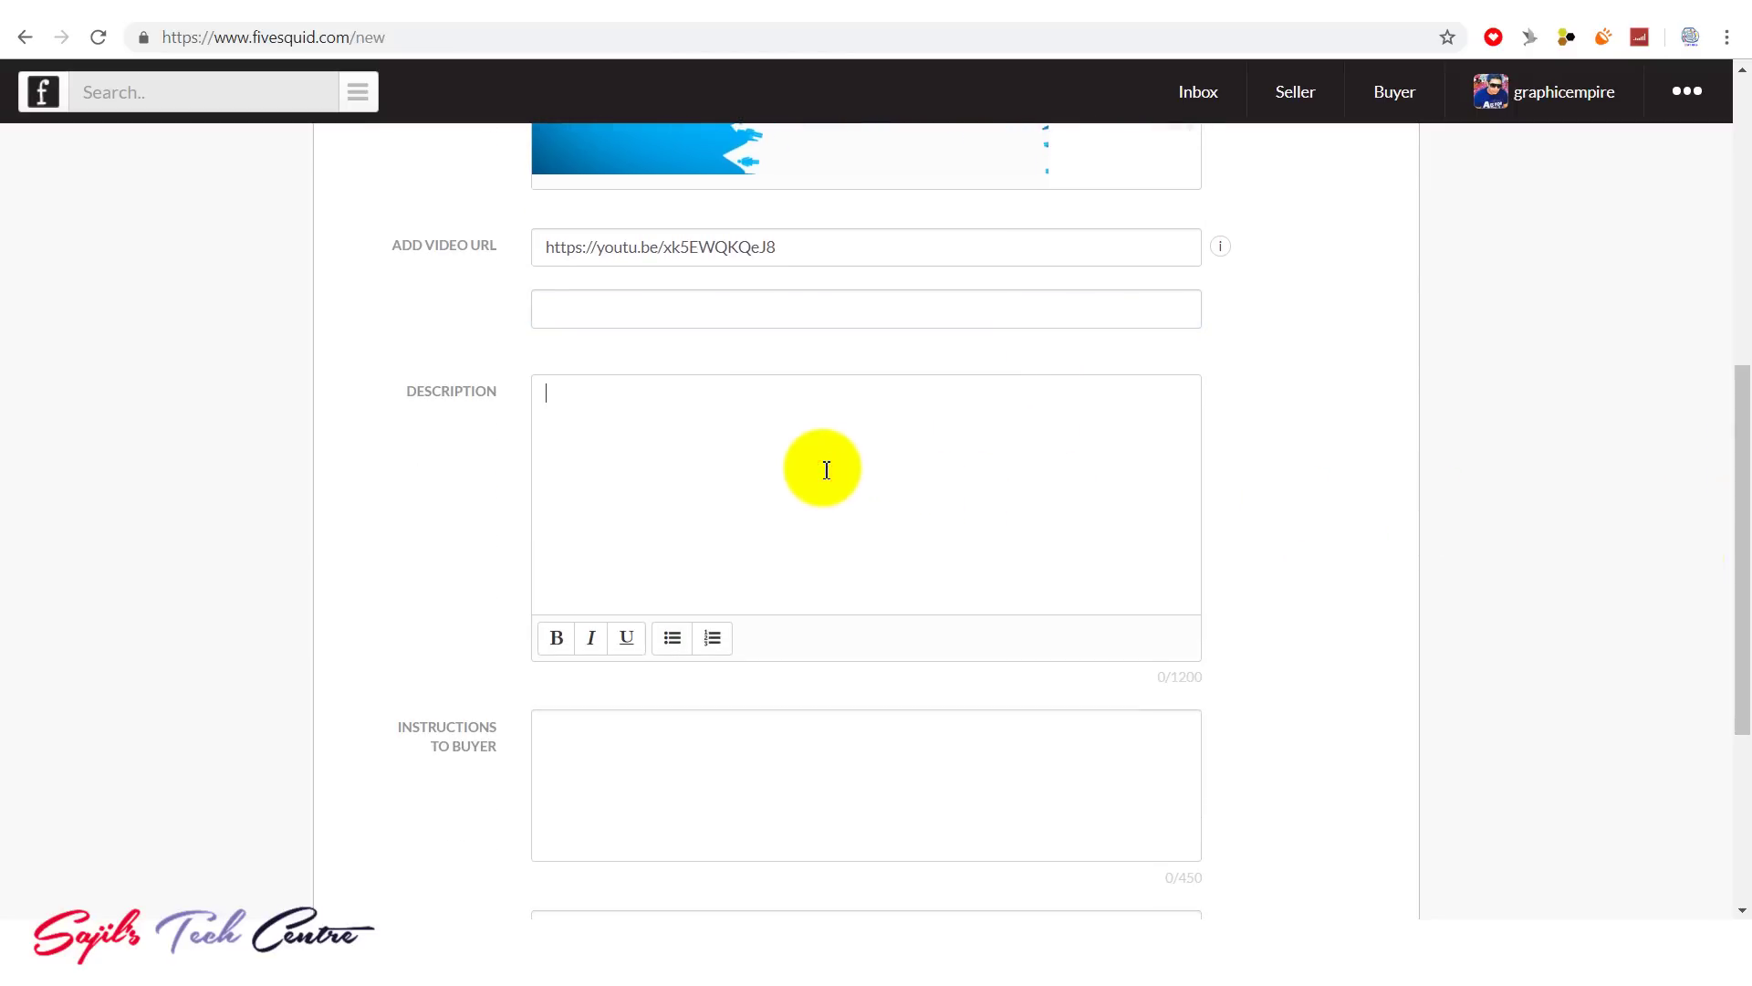
click(756, 954)
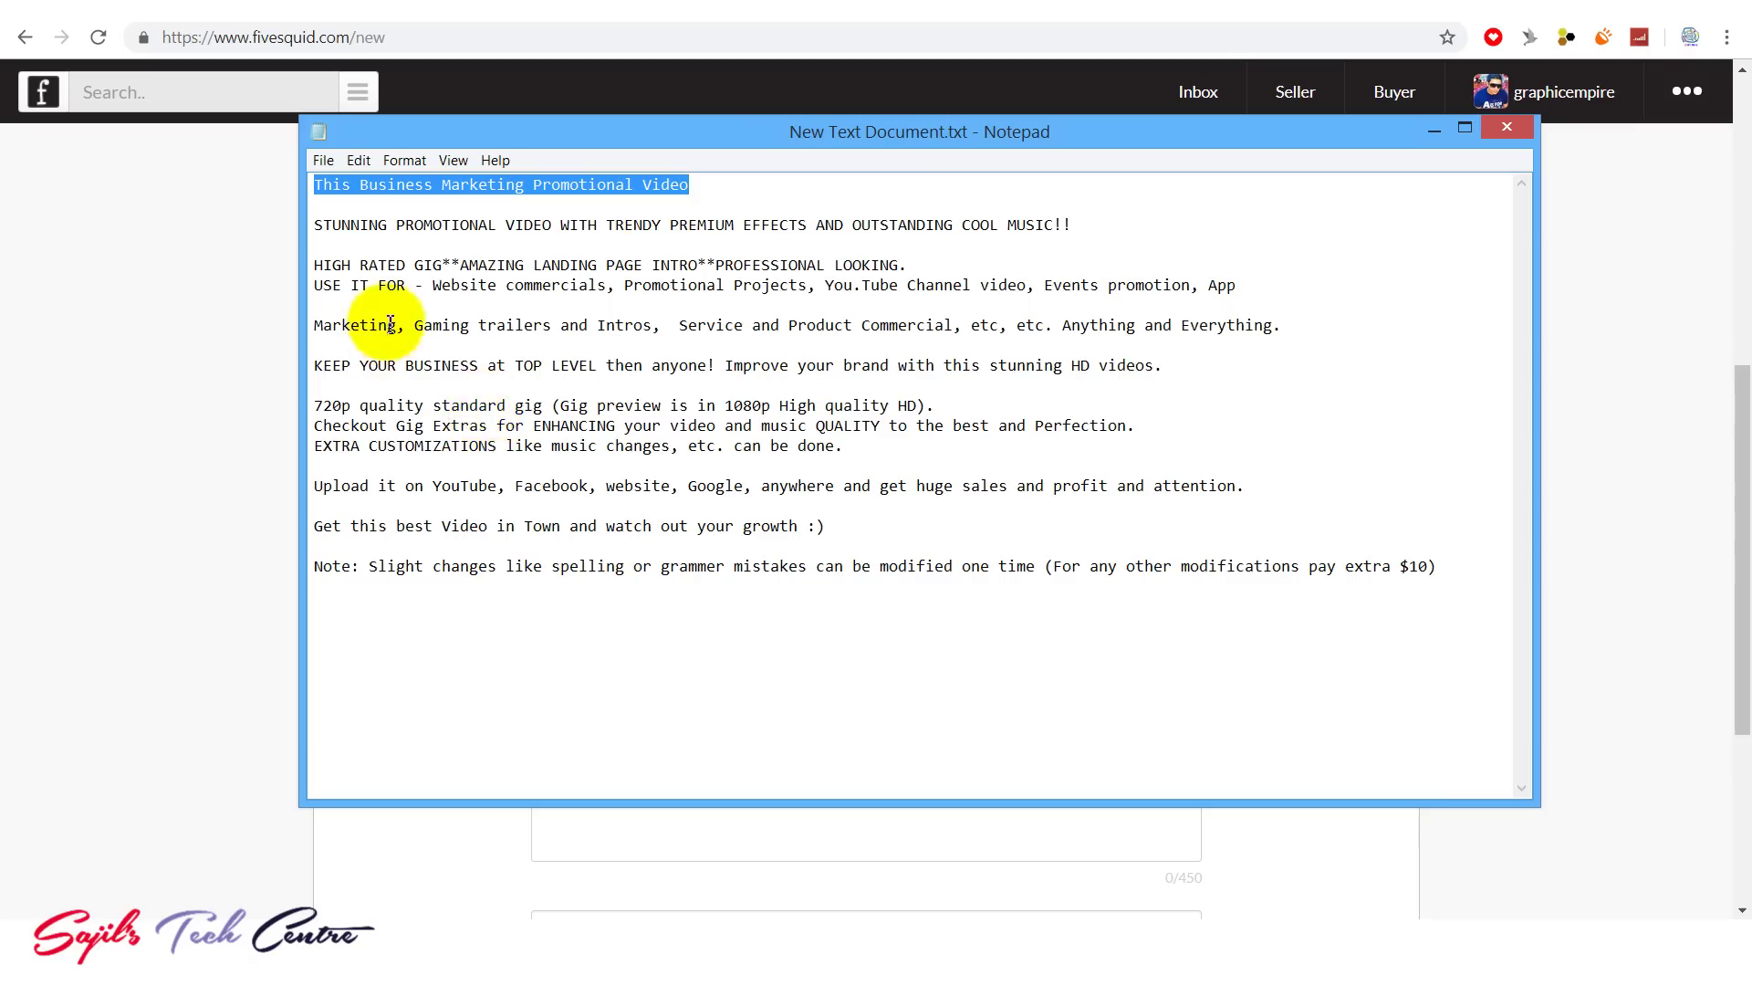
drag(315, 224, 1451, 626)
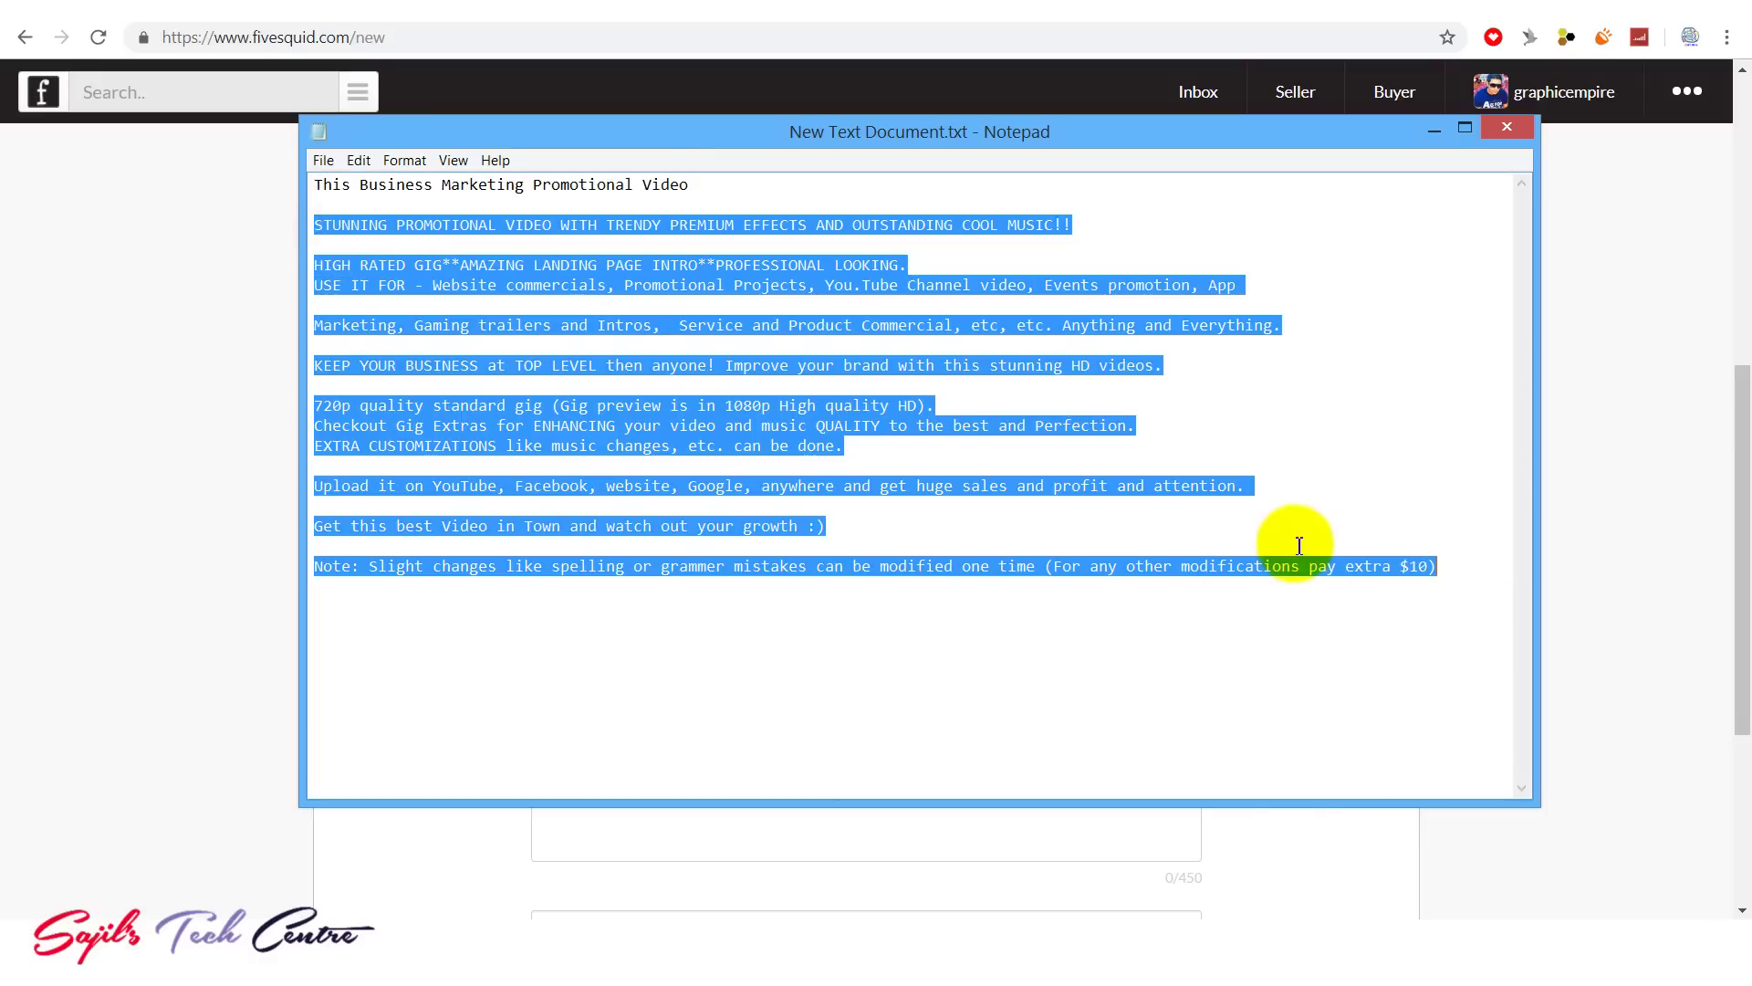
right_click(1273, 567)
click(1314, 638)
Step: Paste the copied text into the service's Description field
click(1576, 554)
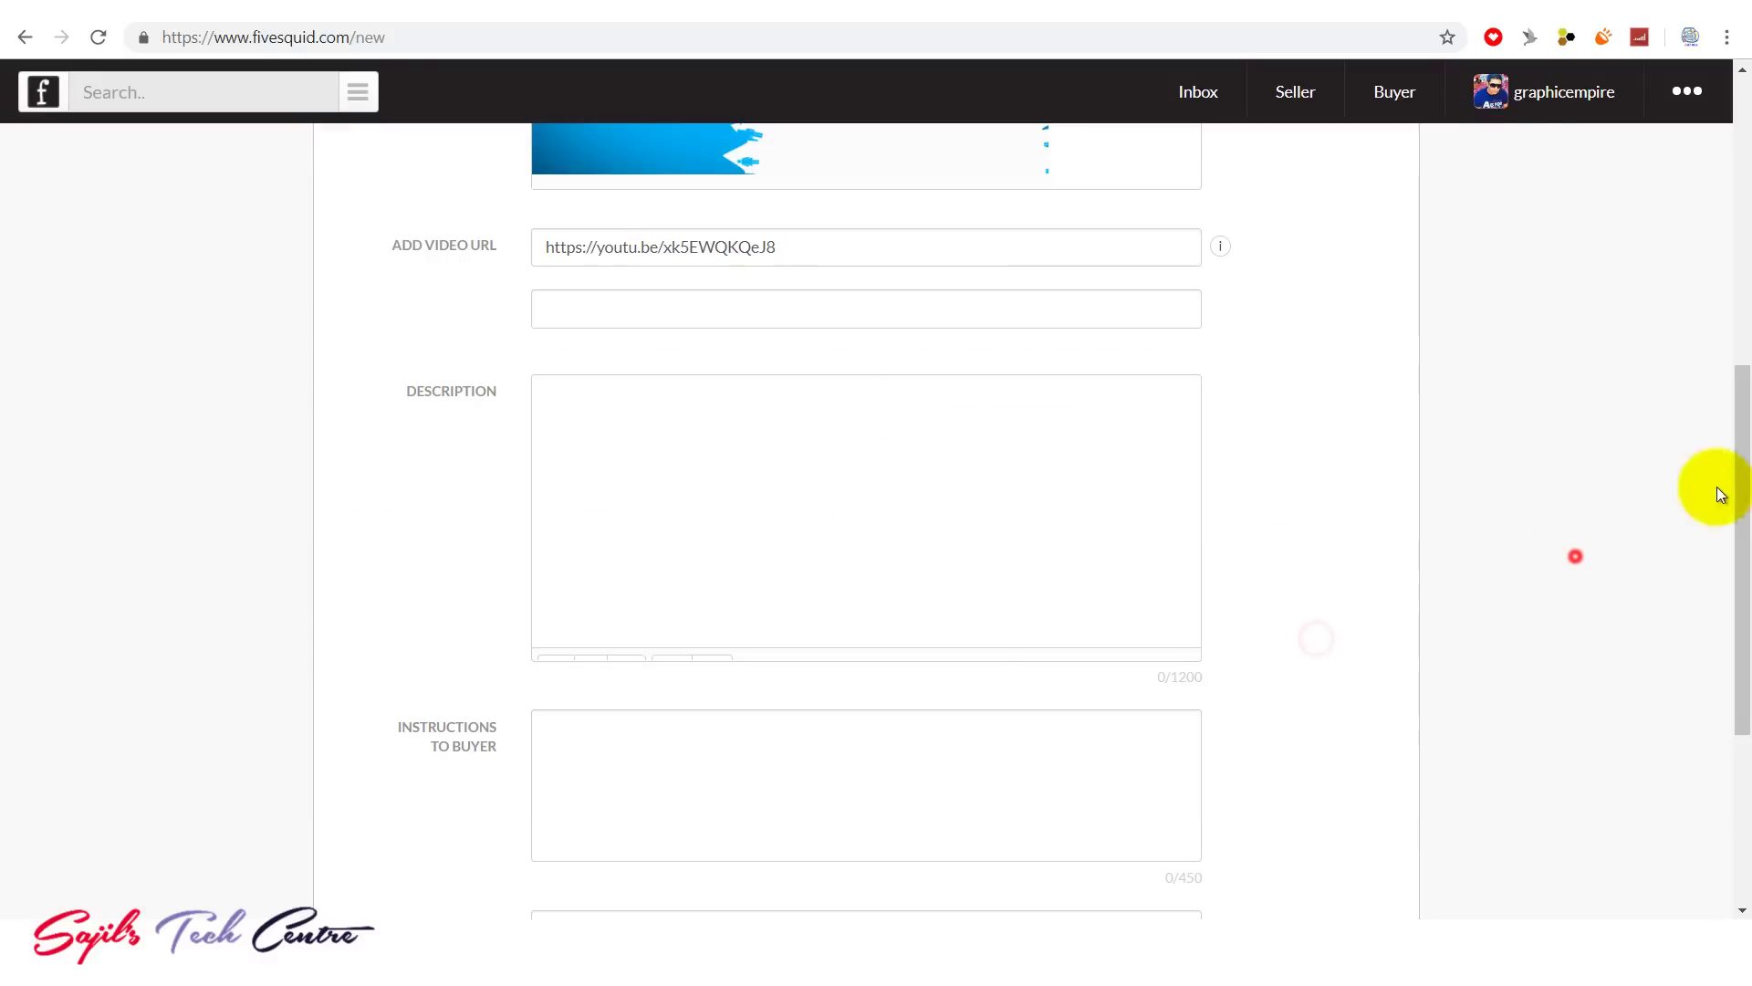
scroll(1722, 489, down, 2)
click(741, 306)
right_click(741, 306)
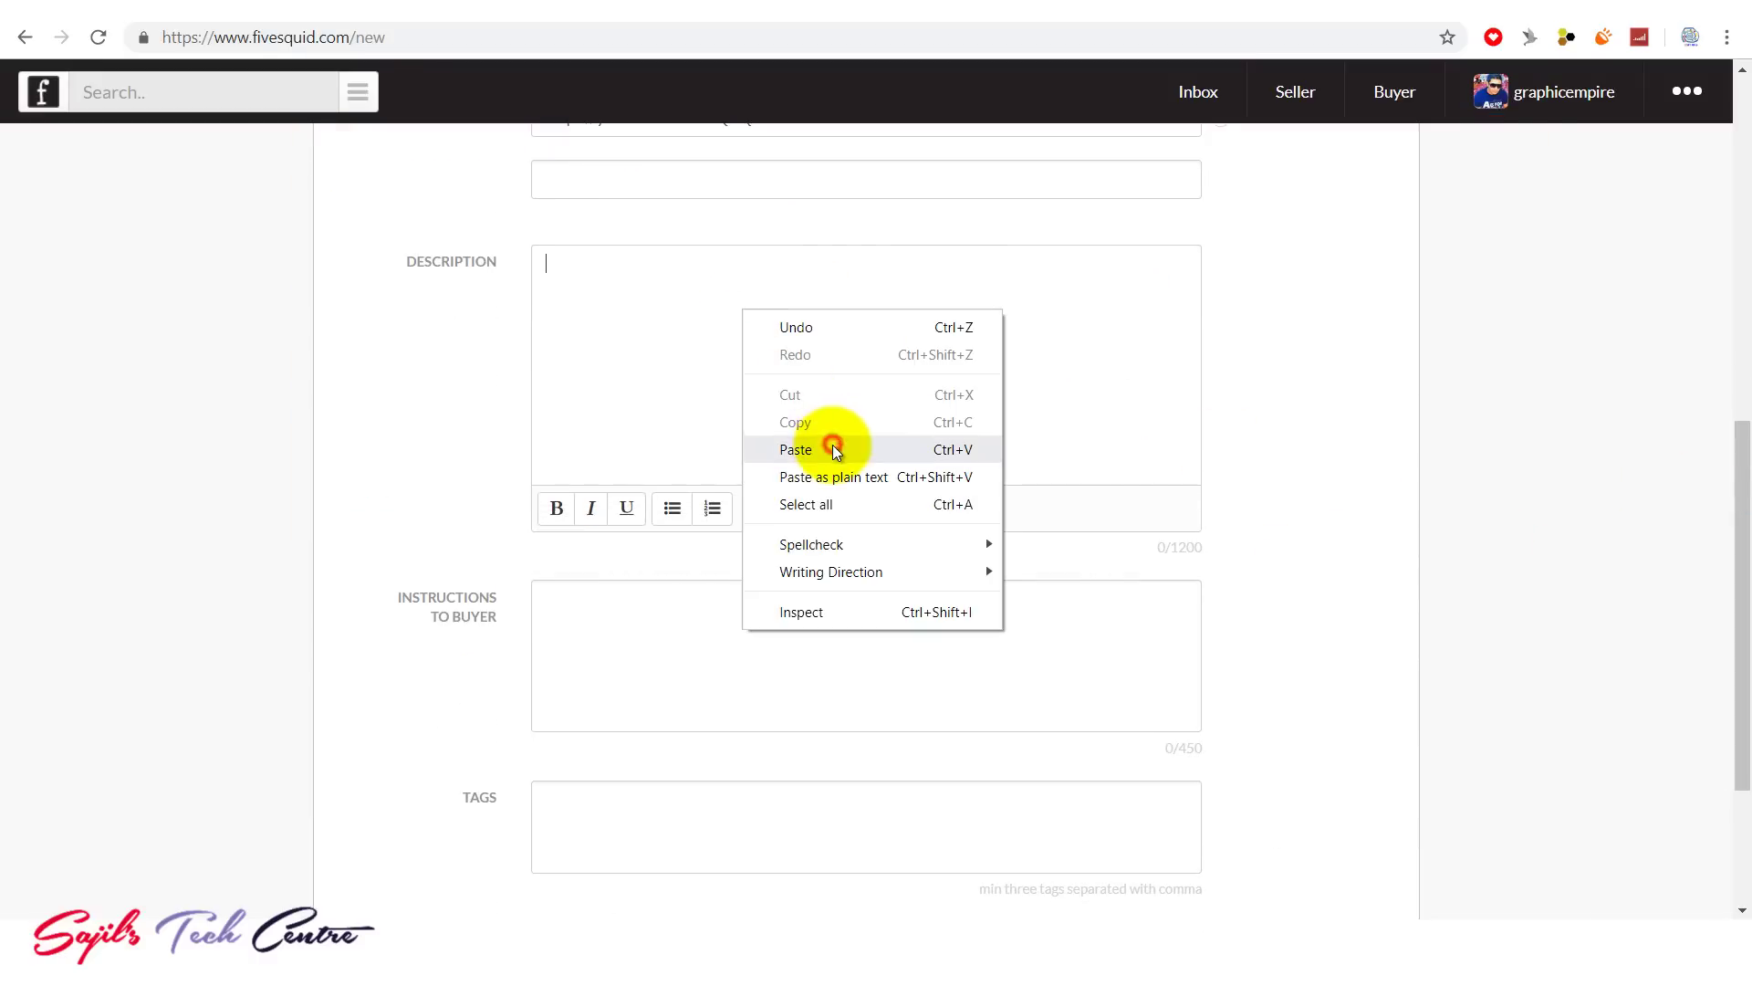
click(830, 445)
scroll(1191, 476, down, 1)
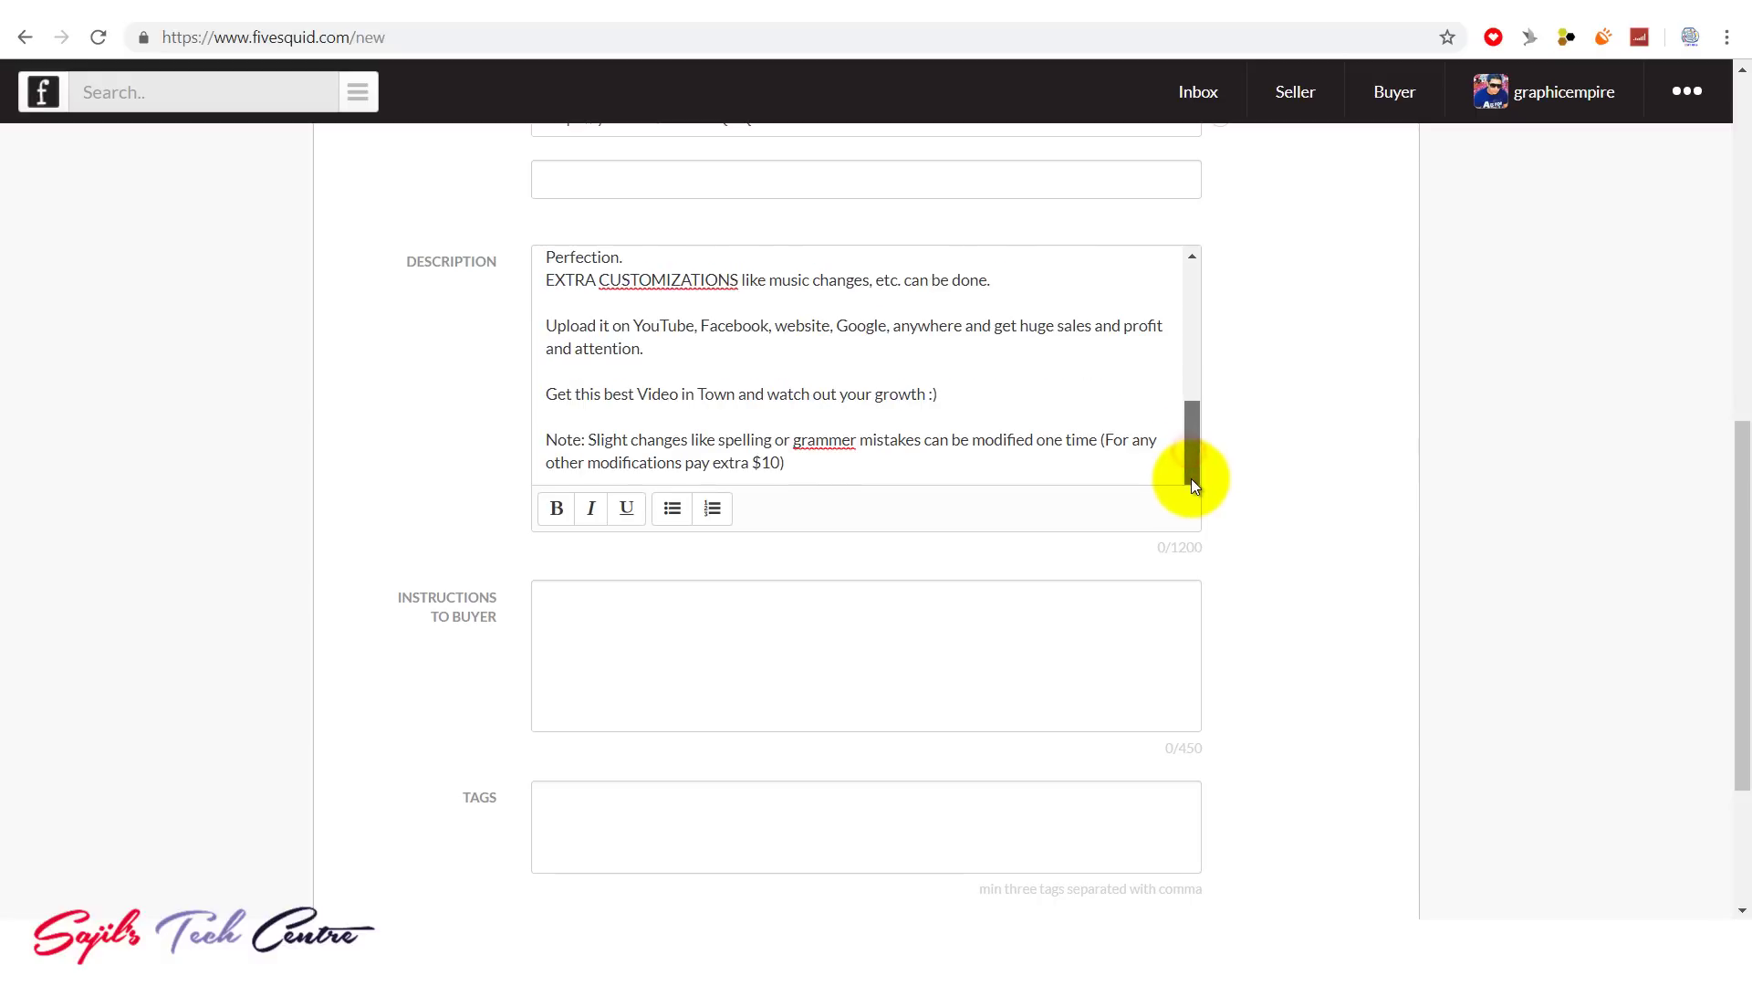
Step: Review the opening lines of the pasted description
drag(1191, 478, 1212, 326)
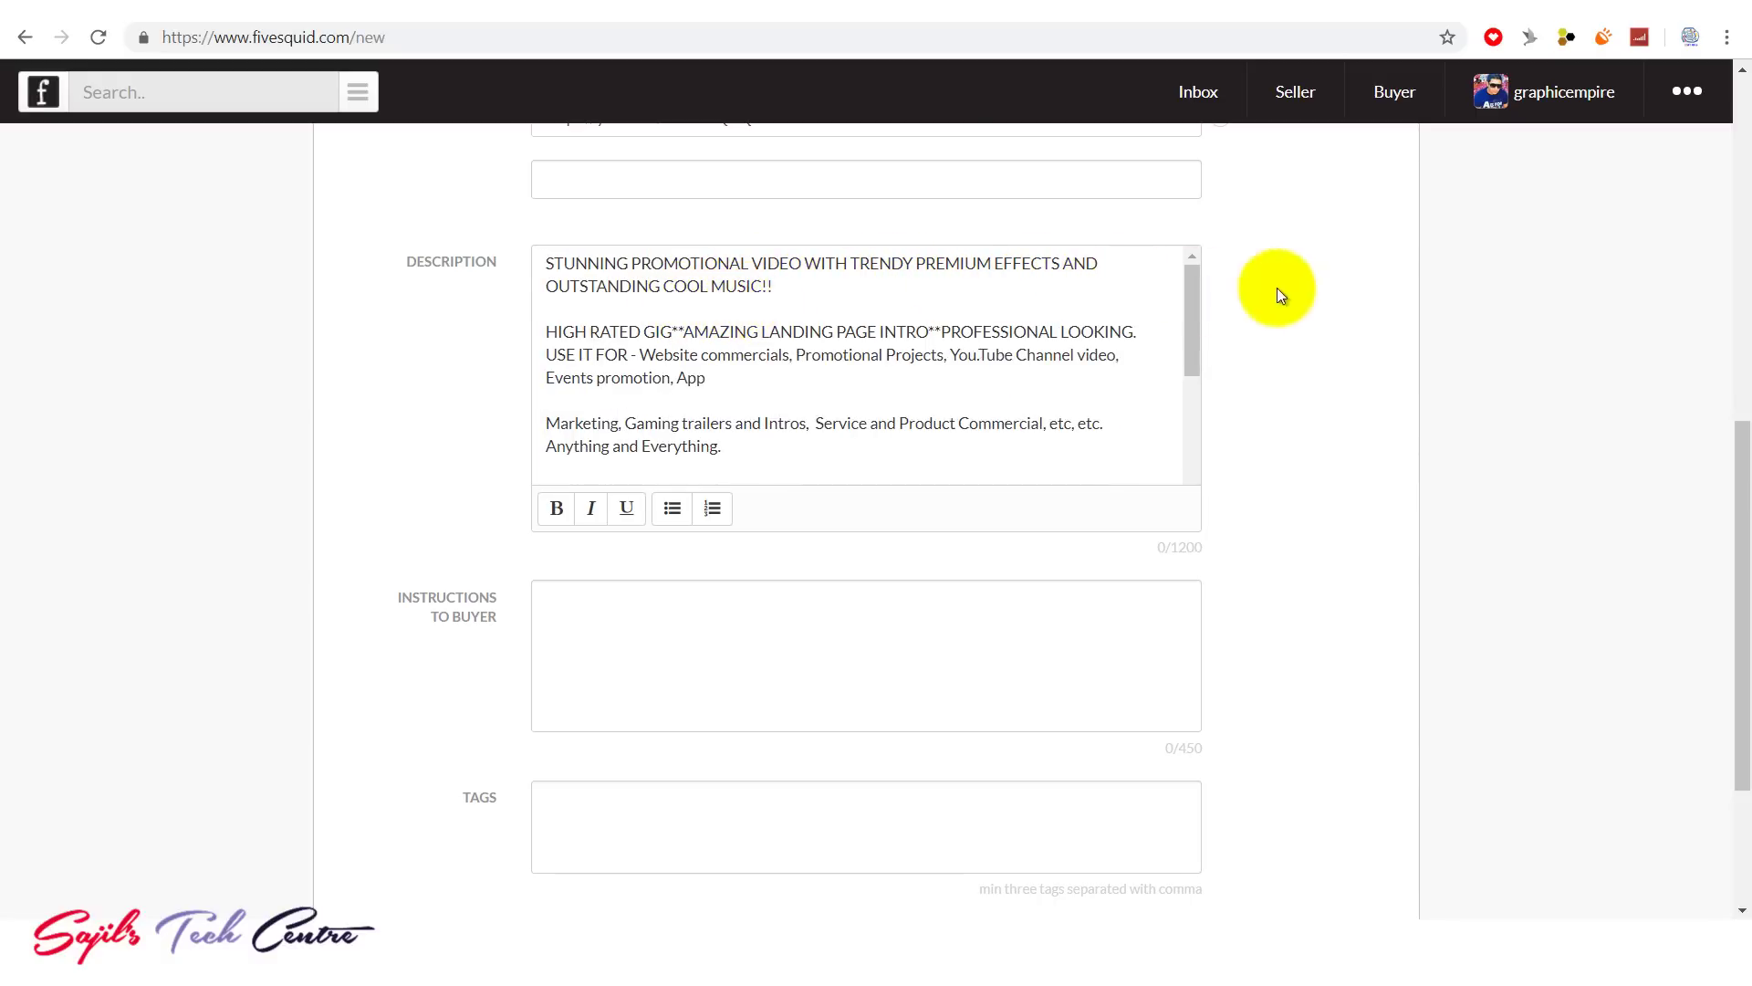
mouse_move(1191, 332)
mouse_down()
mouse_move(1195, 406)
mouse_move(1196, 310)
mouse_up()
click(645, 260)
drag(683, 260, 858, 264)
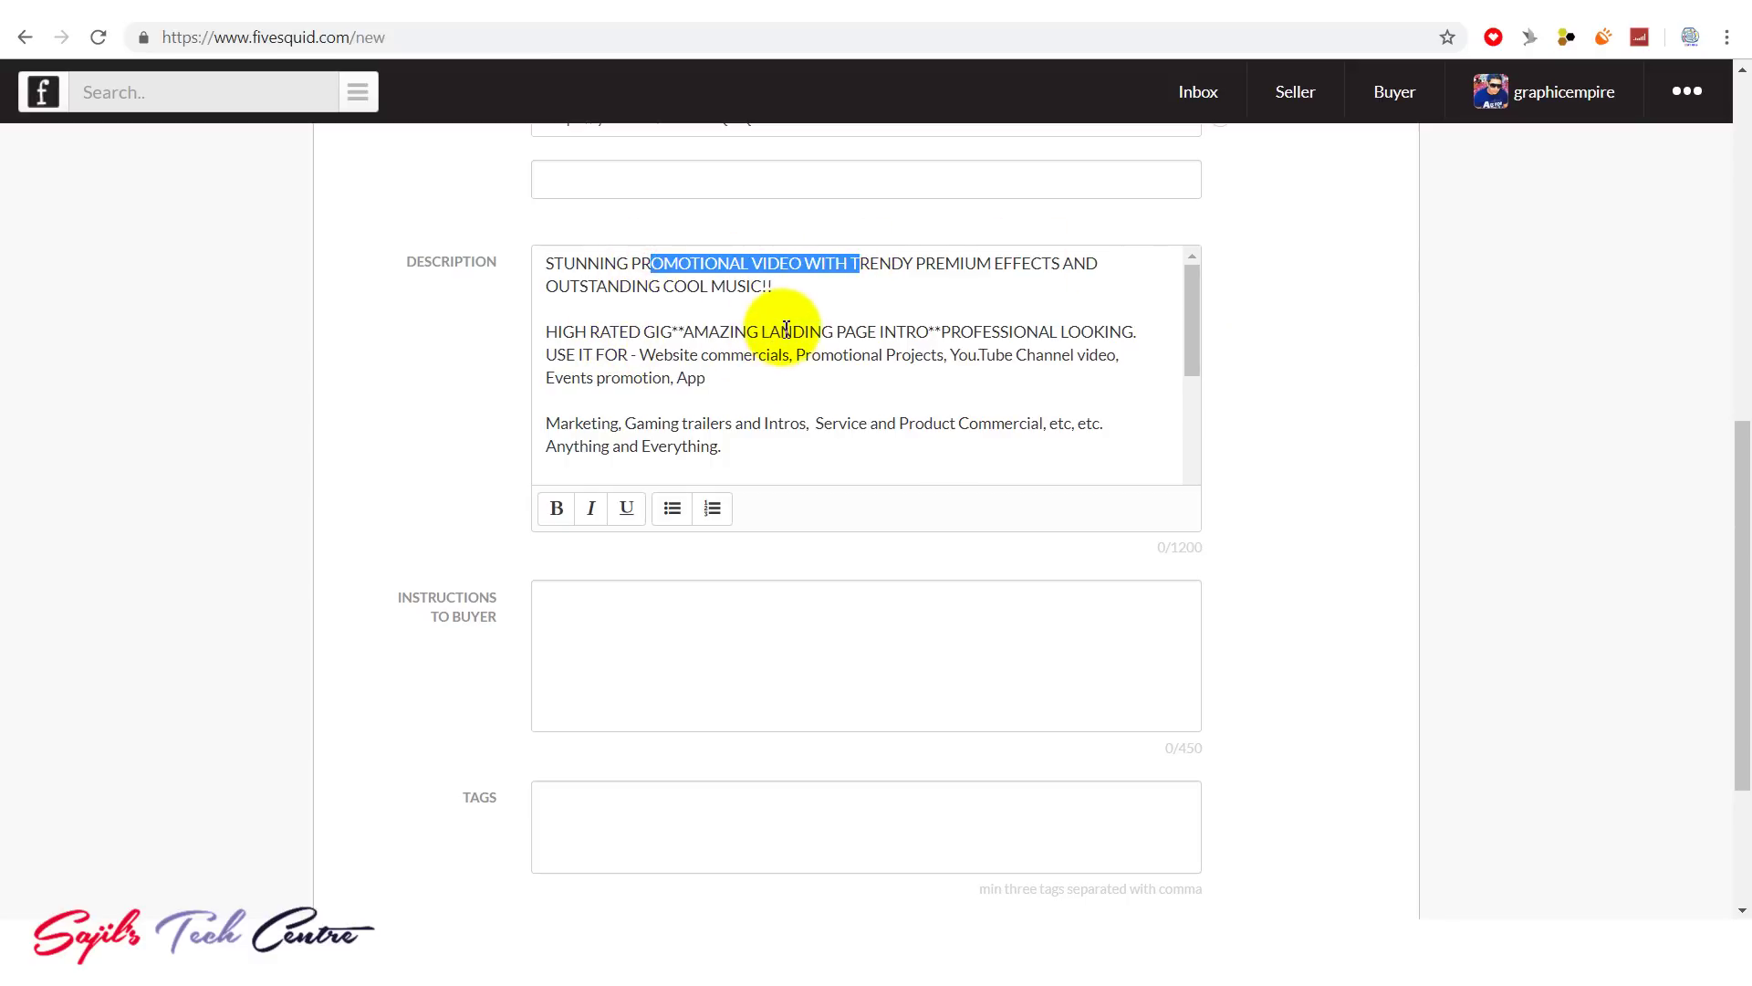
drag(1197, 336, 1190, 411)
drag(1011, 397, 726, 394)
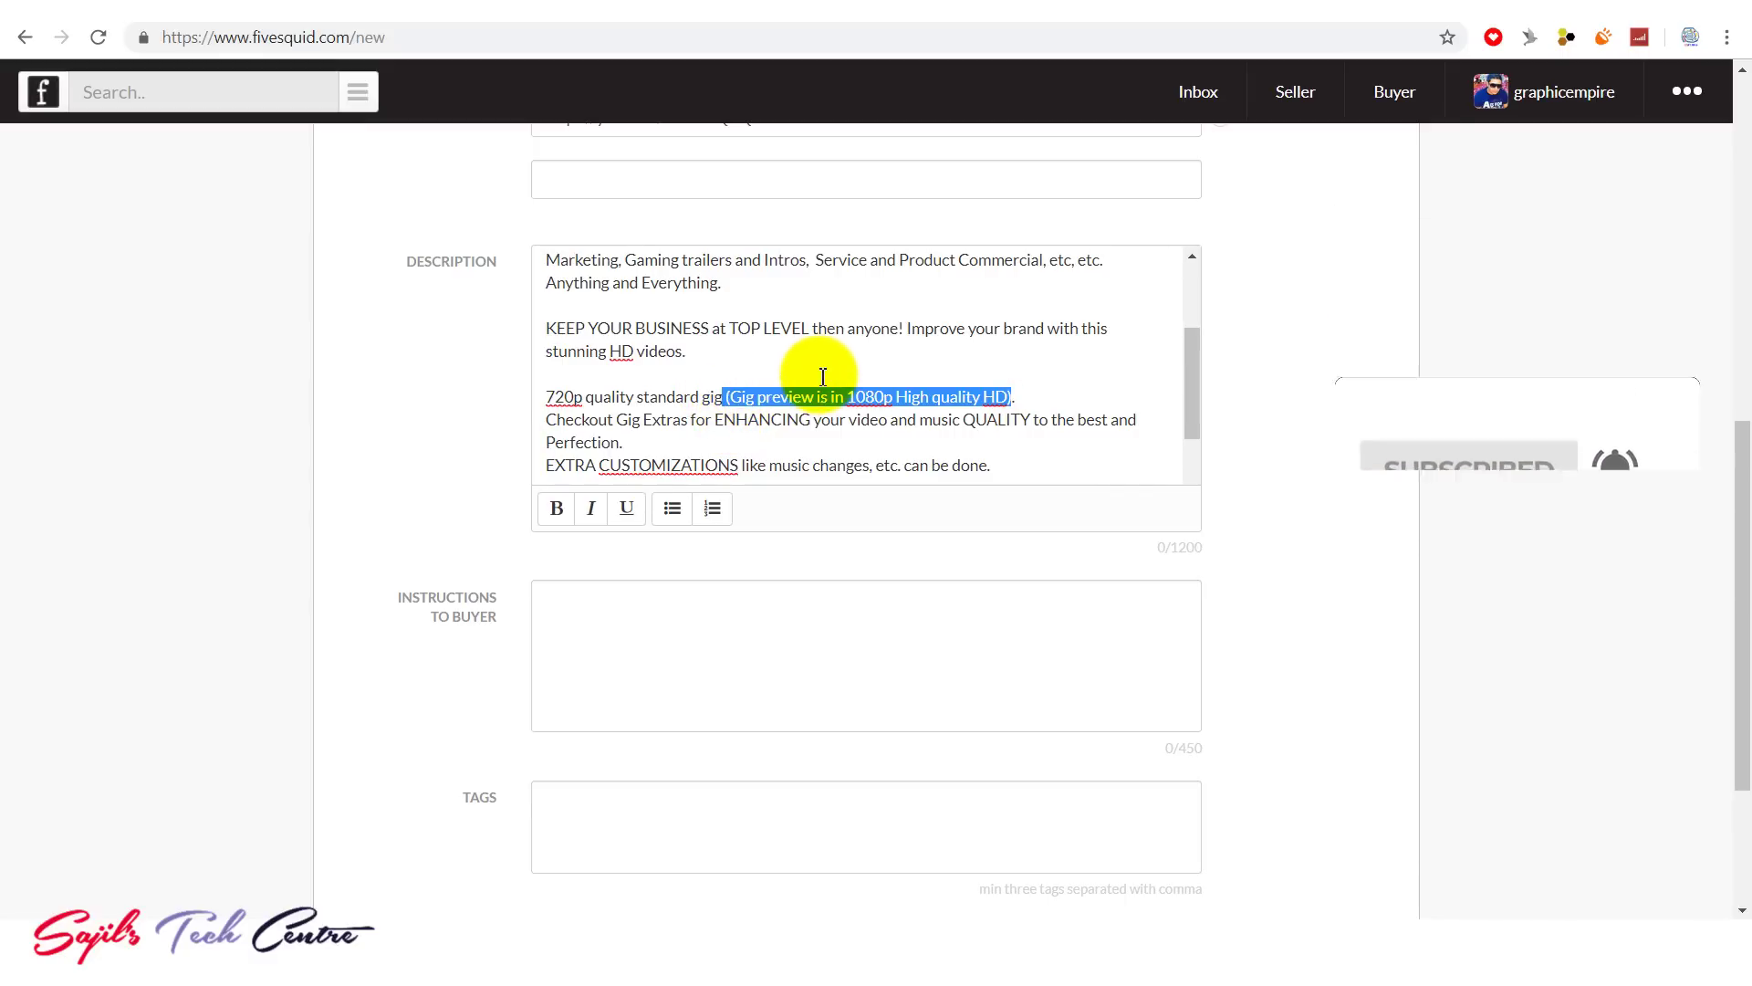
mouse_move(1184, 393)
mouse_down()
mouse_move(1187, 436)
mouse_move(1186, 413)
mouse_up()
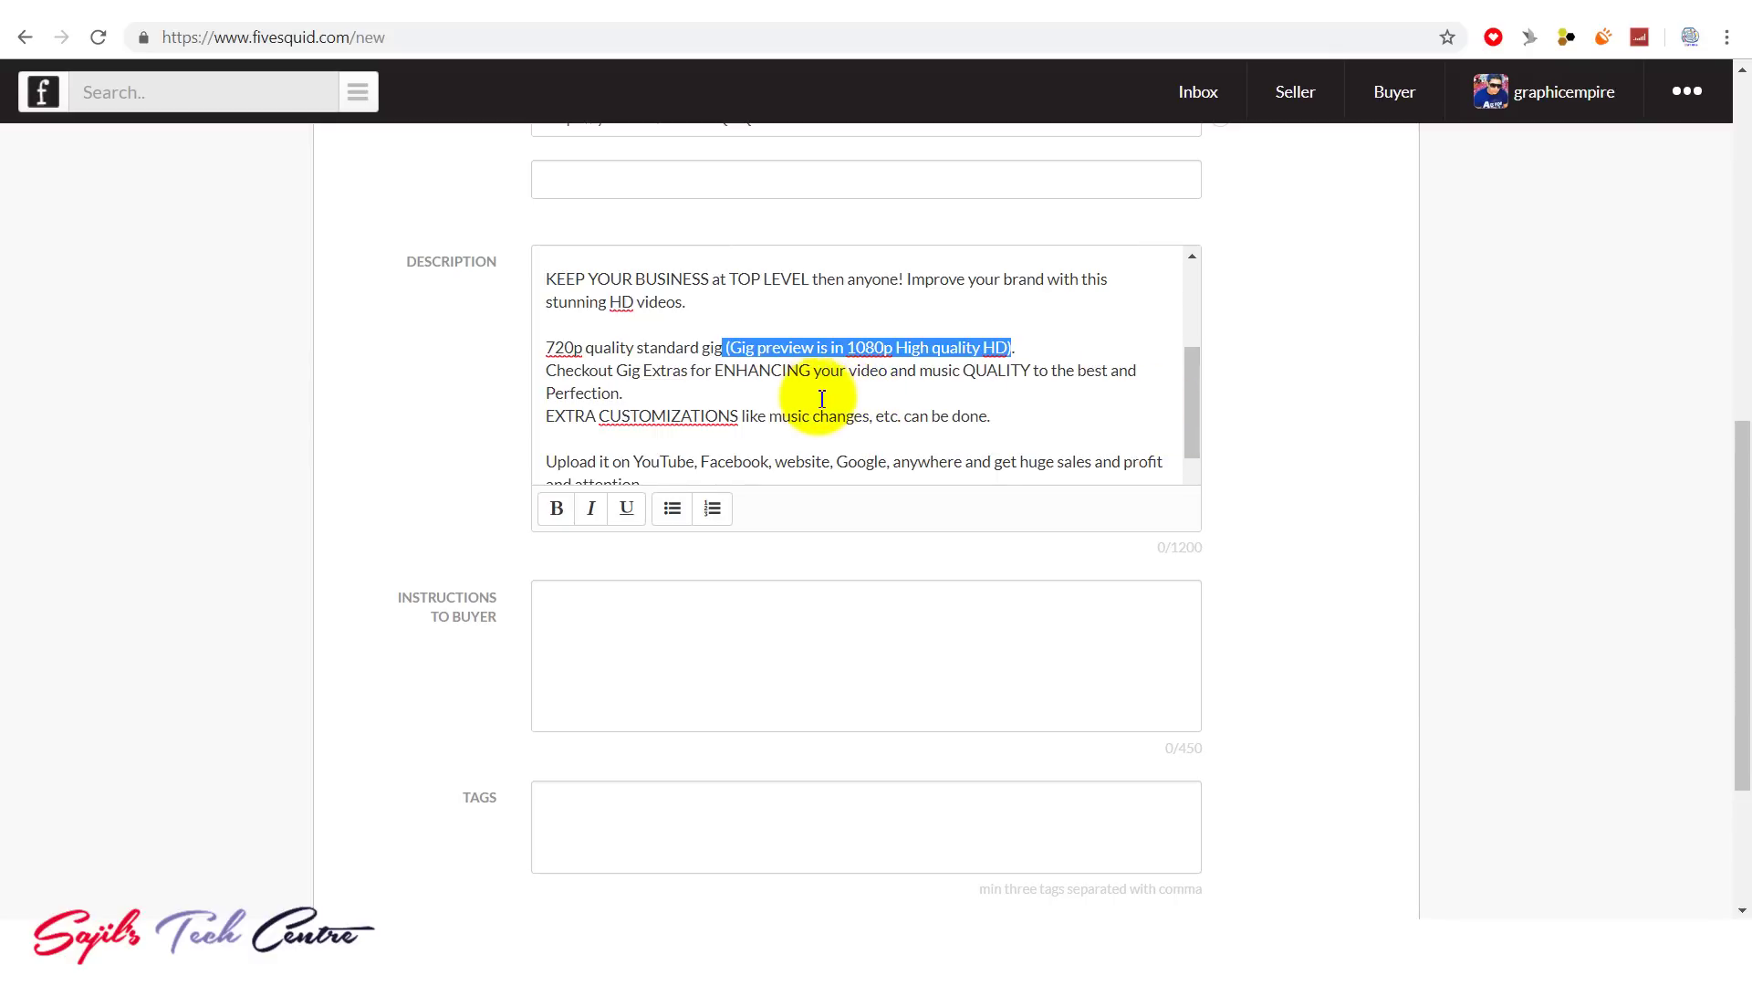
scroll(1197, 407, down, 1)
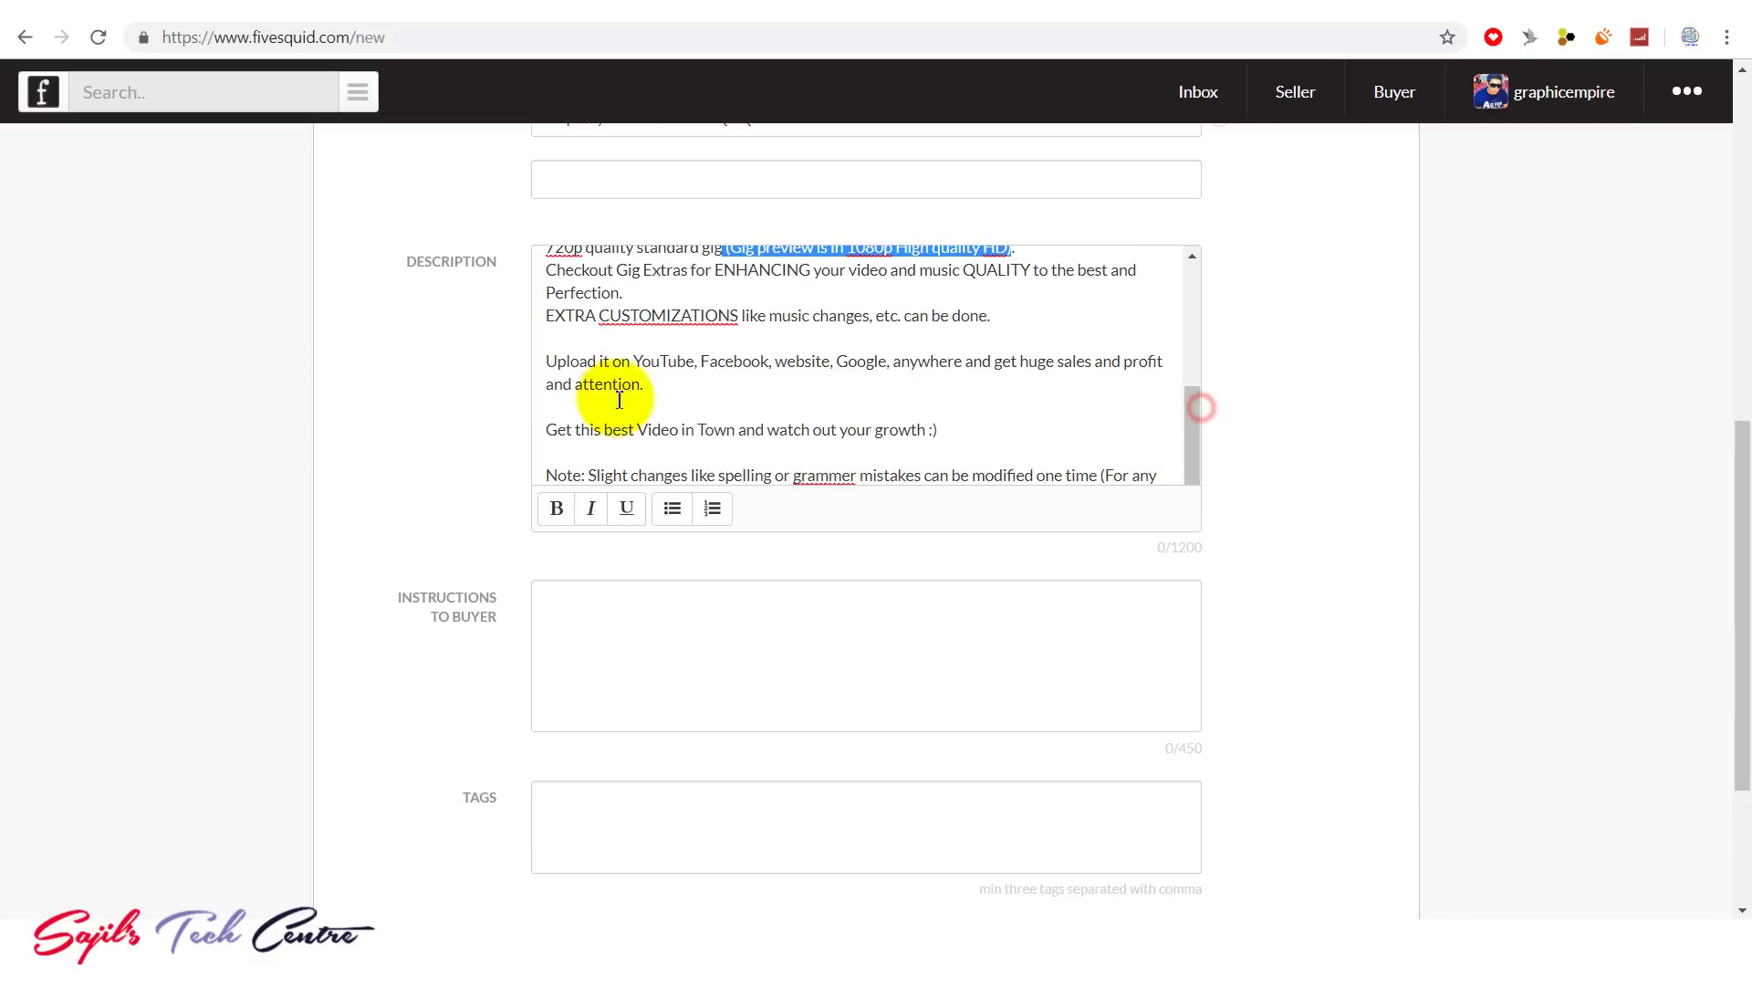
Step: Check the 'Upload it on YouTube' paragraph and its list of platforms
drag(661, 385, 527, 363)
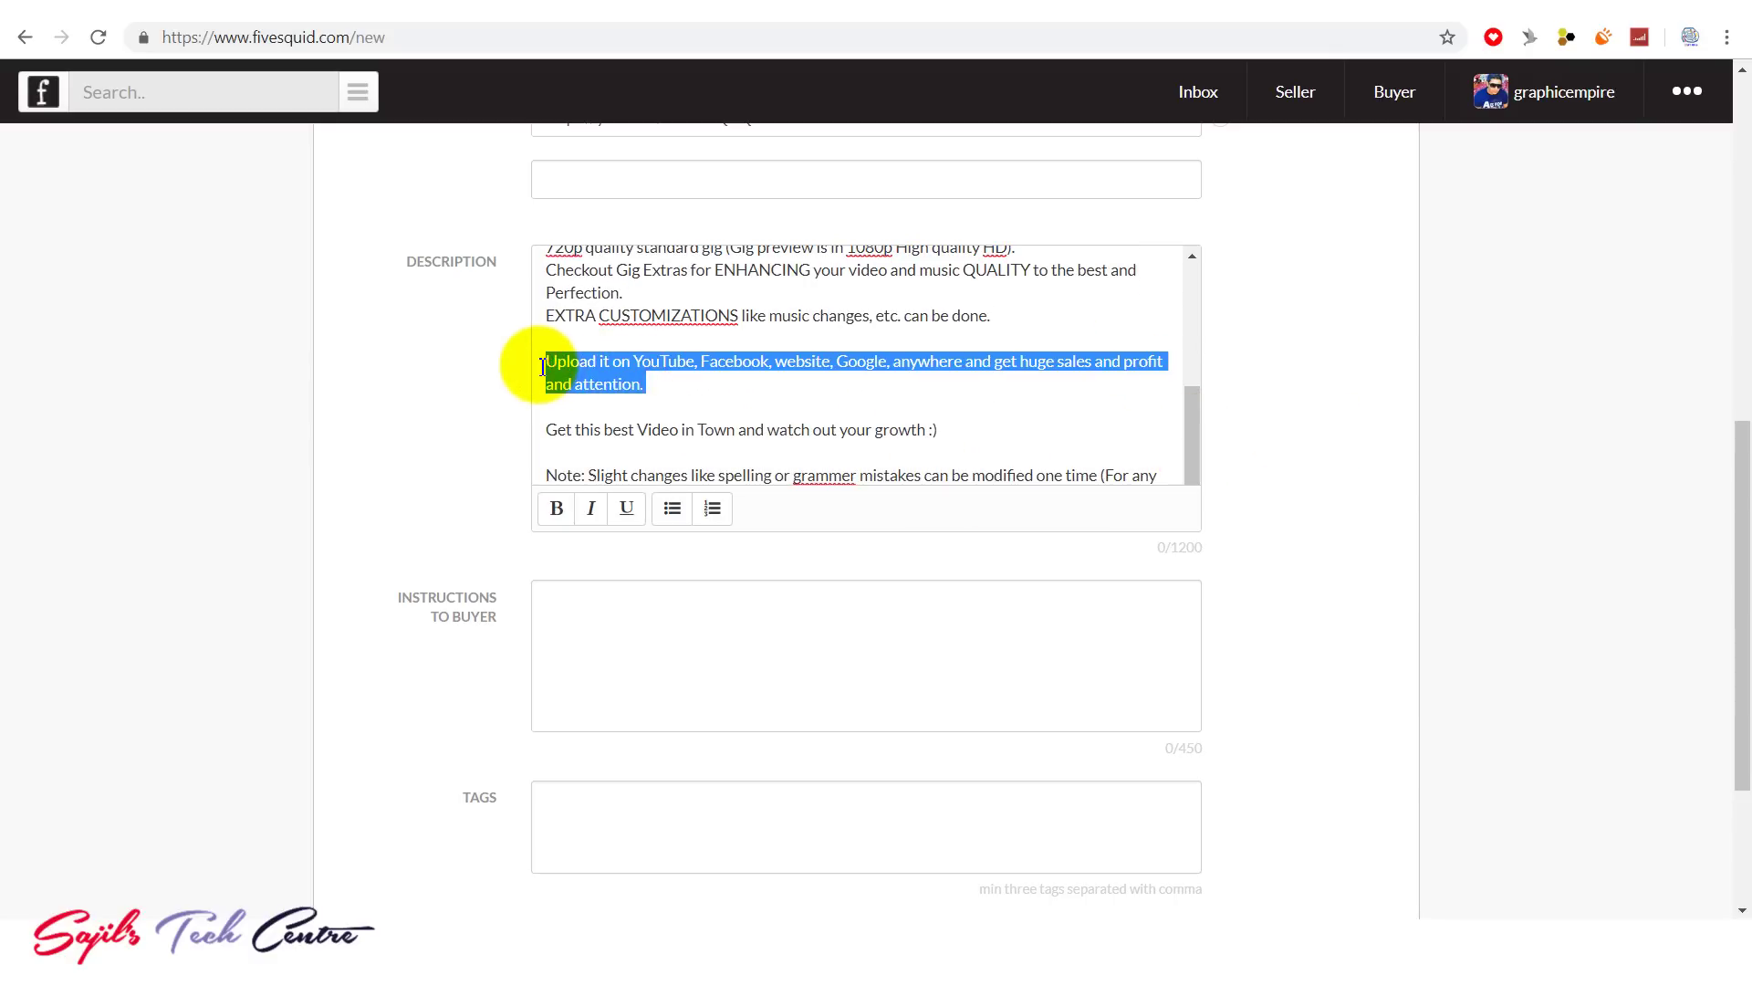
click(721, 396)
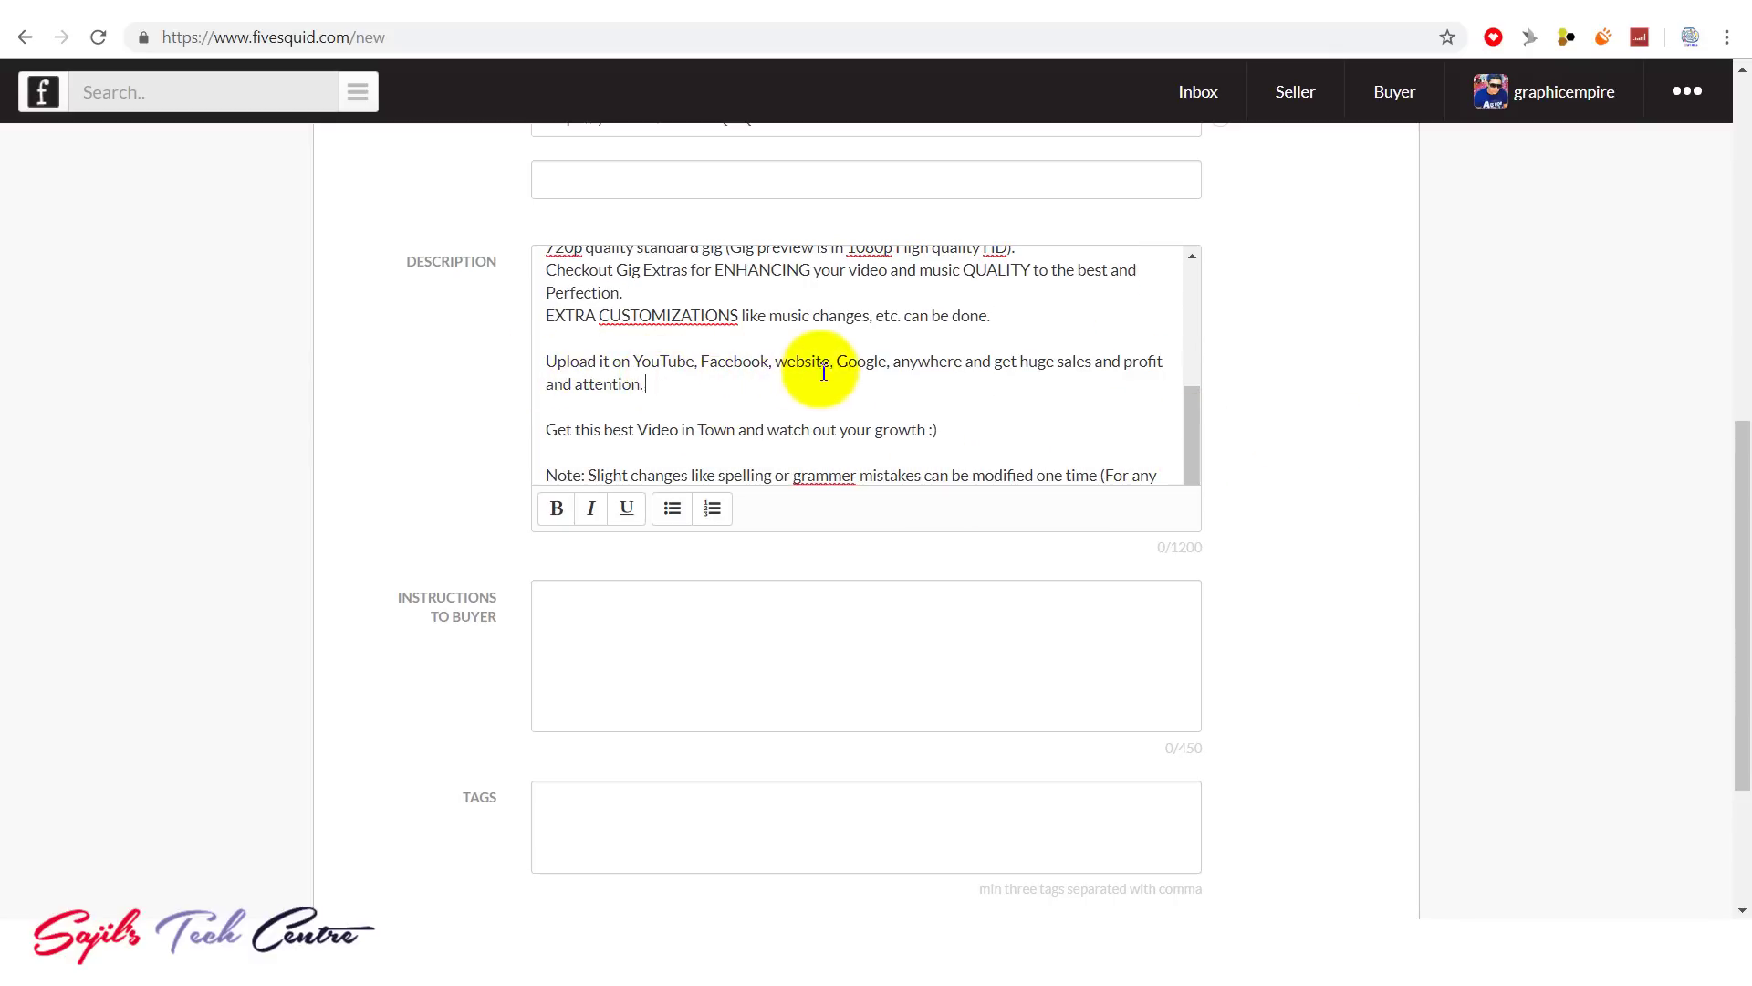
click(641, 361)
drag(648, 361, 958, 372)
click(808, 404)
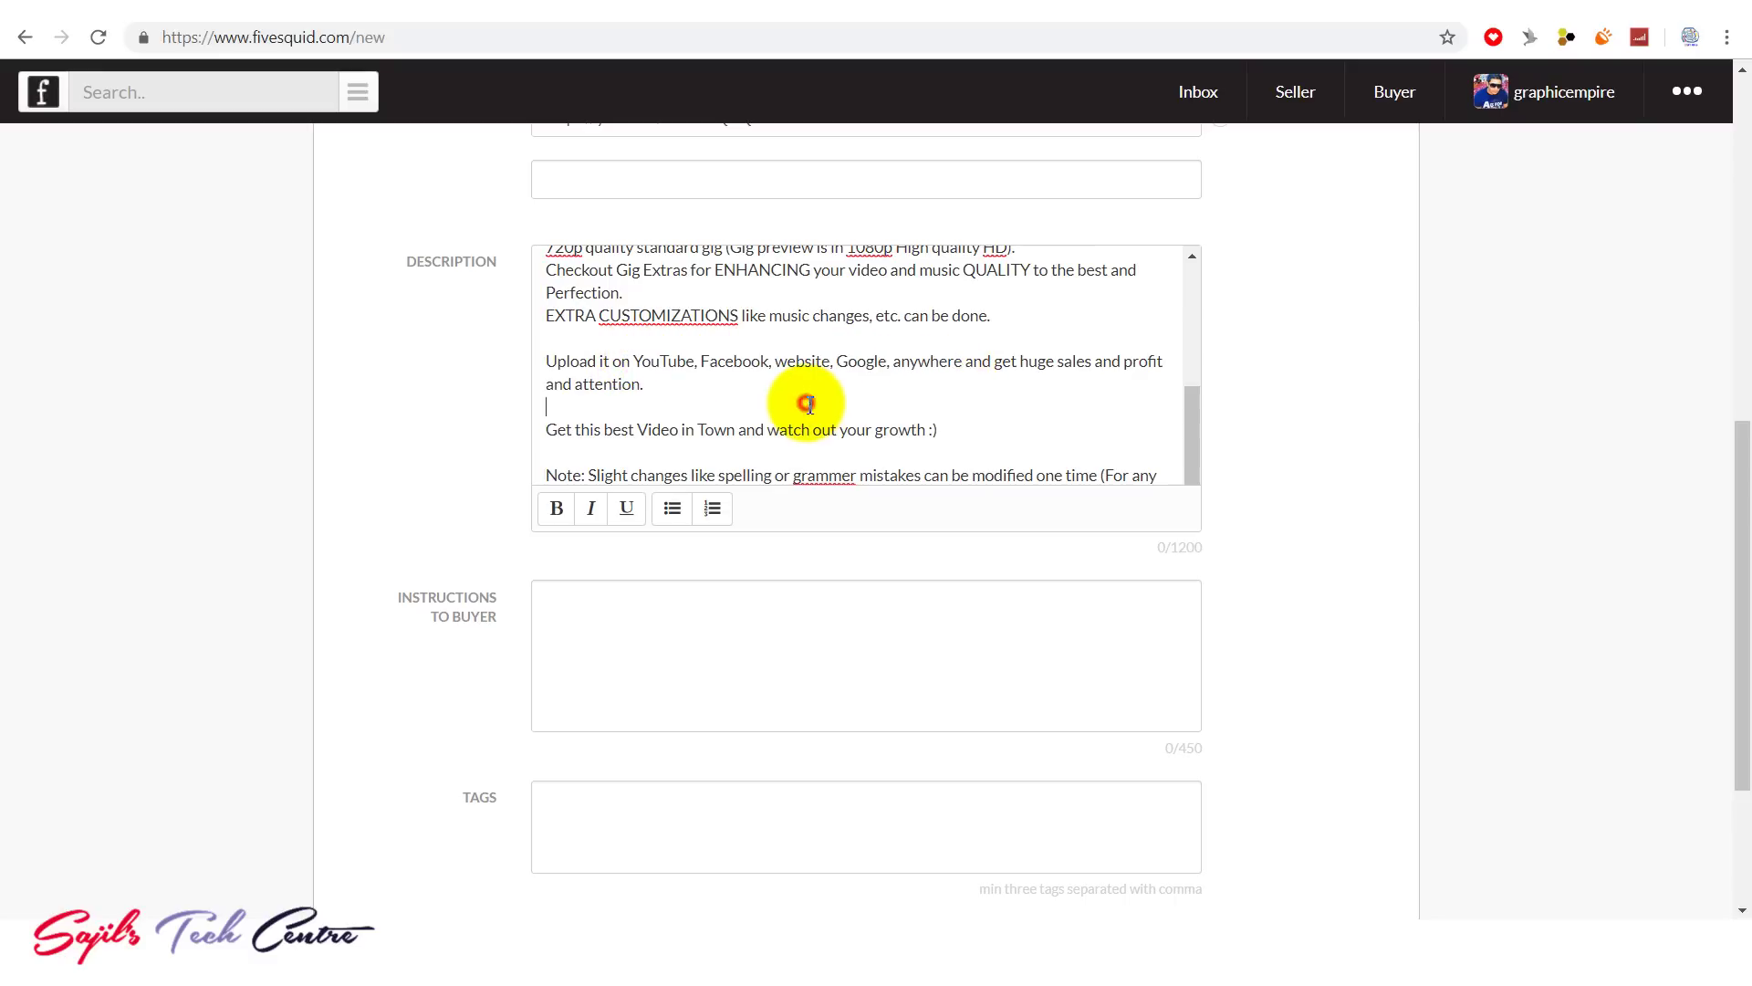
scroll(767, 438, down, 1)
click(768, 459)
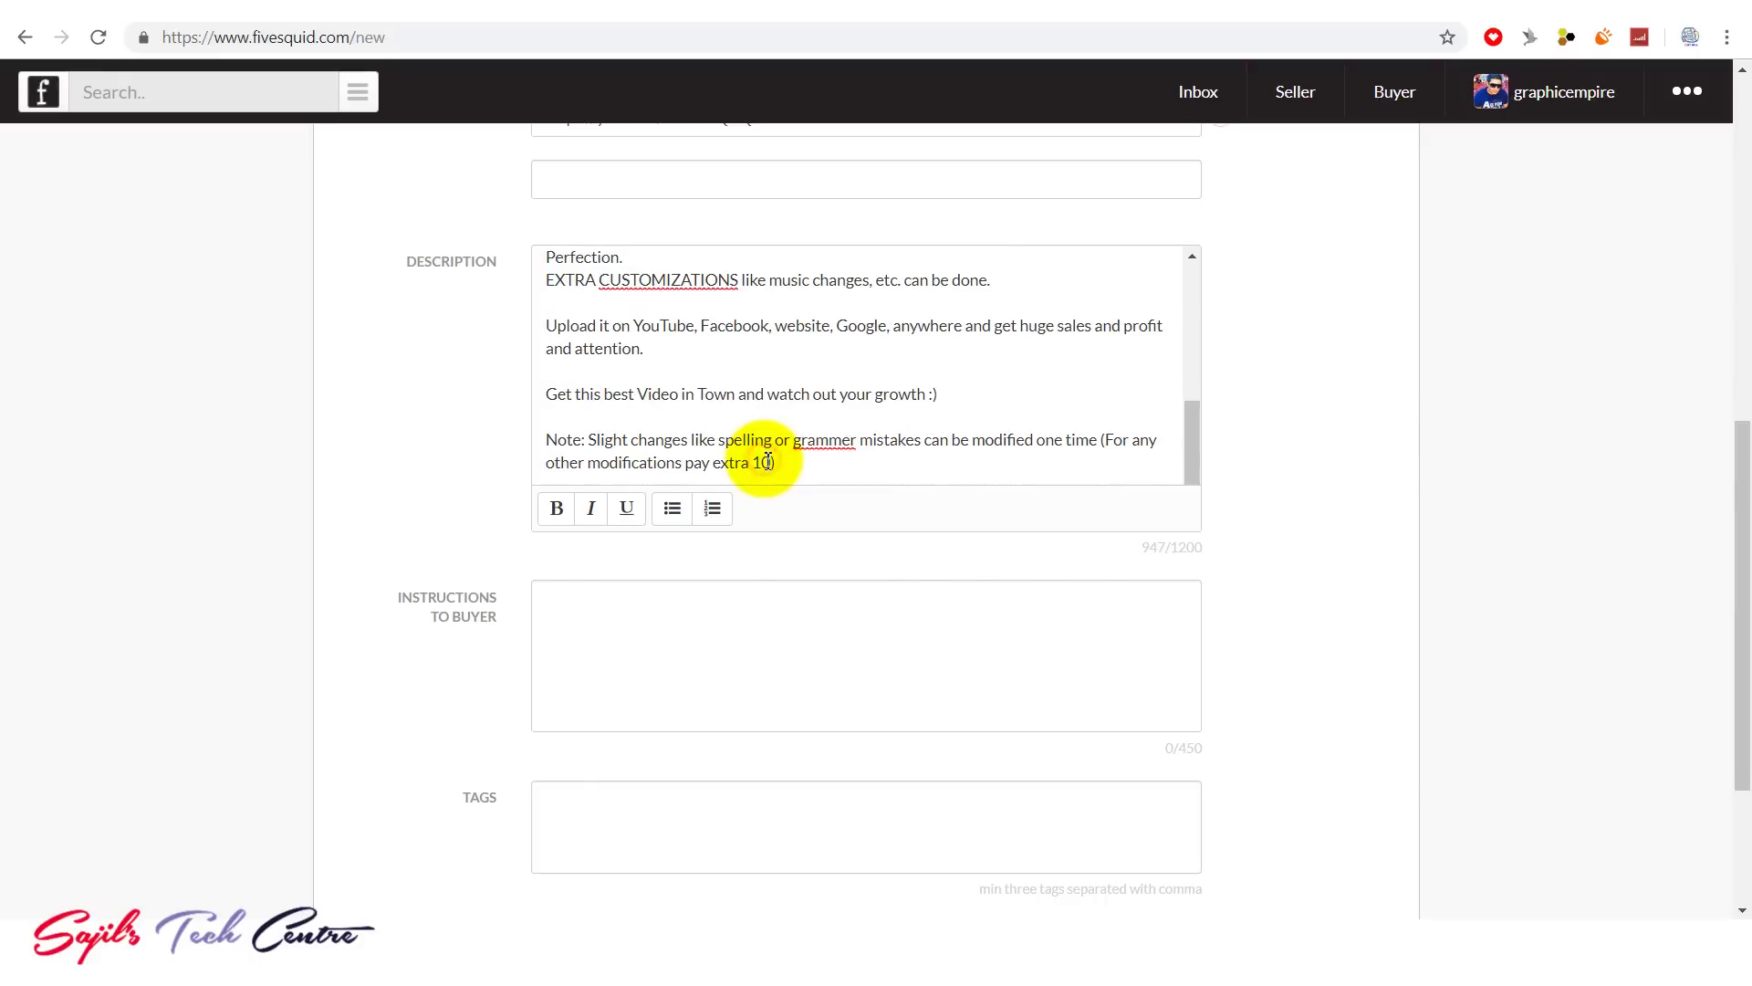
drag(1740, 498, 1716, 575)
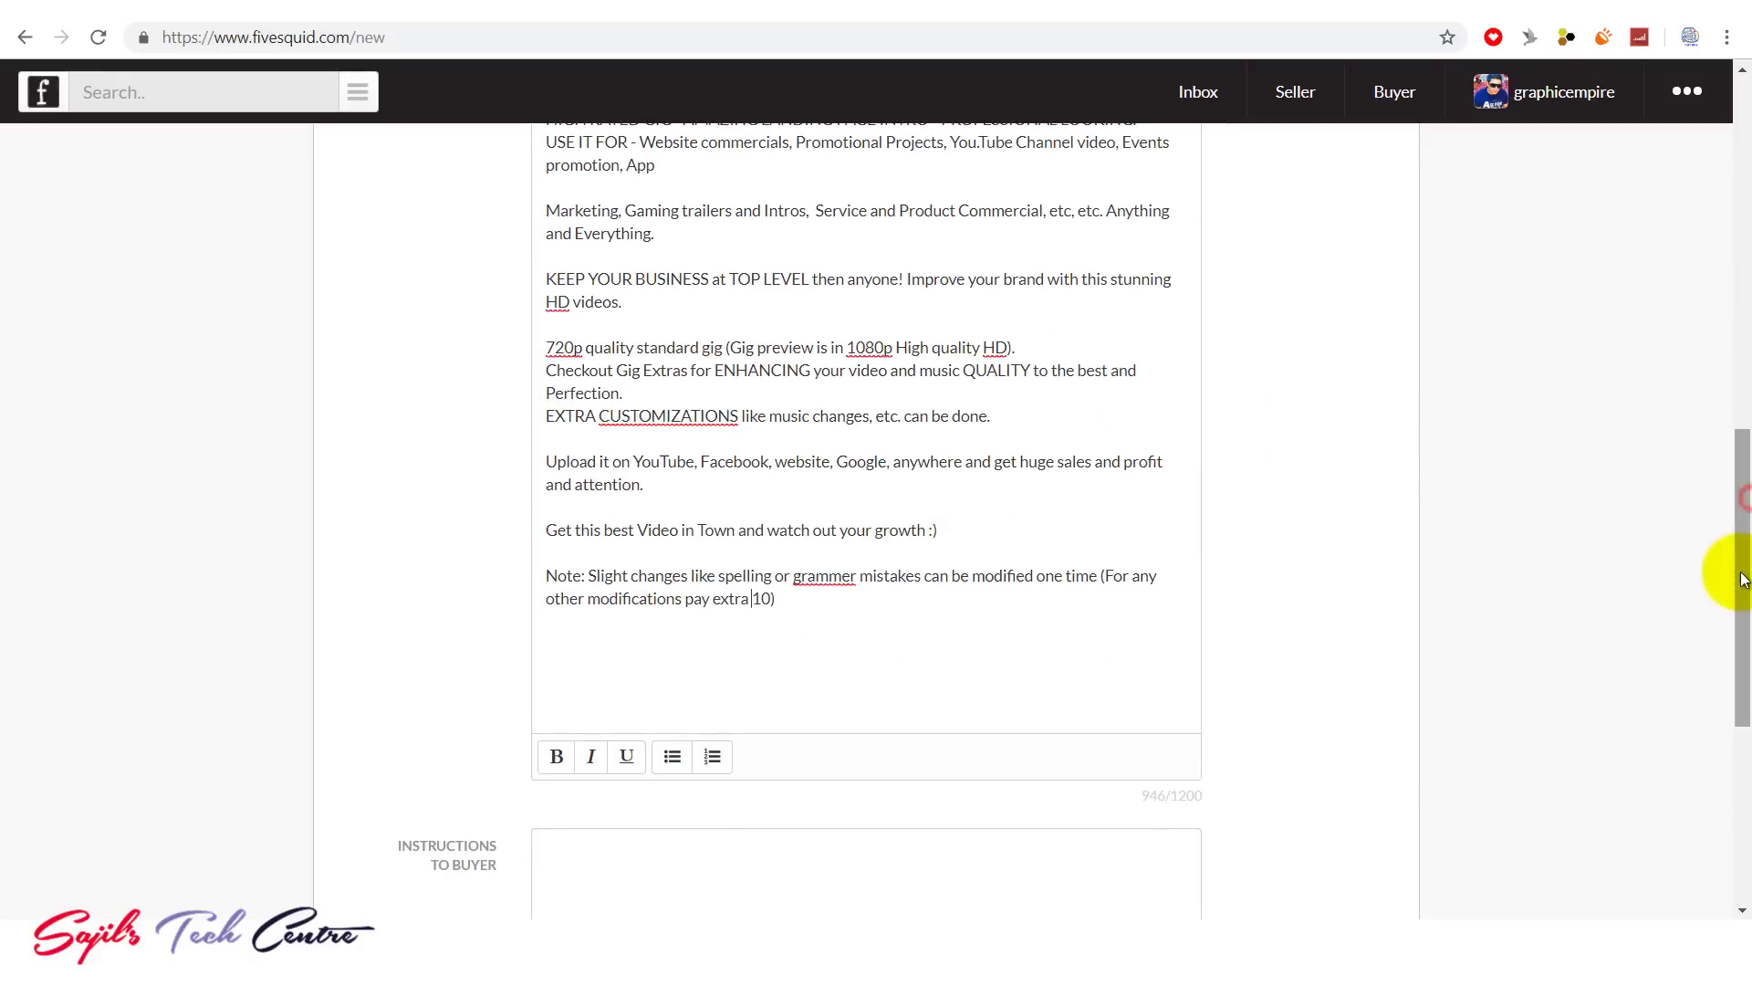
Step: Inspect the closing Note ending 'pay extra 10)' and highlight the misspelled 'grammer'
drag(775, 602, 548, 584)
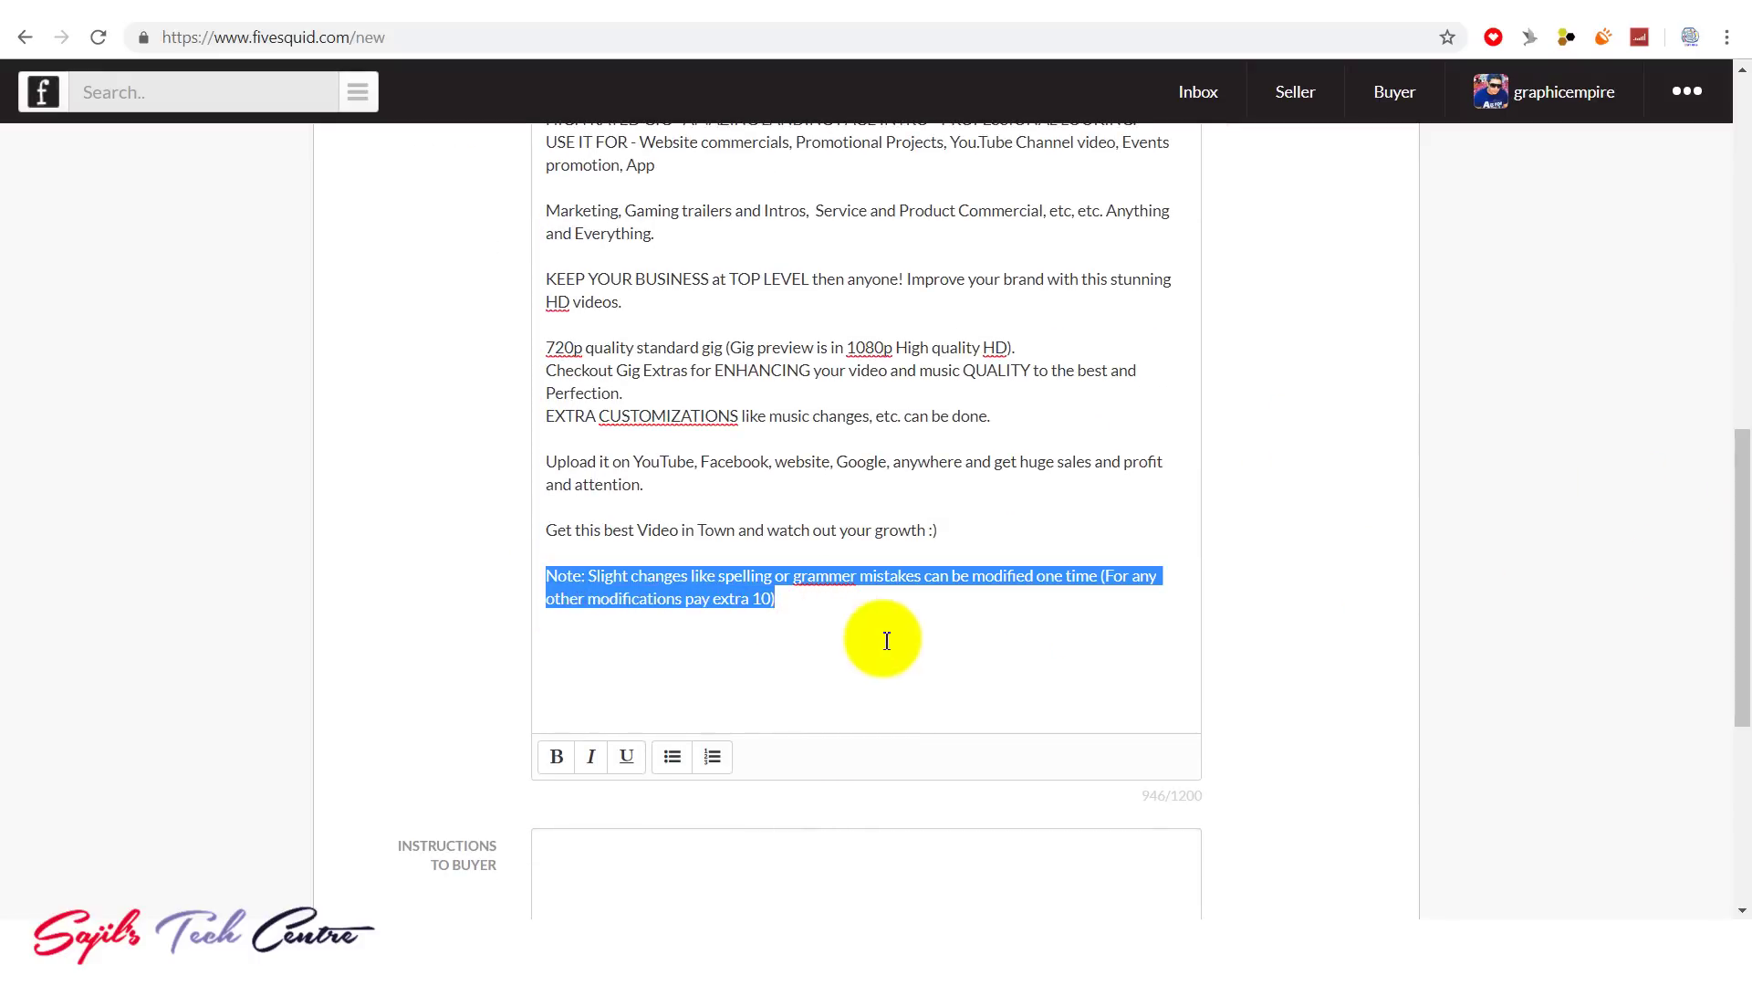
click(852, 639)
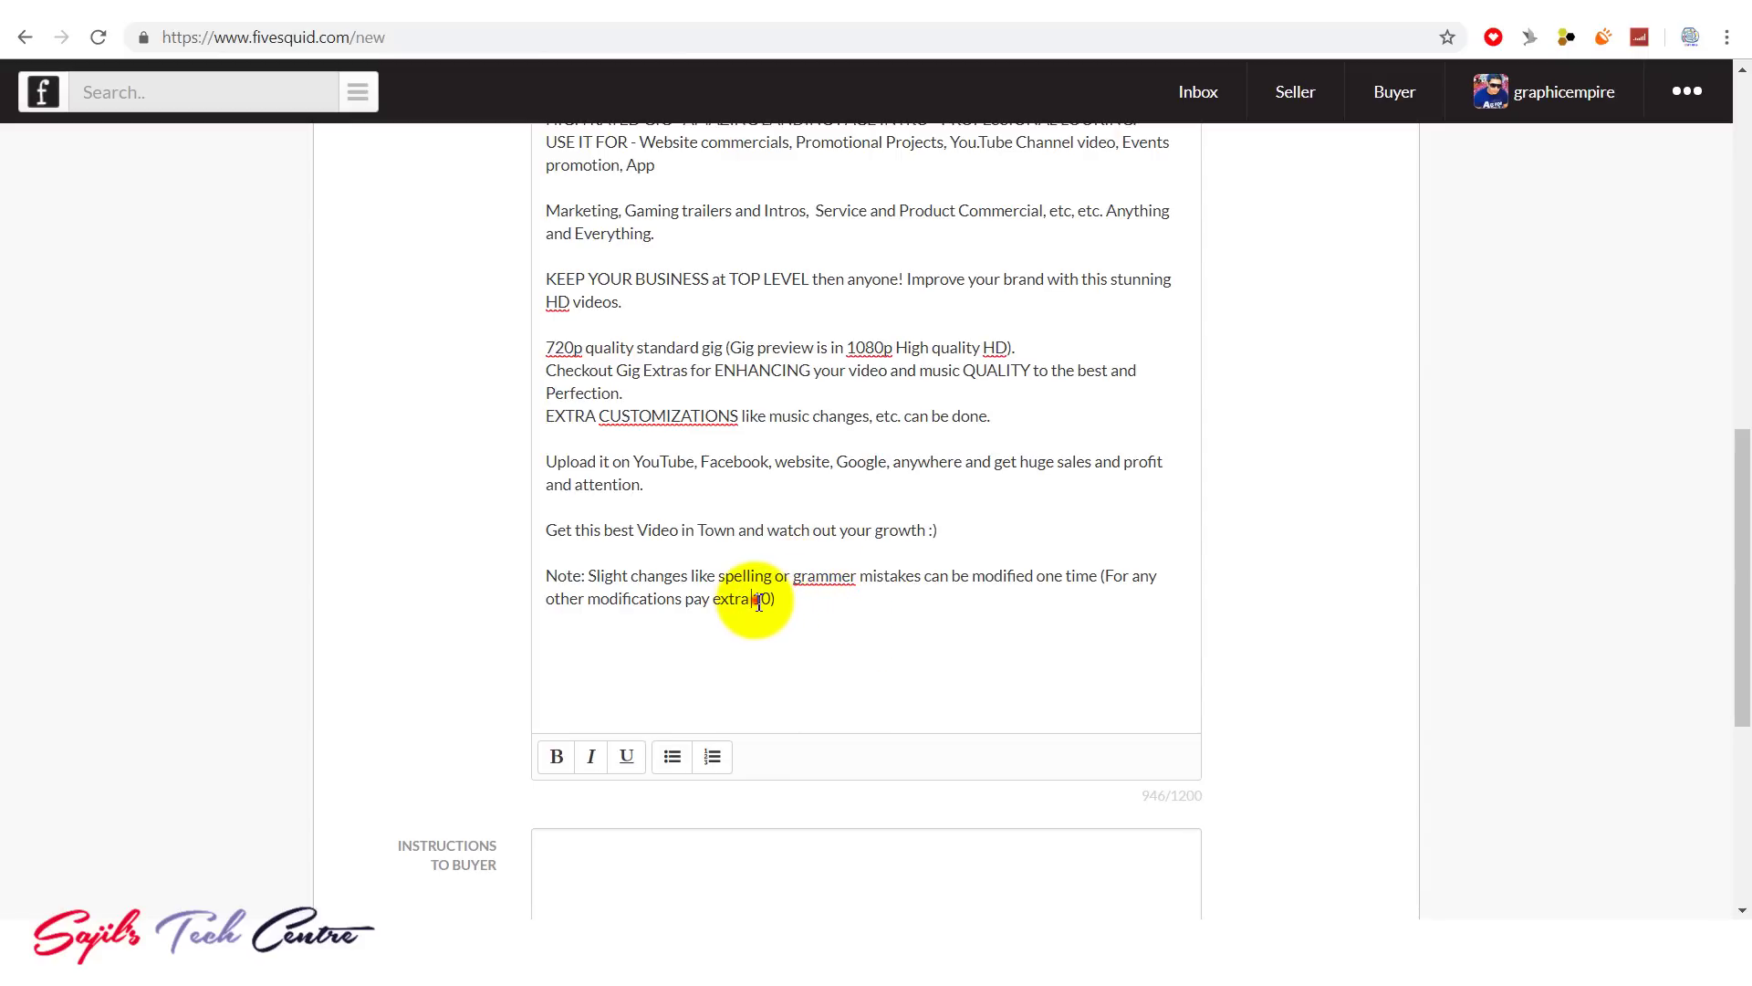
drag(782, 598, 509, 578)
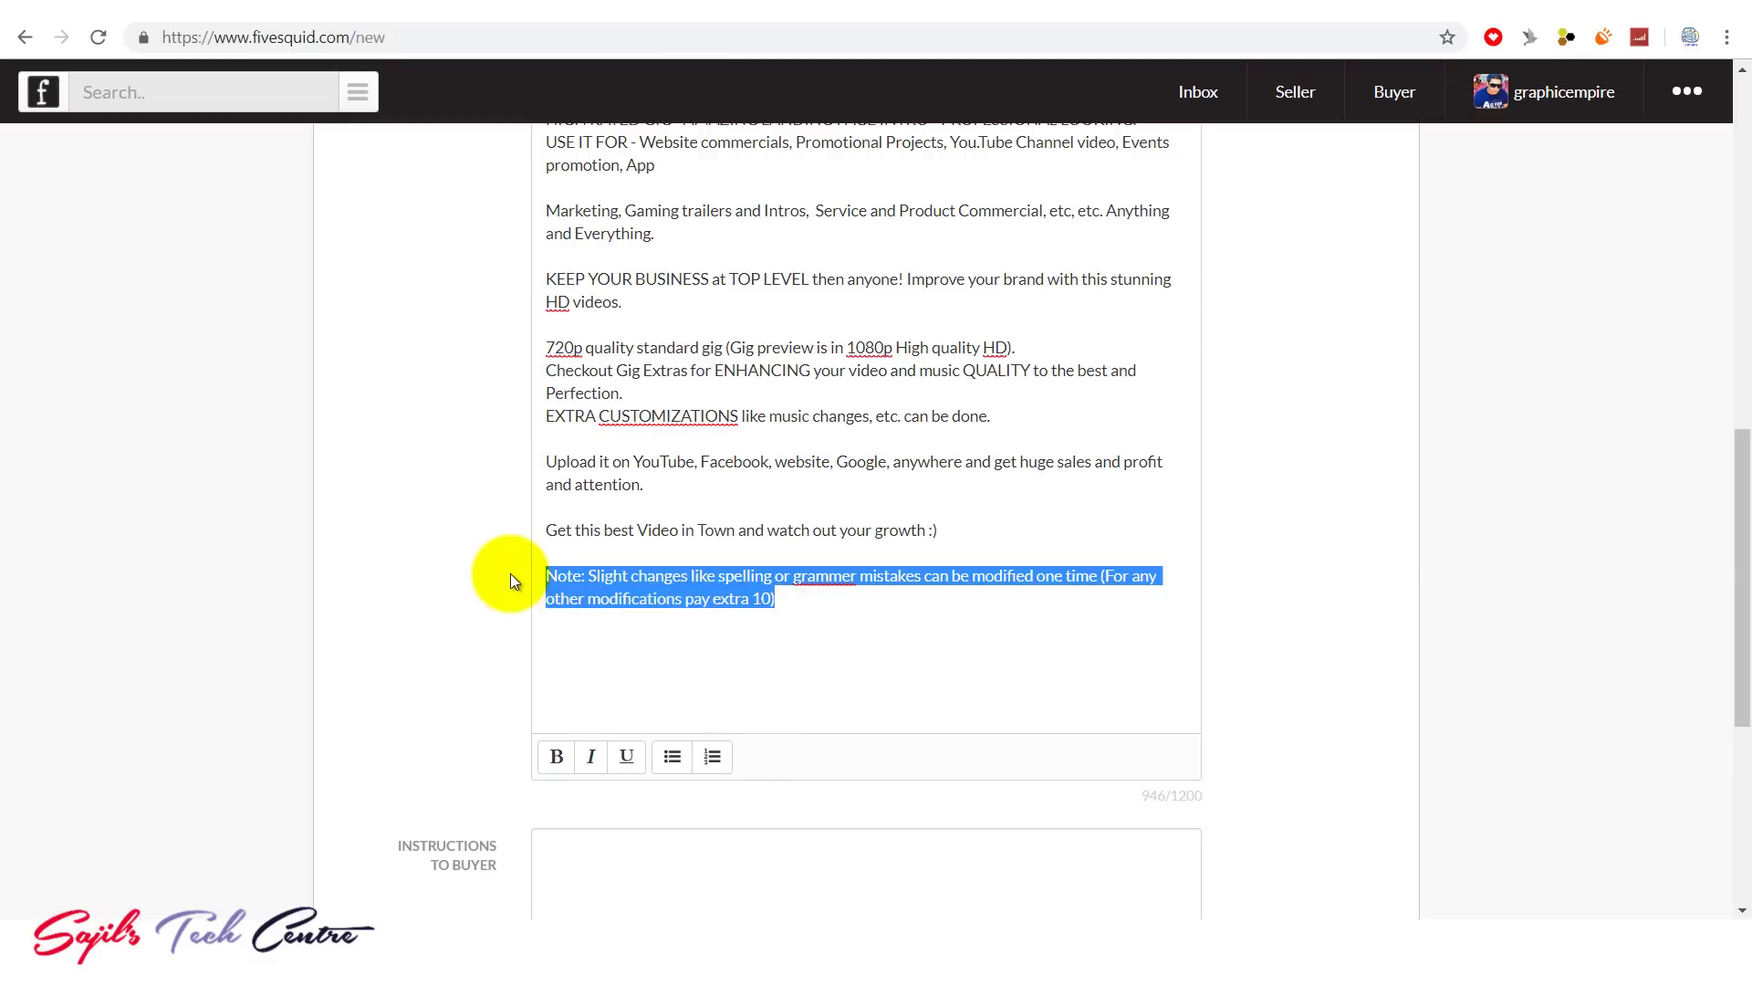
click(650, 644)
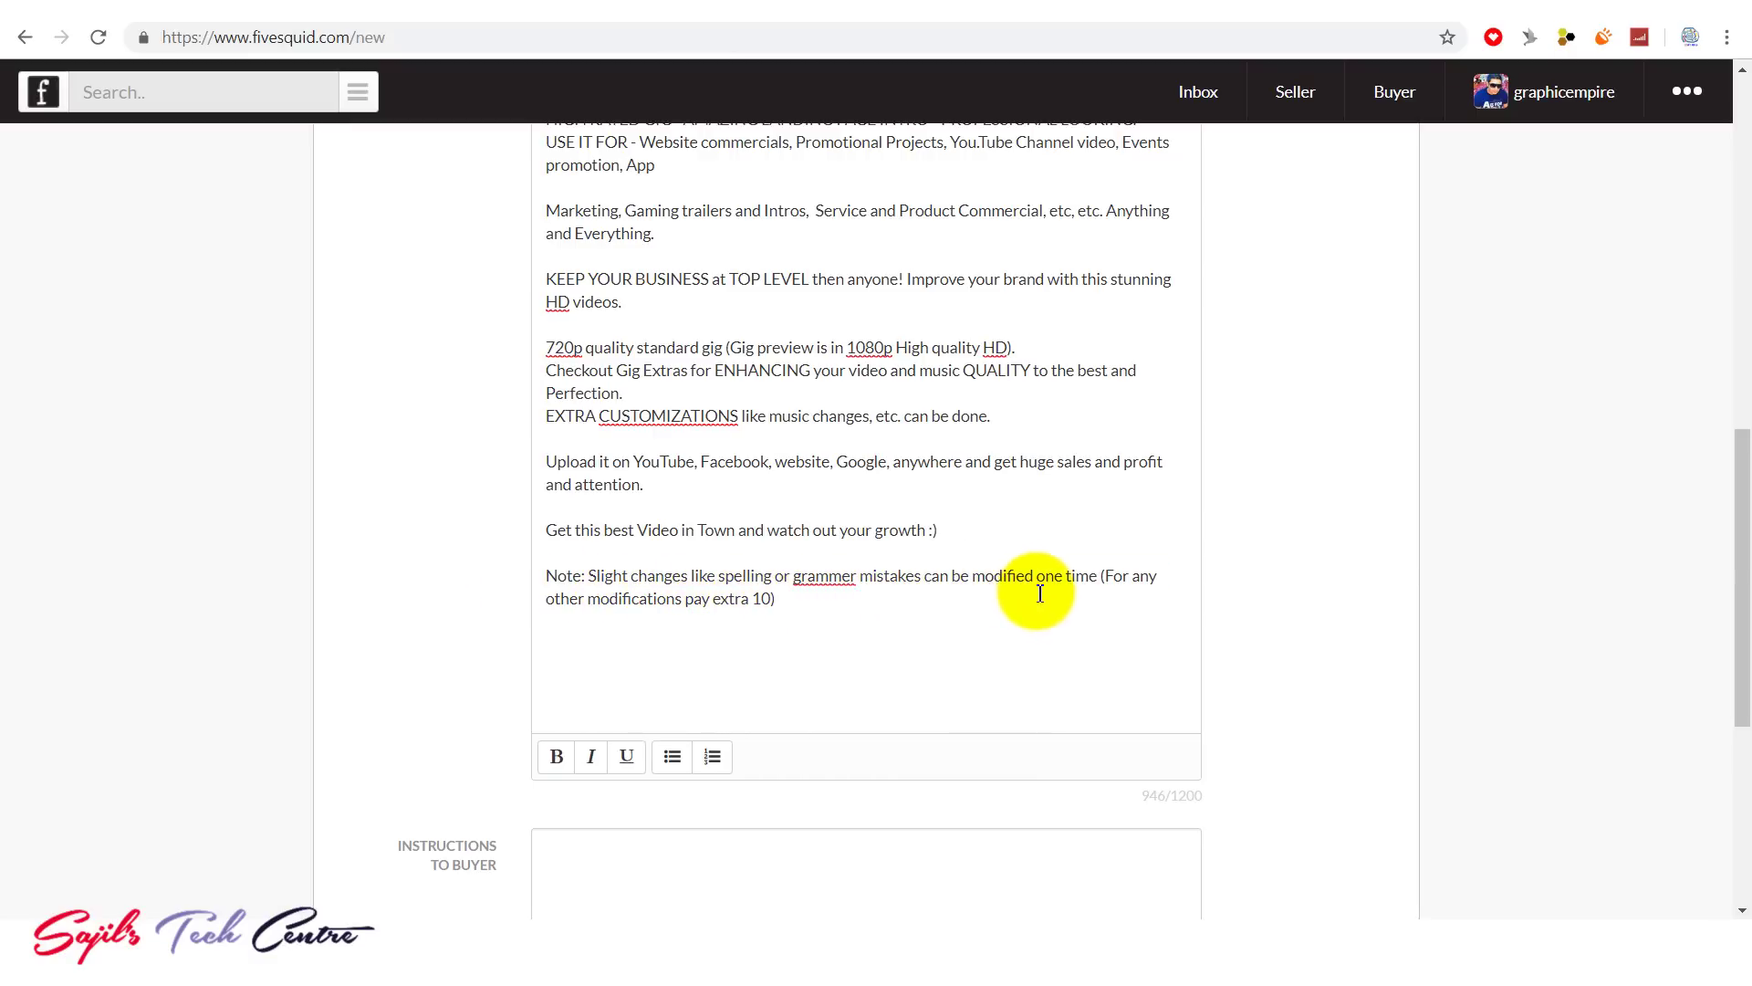
click(648, 615)
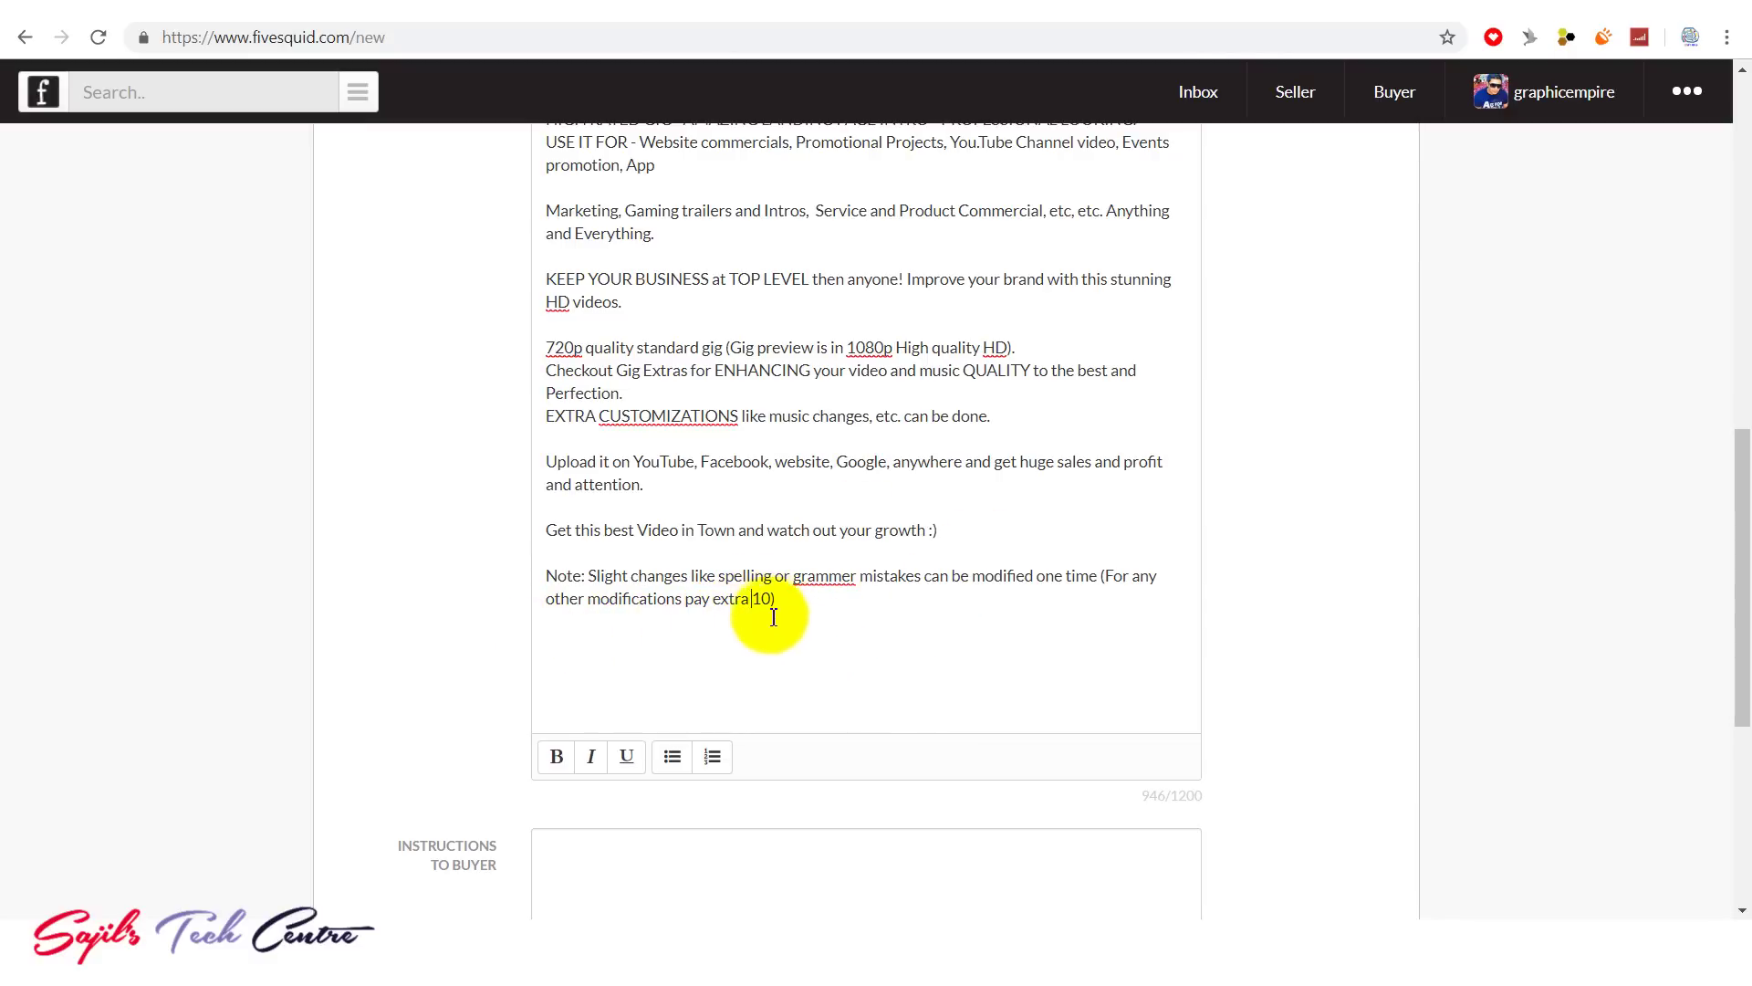
key(Left)
key(Left)
key(Left)
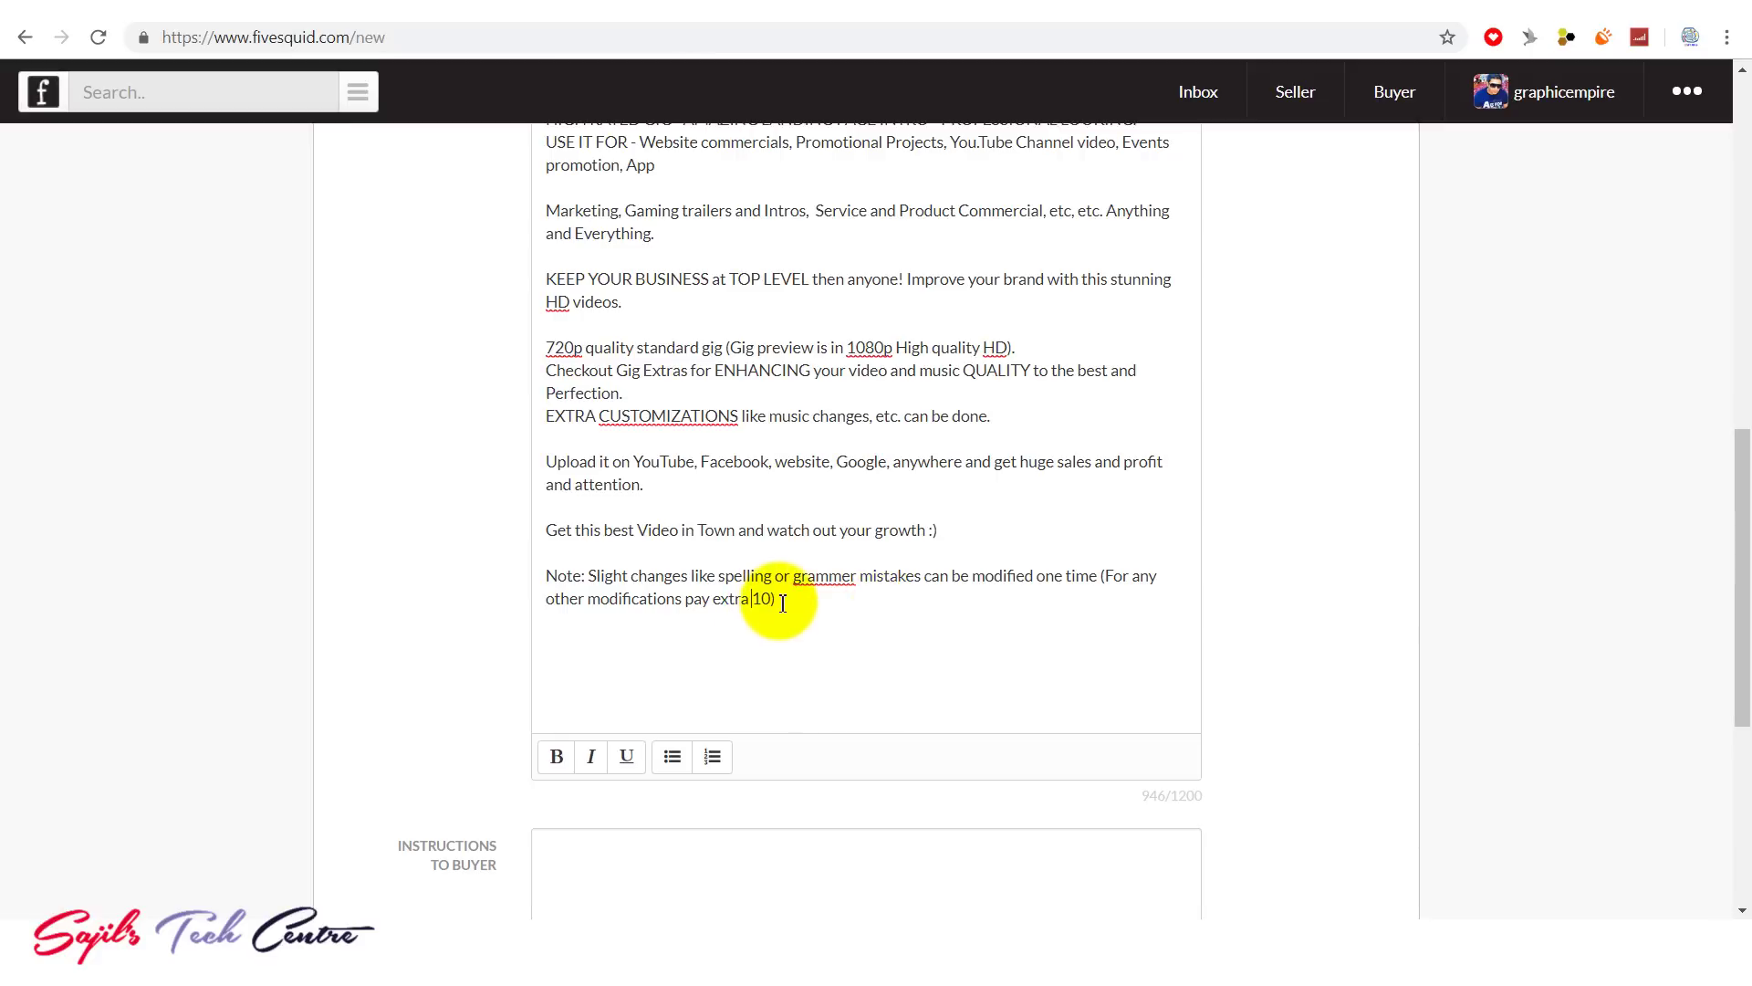
drag(782, 602, 508, 563)
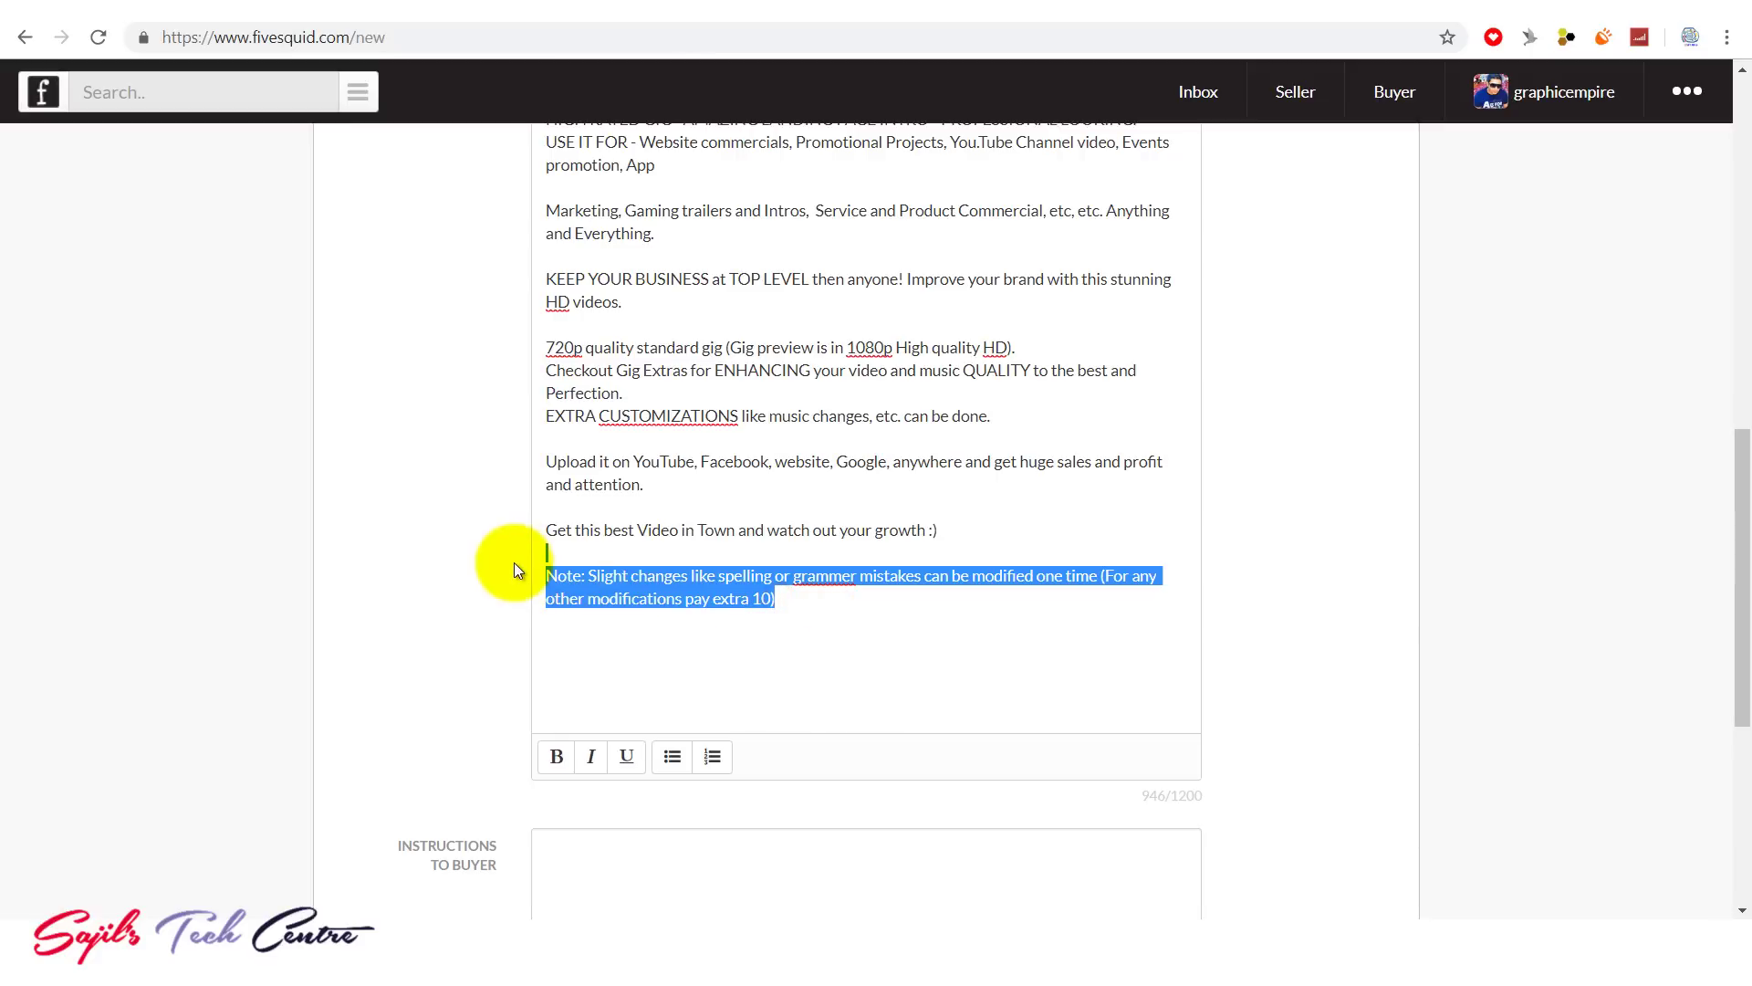
click(797, 617)
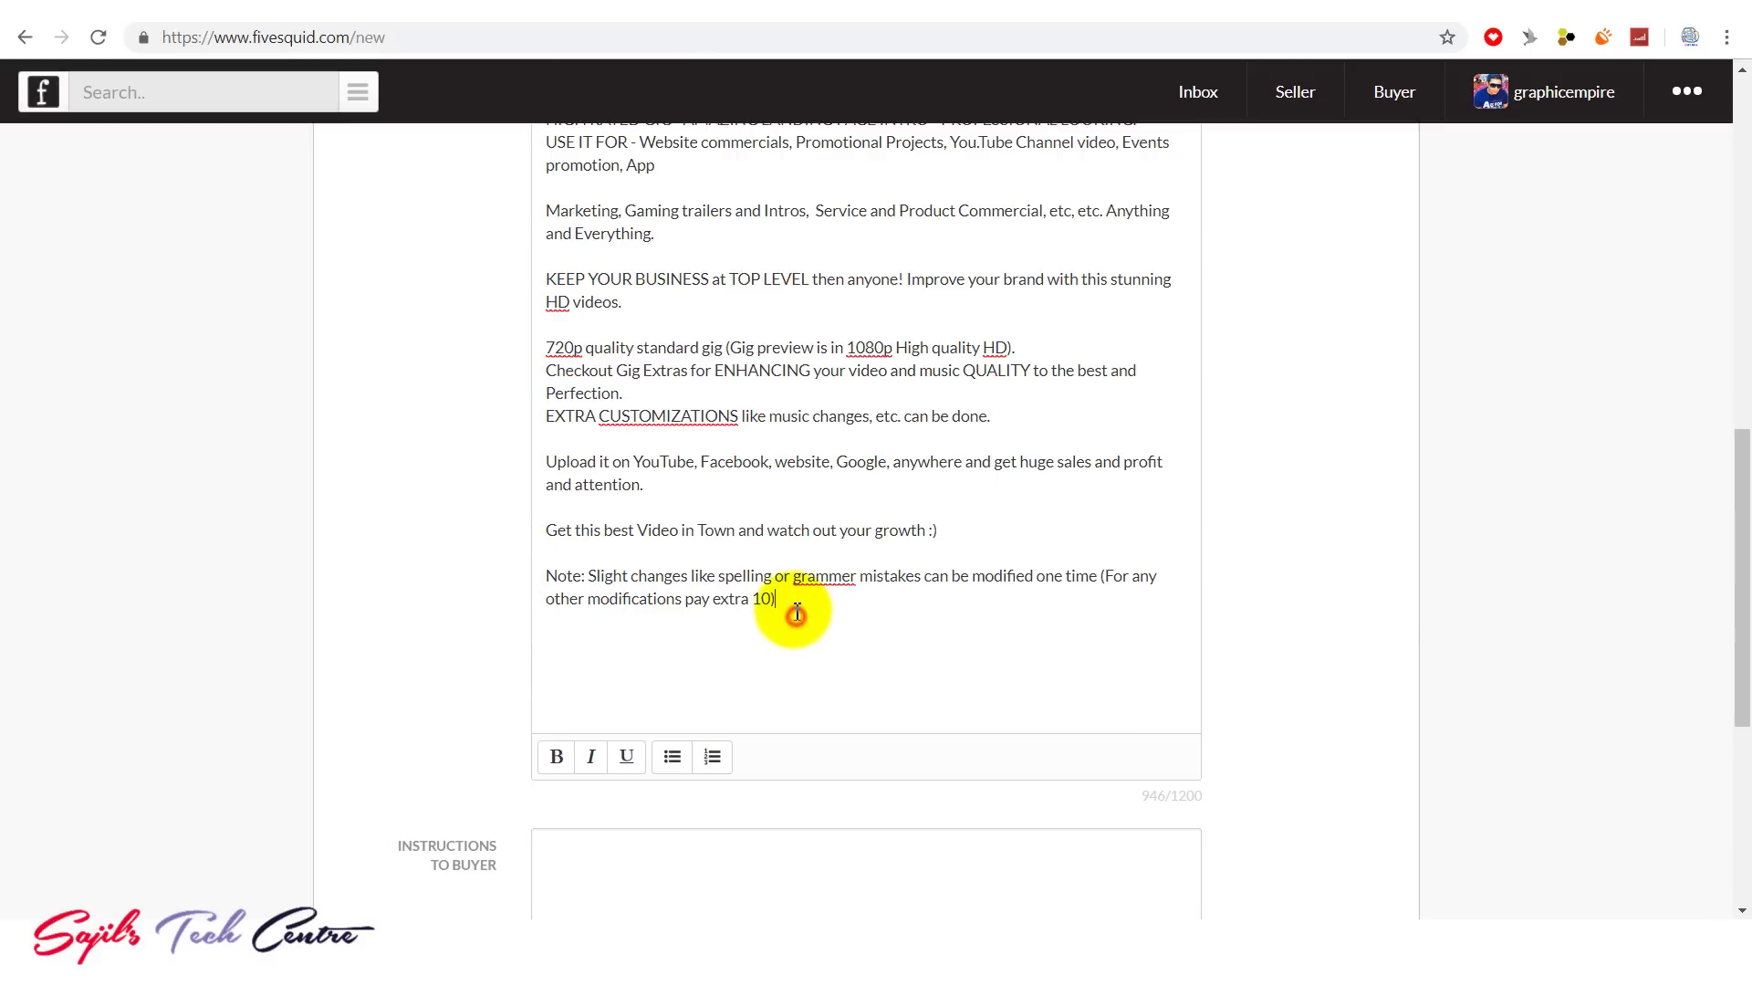
drag(785, 601, 491, 584)
scroll(826, 547, down, 2)
click(785, 450)
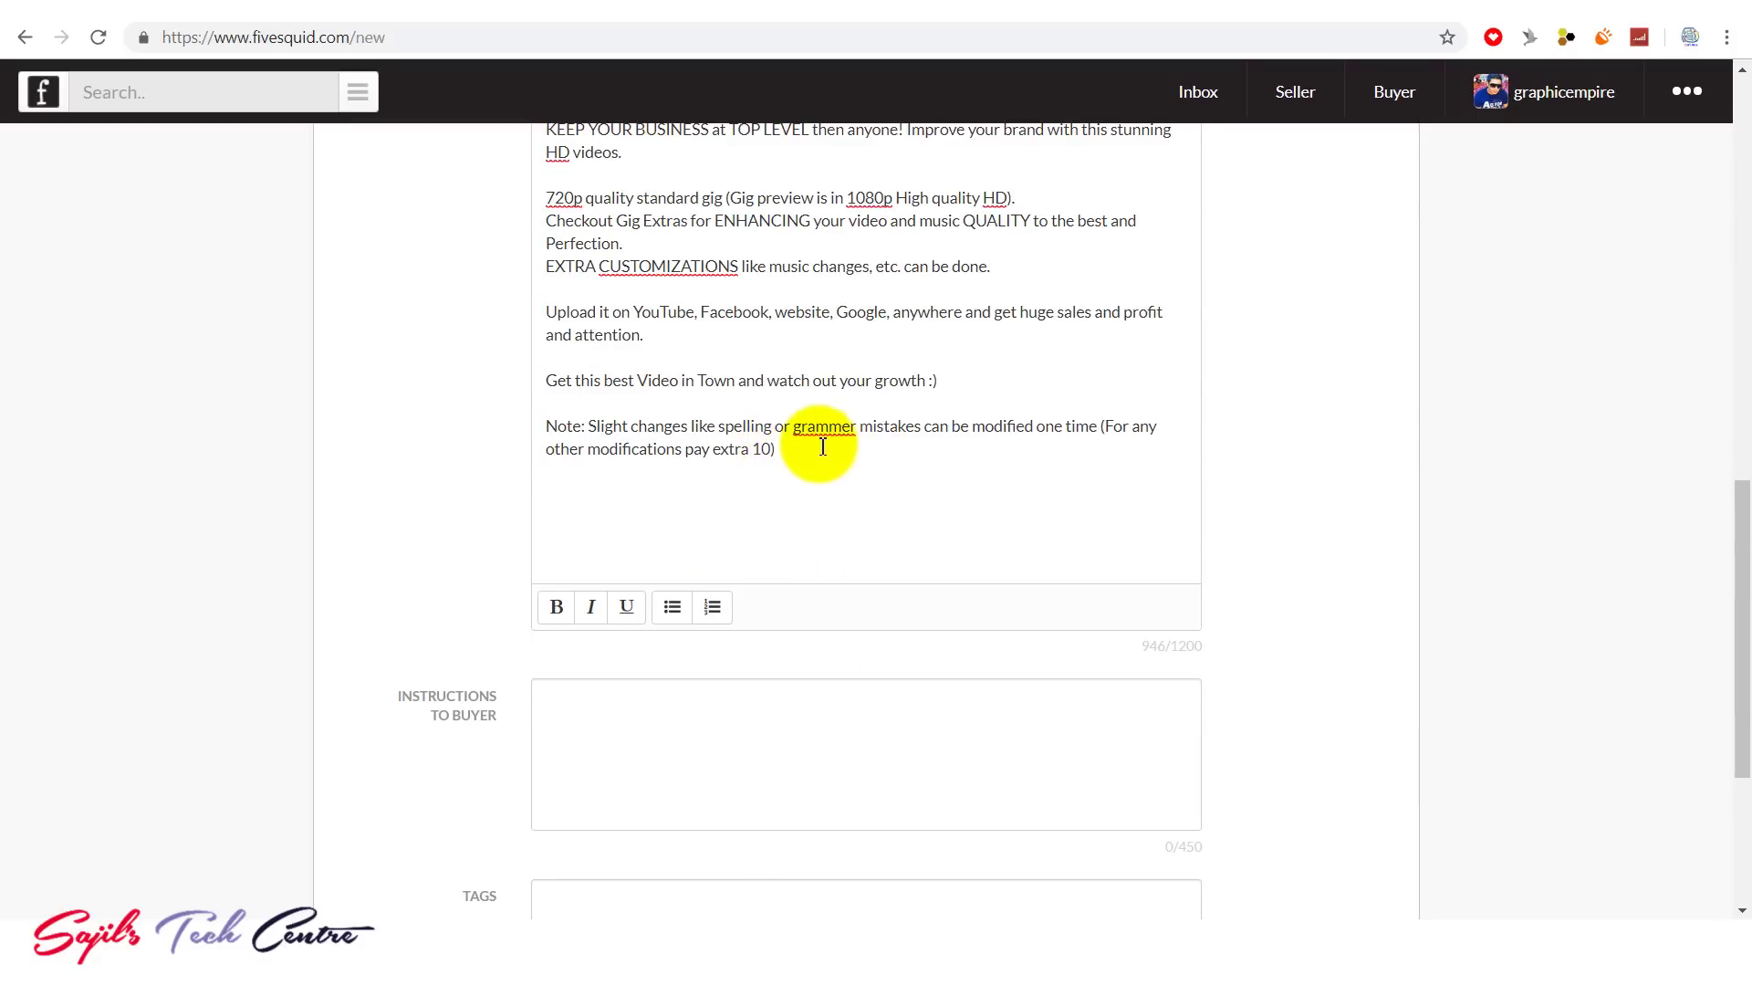
drag(789, 436, 546, 427)
Step: Paste 'Please provide your text , logo or website address' into Instructions to Buyer
click(870, 489)
scroll(1643, 547, down, 3)
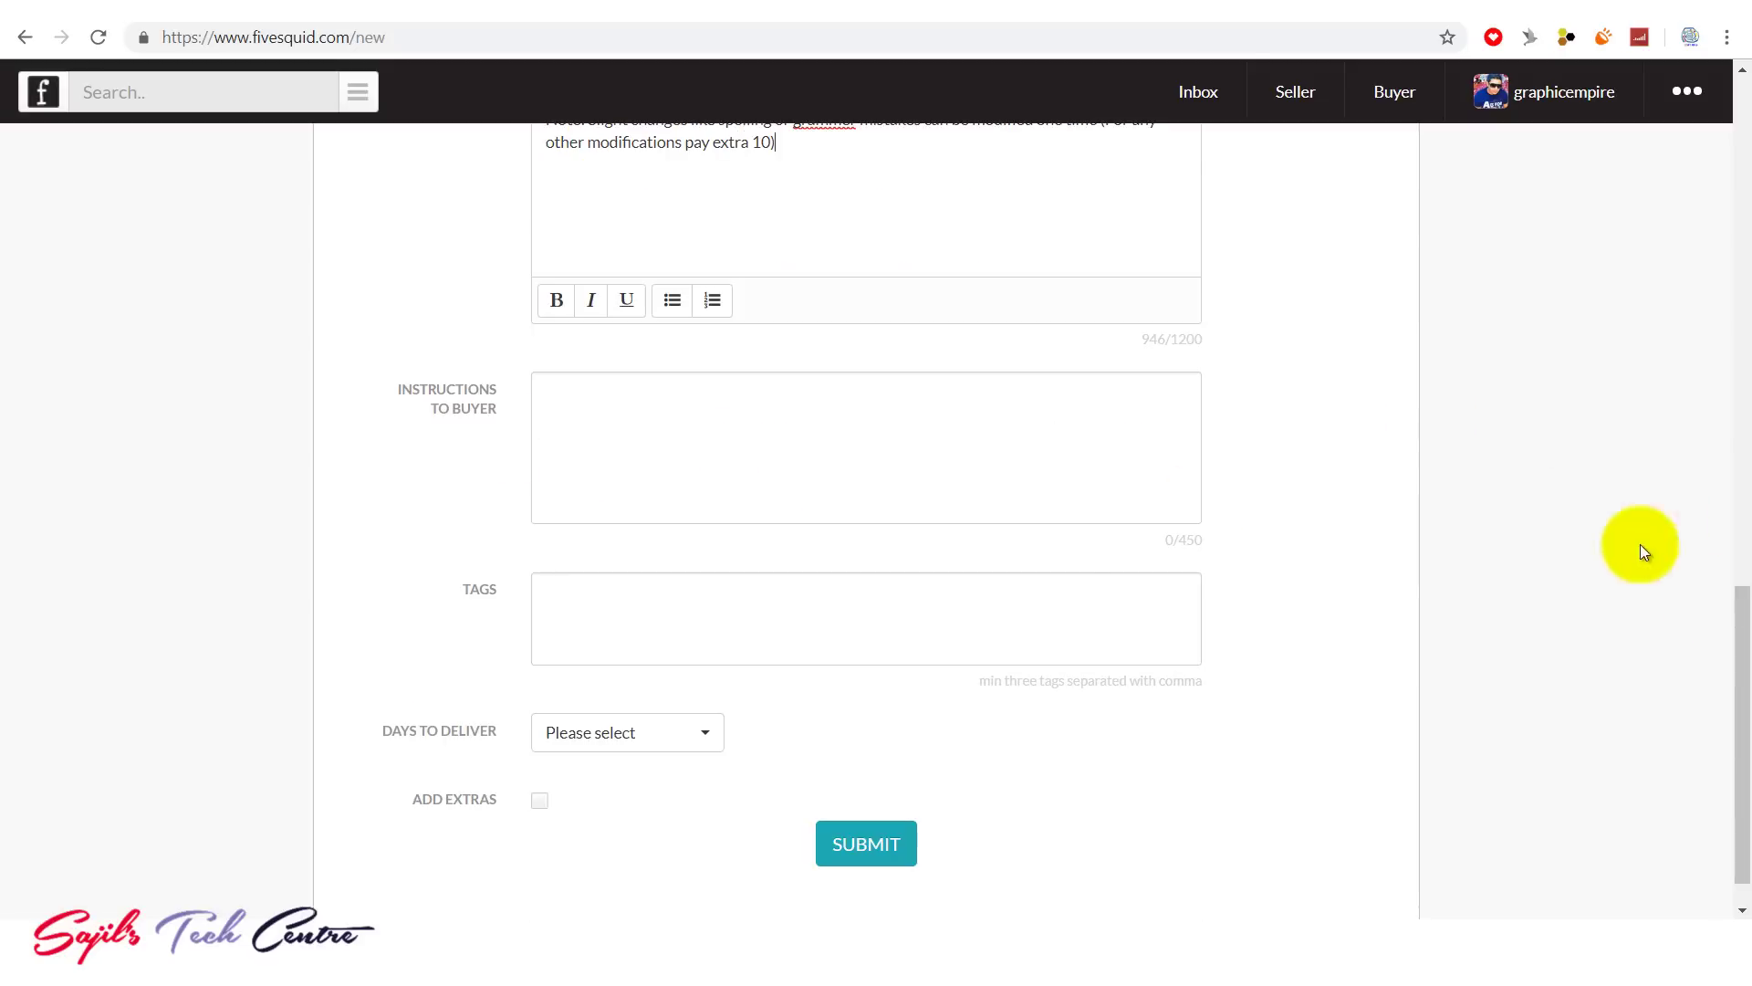
click(612, 433)
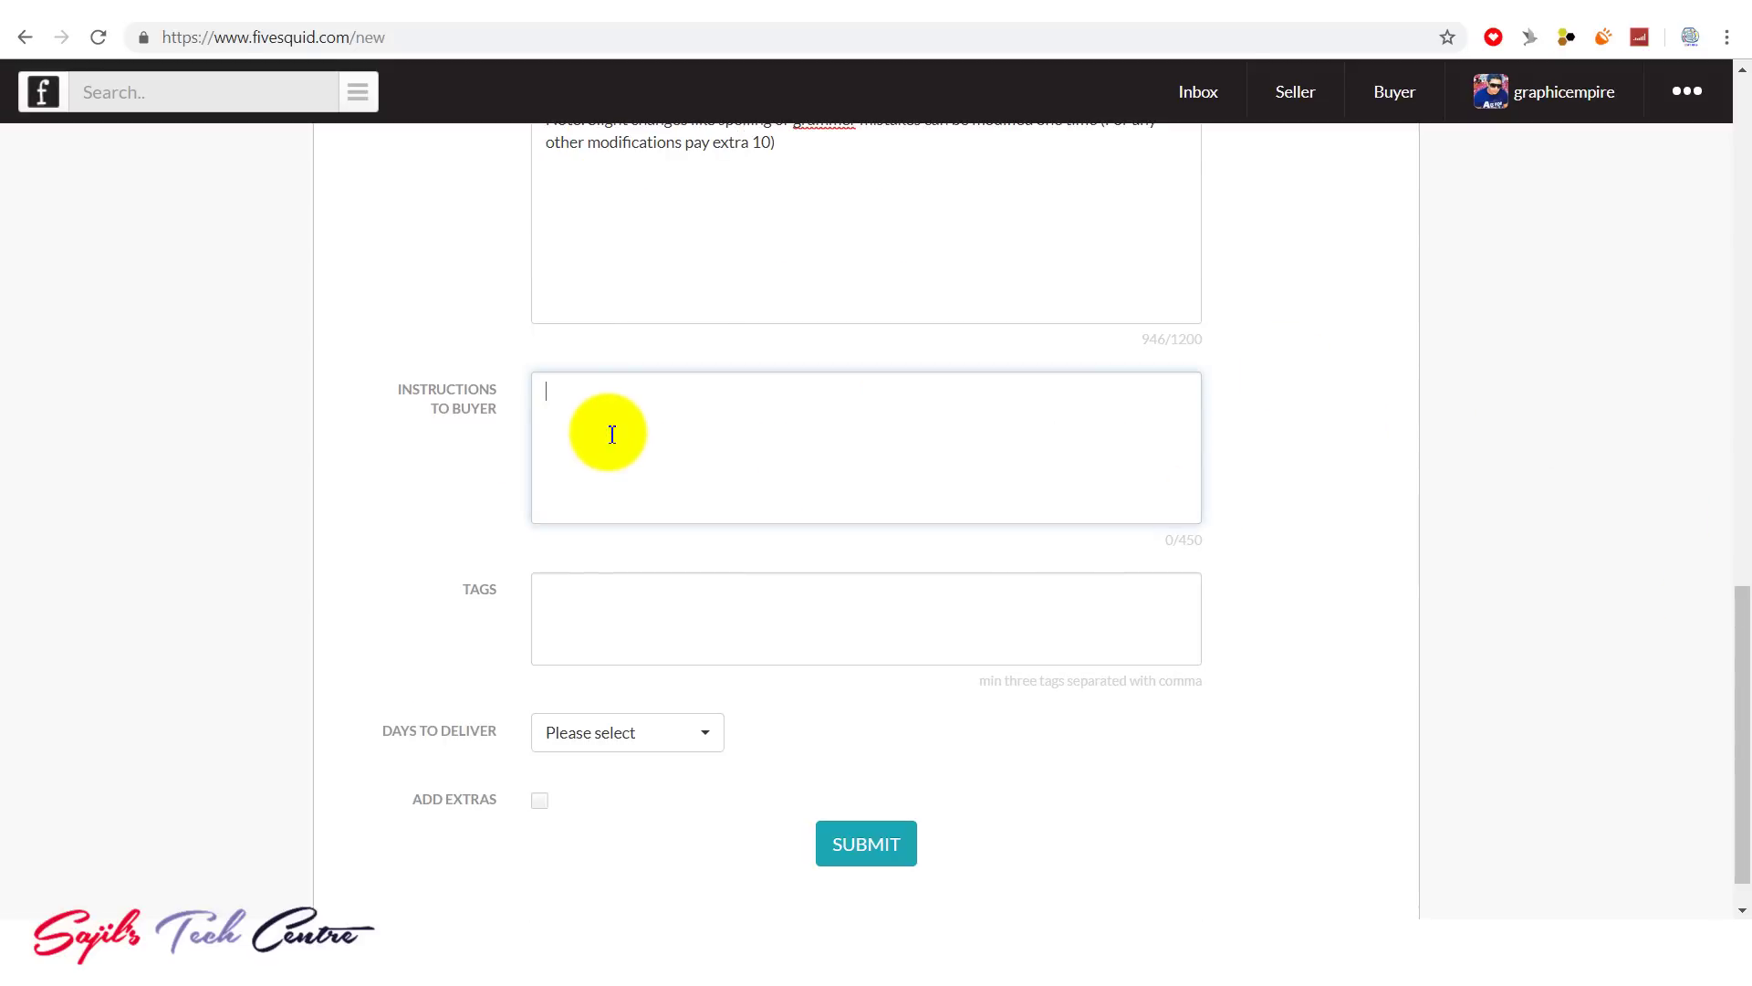
text(Please provide your text , logo or website address)
click(931, 431)
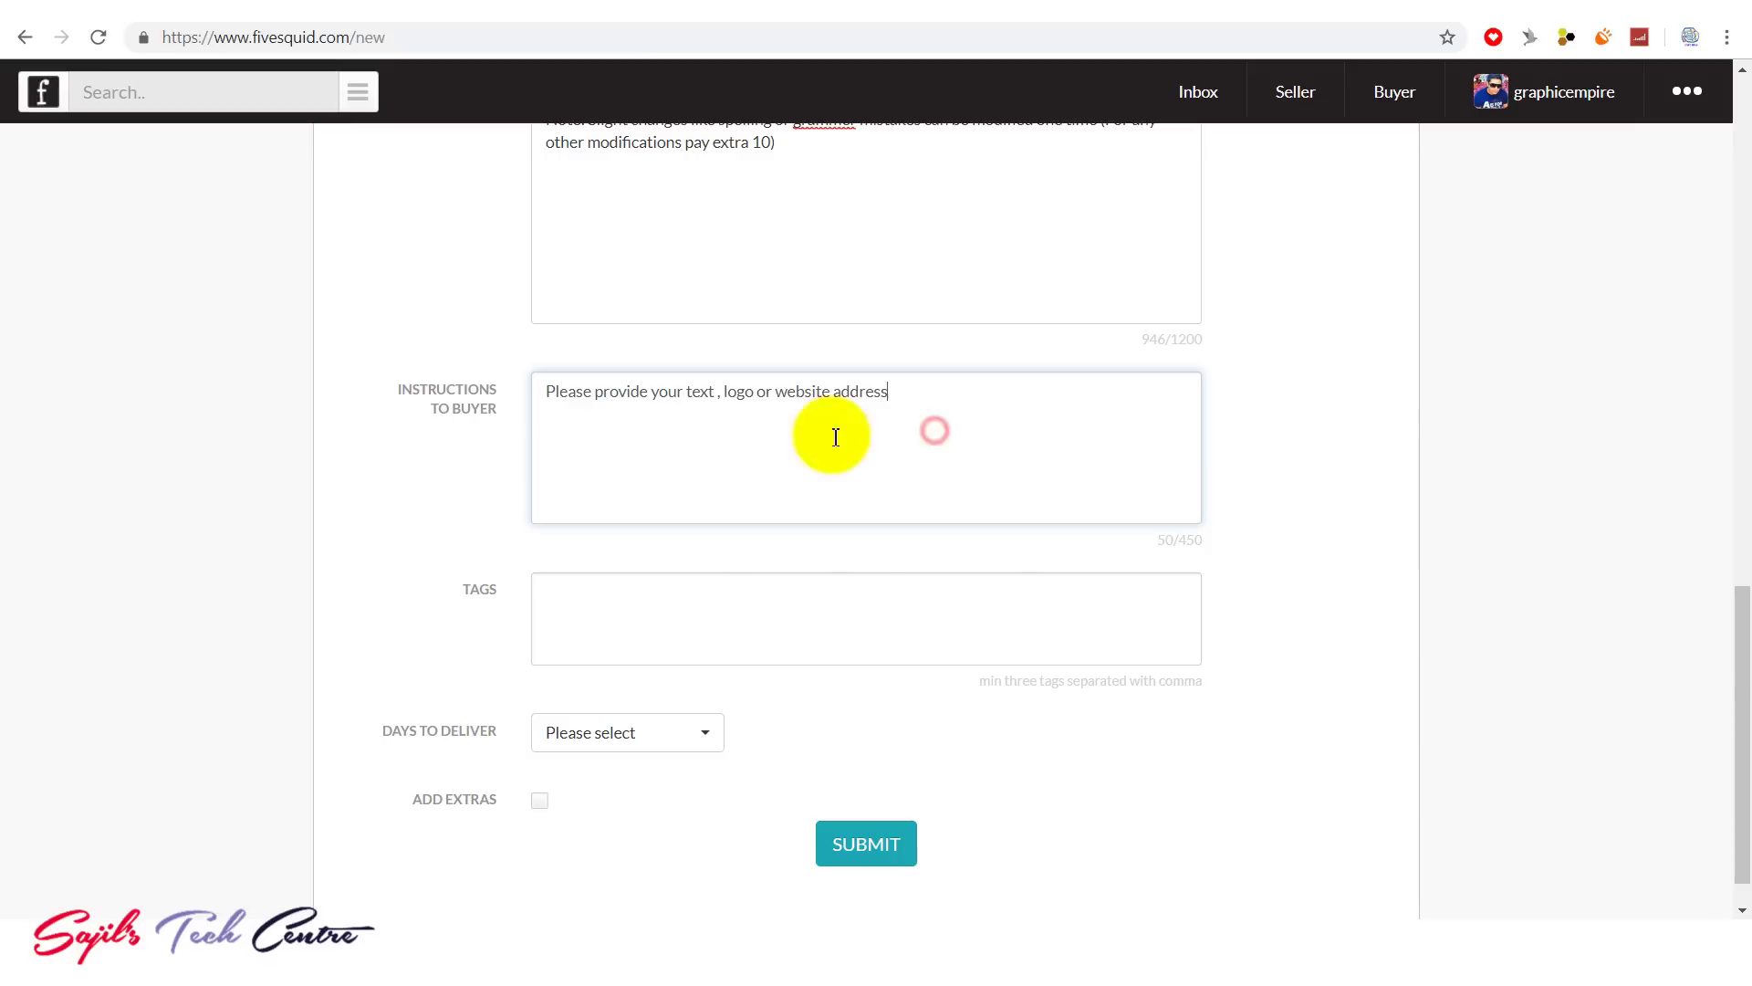
Step: Check the buyer instruction wording, then move down to the Tags box
click(504, 409)
drag(396, 390, 753, 448)
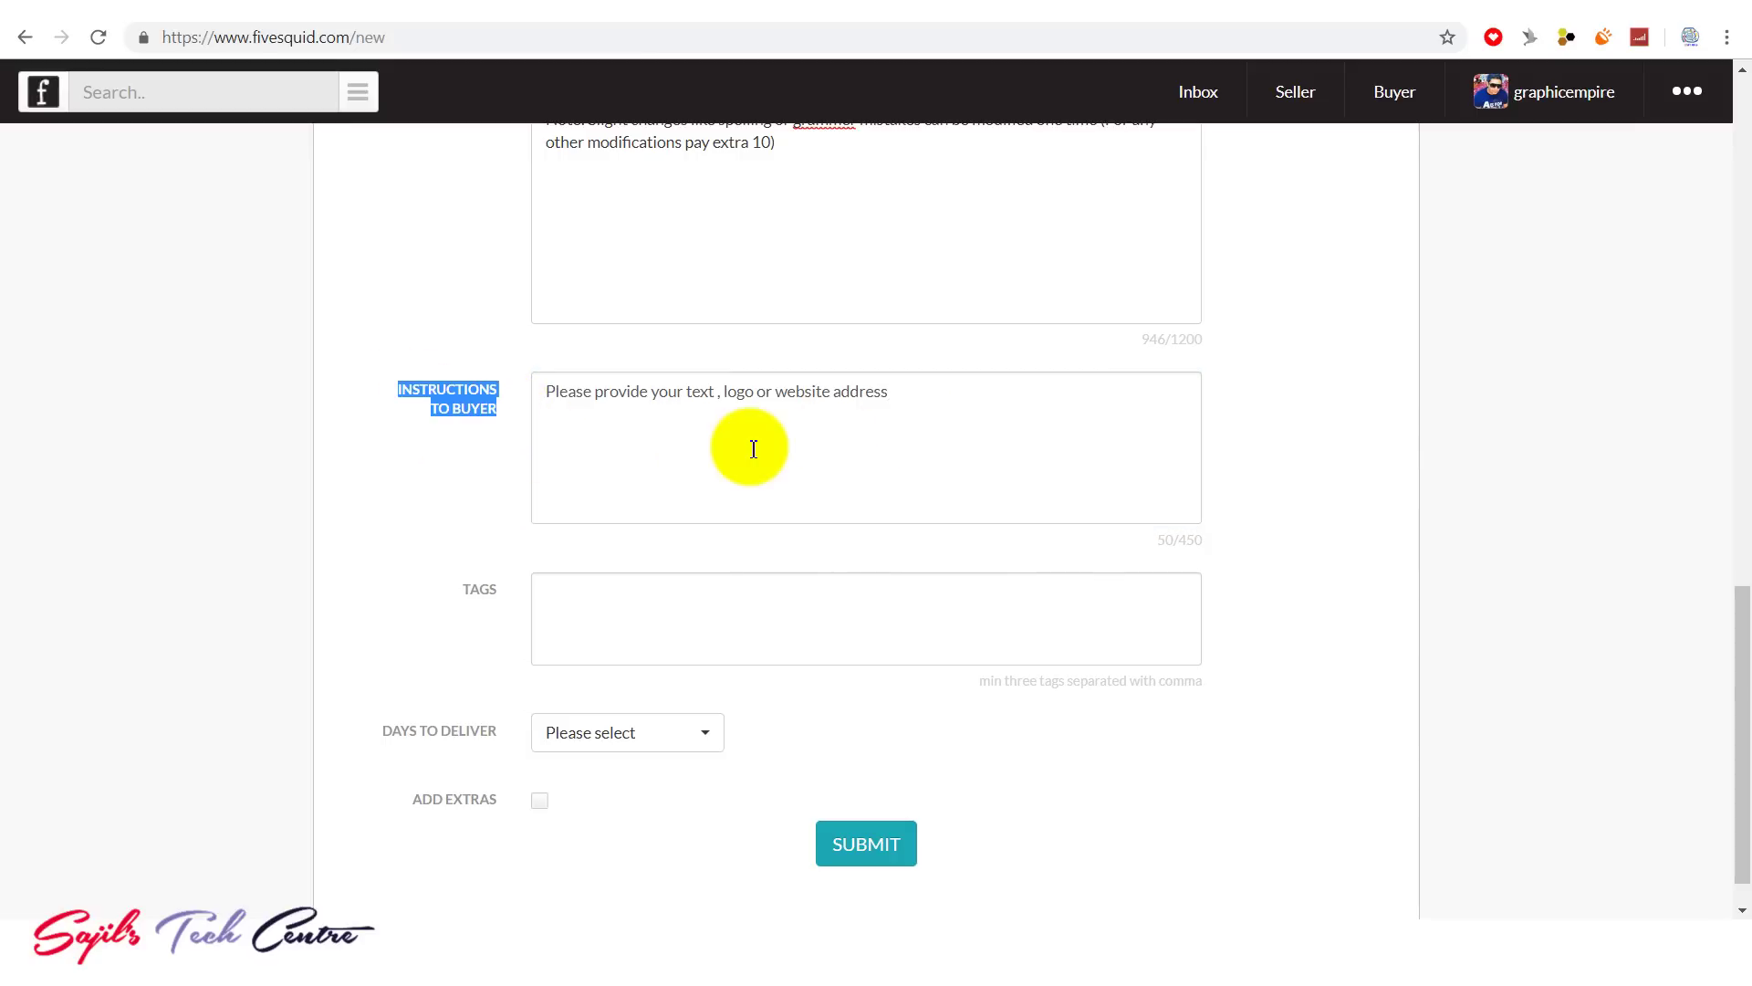
drag(910, 396, 548, 390)
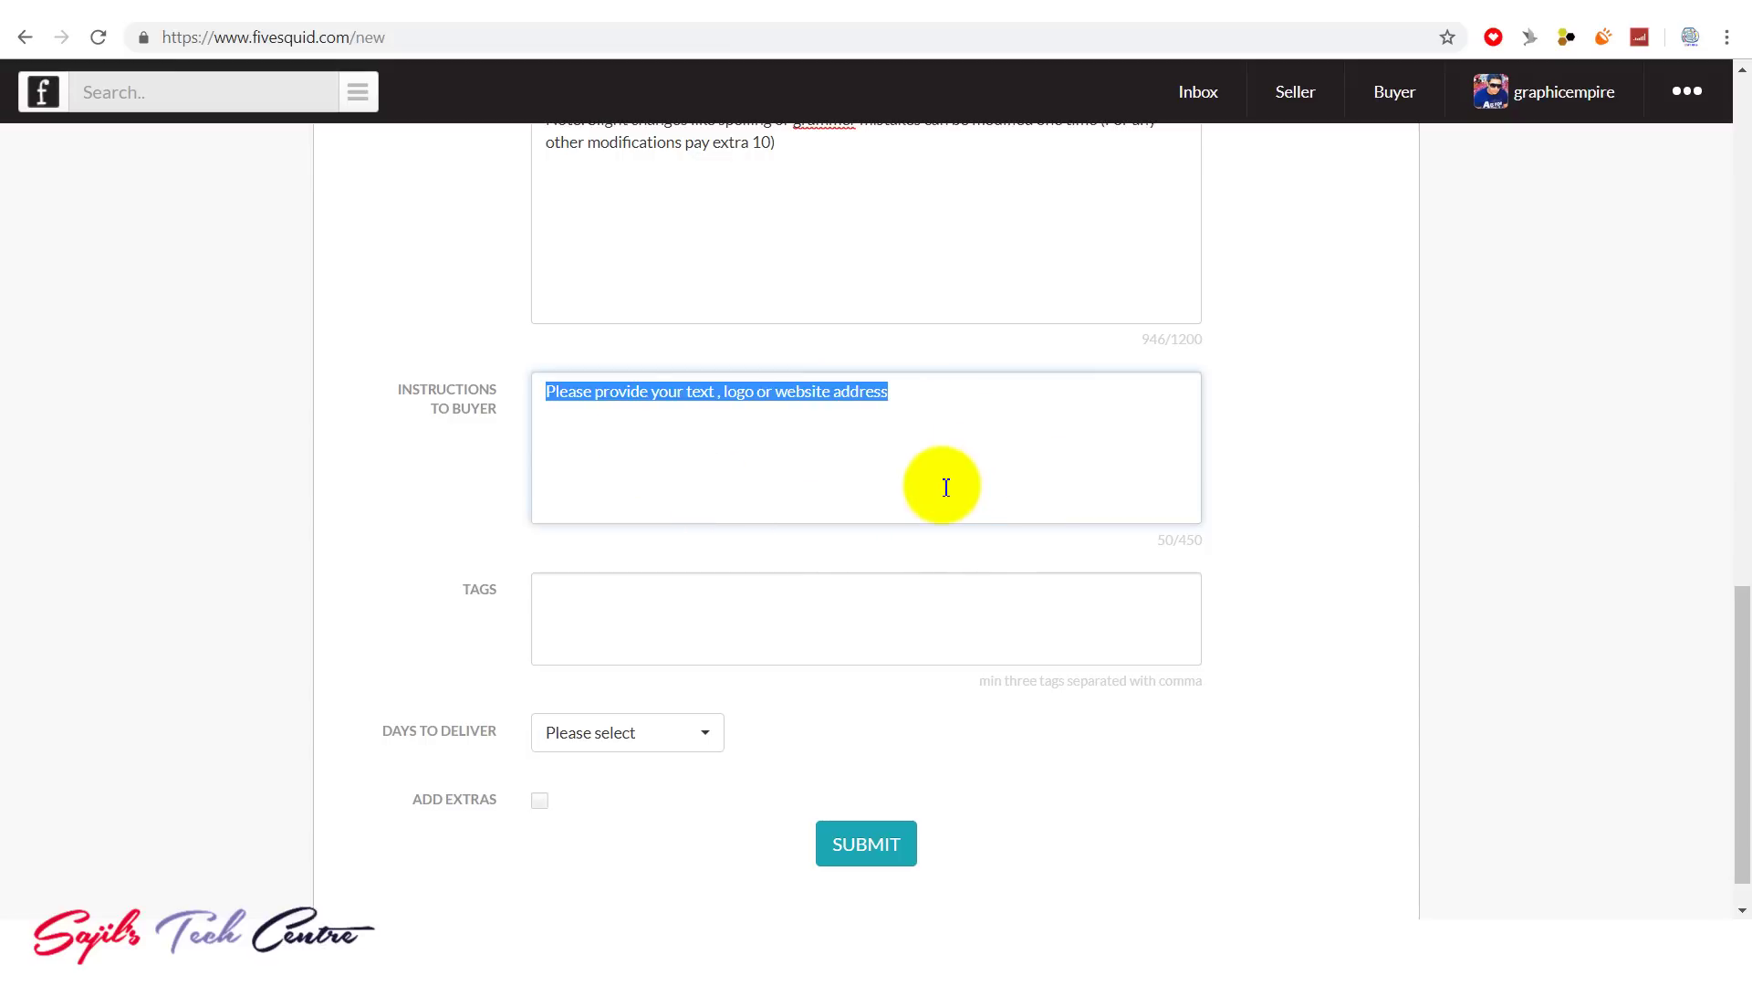
click(945, 396)
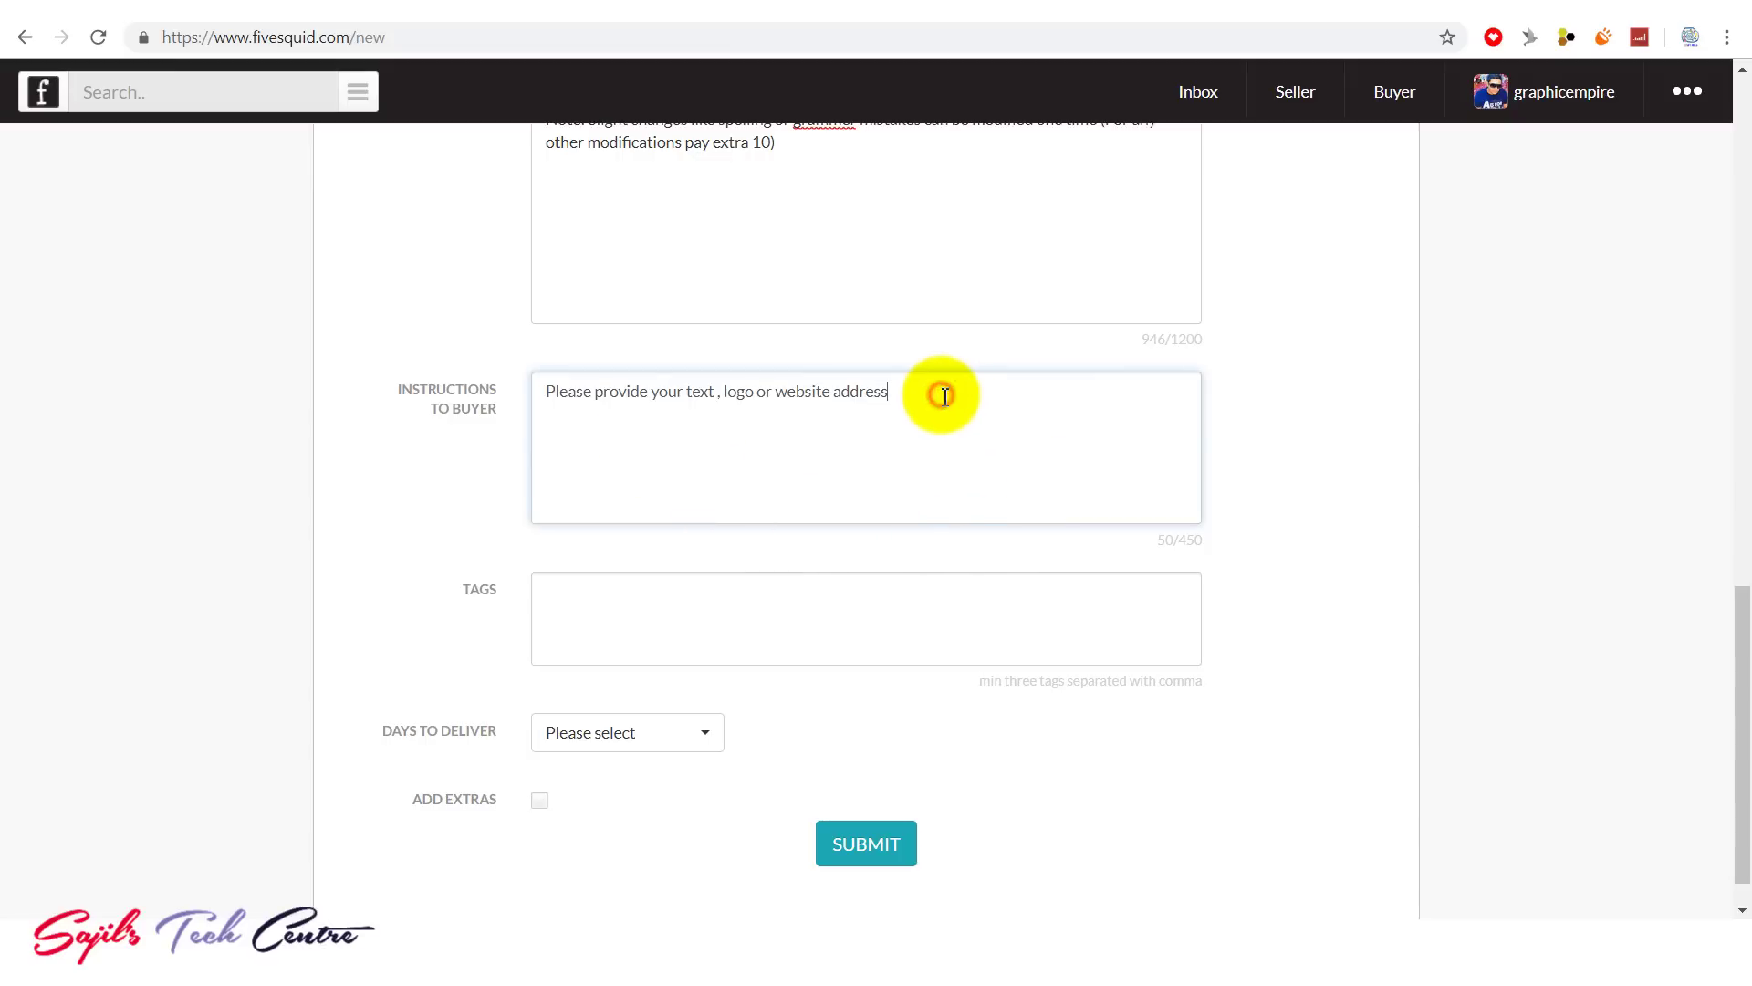
drag(942, 396, 547, 391)
click(633, 445)
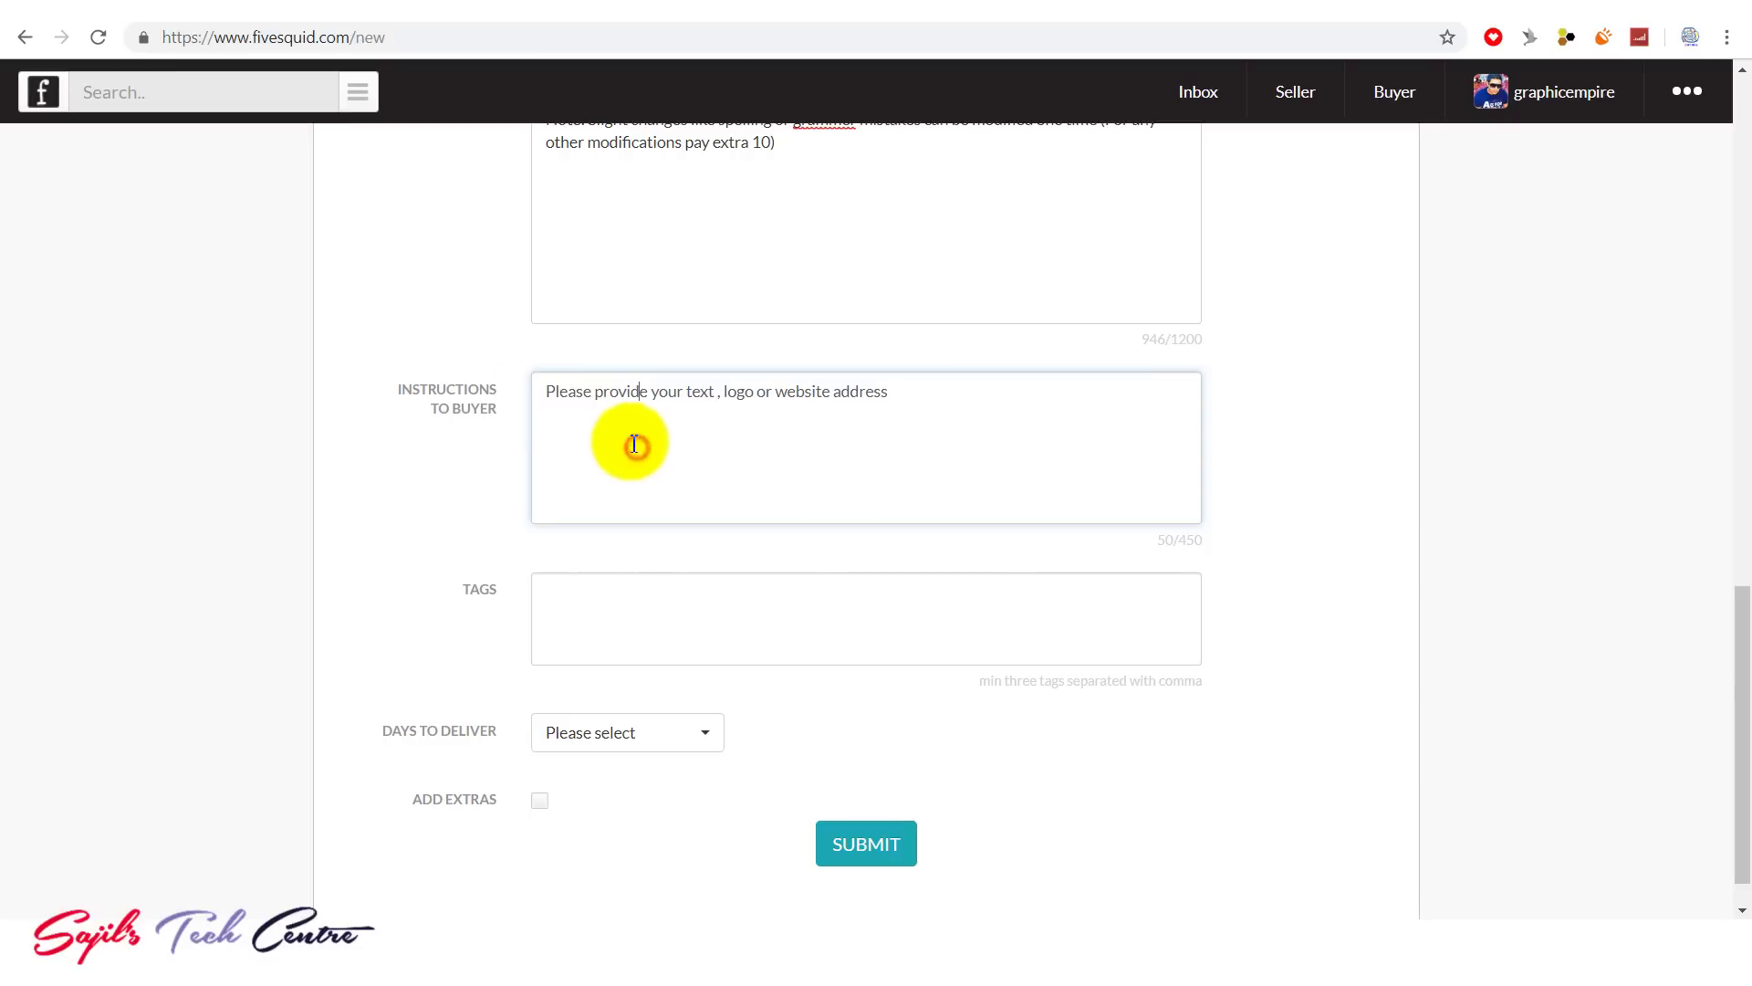
click(719, 392)
drag(892, 393, 569, 398)
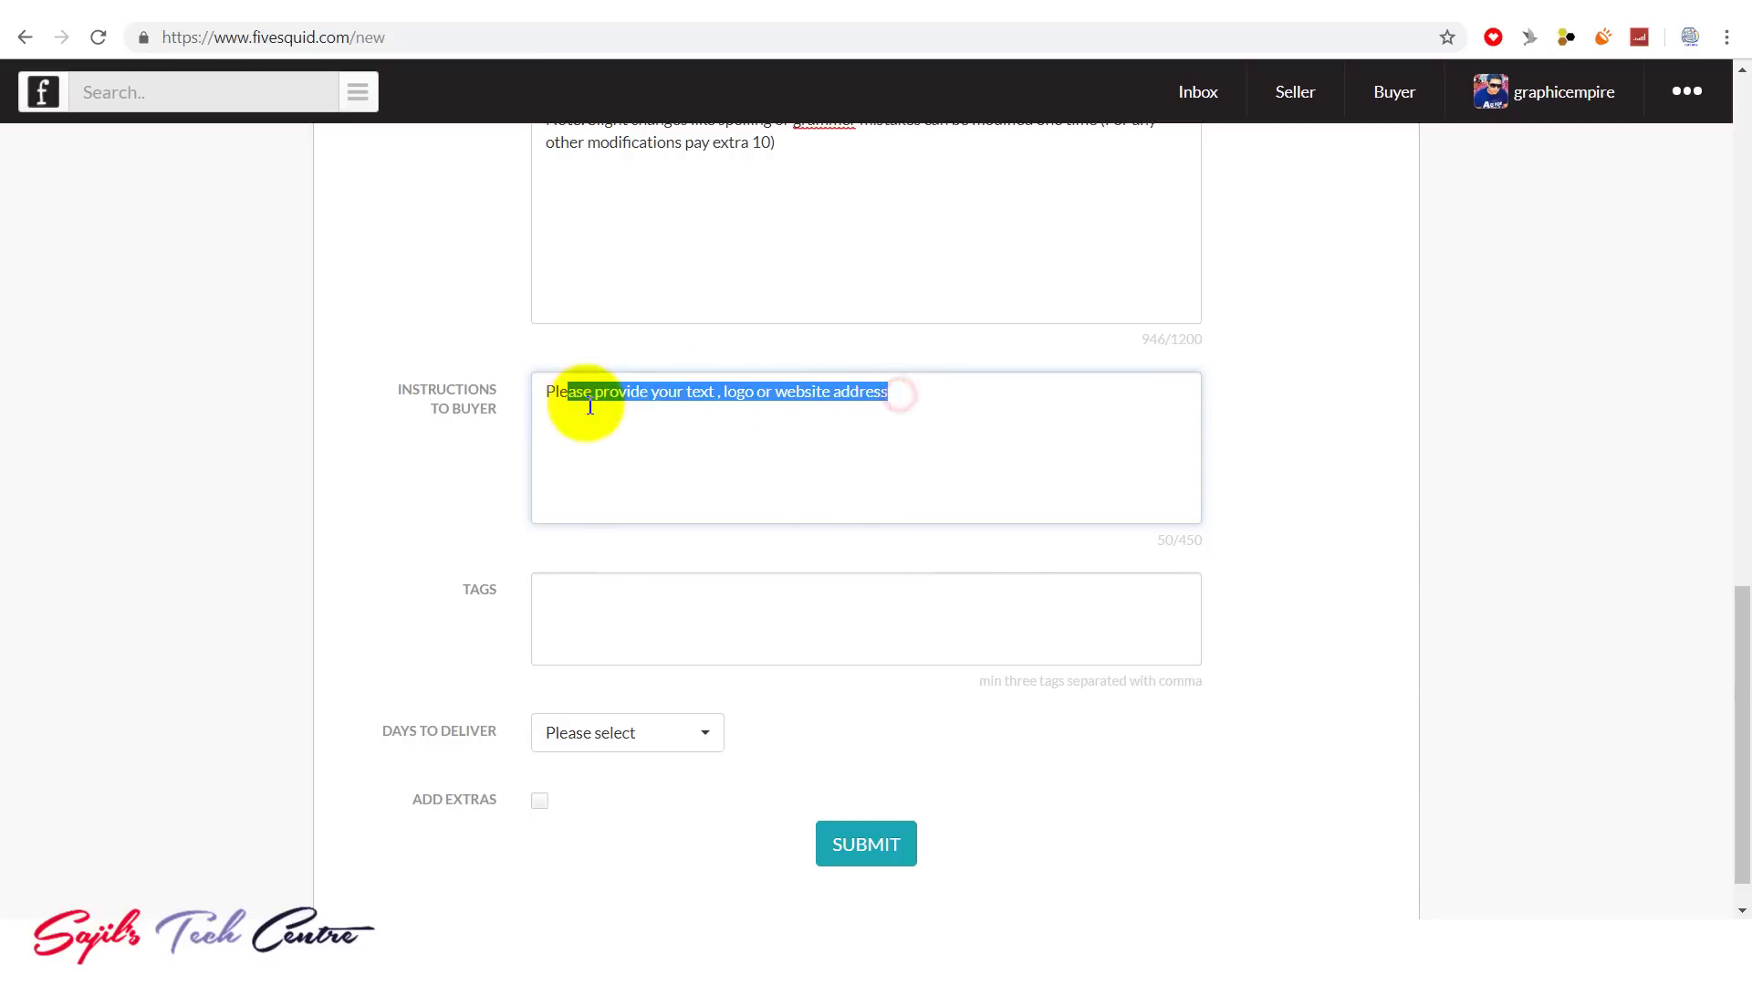
scroll(1748, 649, down, 1)
click(661, 578)
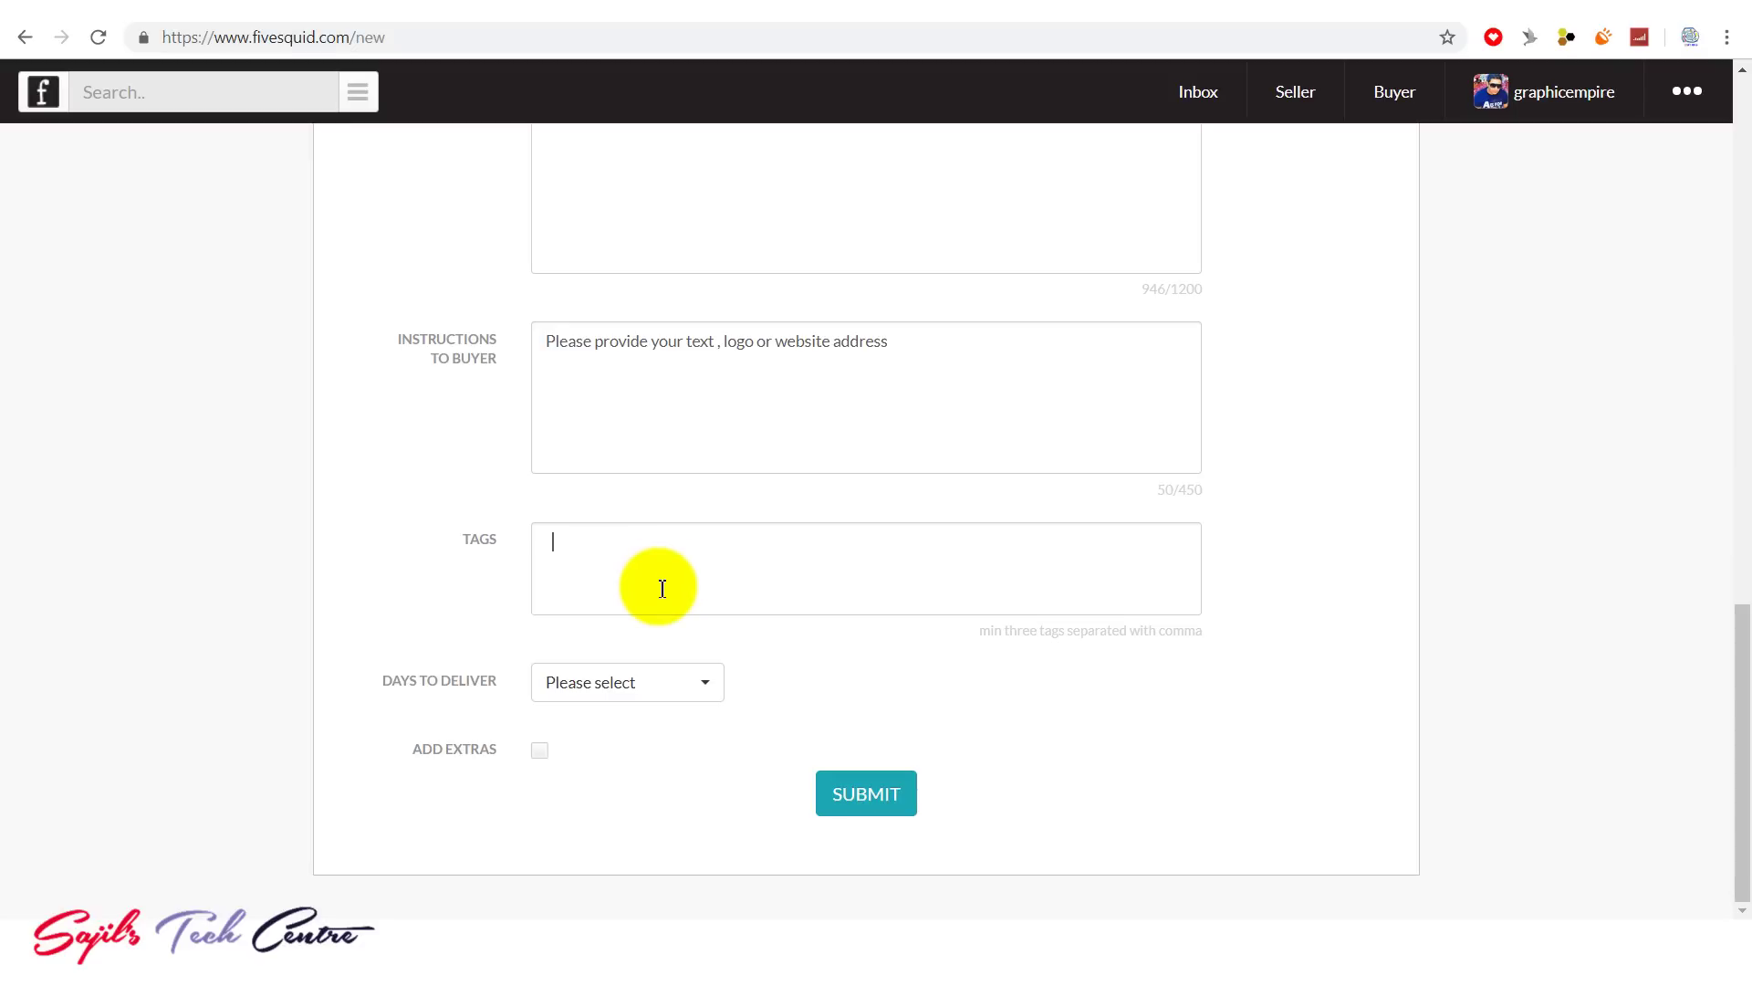
Step: Tag the listing intro, Intro For Youtube and Promo Video from the suggestions
text(intro,)
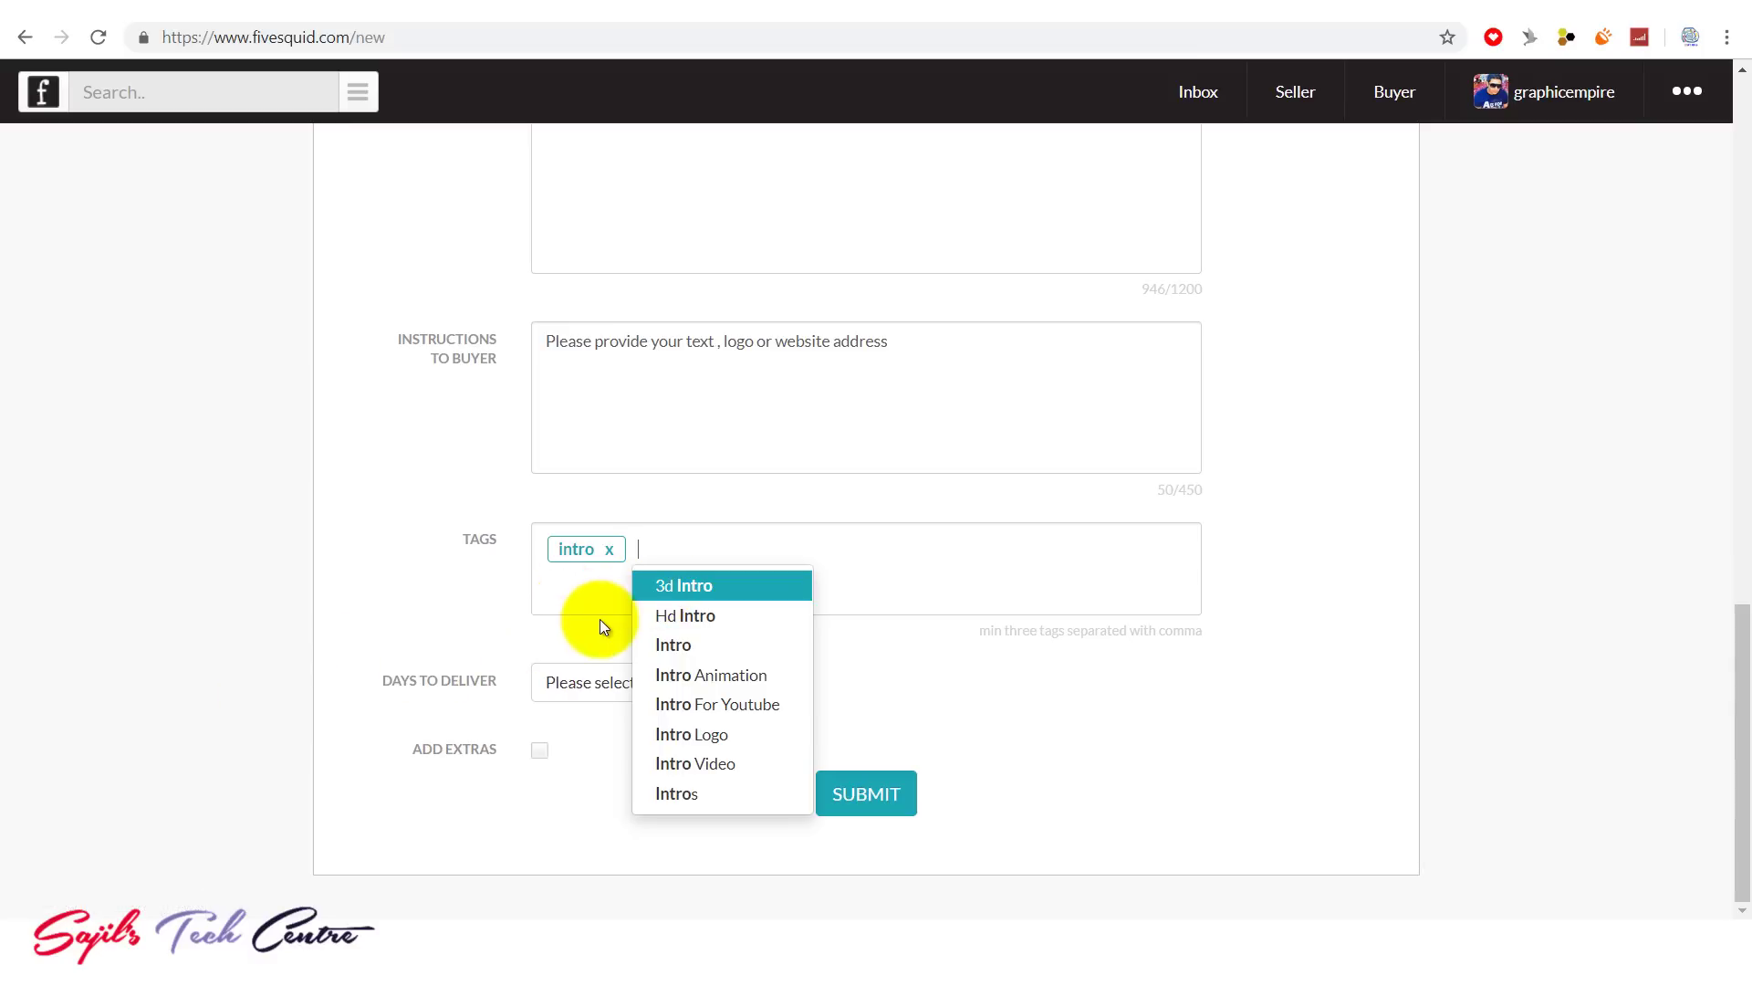
click(720, 704)
text(promo)
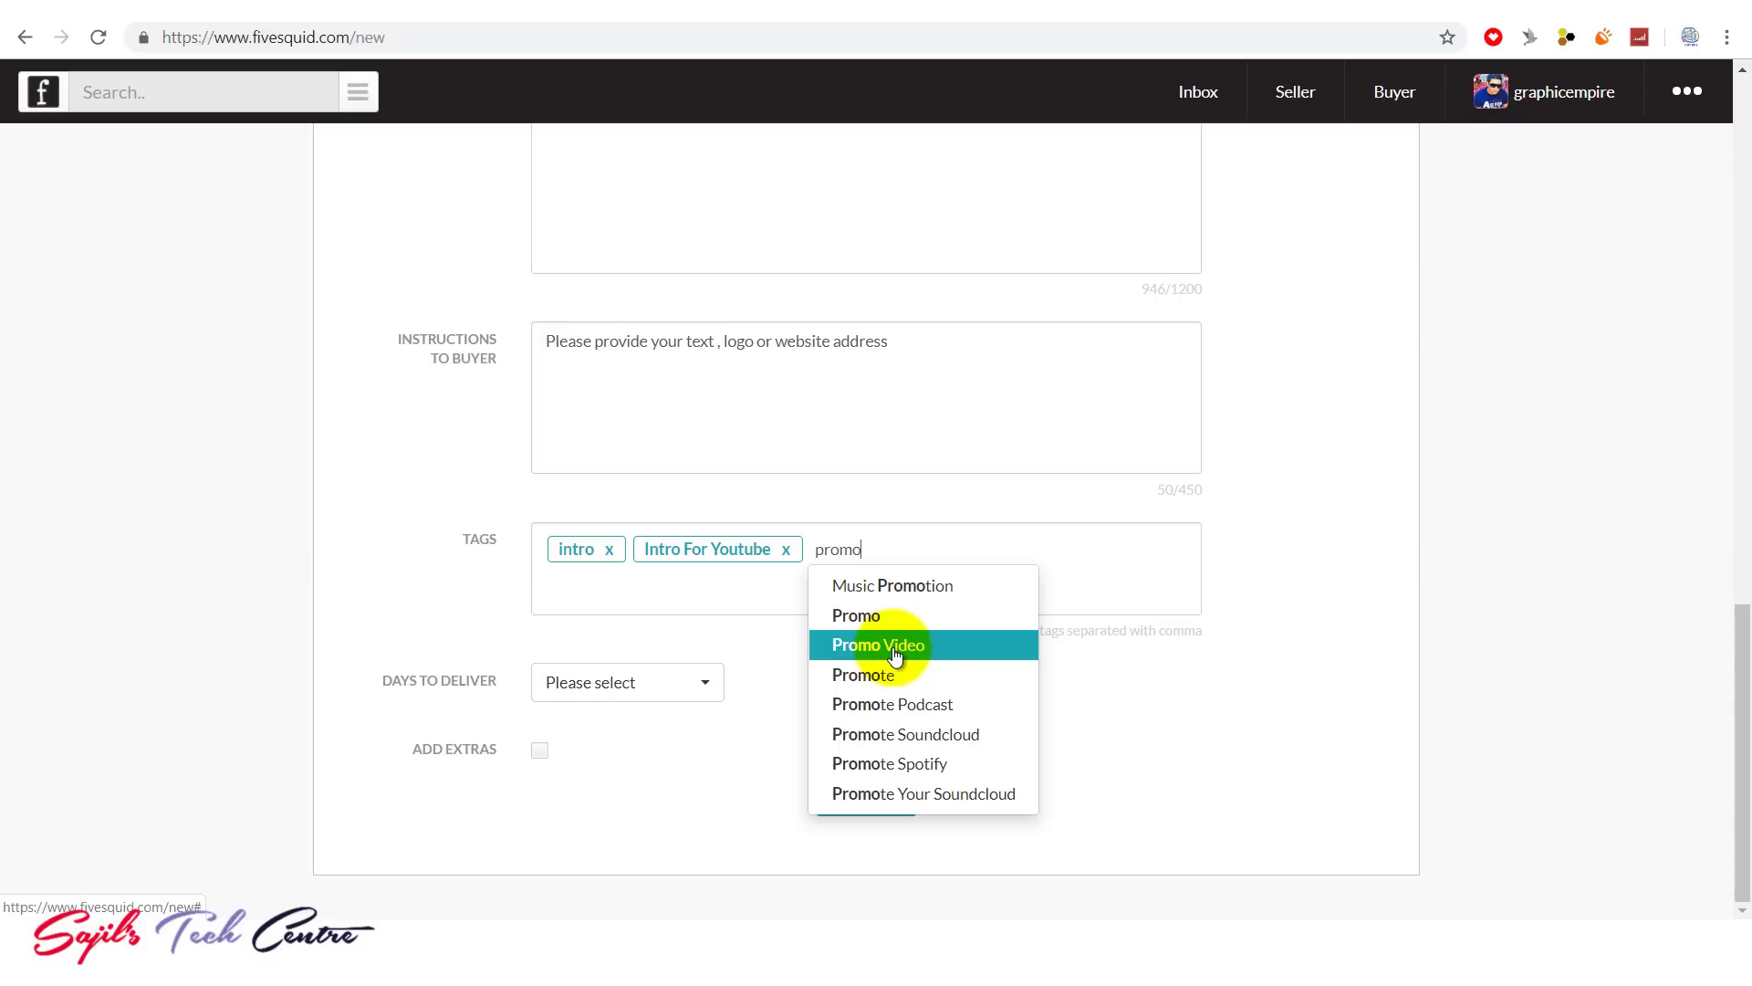
click(893, 648)
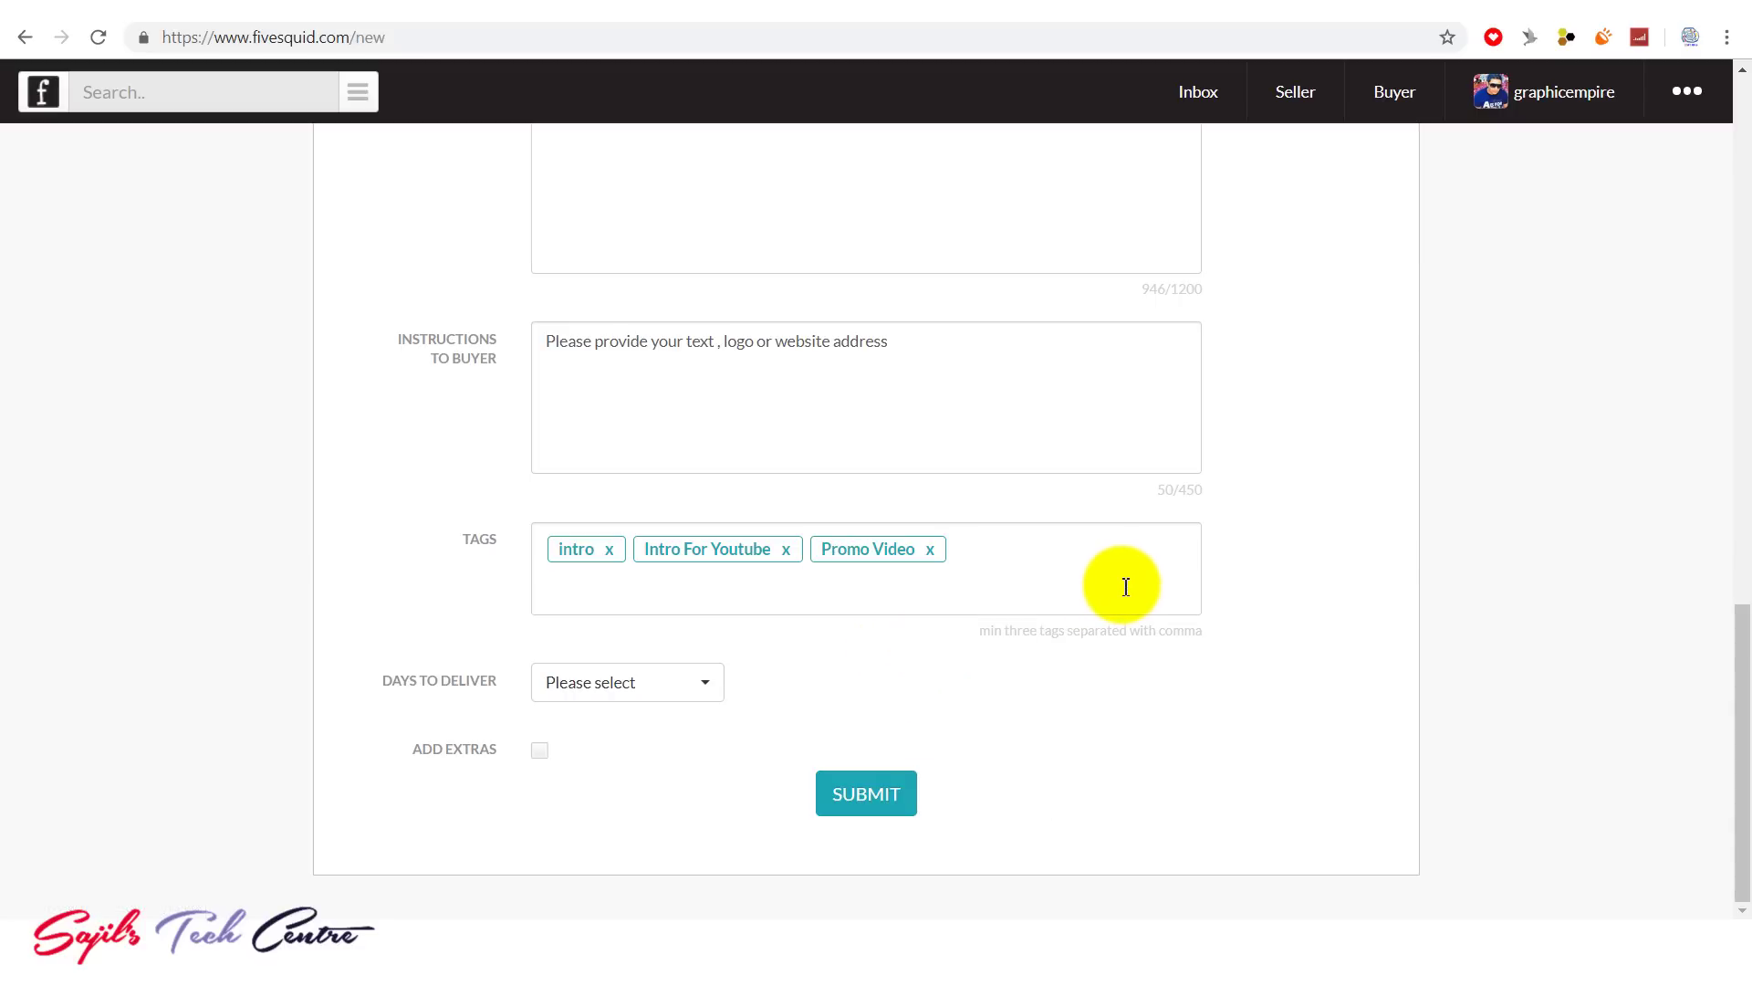
click(663, 690)
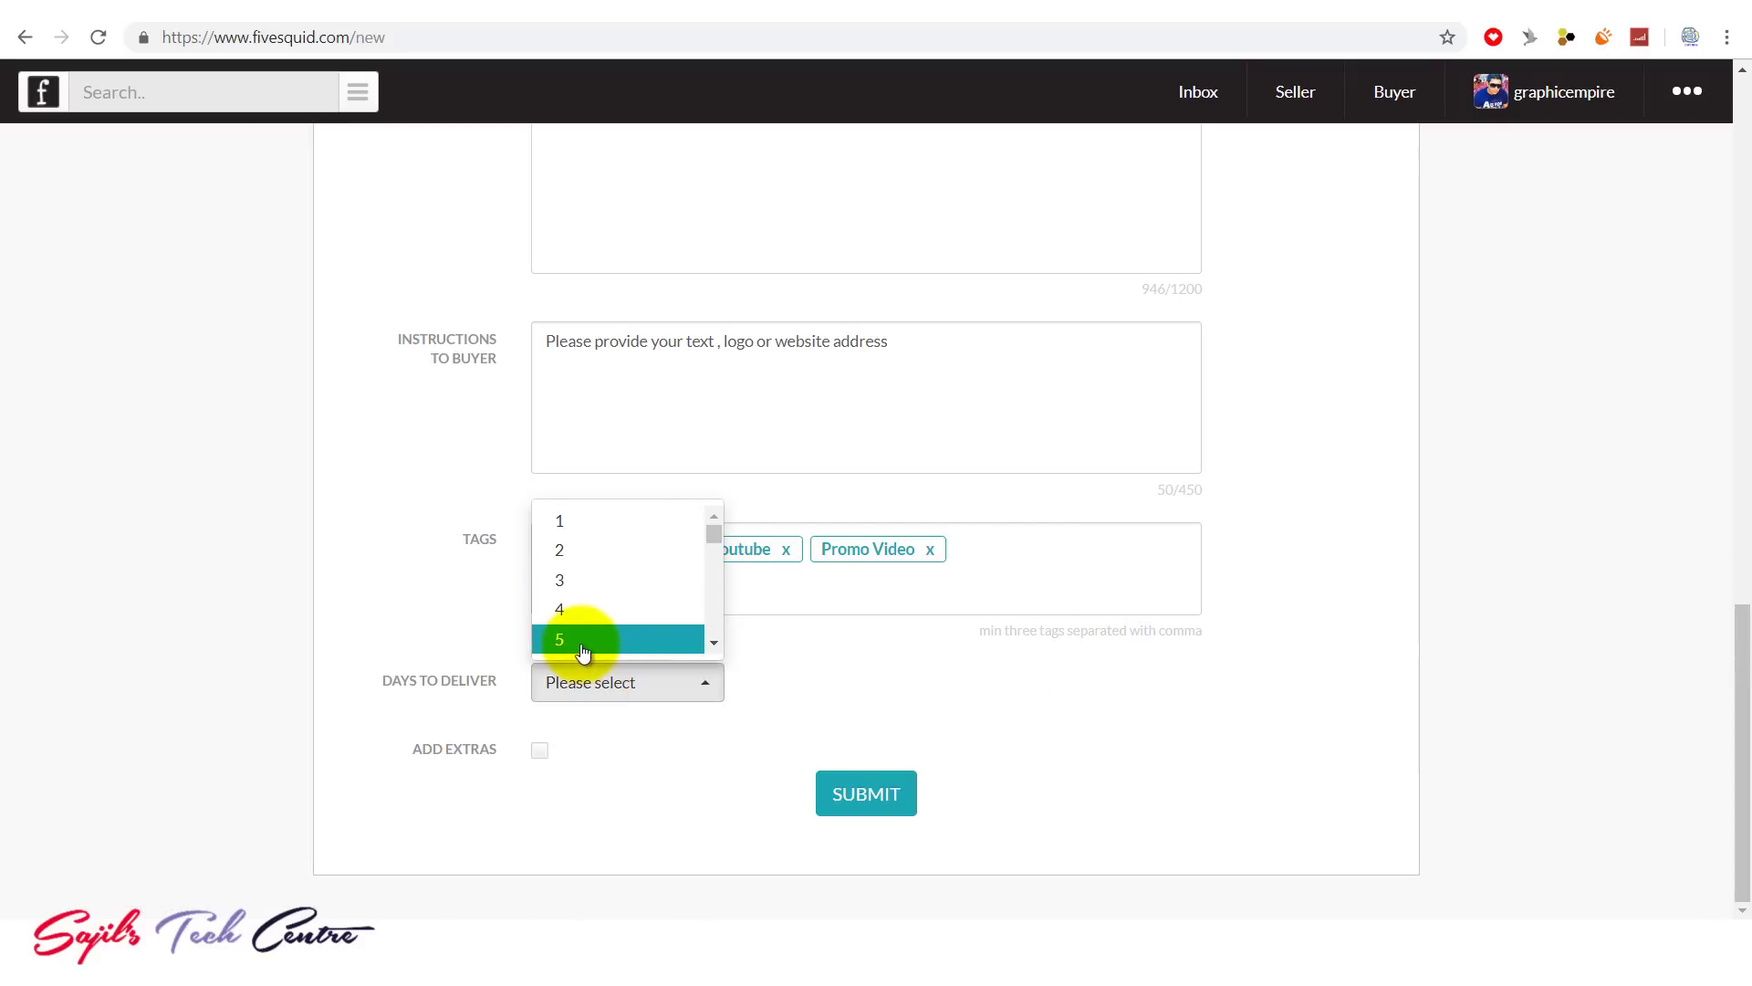
Step: Choose 5 as the Days to Deliver for the listing
click(582, 642)
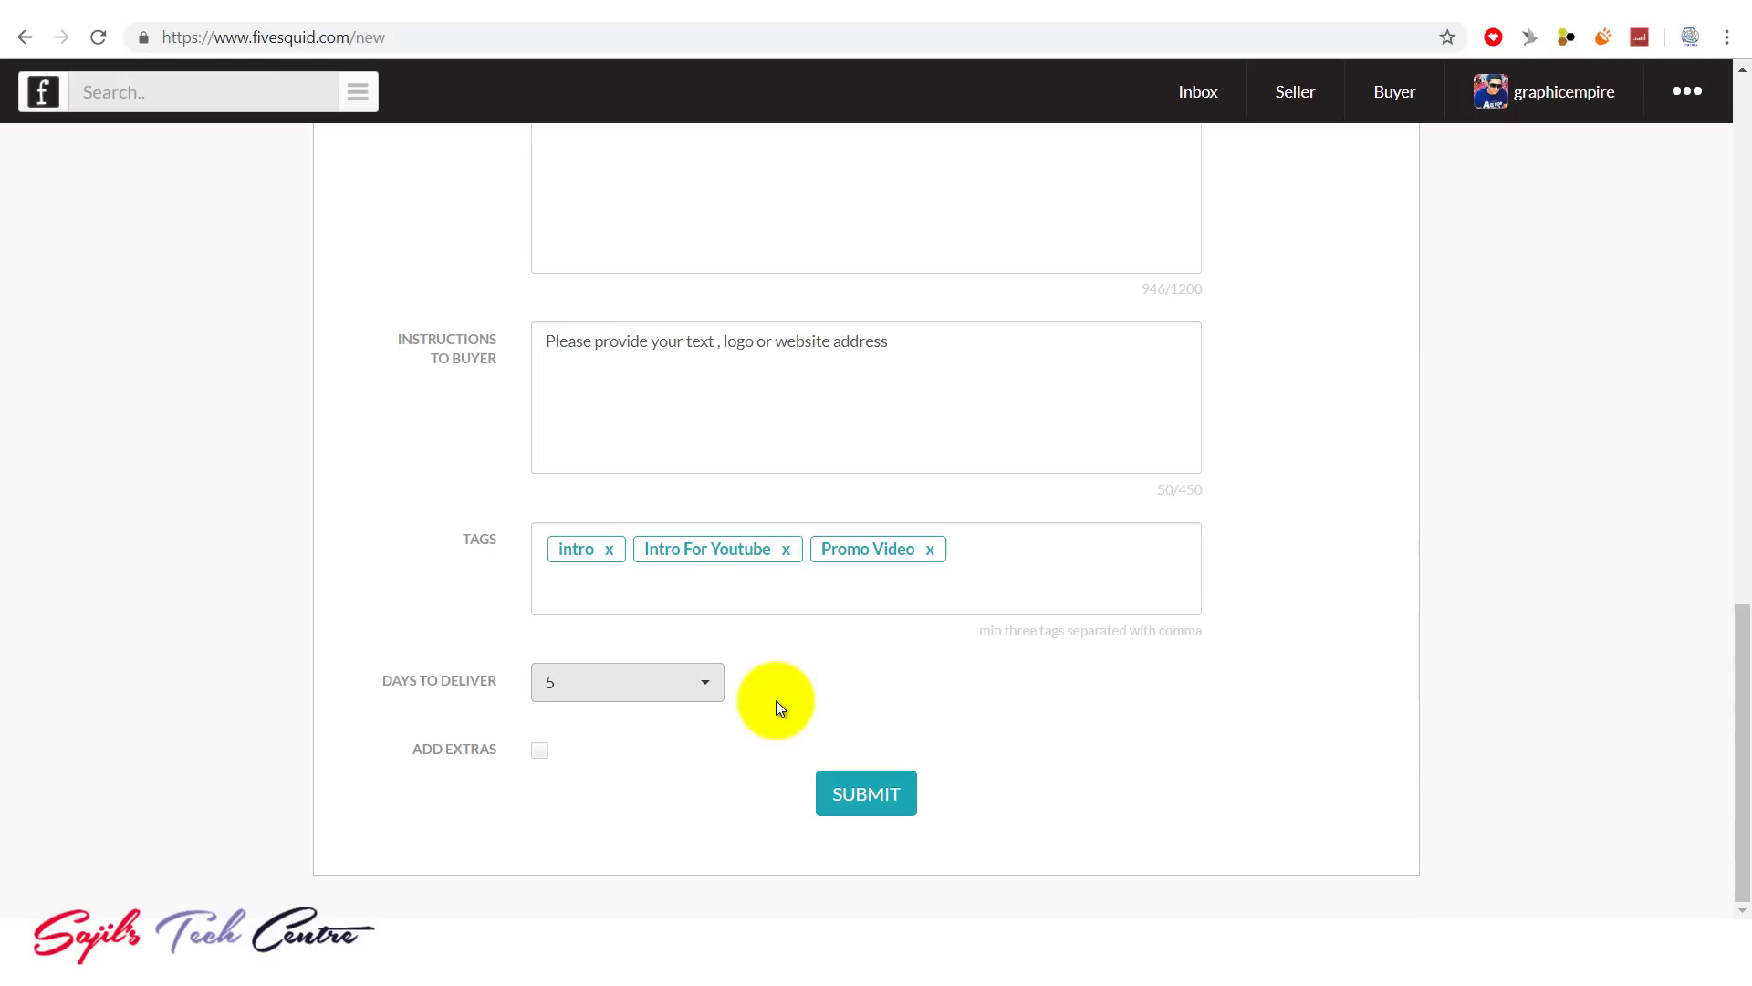
click(637, 682)
click(630, 845)
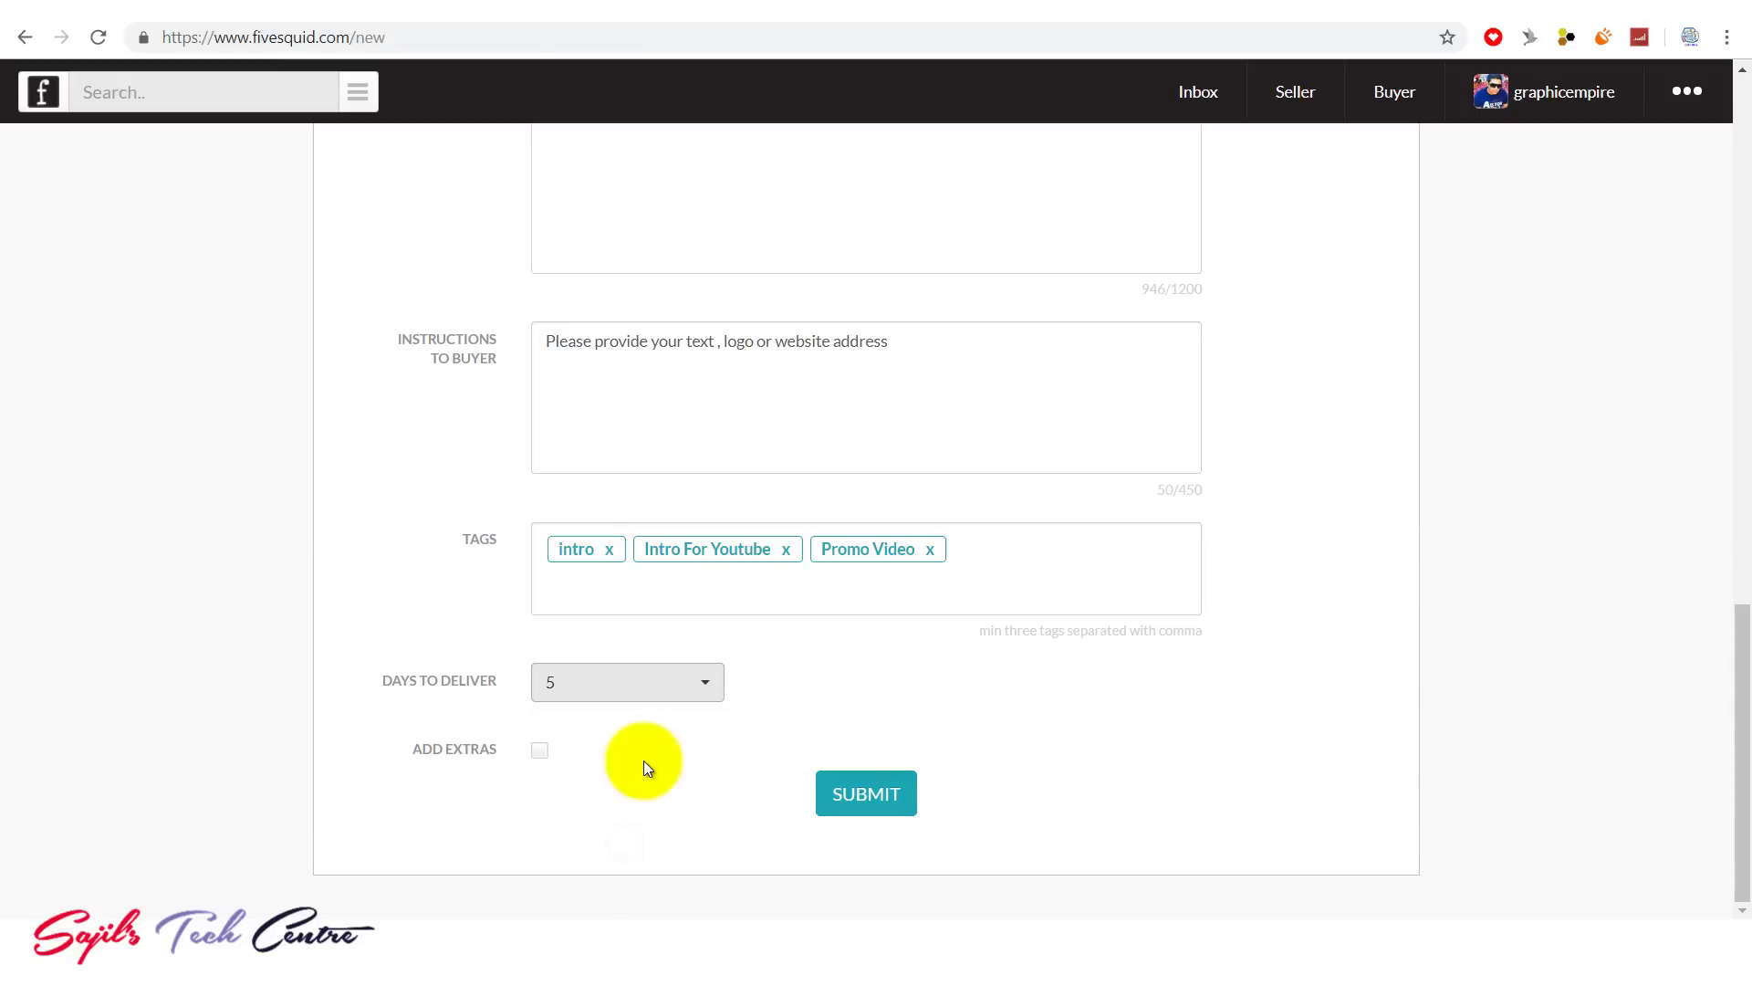
click(1741, 717)
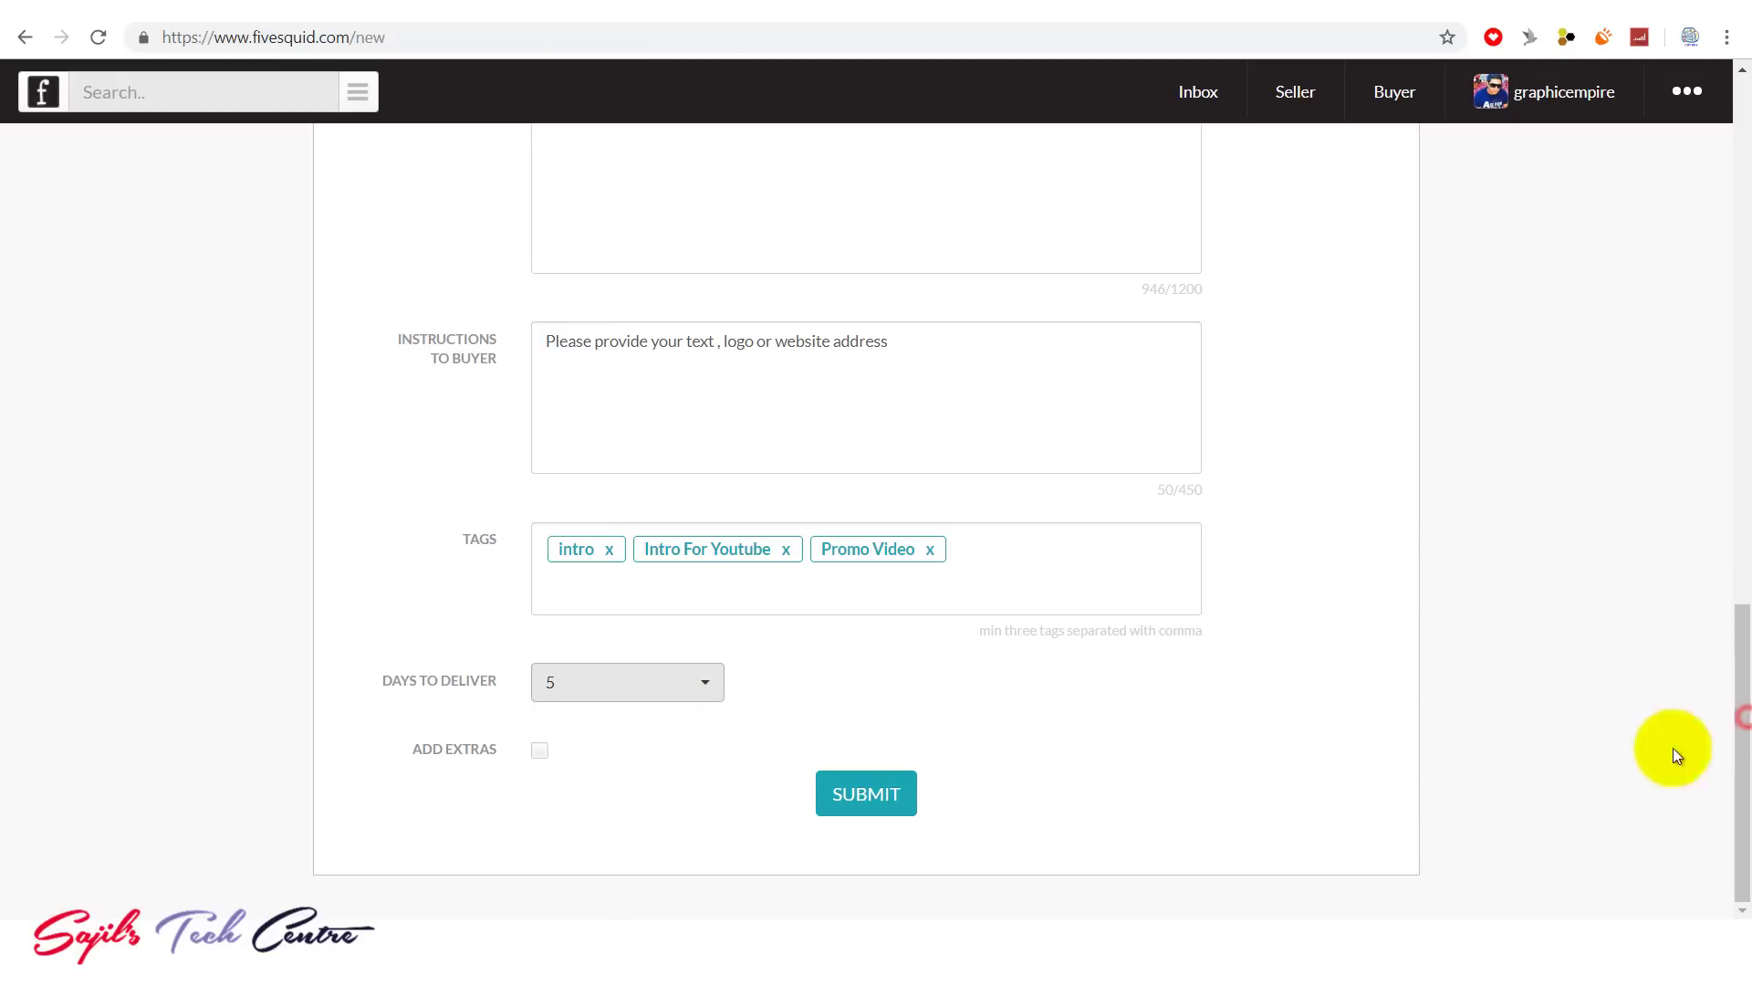
Step: Tick Add Extras and add 'i will deliver this order in 24 hrs' priced £10
click(540, 752)
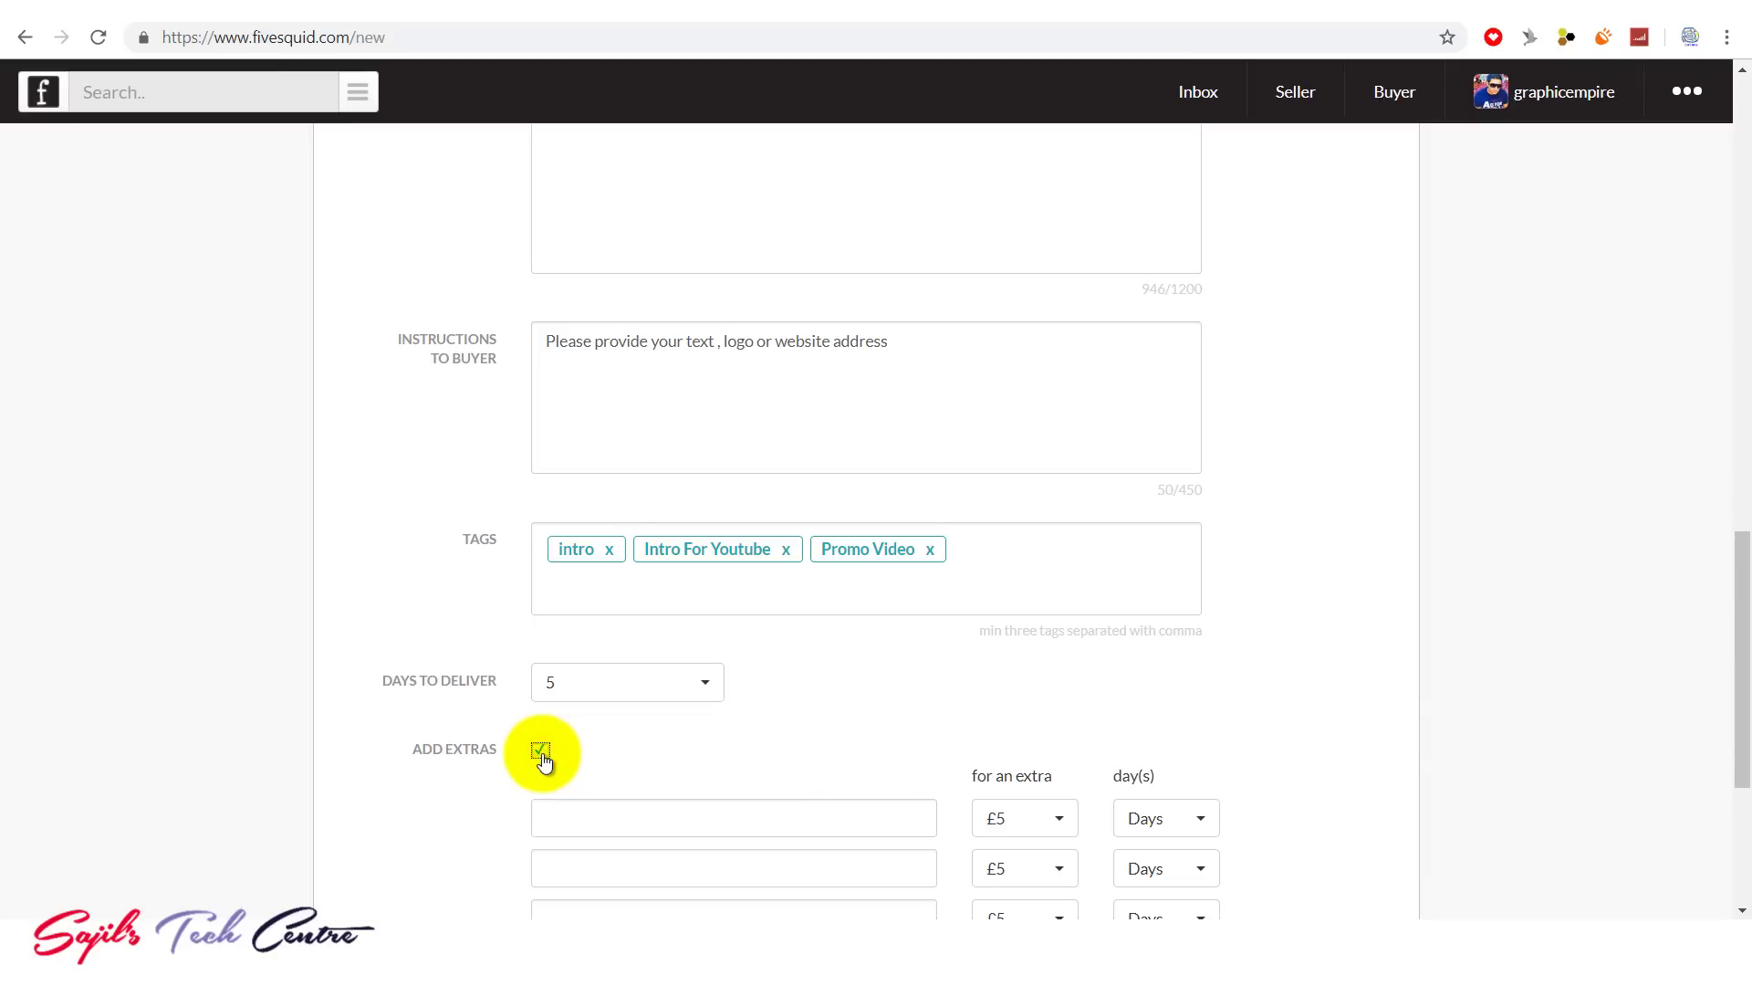
drag(1733, 697, 1733, 794)
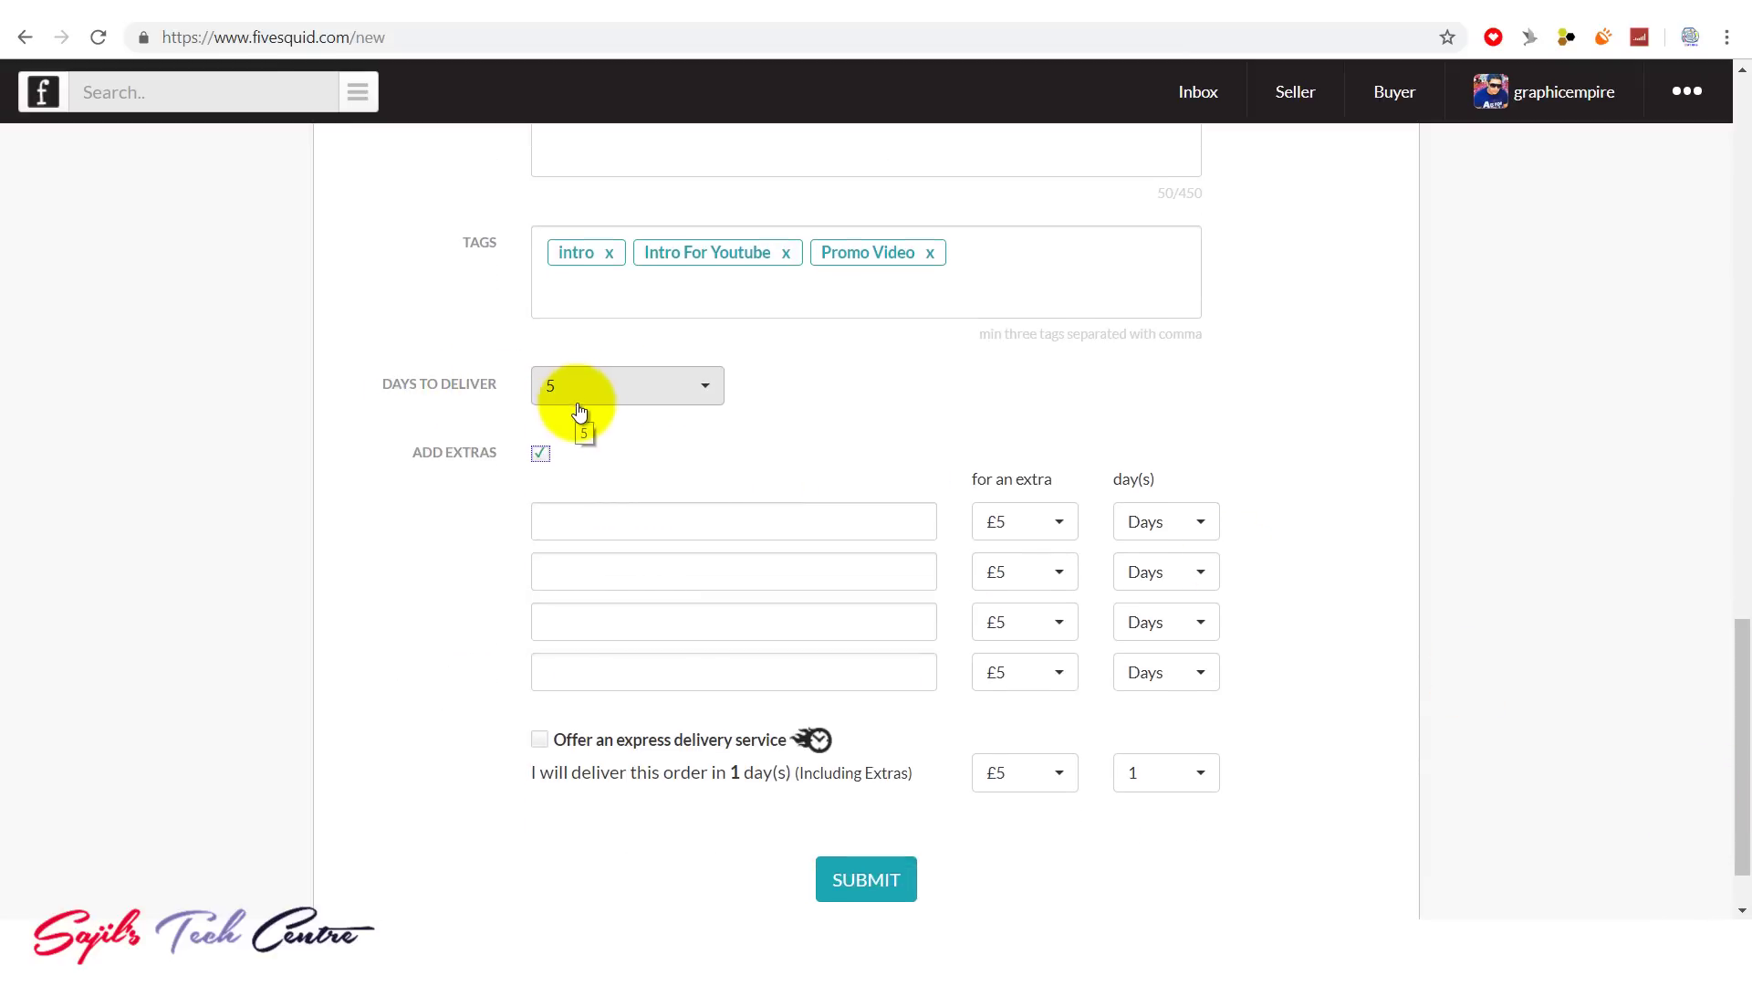
click(689, 528)
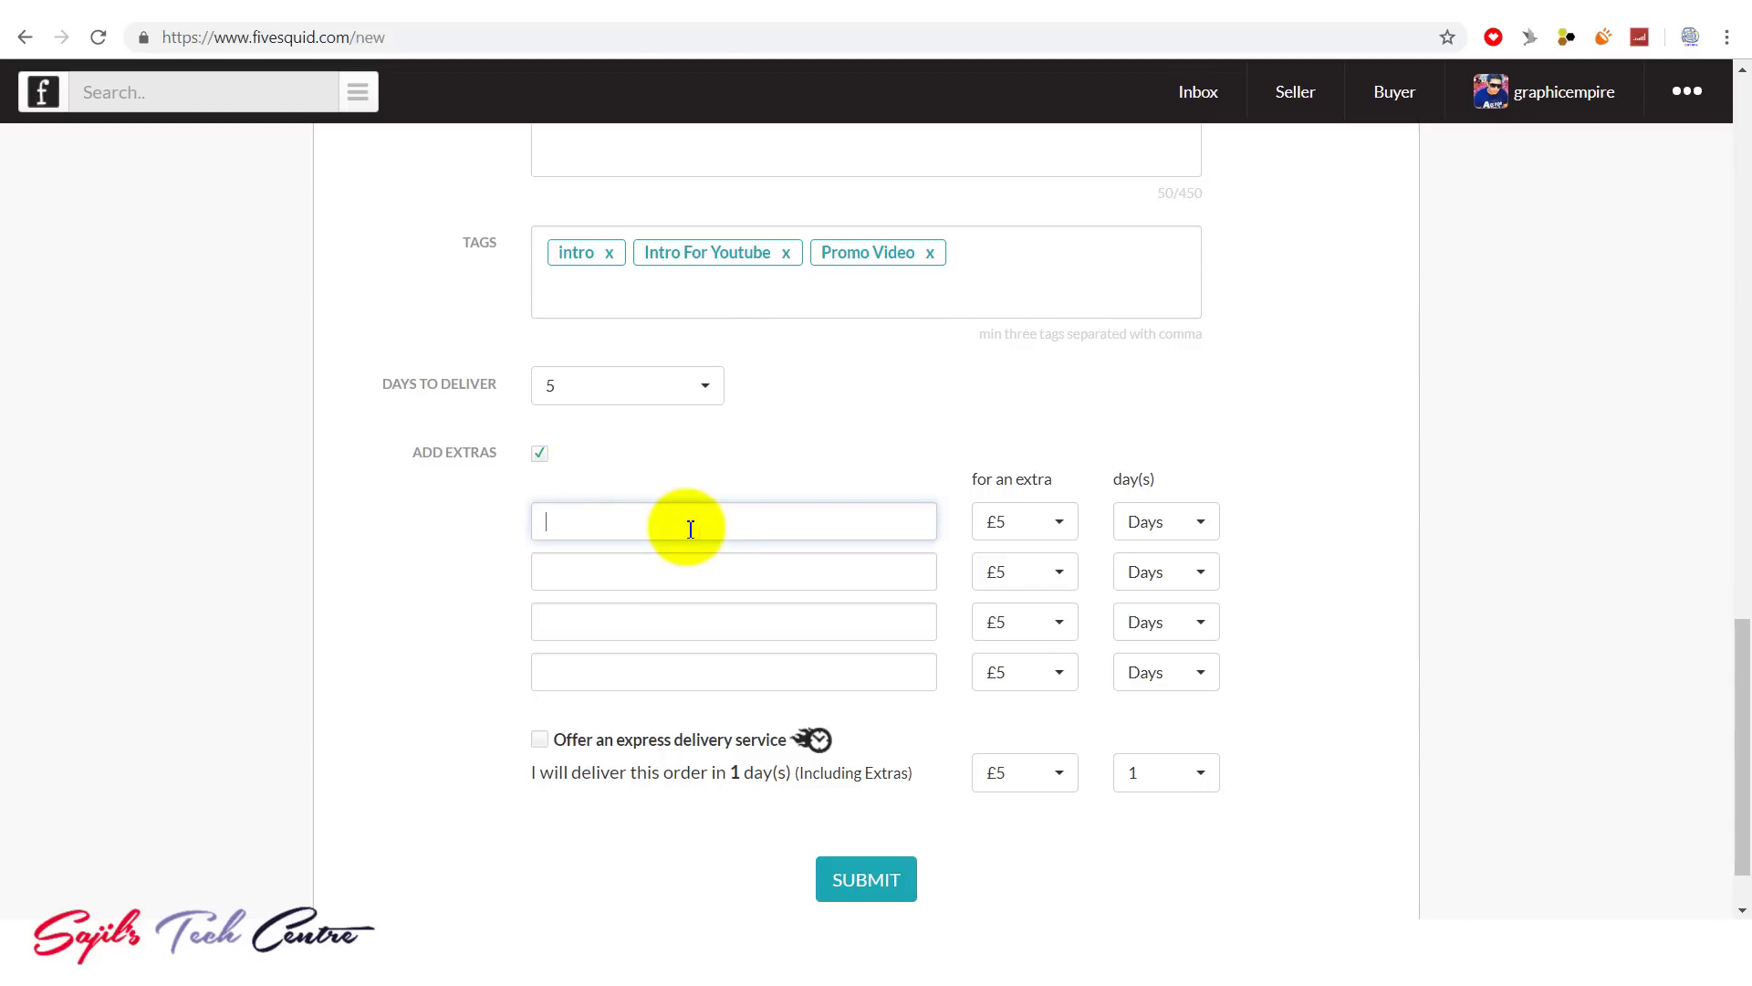
text(i will deliver this order in 24 hrs)
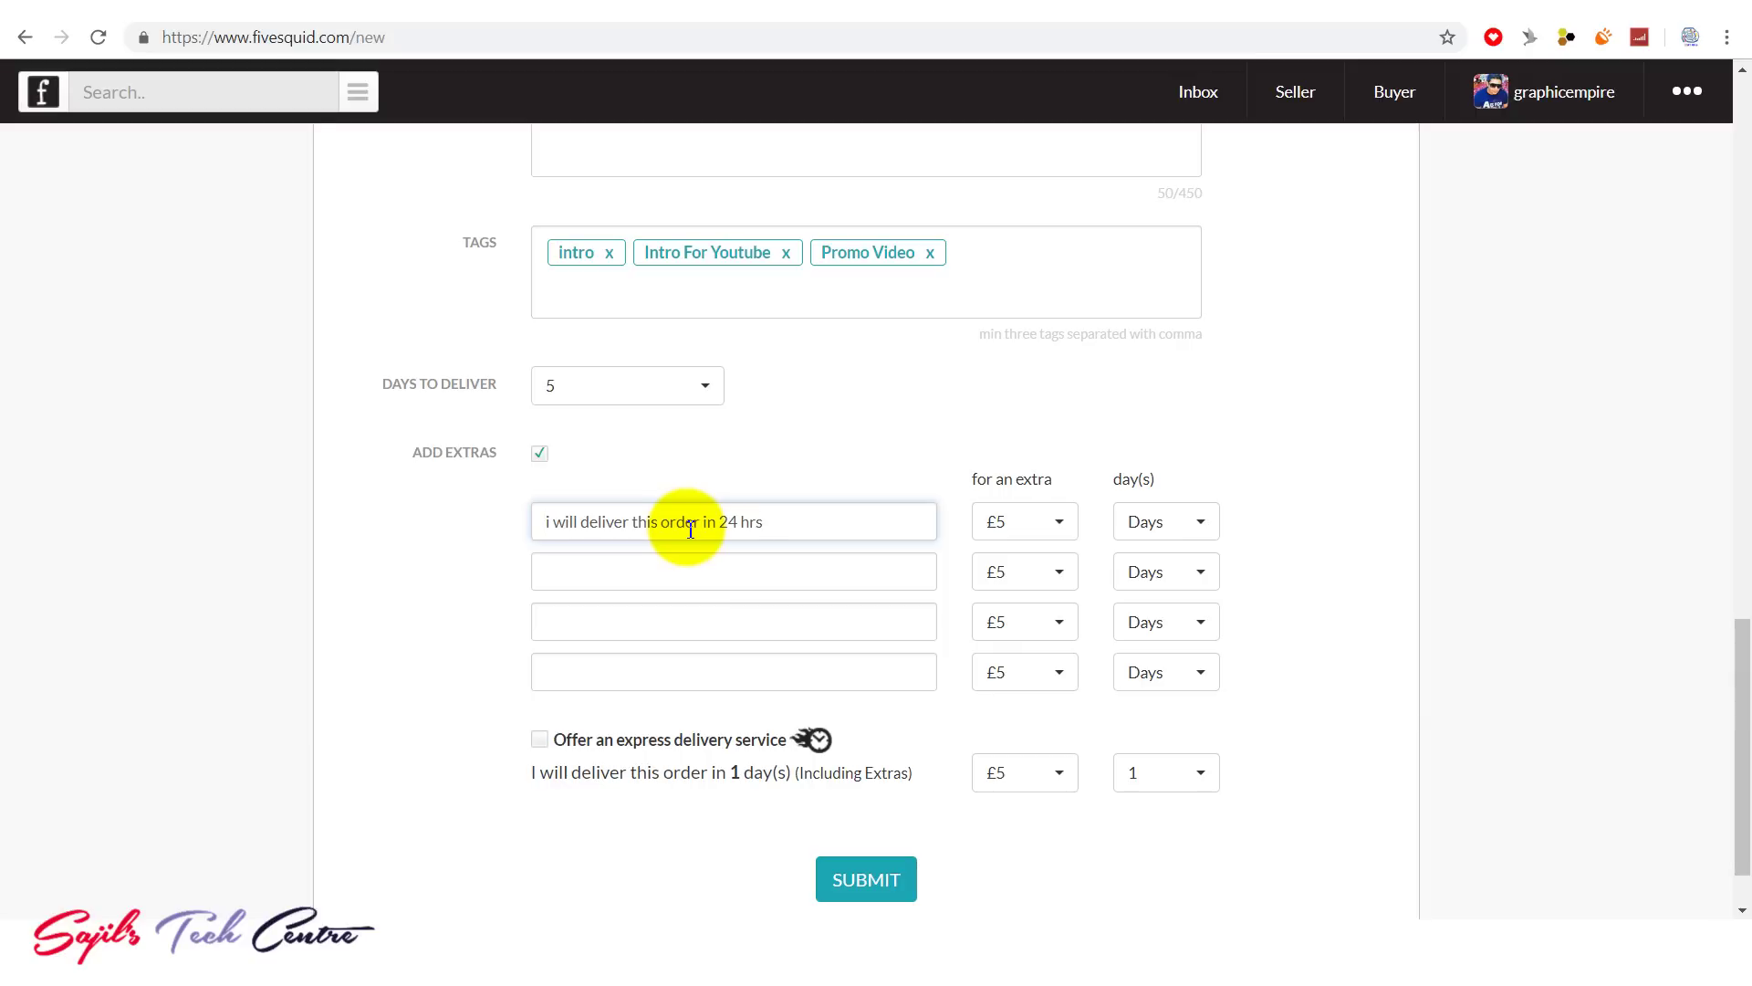
click(1400, 489)
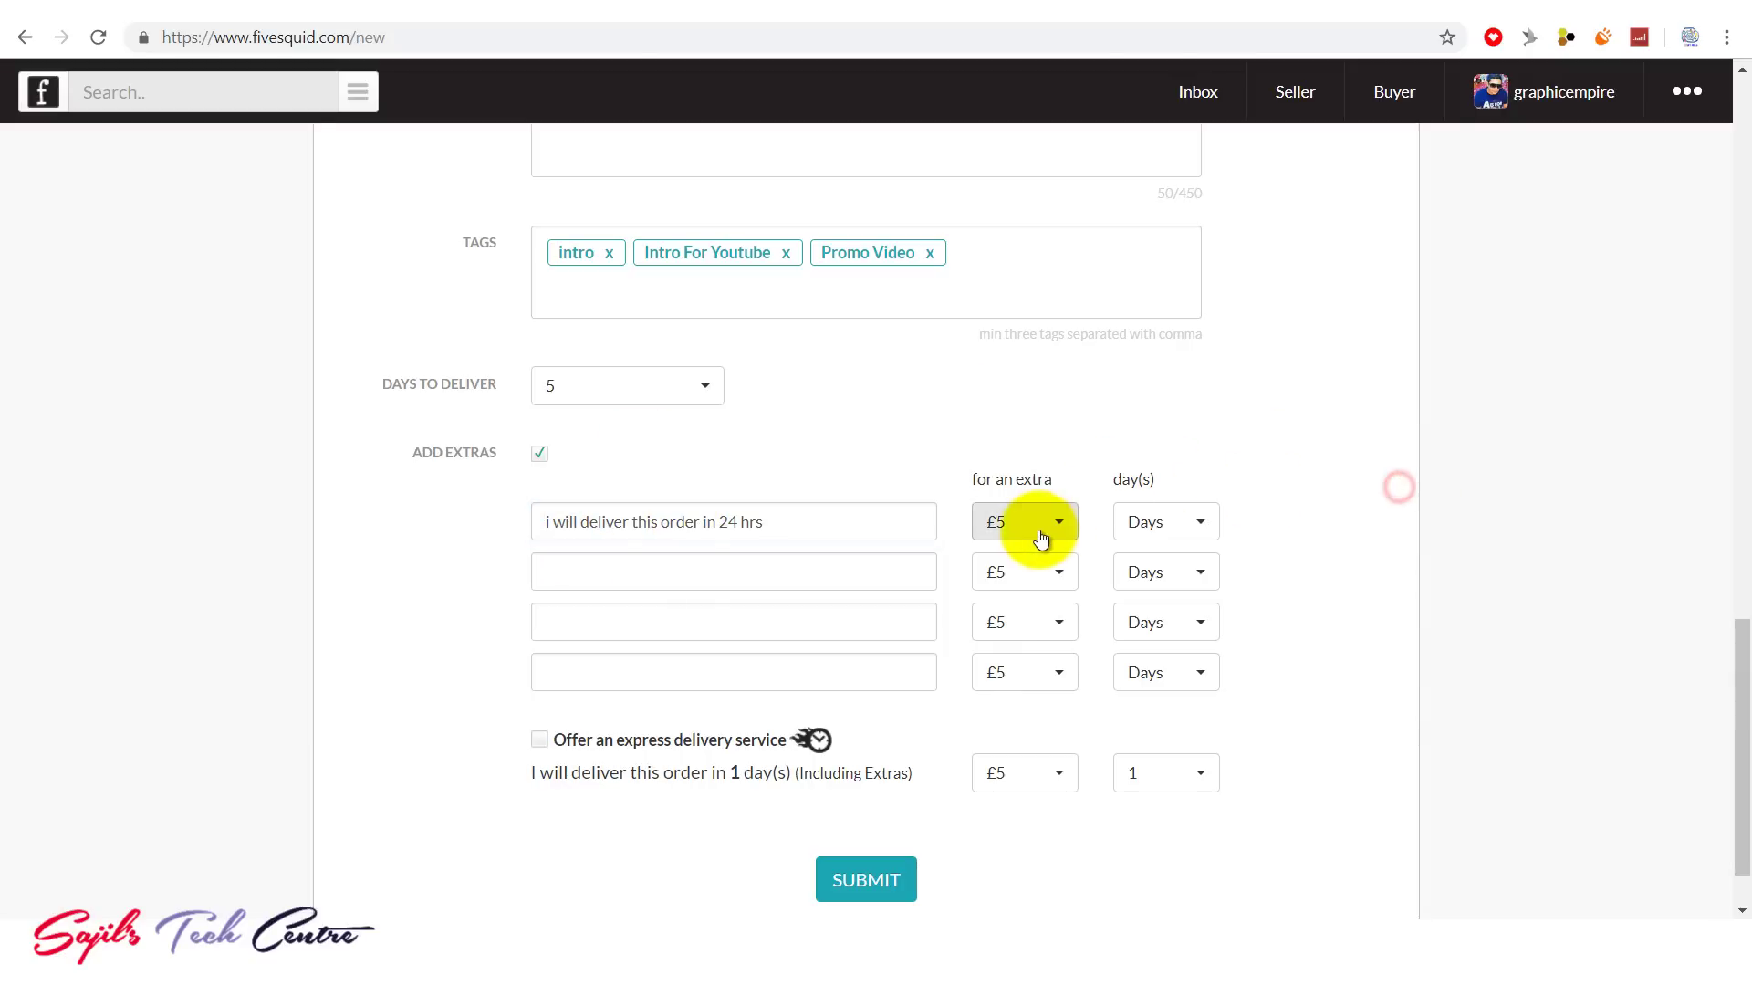
click(1037, 528)
click(1015, 594)
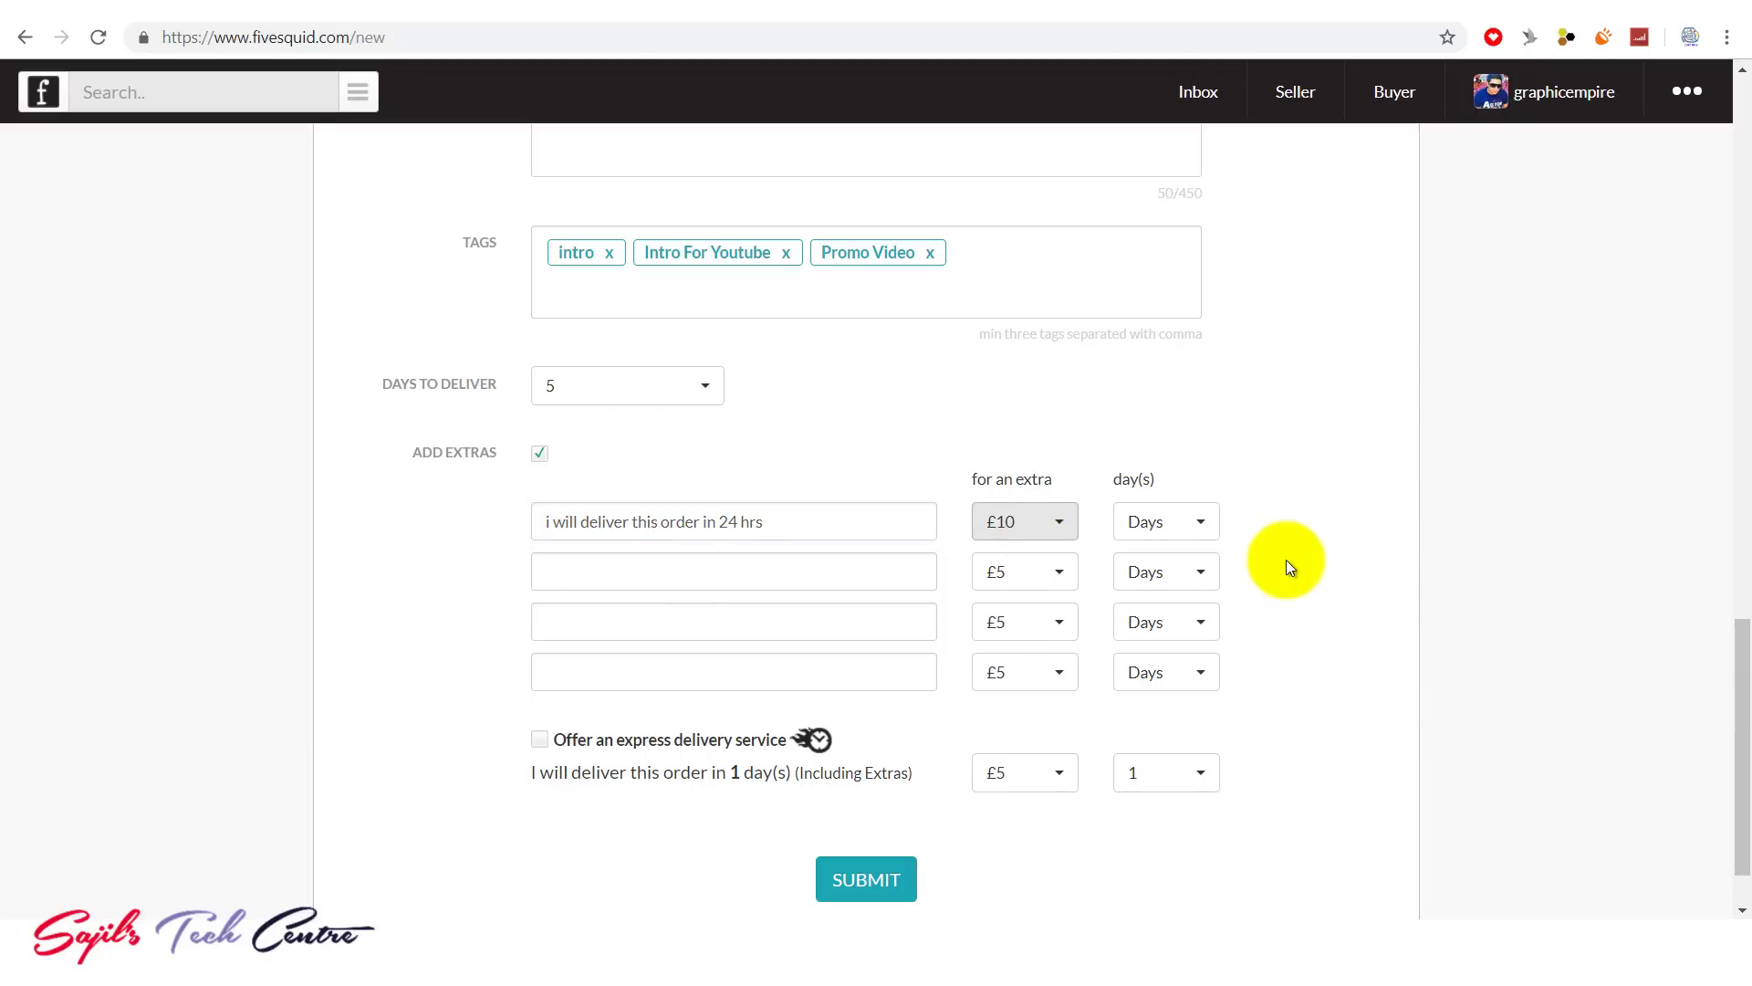
Step: Copy the '1080p High quality HD' wording from the gig description
drag(1739, 672, 1739, 394)
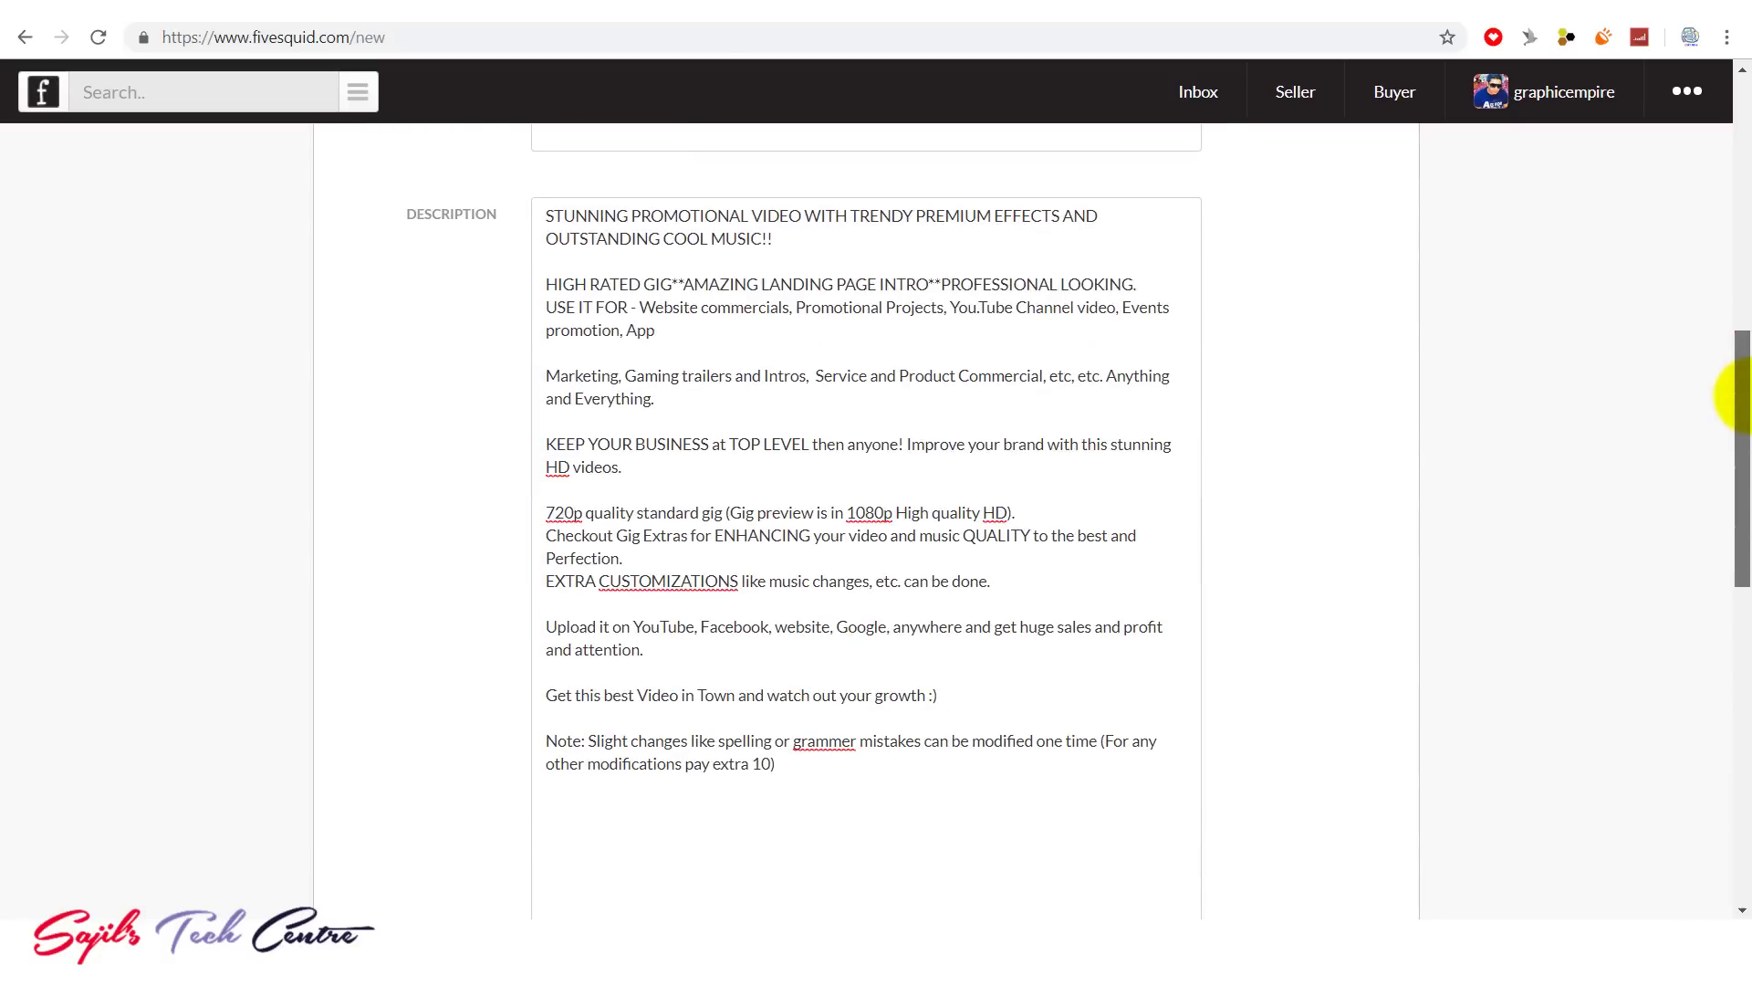
drag(551, 519, 724, 524)
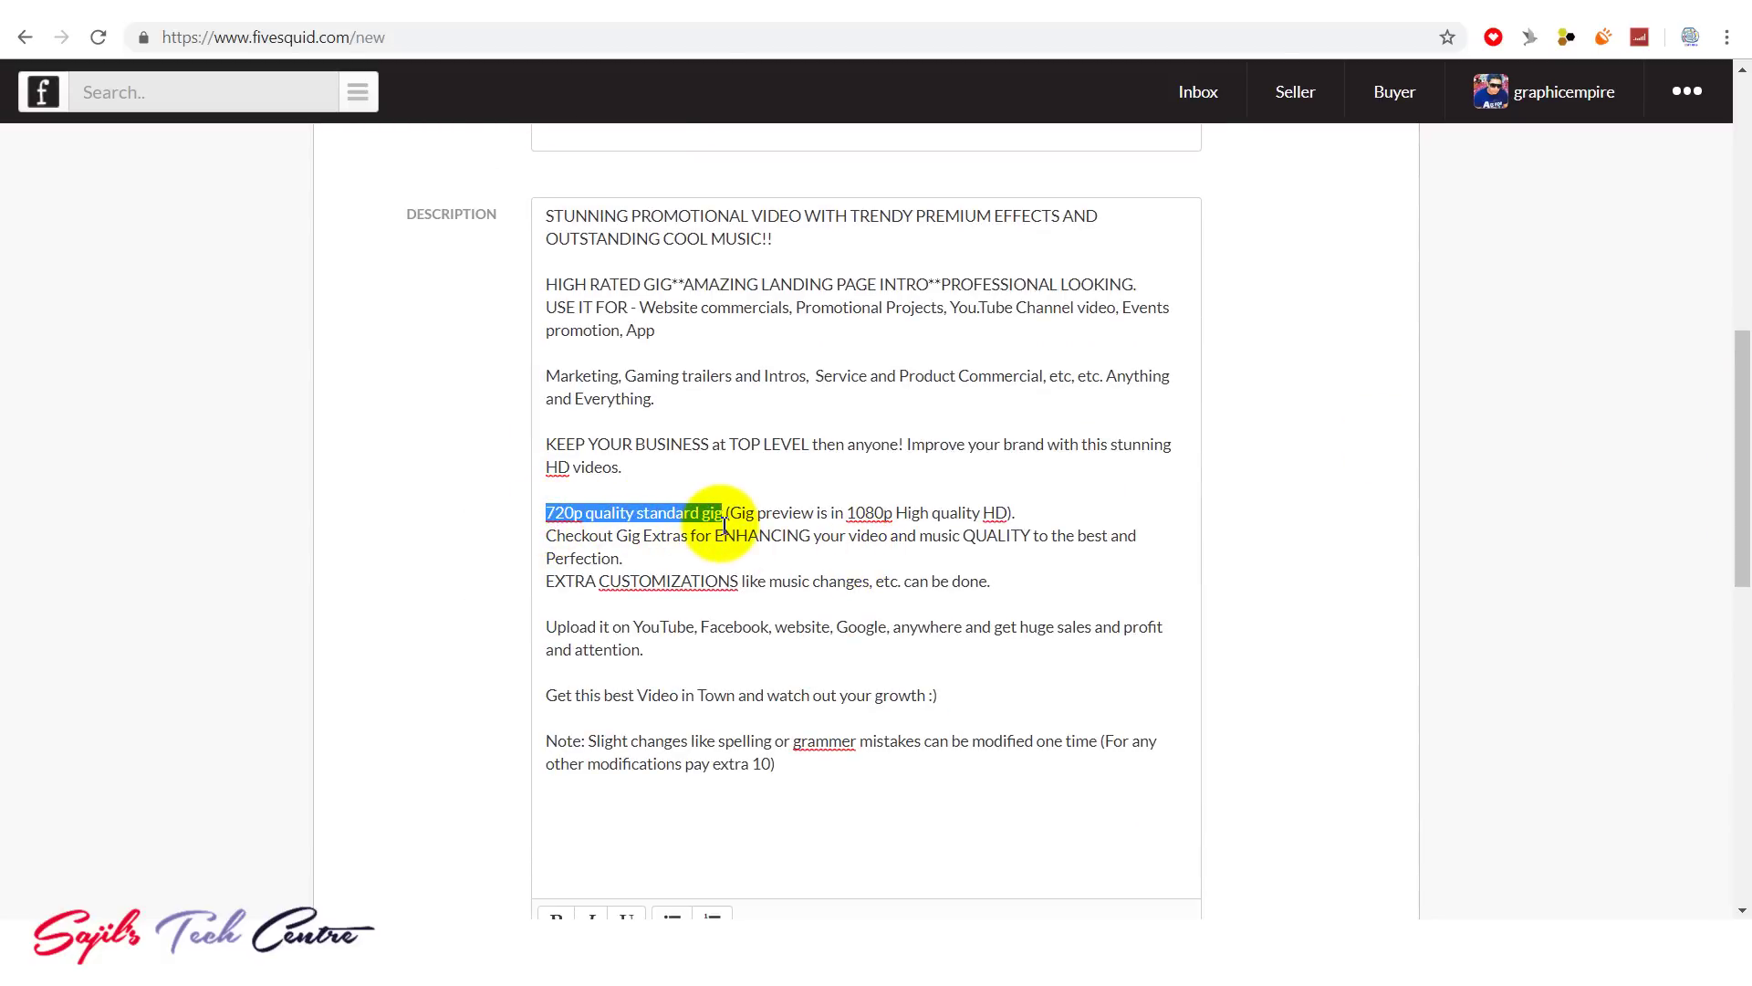
click(630, 537)
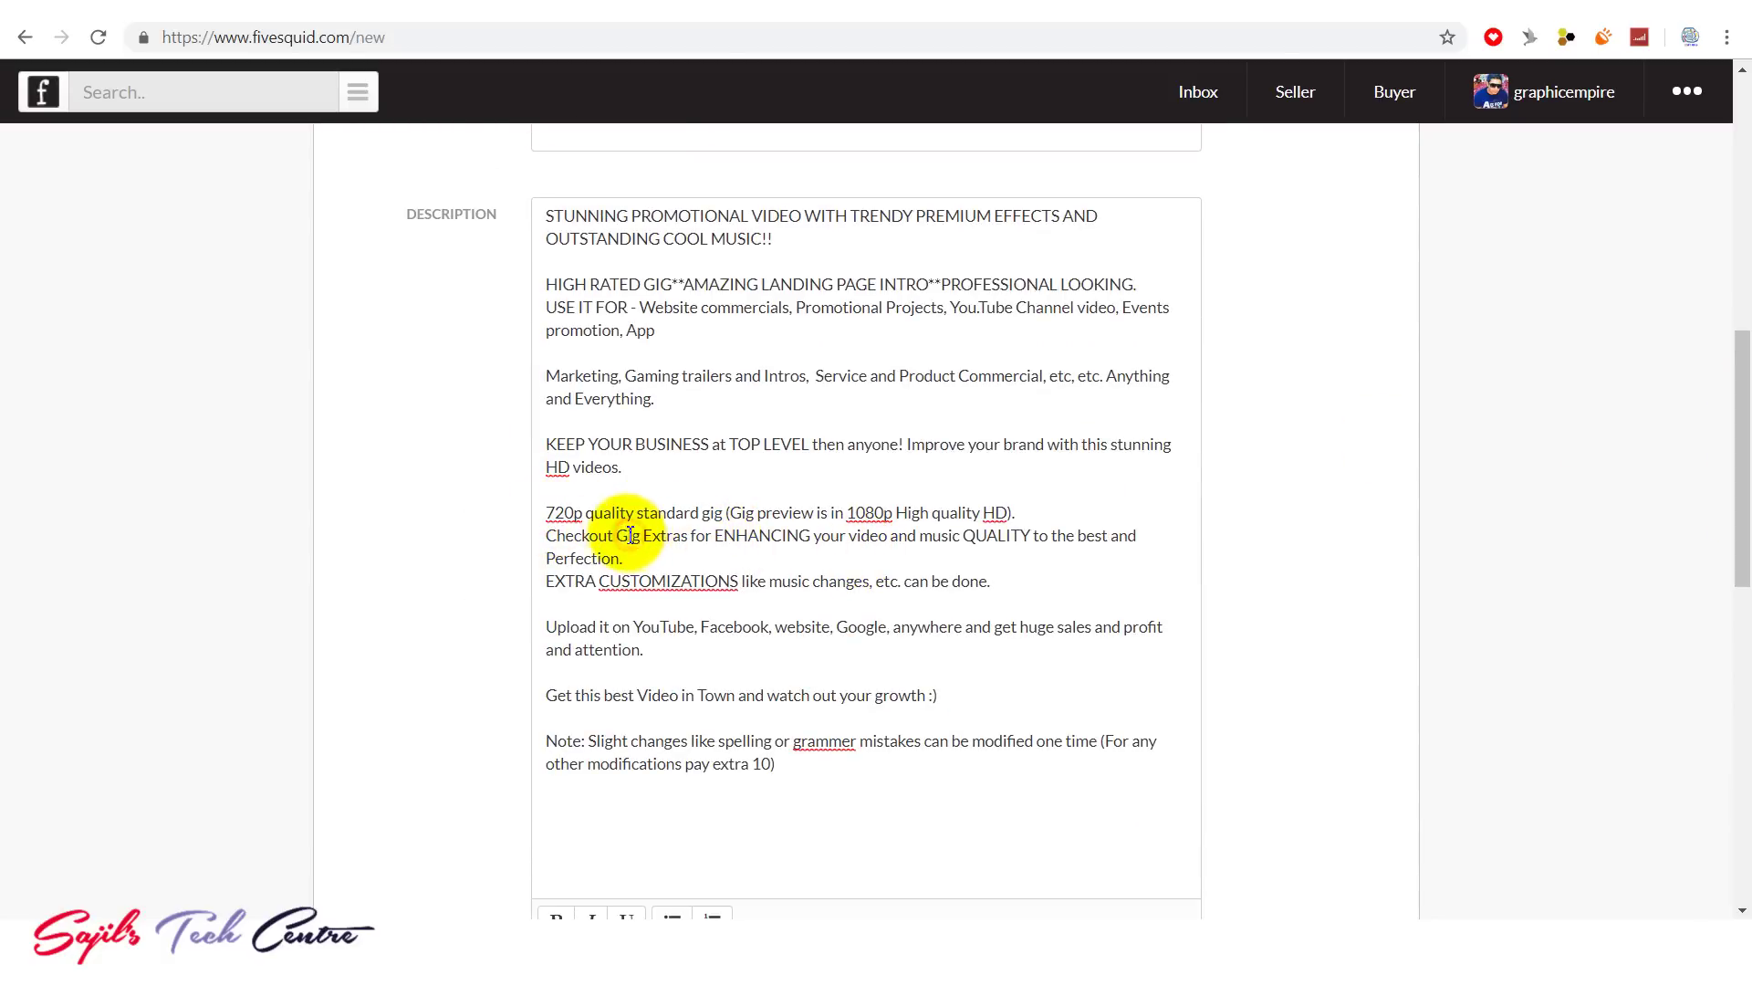
drag(582, 514, 548, 514)
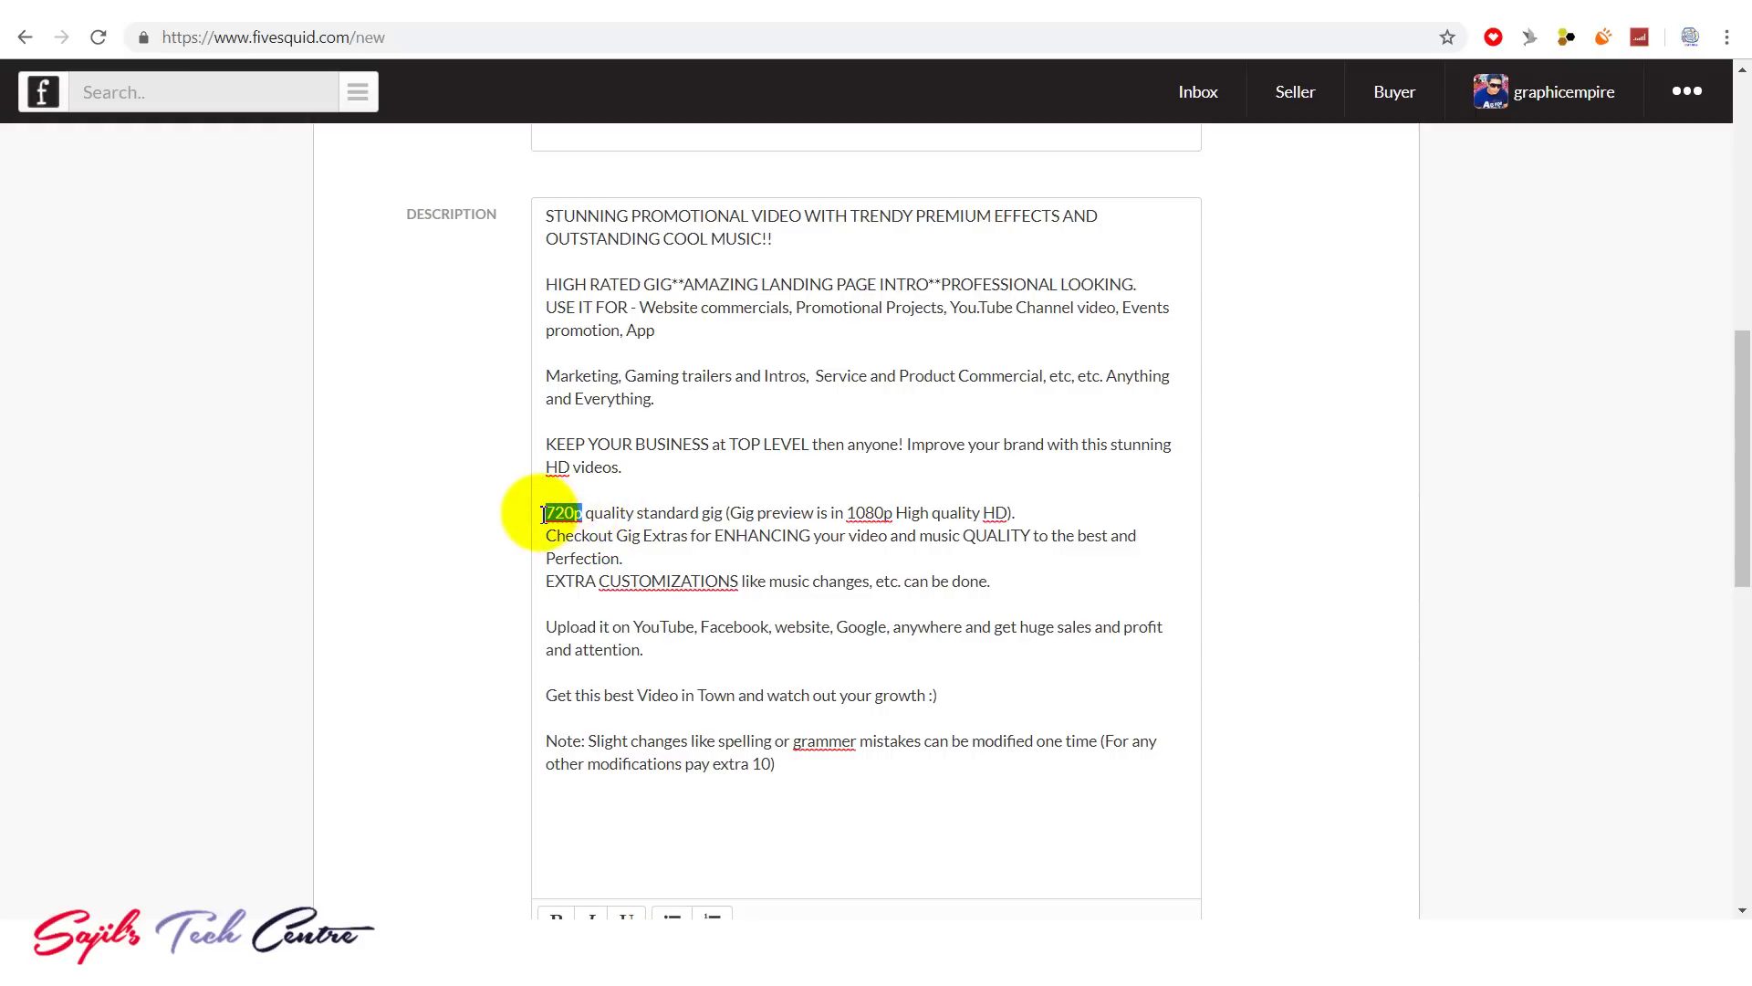
drag(1741, 507, 1721, 535)
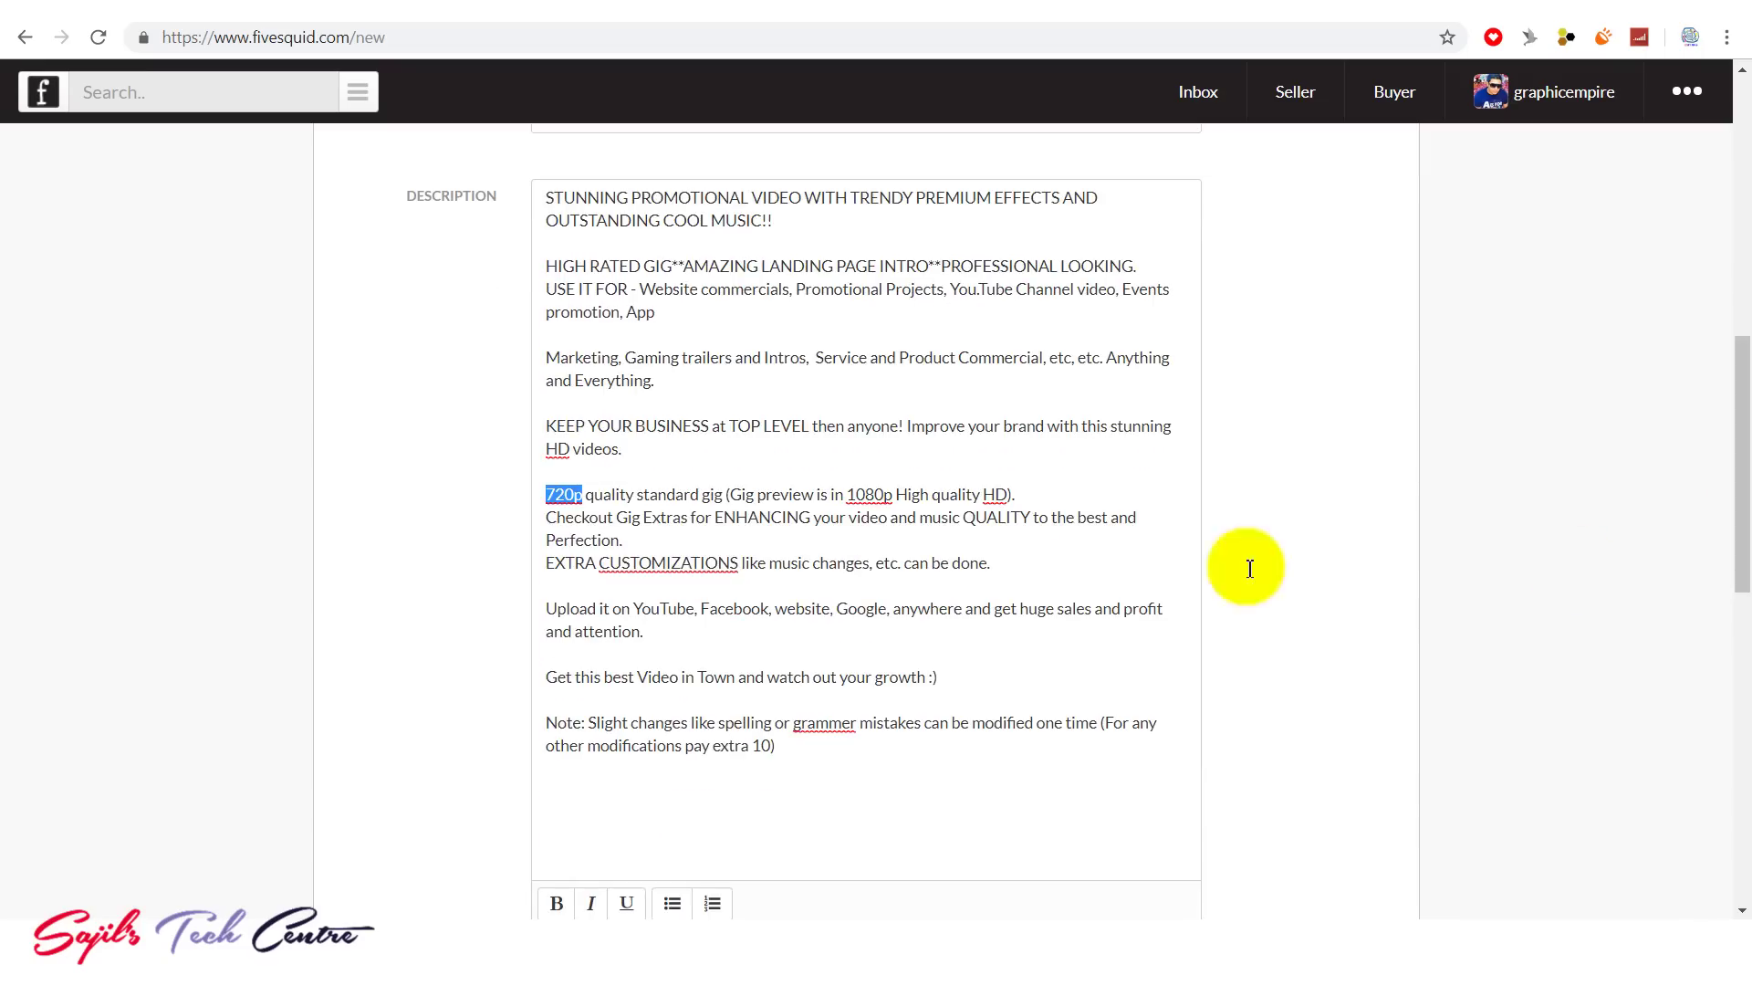
drag(1013, 494, 554, 494)
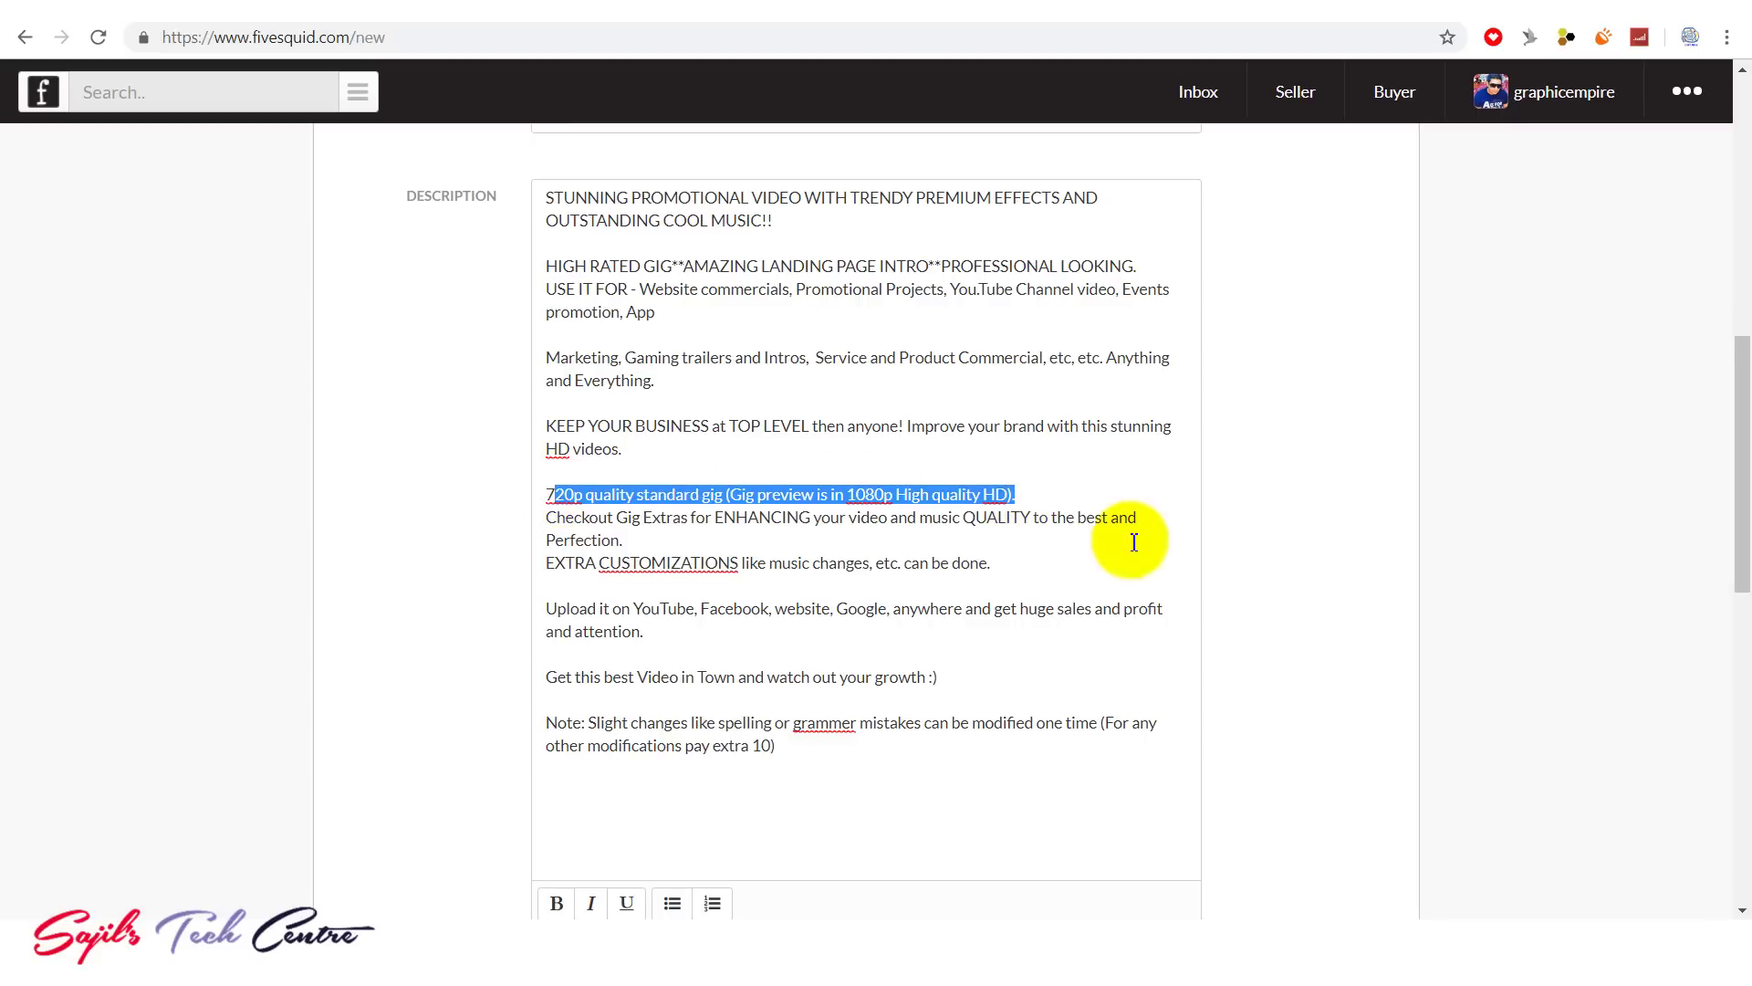
click(813, 515)
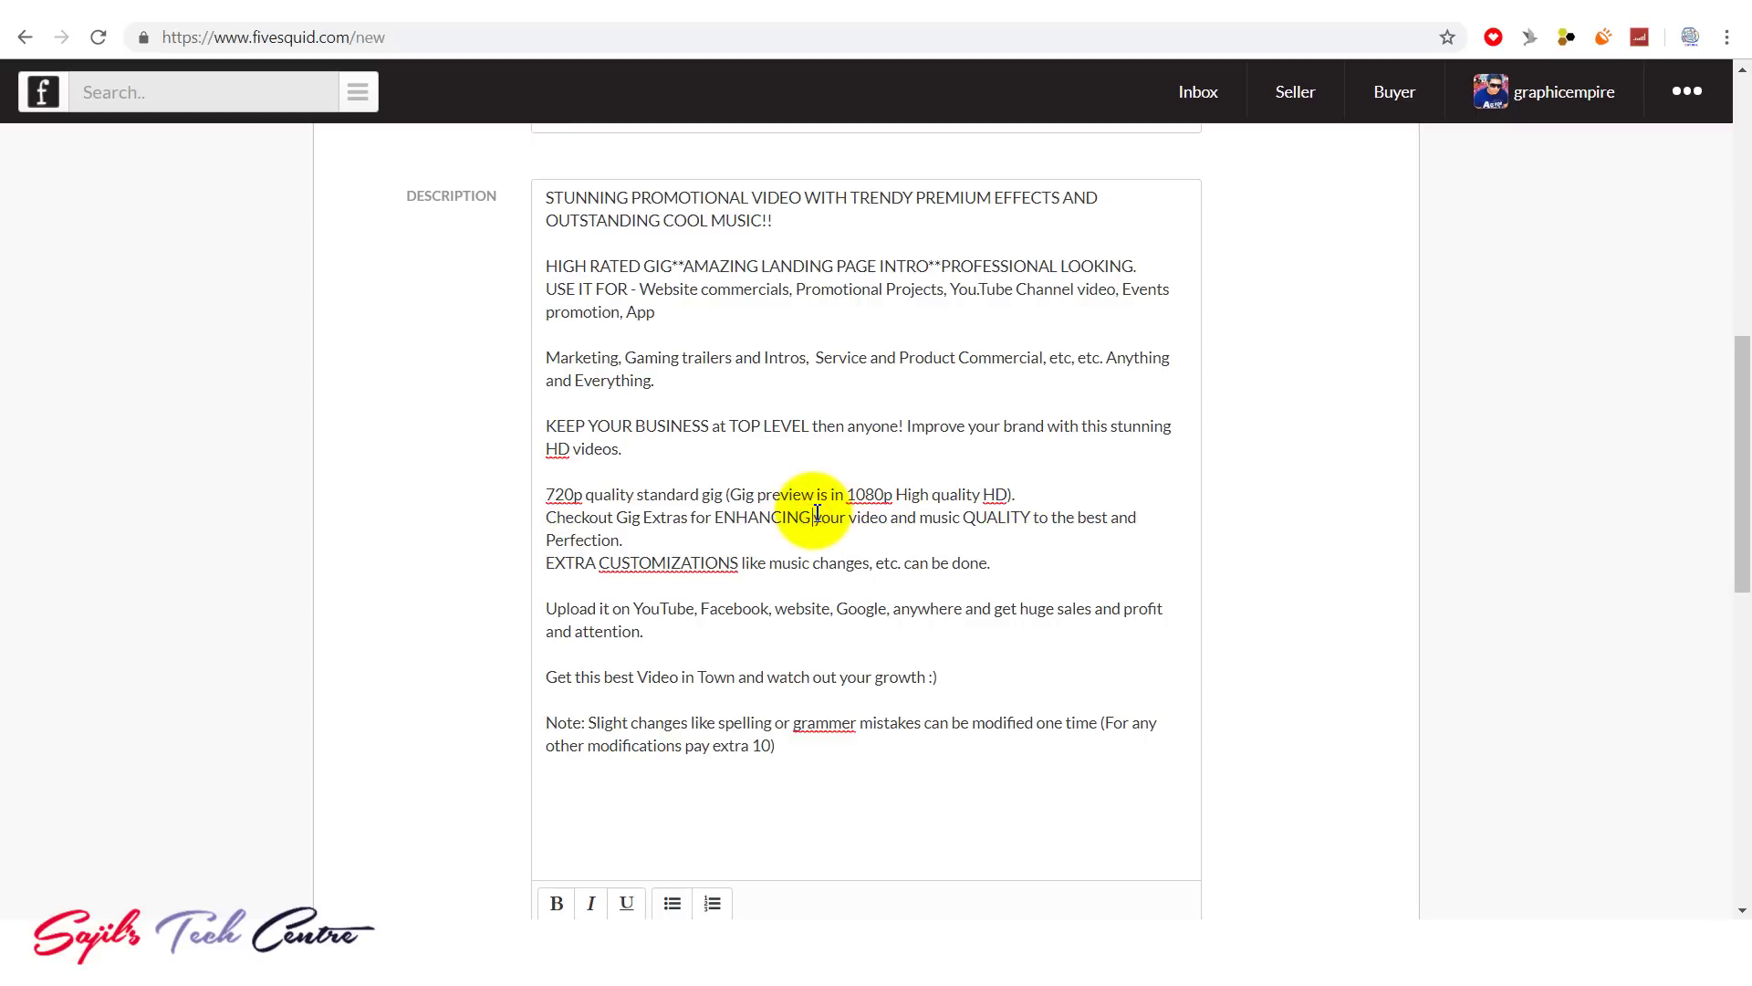
drag(733, 496, 984, 497)
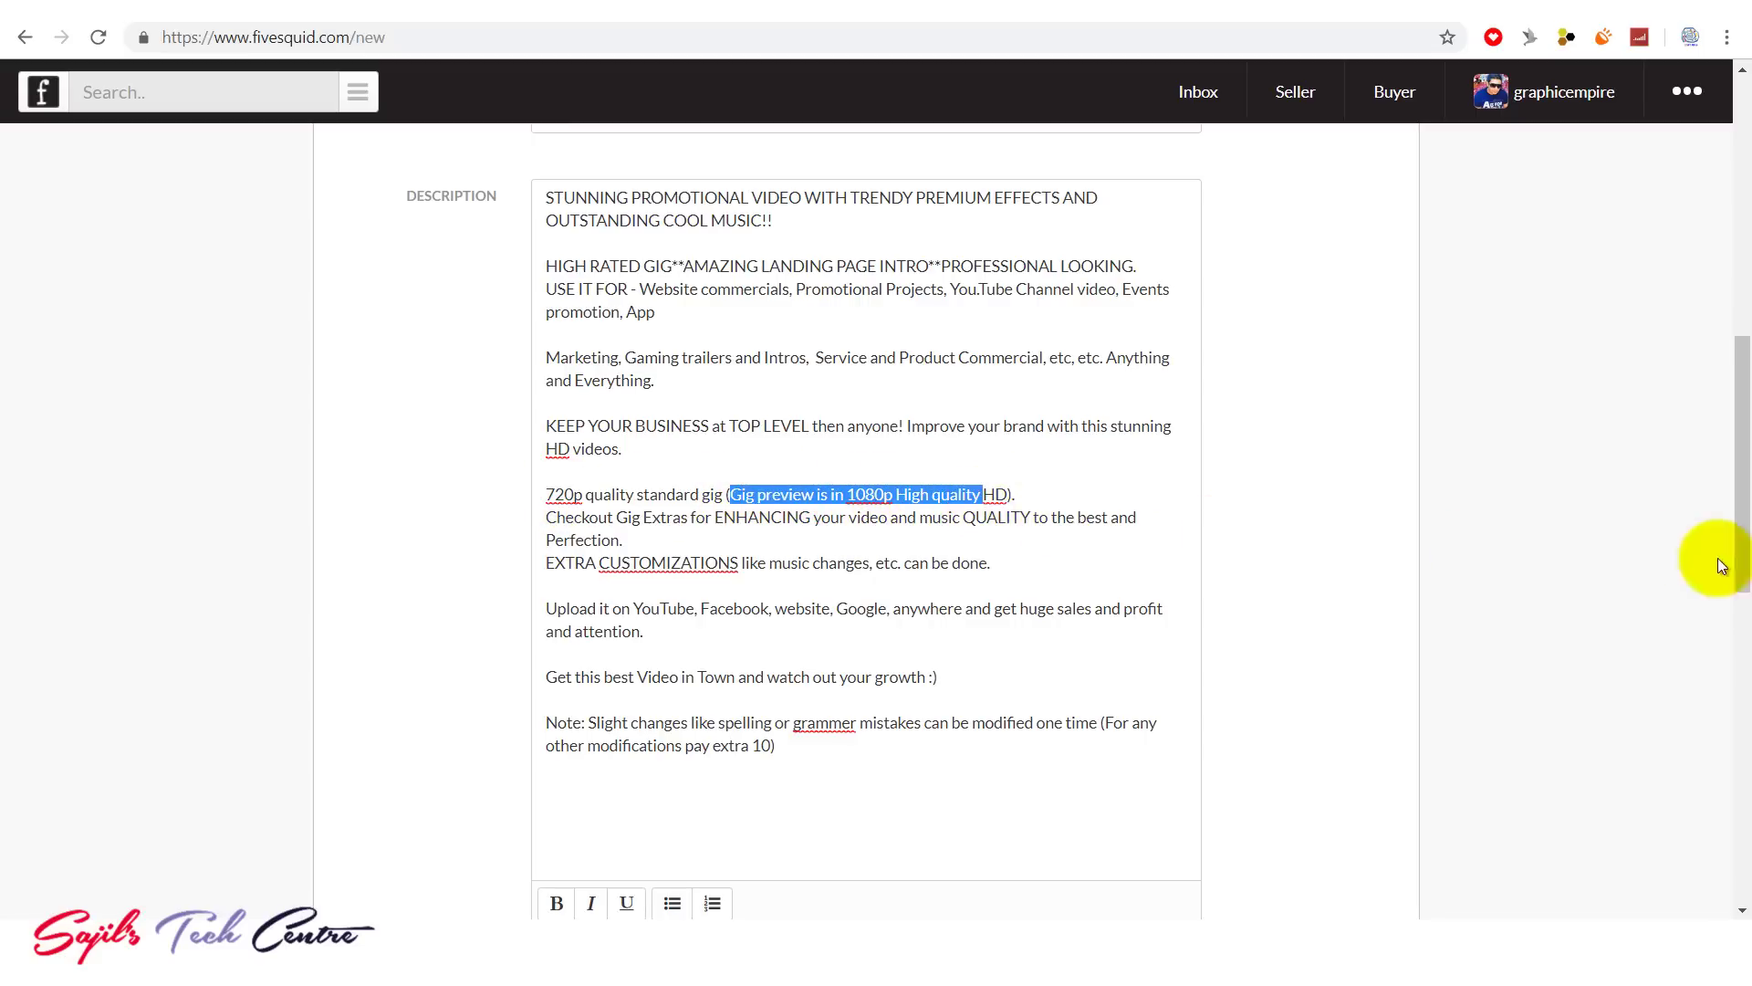
drag(1723, 502, 1748, 708)
scroll(1716, 639, down, 3)
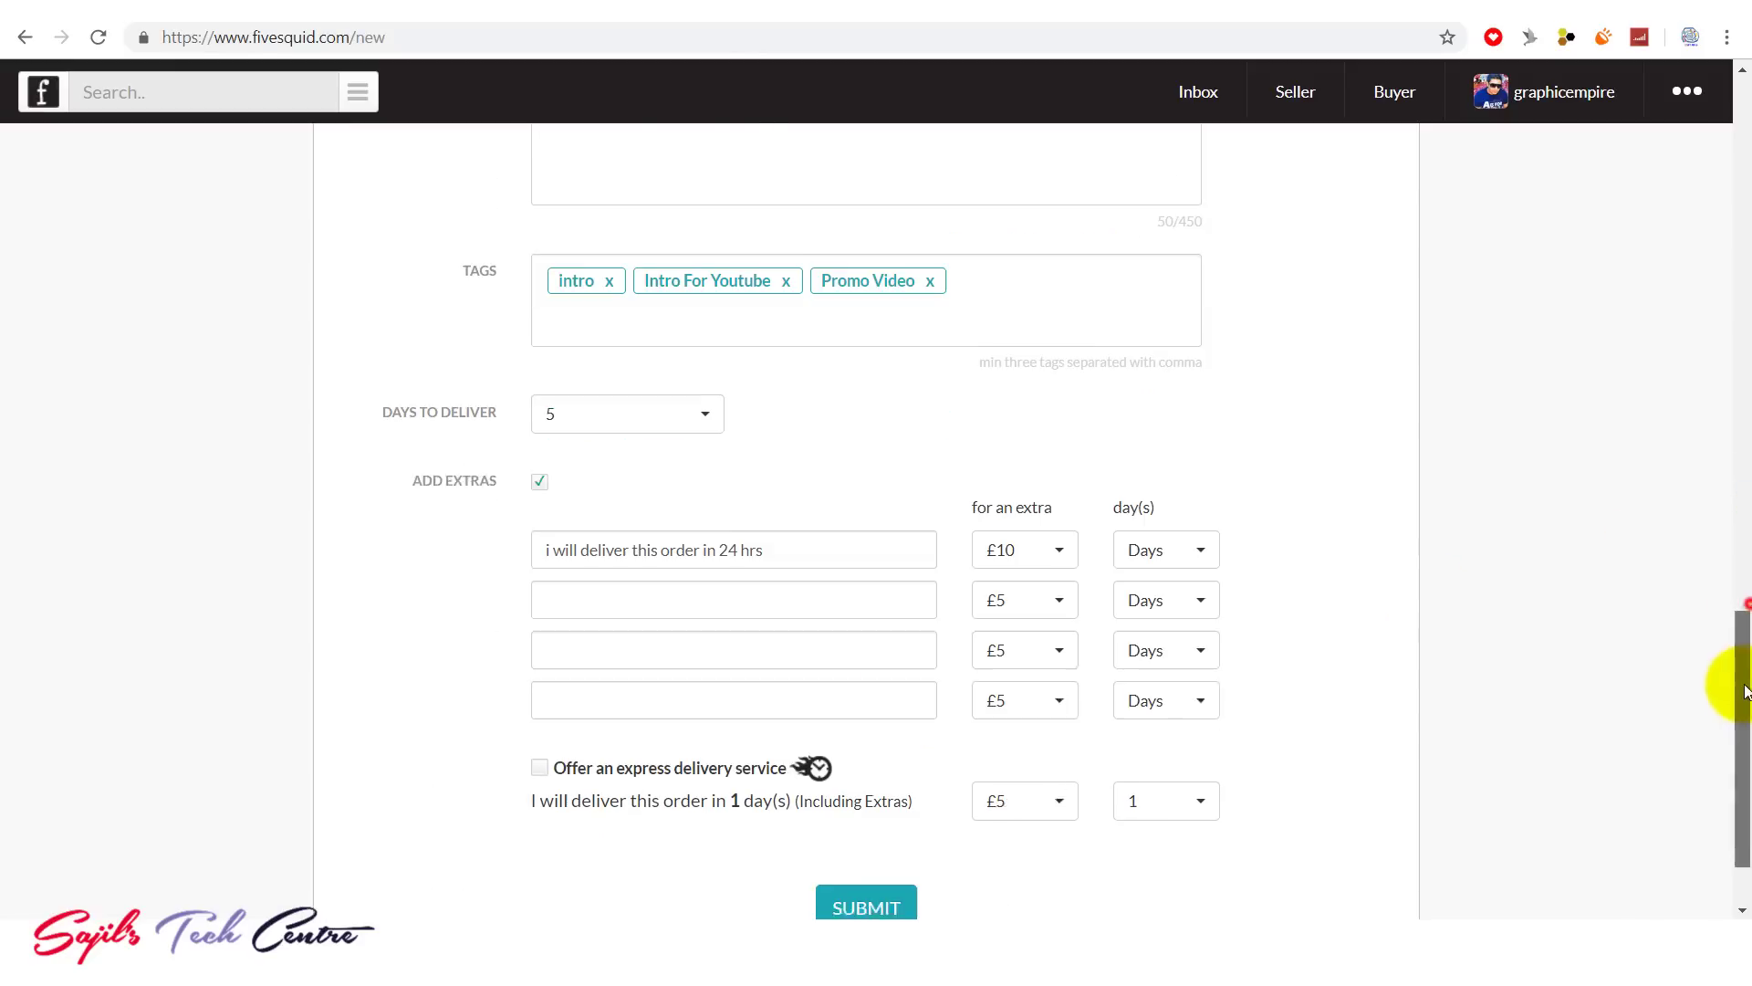
scroll(858, 502, up, 7)
drag(847, 181, 1002, 182)
right_click(1002, 182)
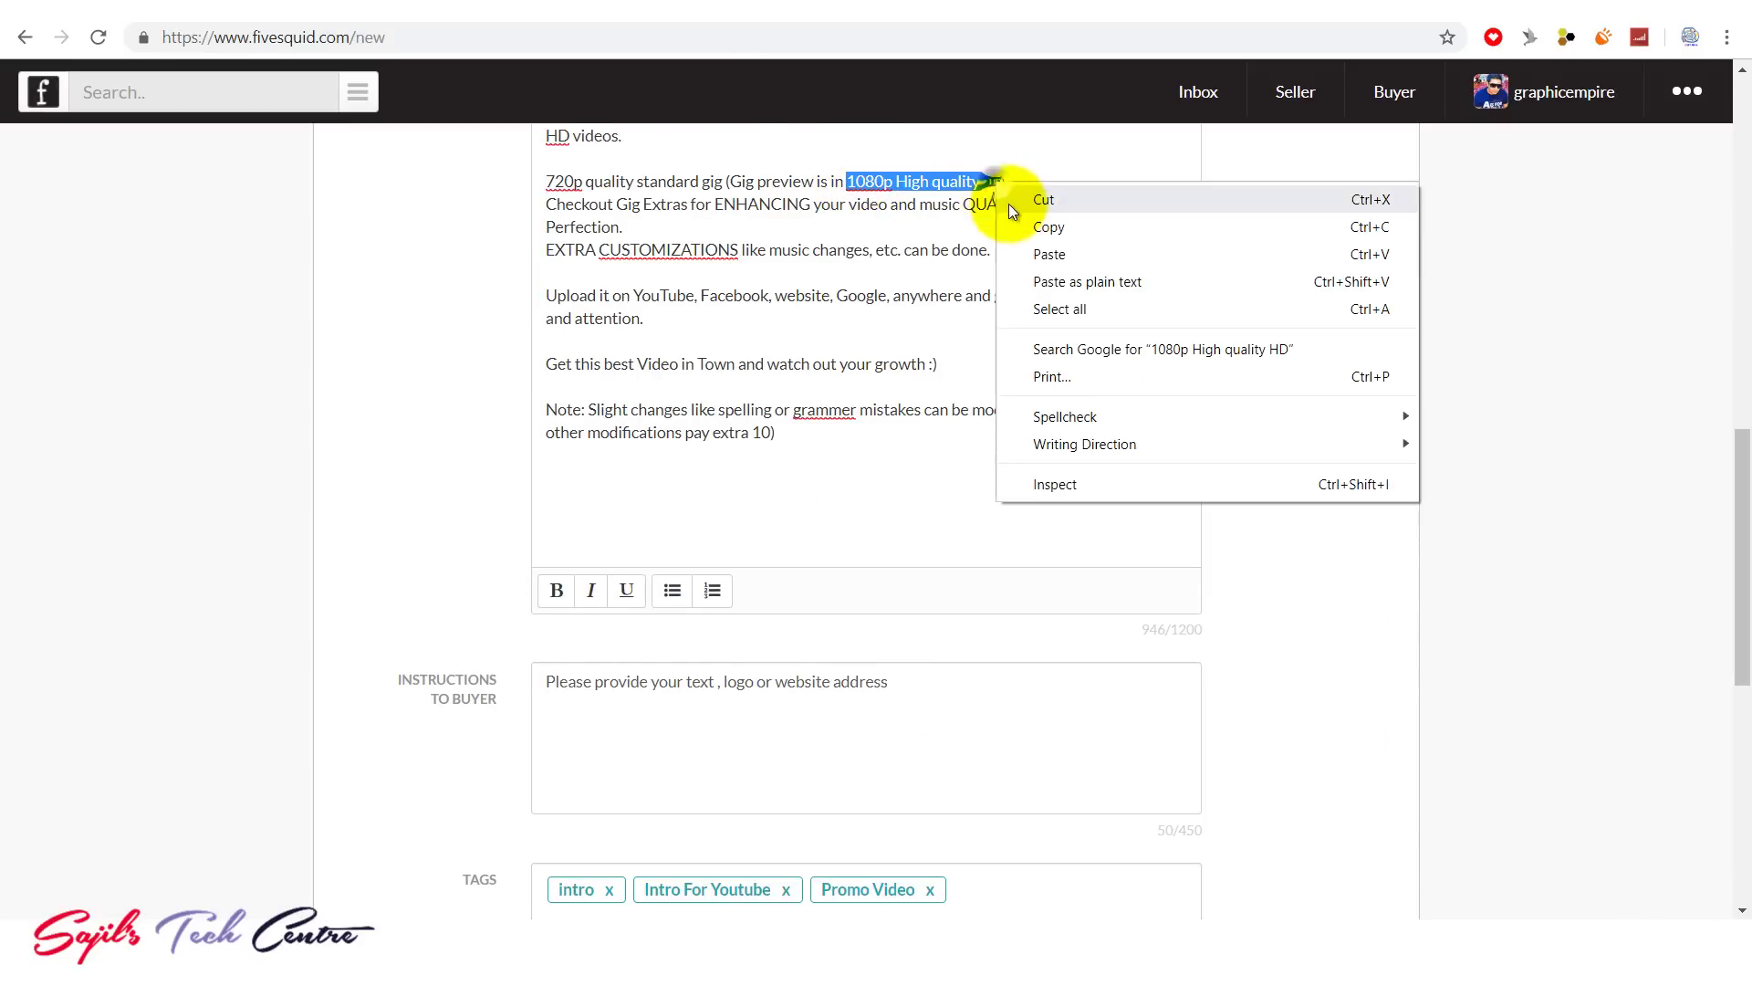
click(1031, 257)
Step: Paste the copied text into the second extra and price it at £20
scroll(1118, 684, down, 5)
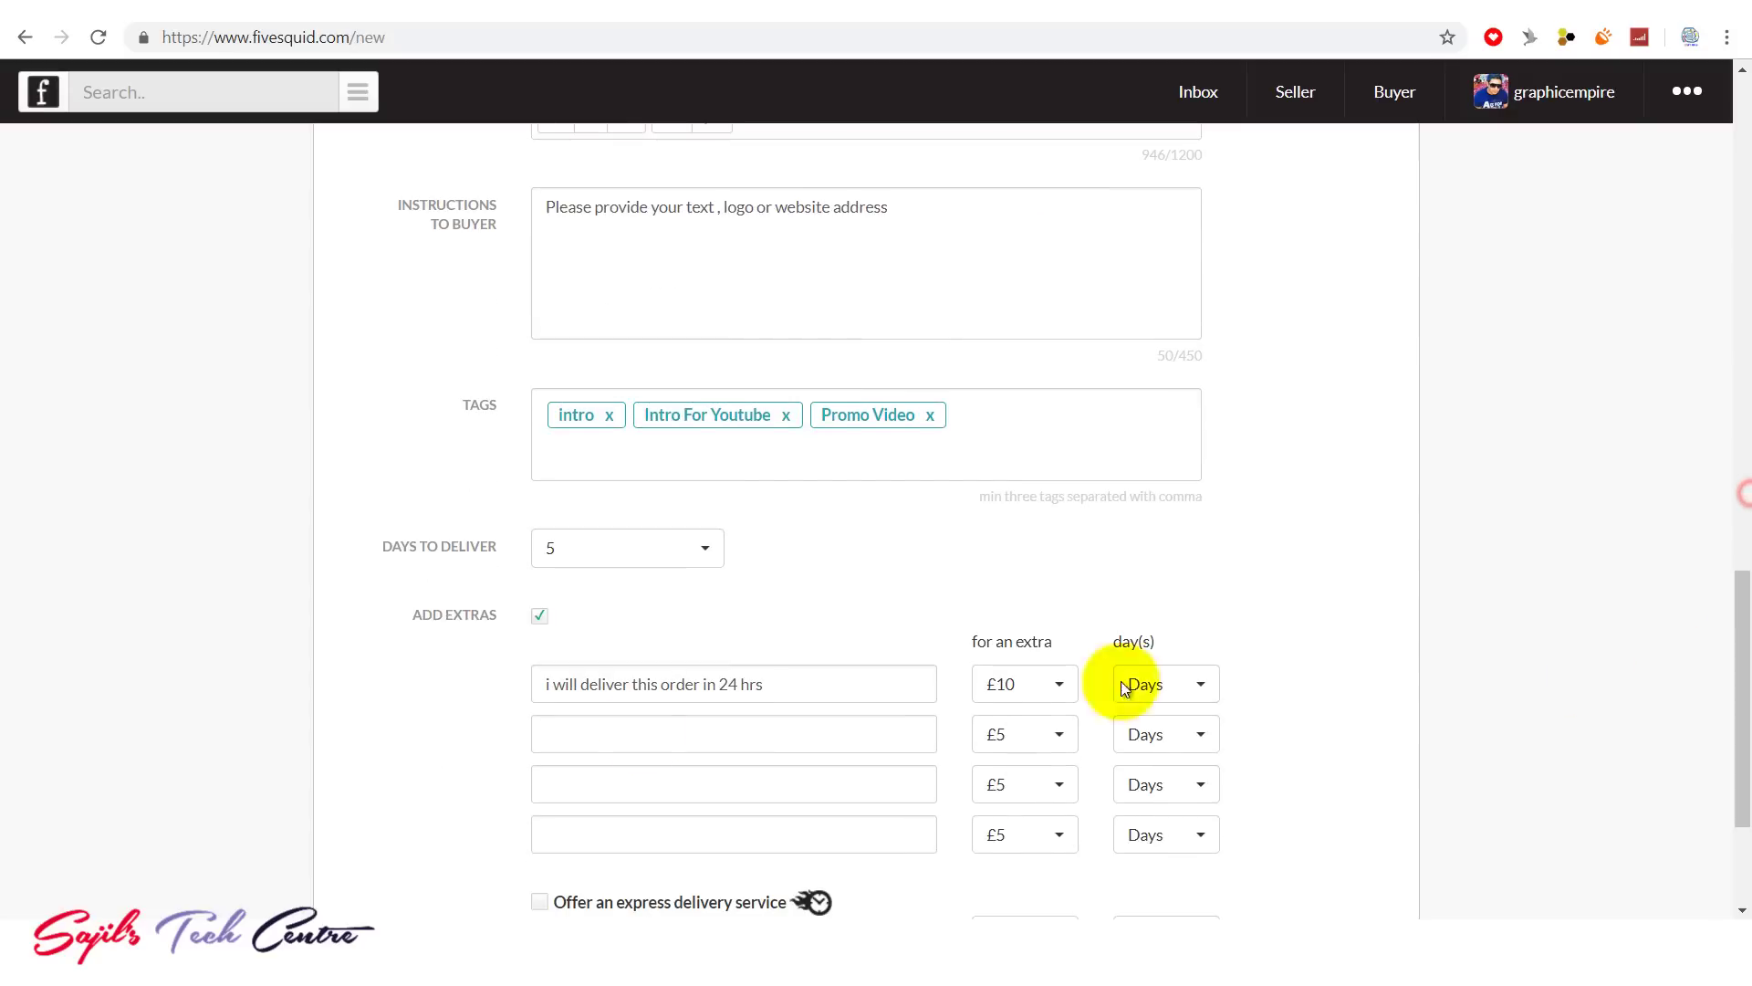
right_click(591, 739)
click(708, 558)
scroll(1662, 735, down, 3)
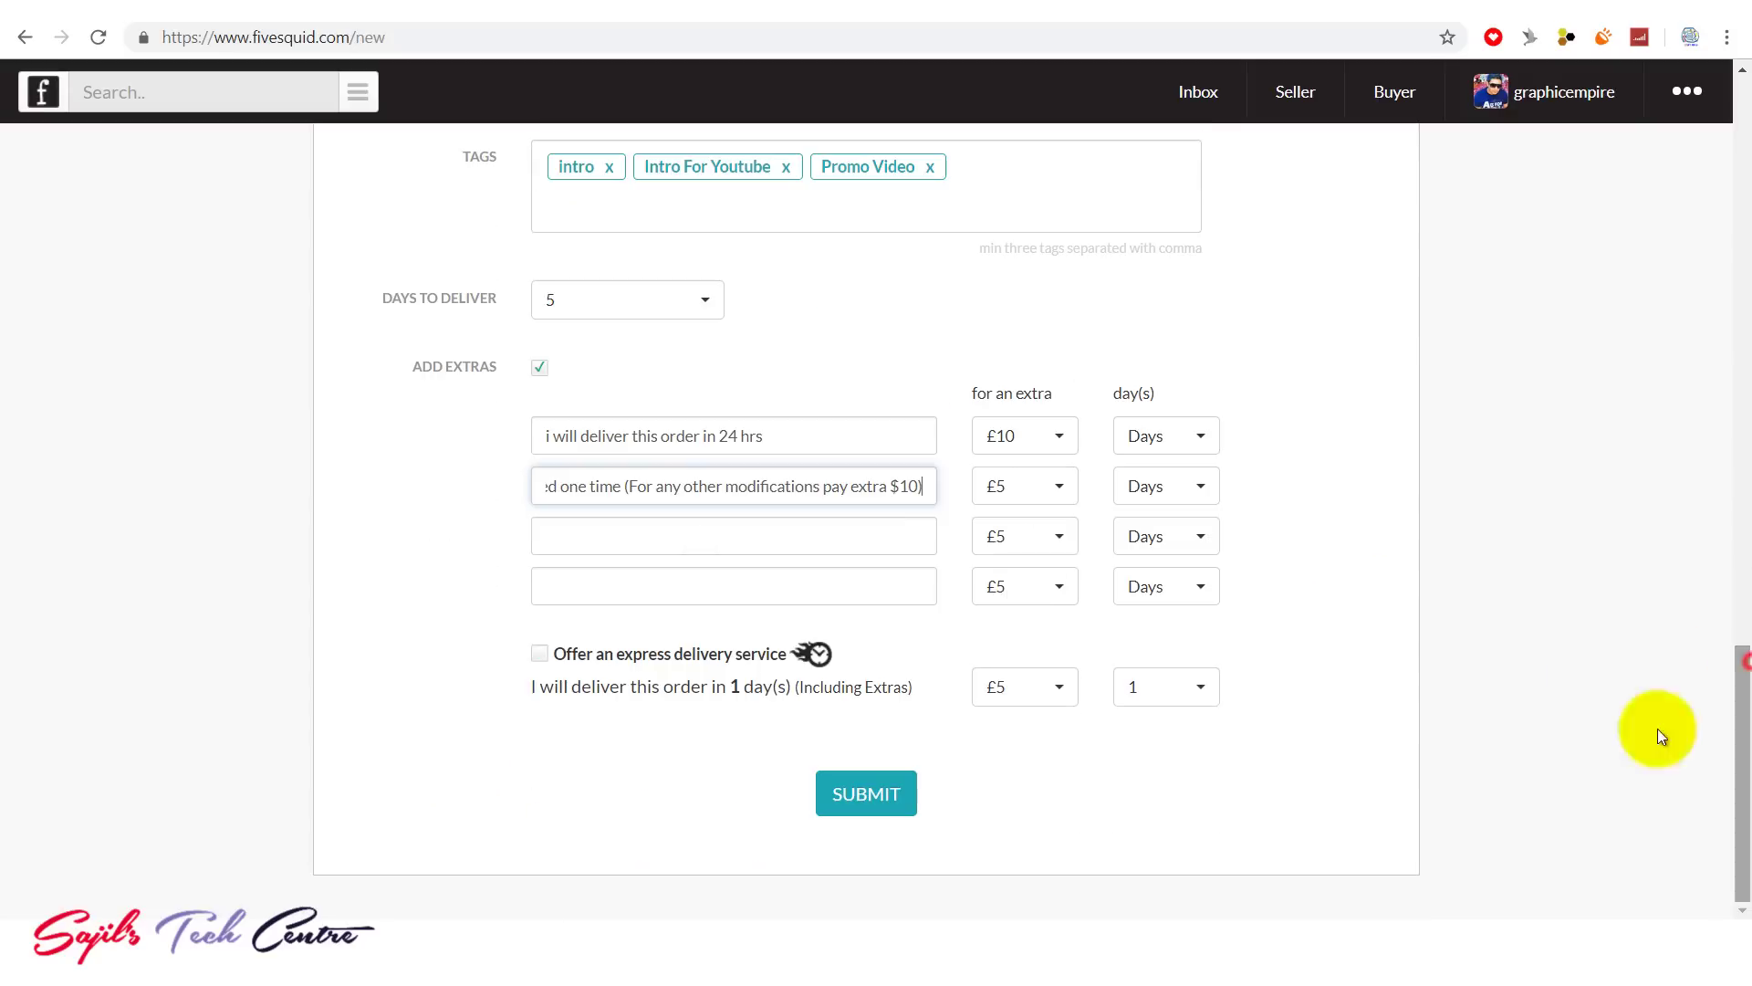
click(1016, 497)
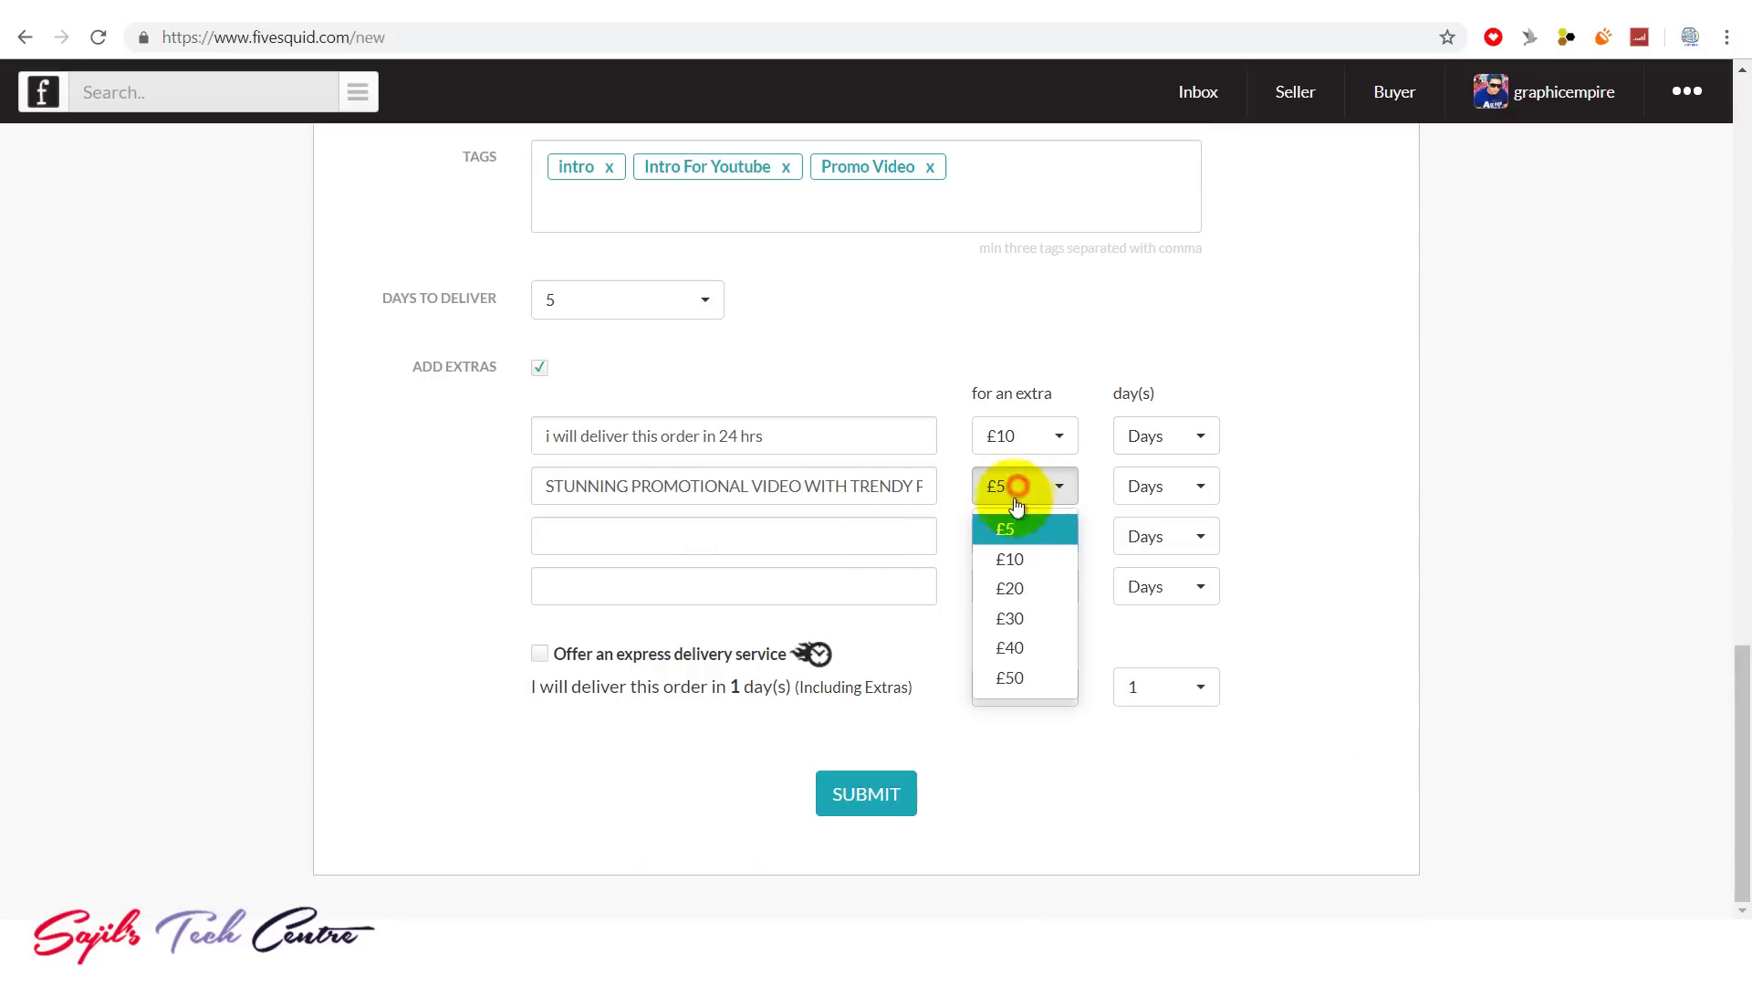
click(1010, 588)
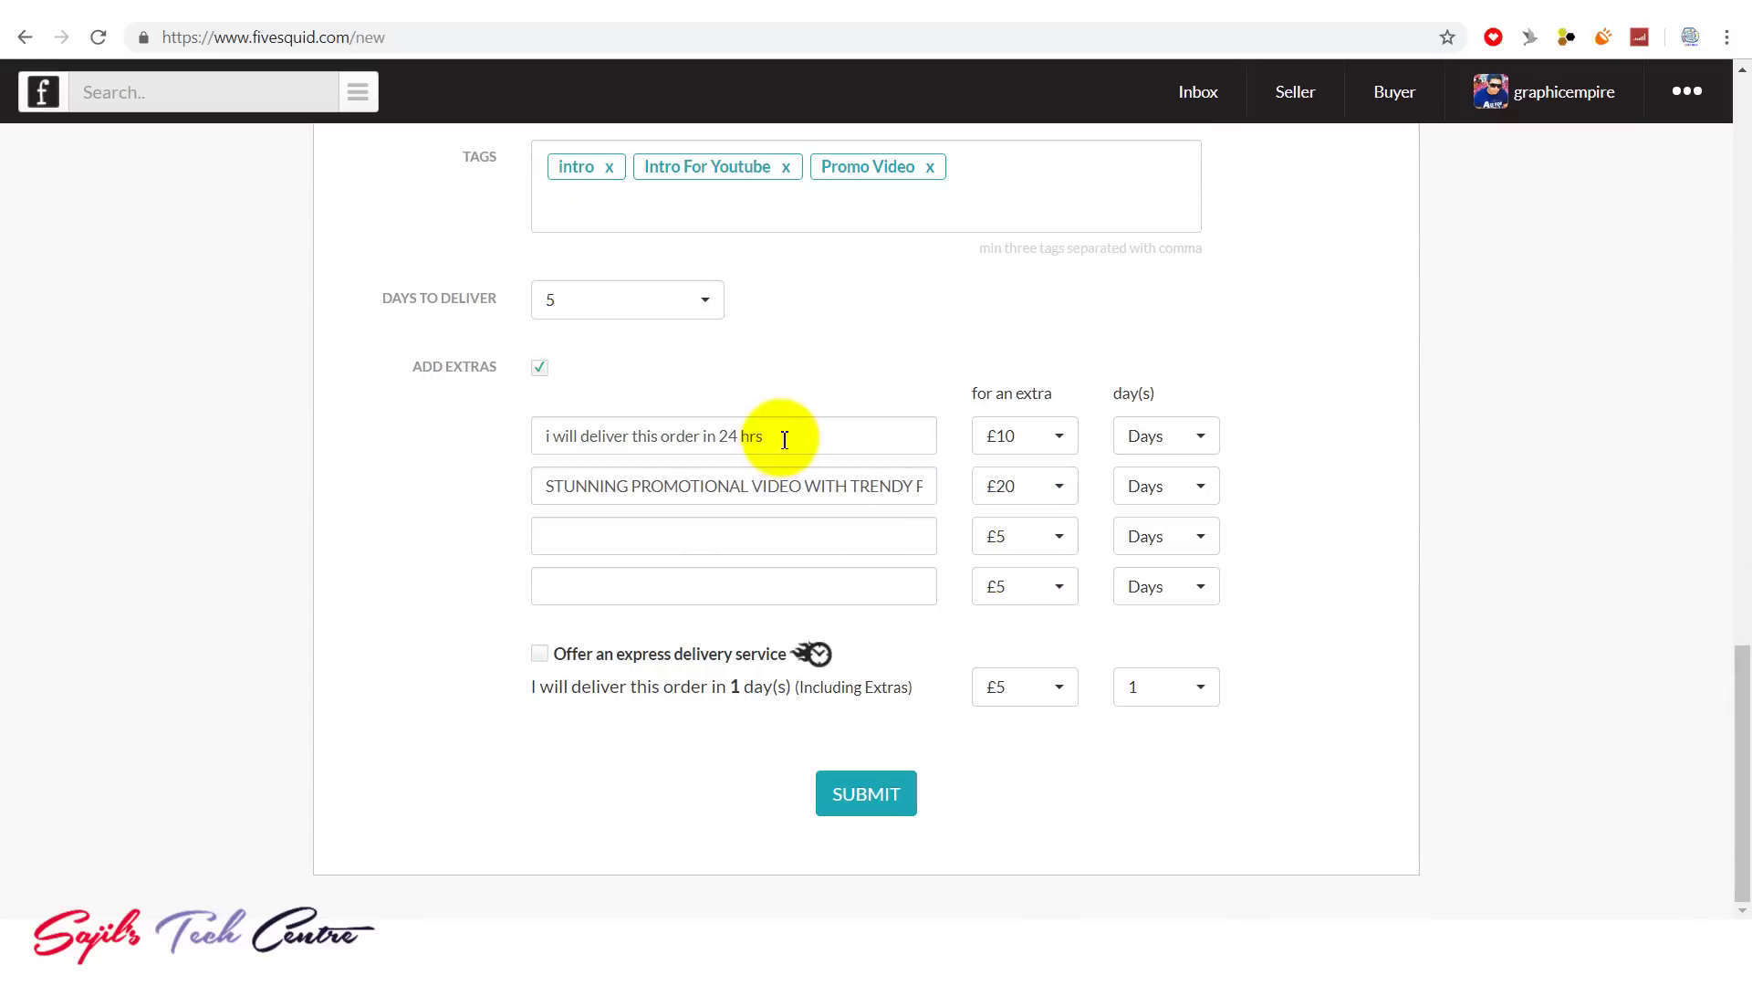
Step: Tick express delivery and clear the first extra's text, keeping its £10 price
drag(783, 434, 473, 429)
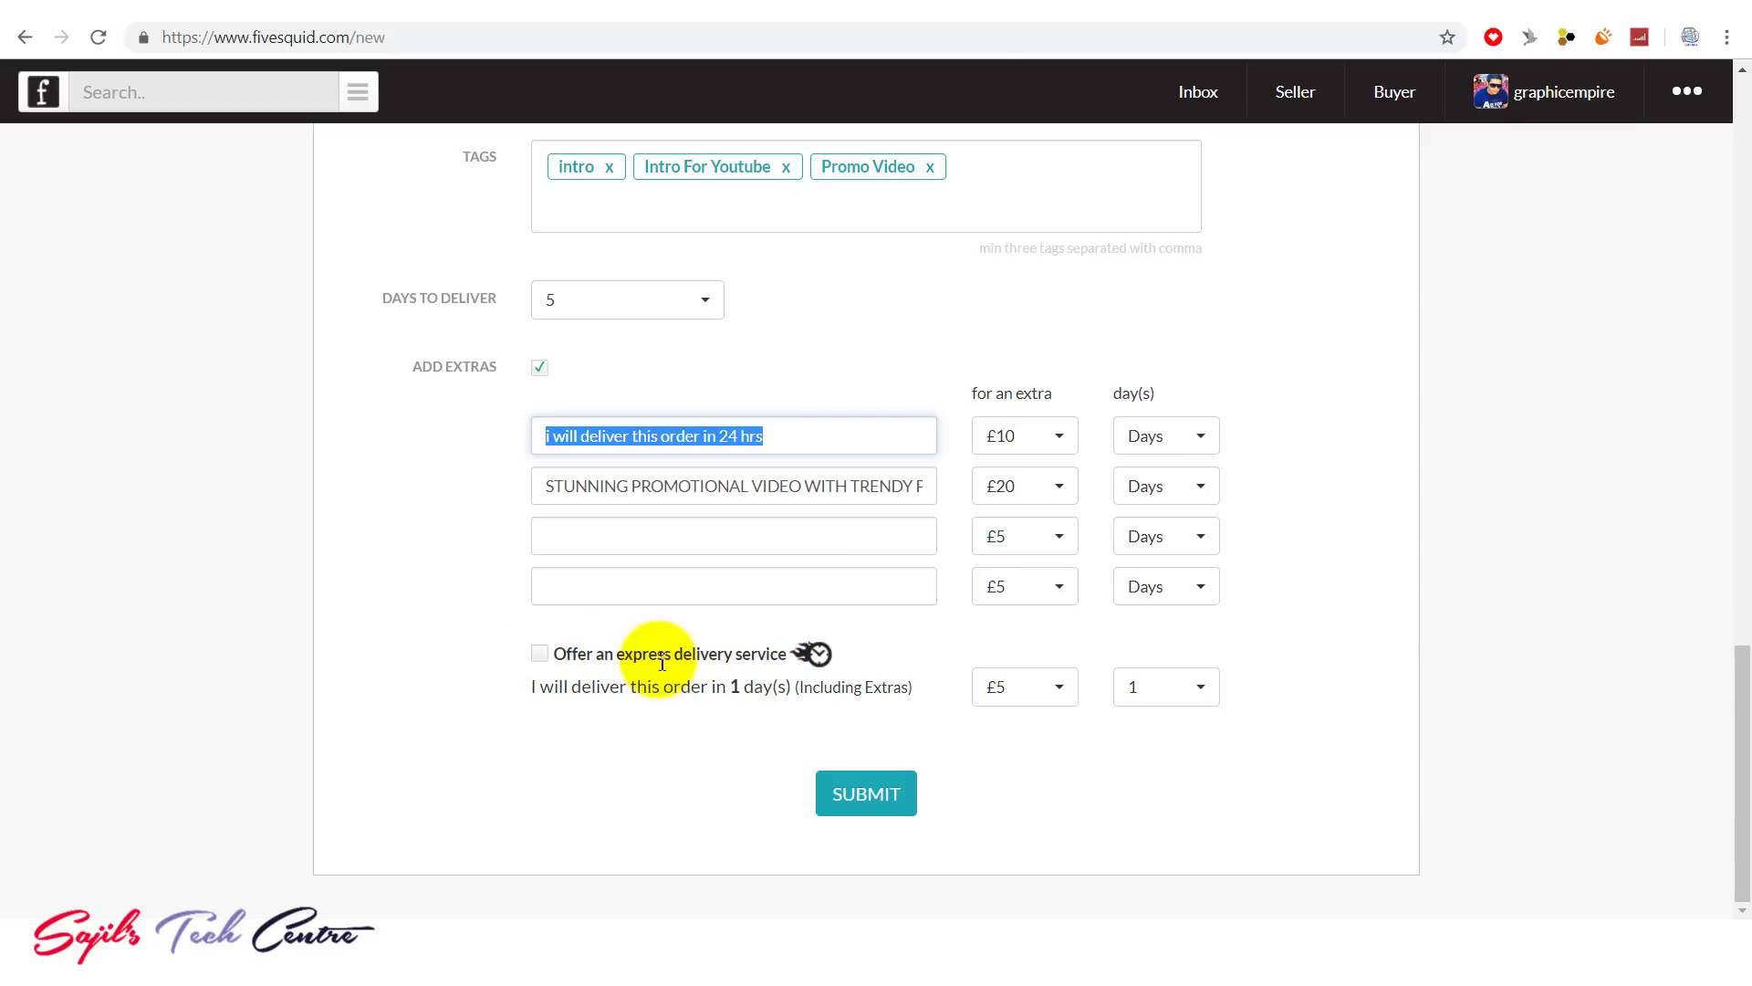
click(539, 653)
drag(782, 438, 436, 438)
key(BackSpace)
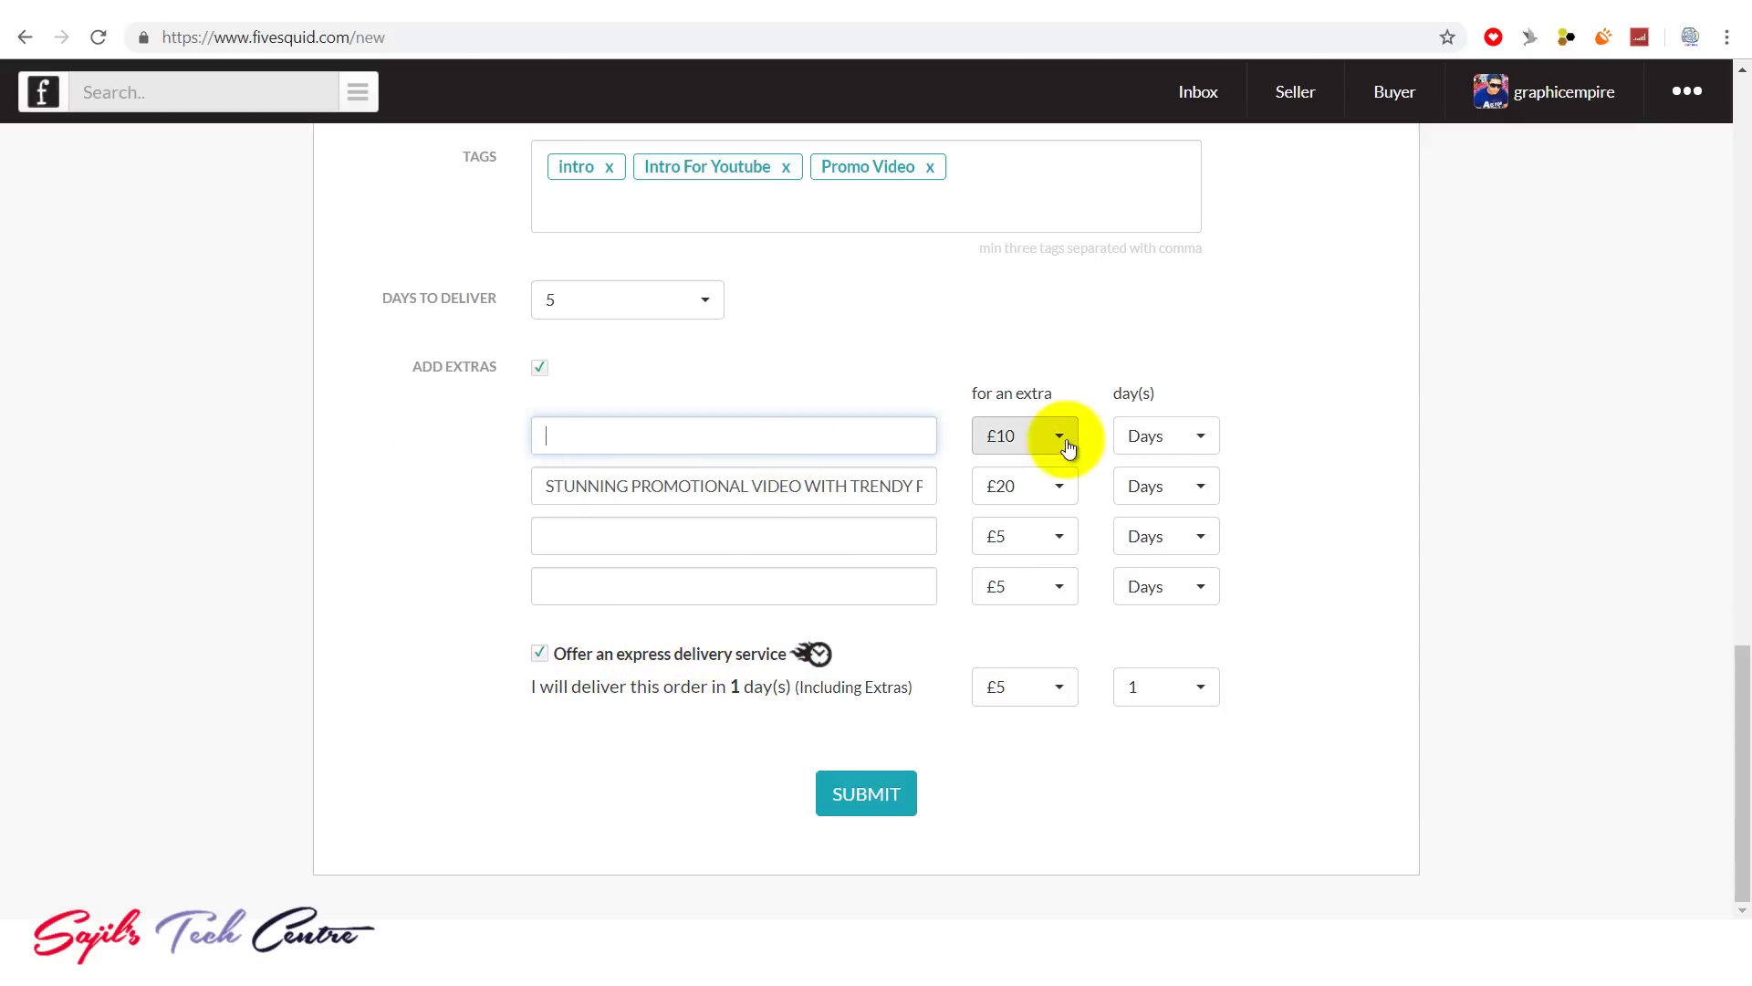
click(1013, 436)
click(891, 381)
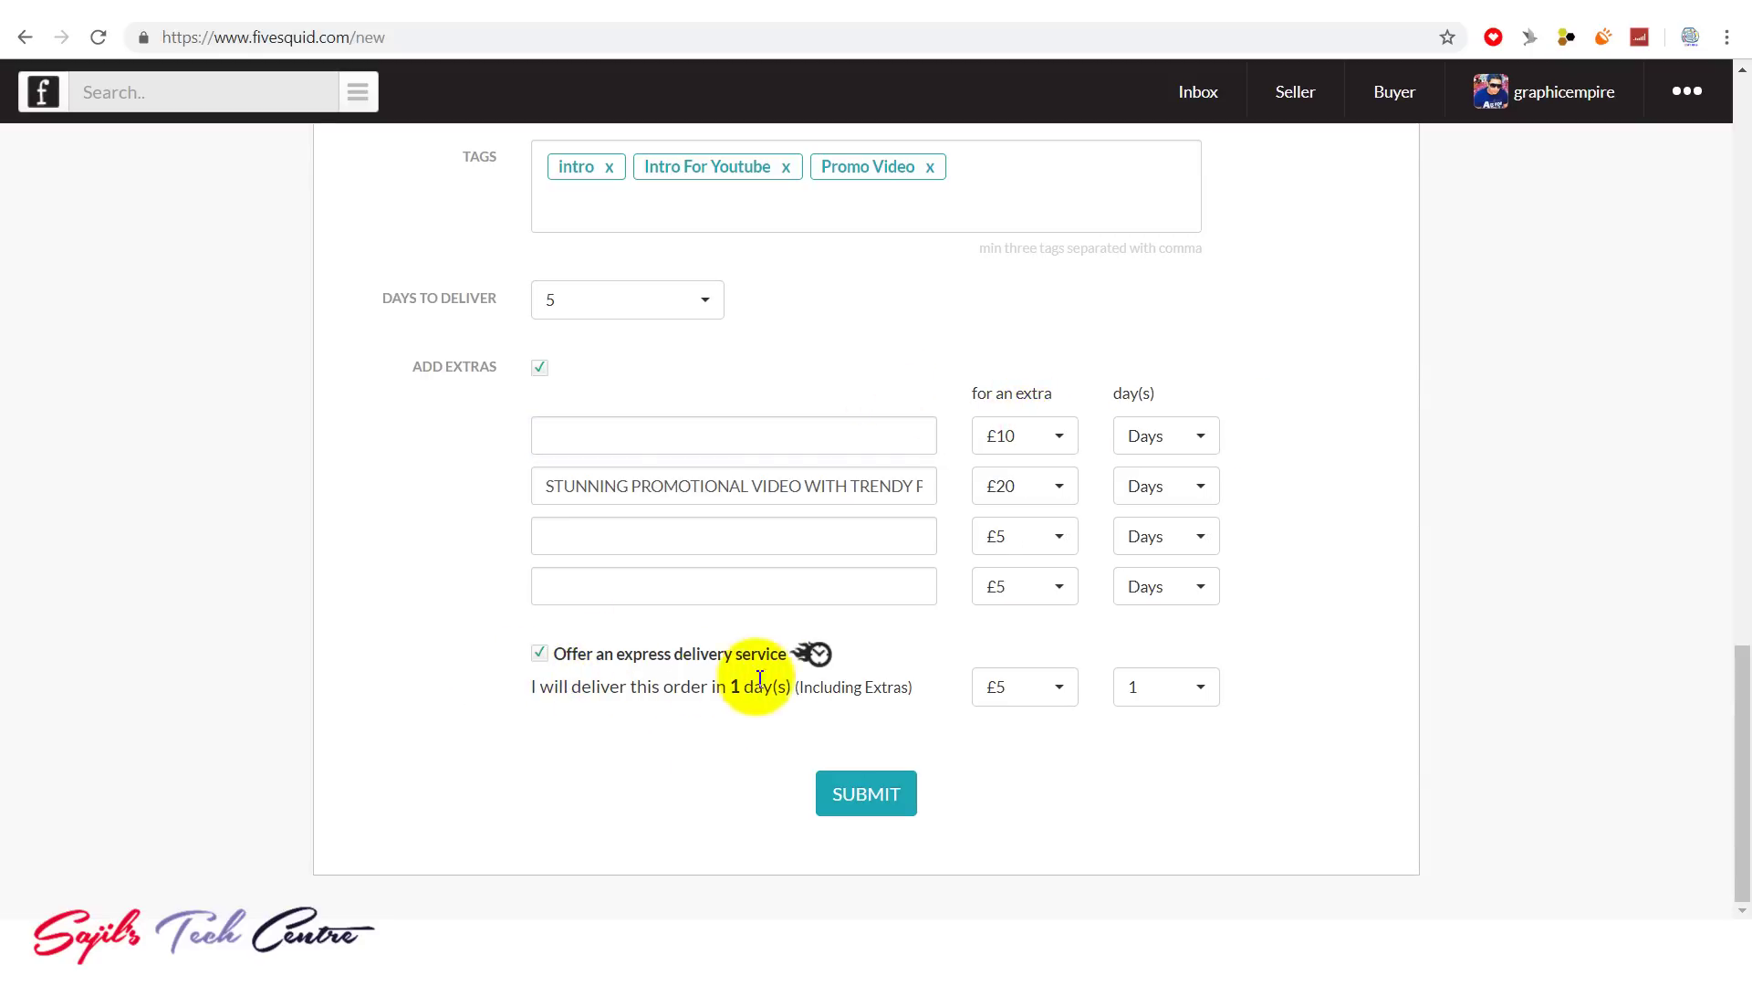
Step: Charge £10 for 1-day express delivery and return to the top of the form
drag(607, 703, 1148, 735)
click(1041, 699)
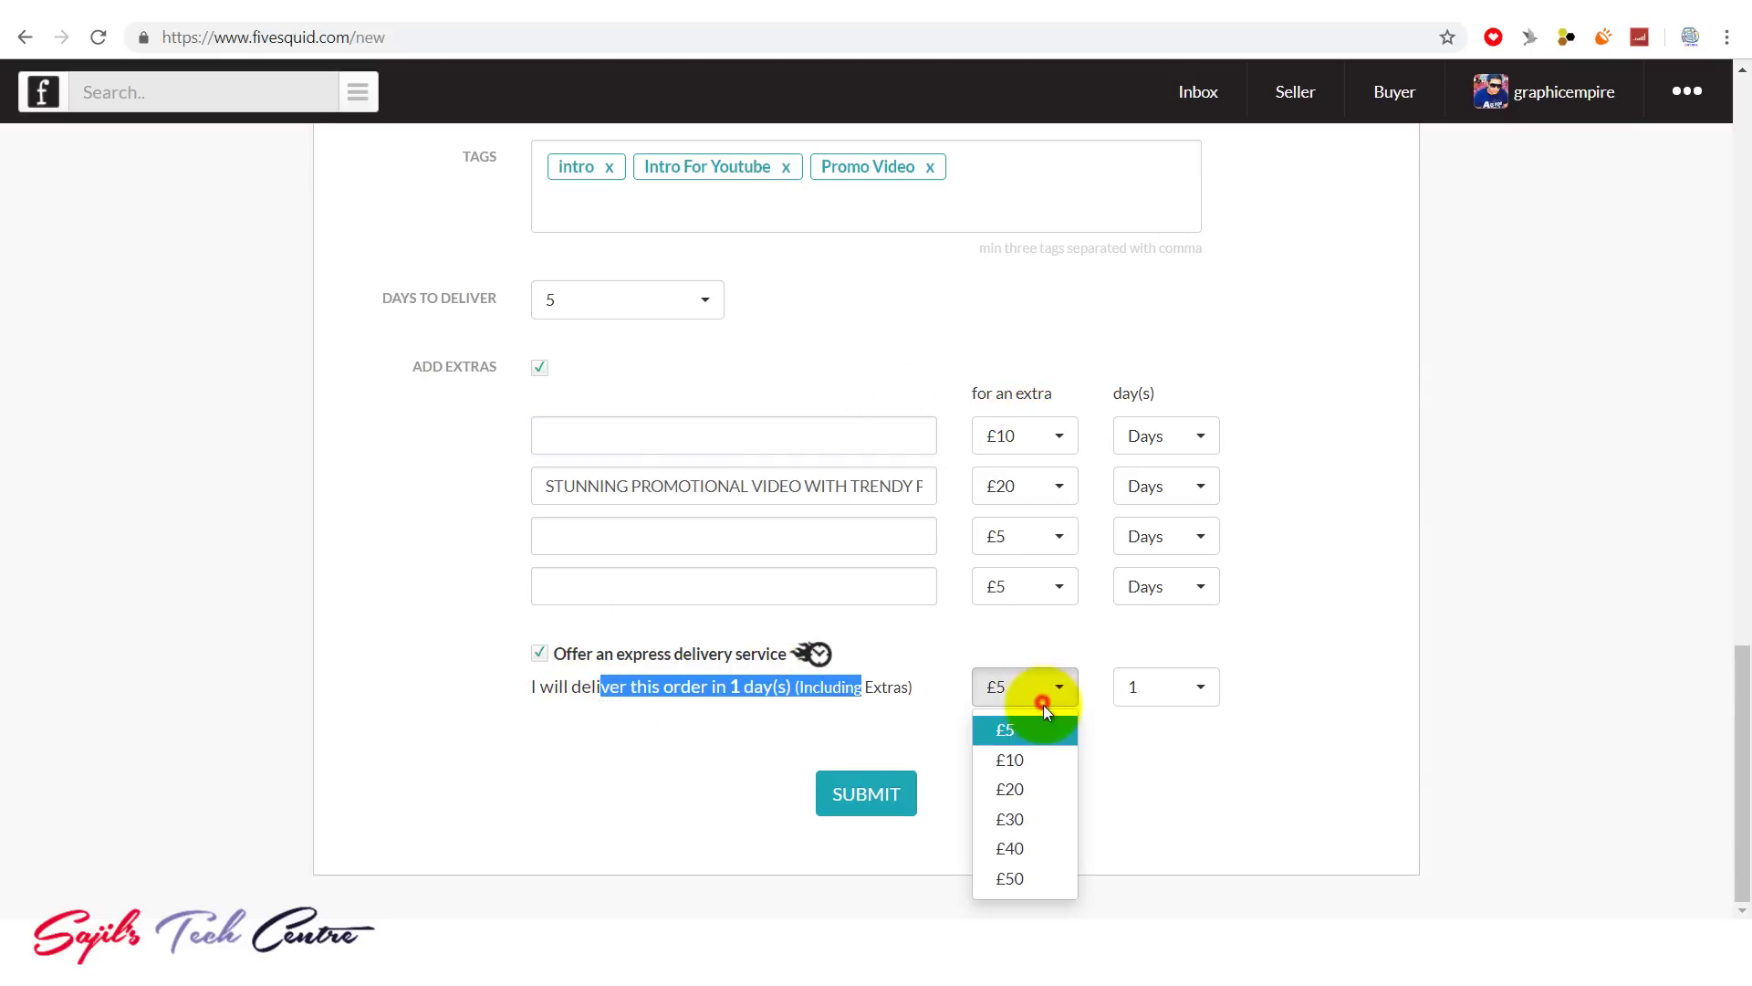
click(1029, 760)
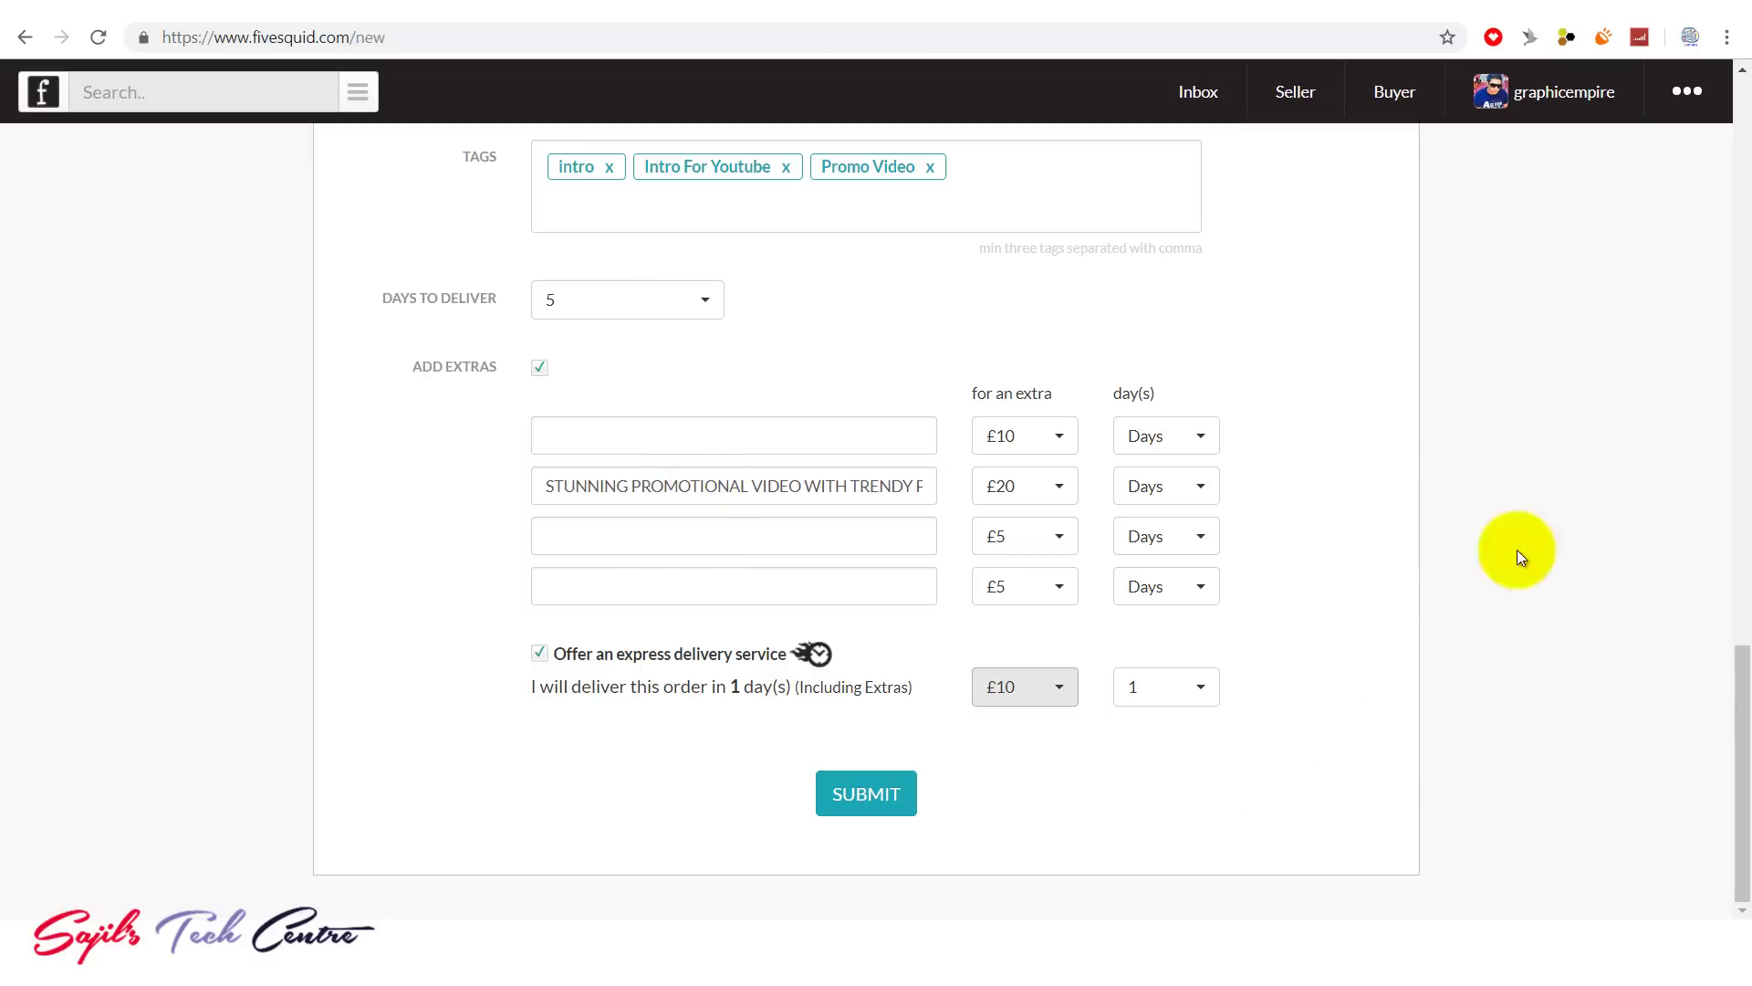
drag(1721, 703, 1724, 657)
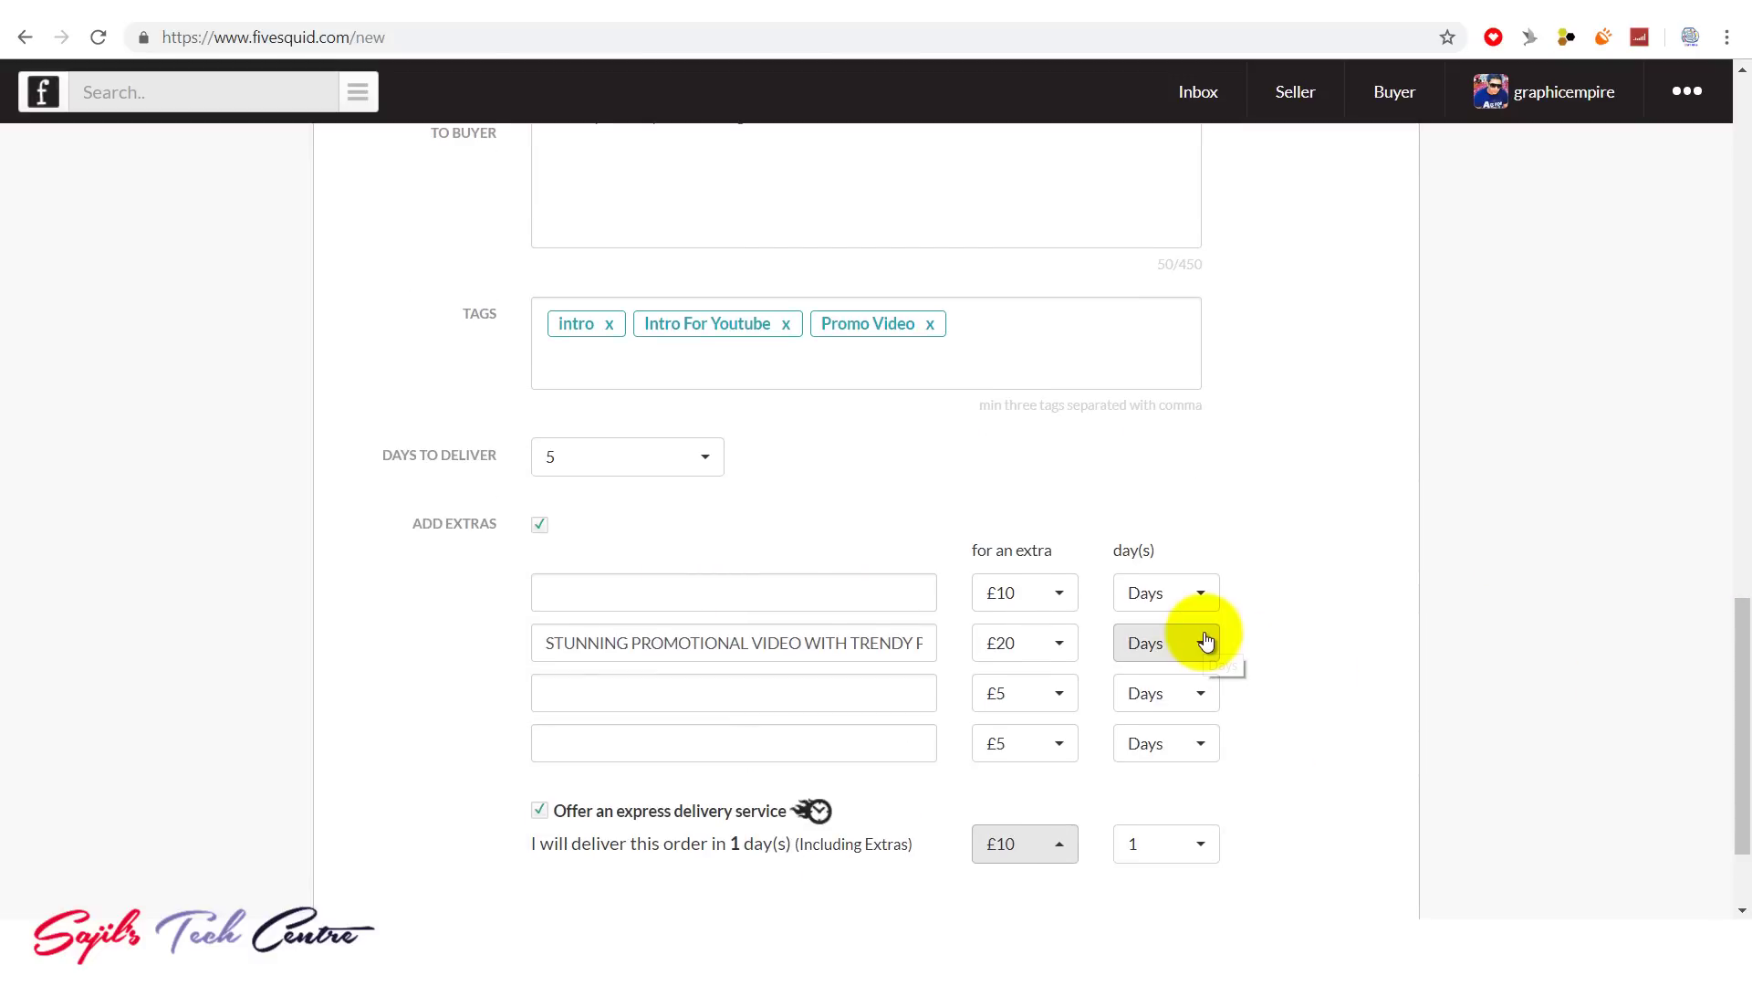
click(667, 695)
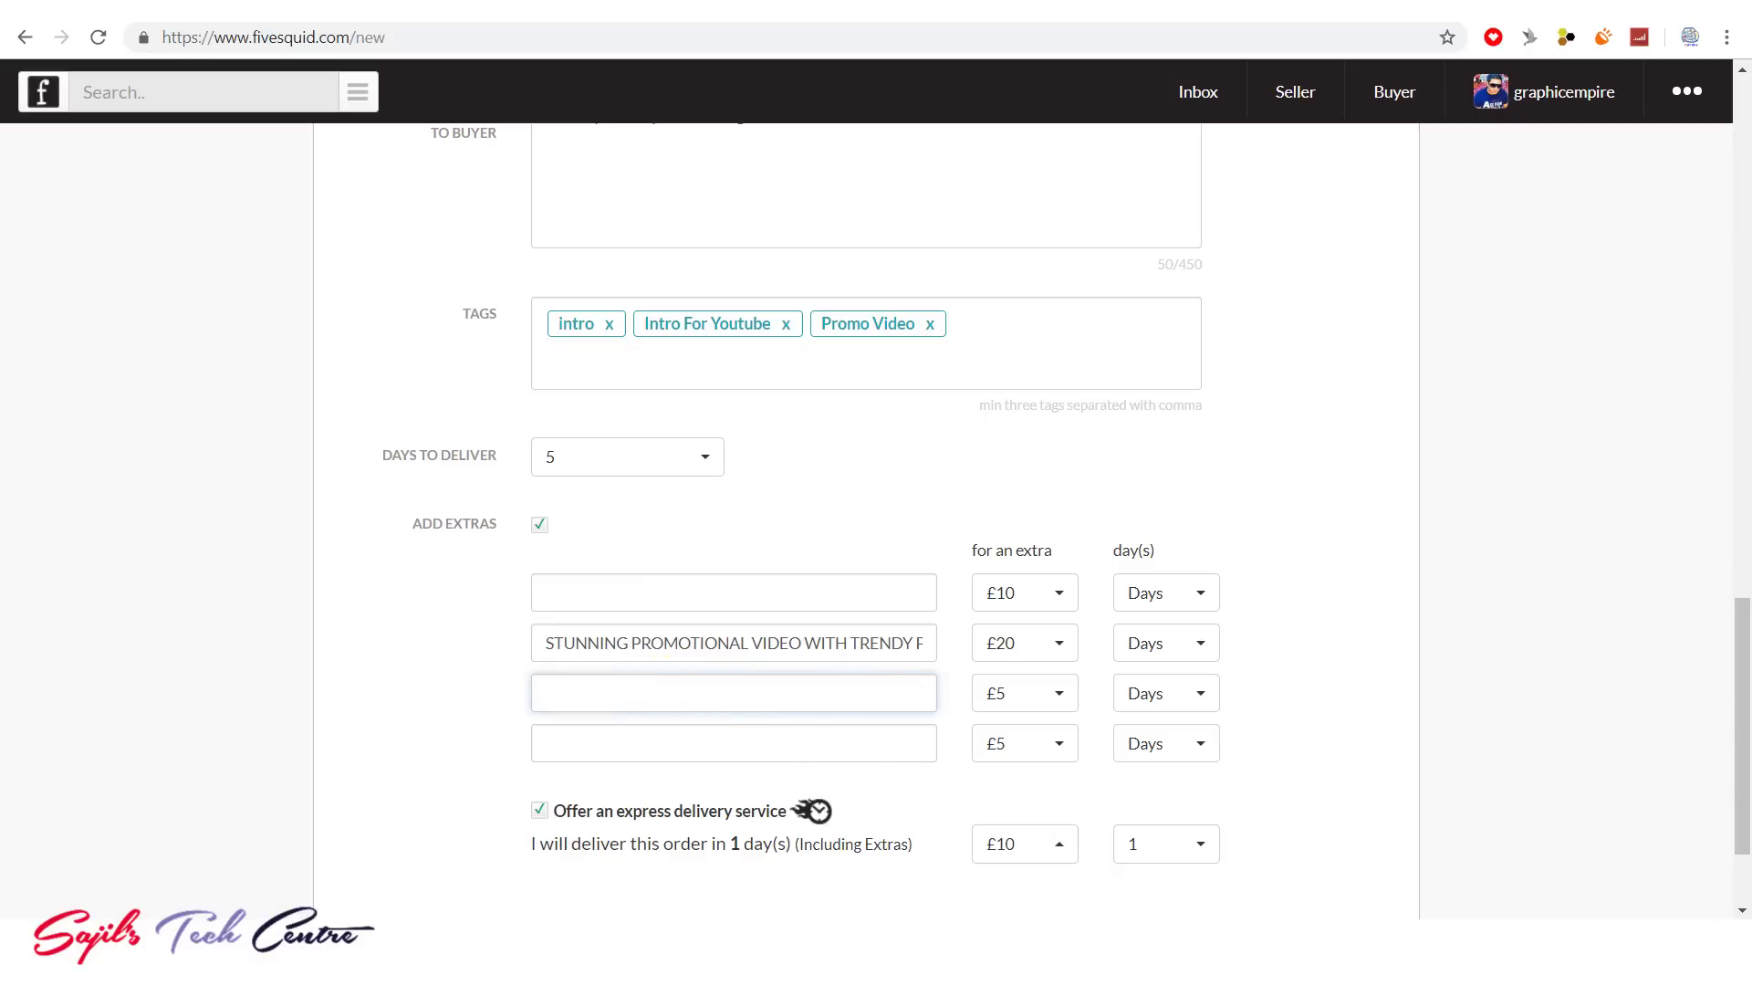
drag(1725, 646, 1747, 162)
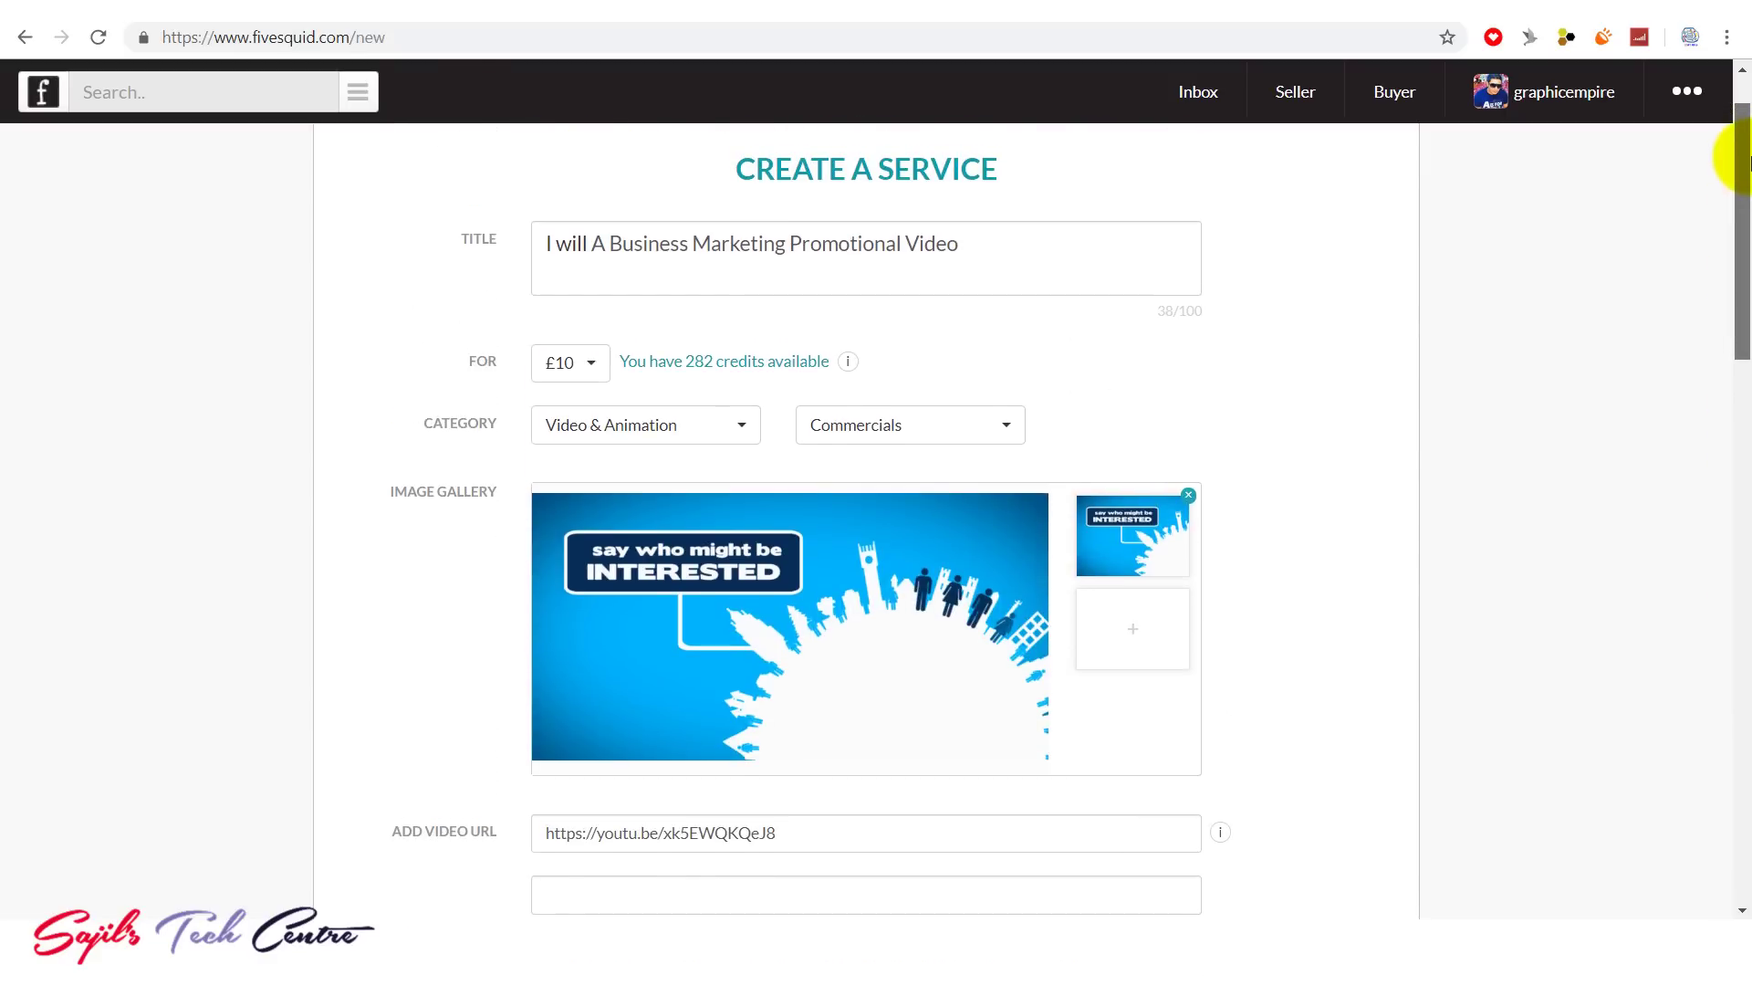
Step: Scroll through the finished service form, then open Seller > Revenues
drag(1746, 162, 1701, 719)
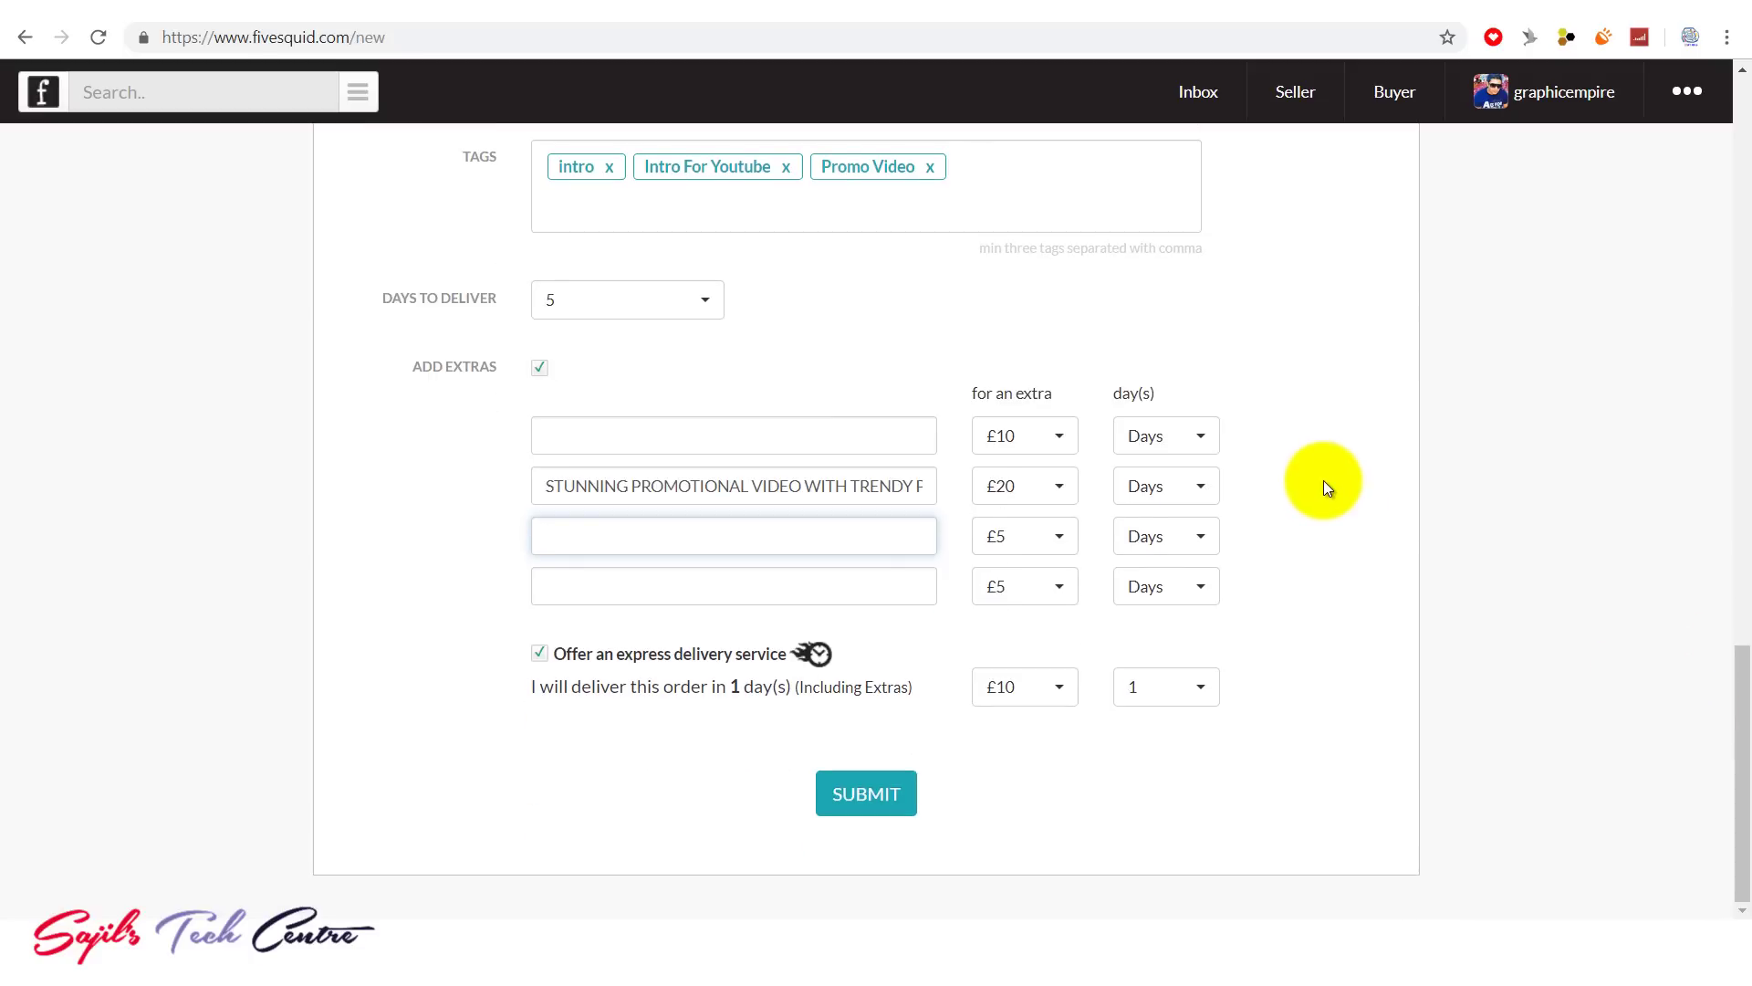
drag(1725, 688, 1738, 197)
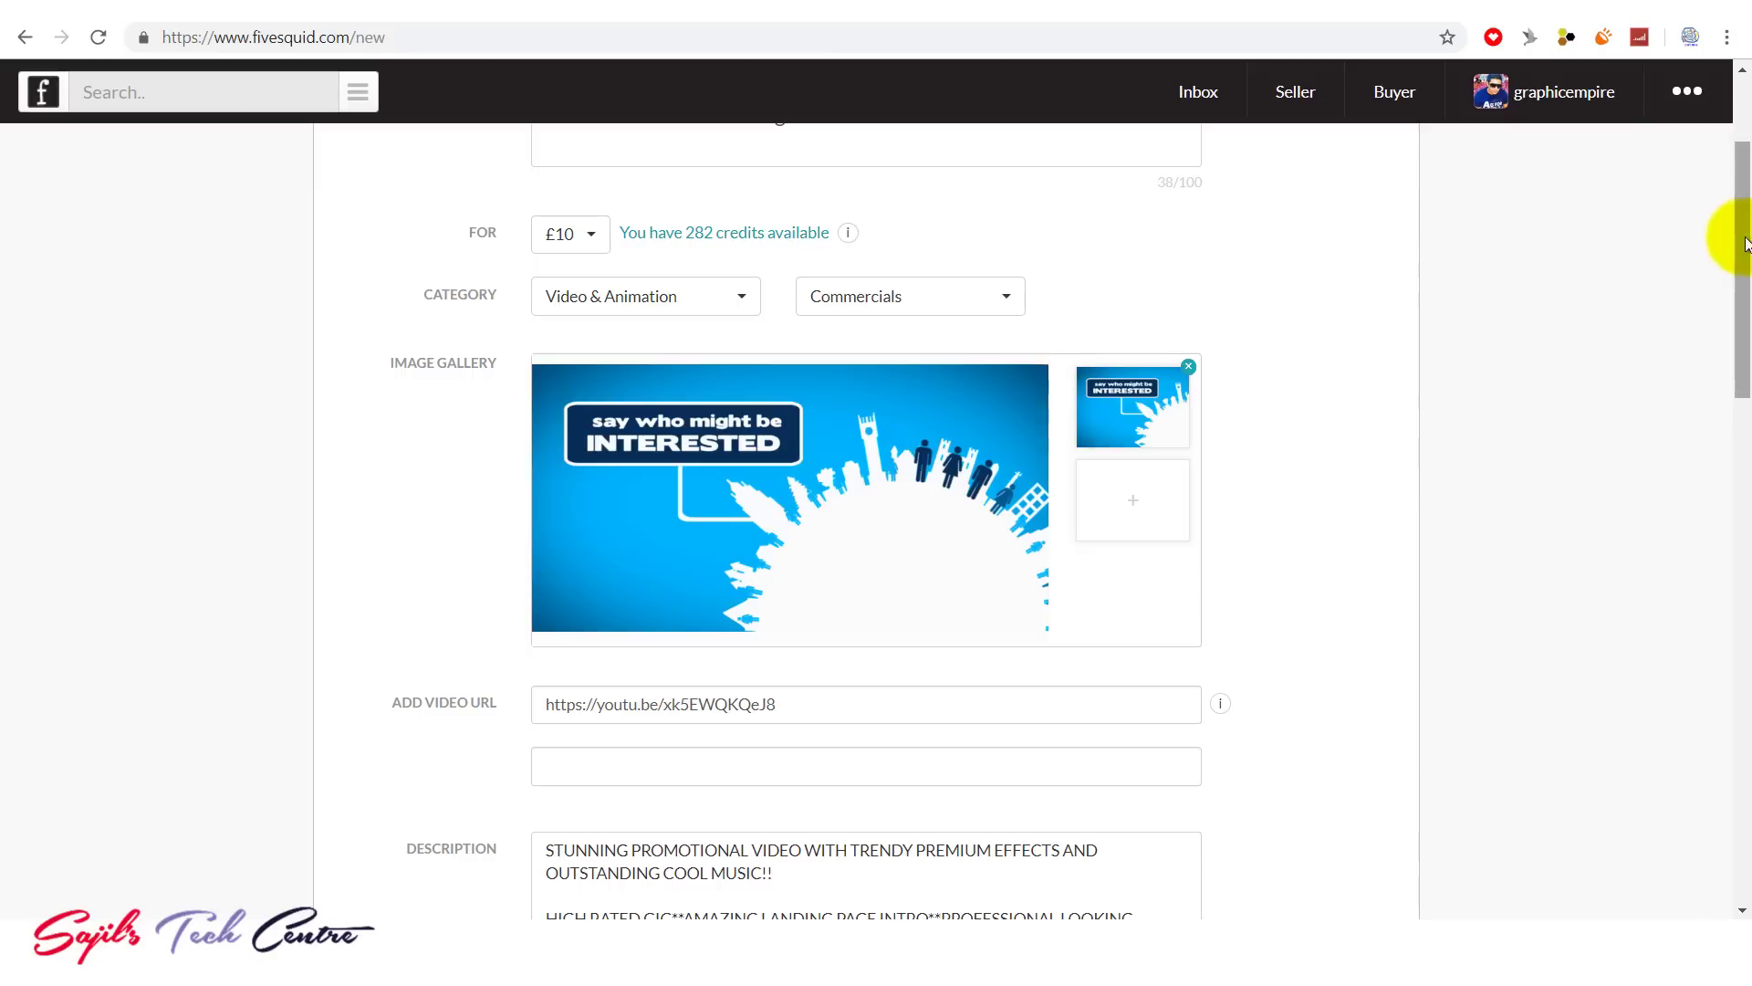
drag(1724, 265, 1725, 219)
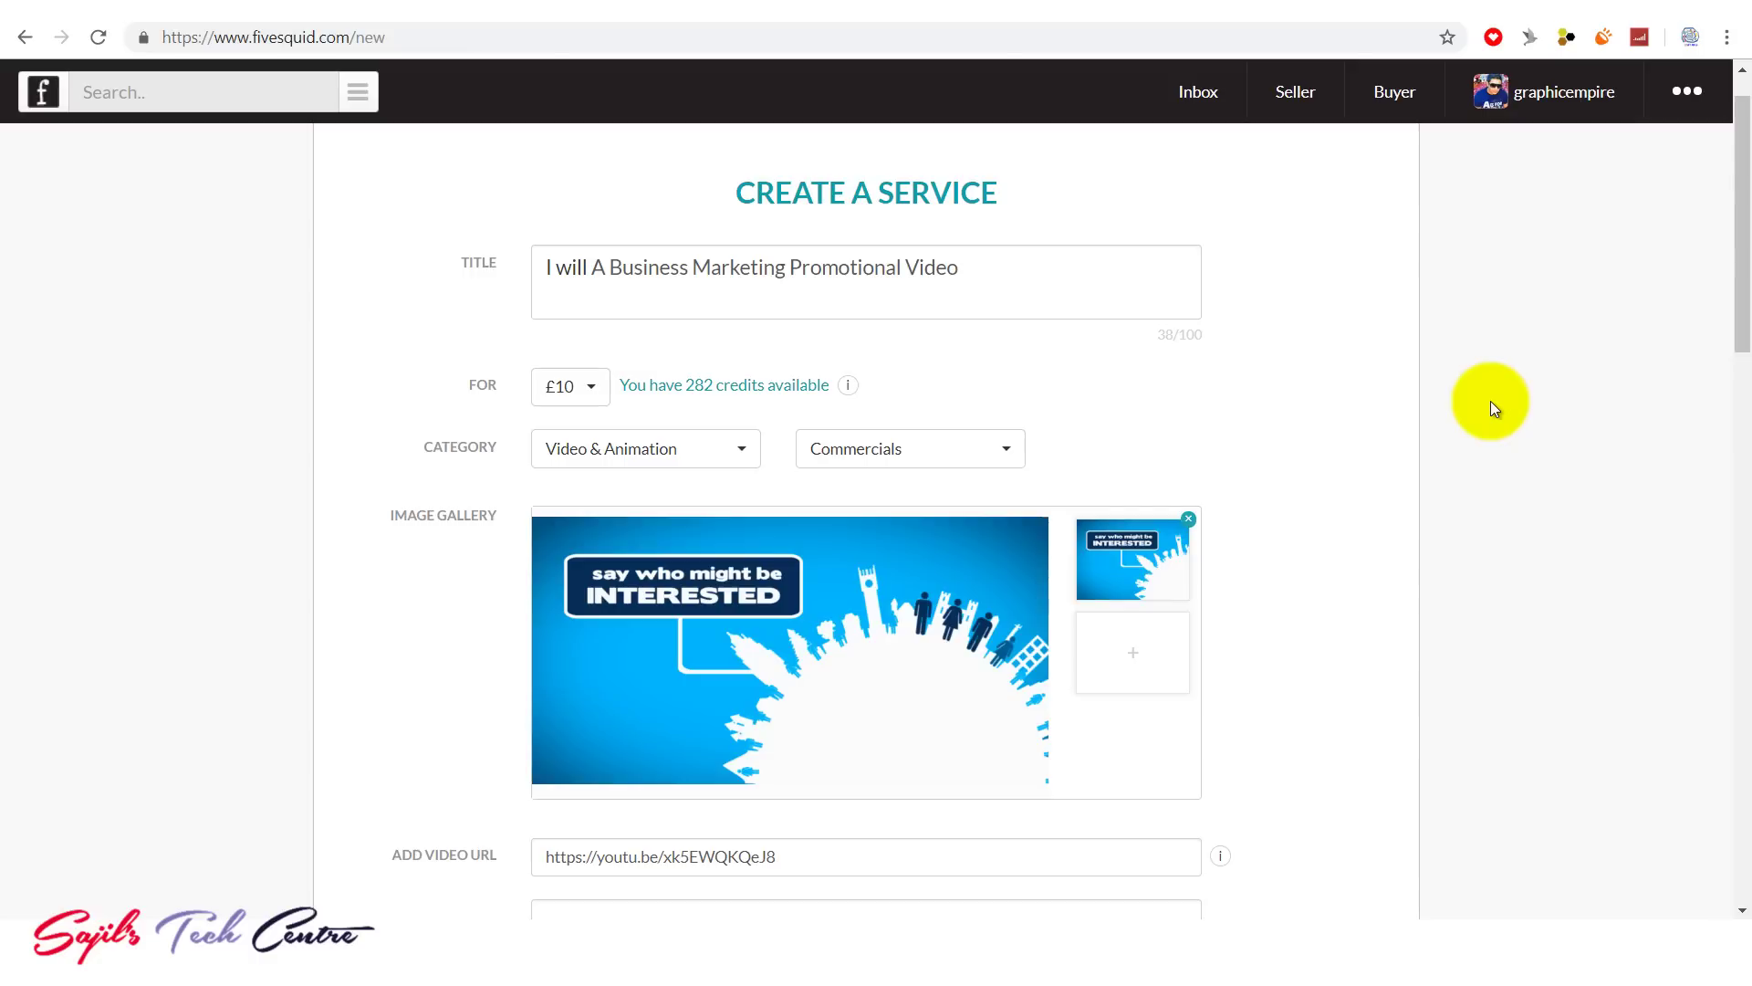
drag(1737, 273, 1747, 324)
scroll(1693, 351, up, 2)
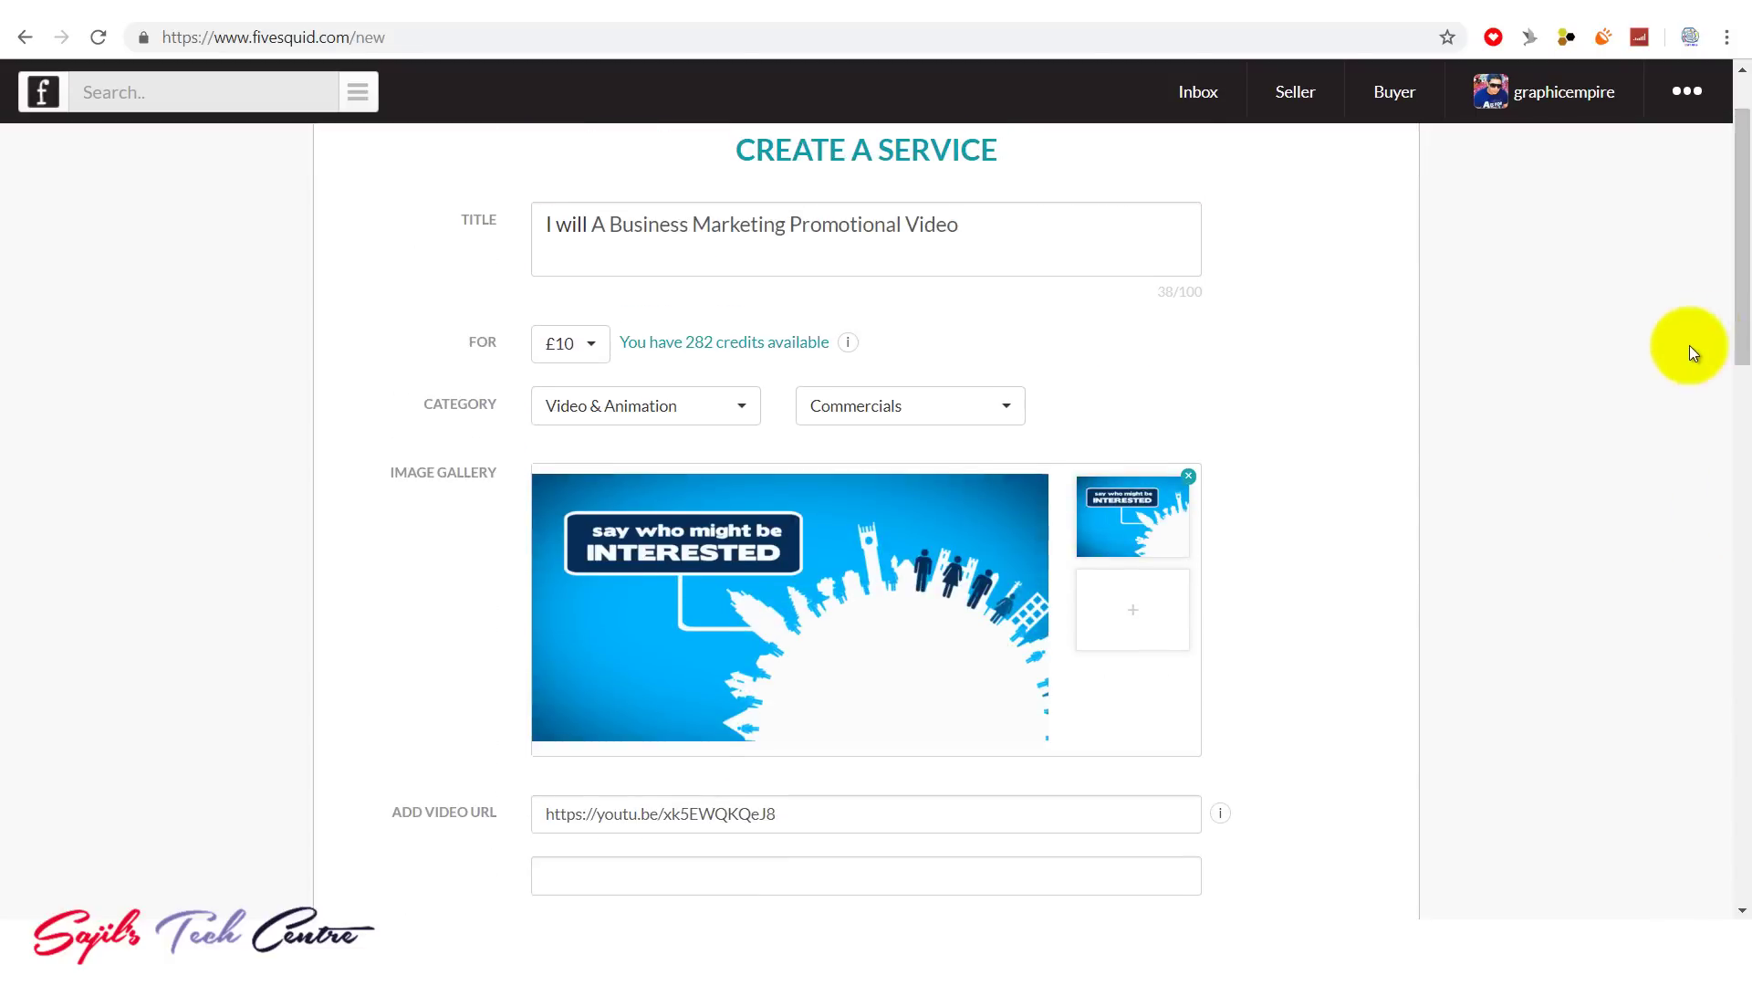
click(1296, 91)
click(1221, 178)
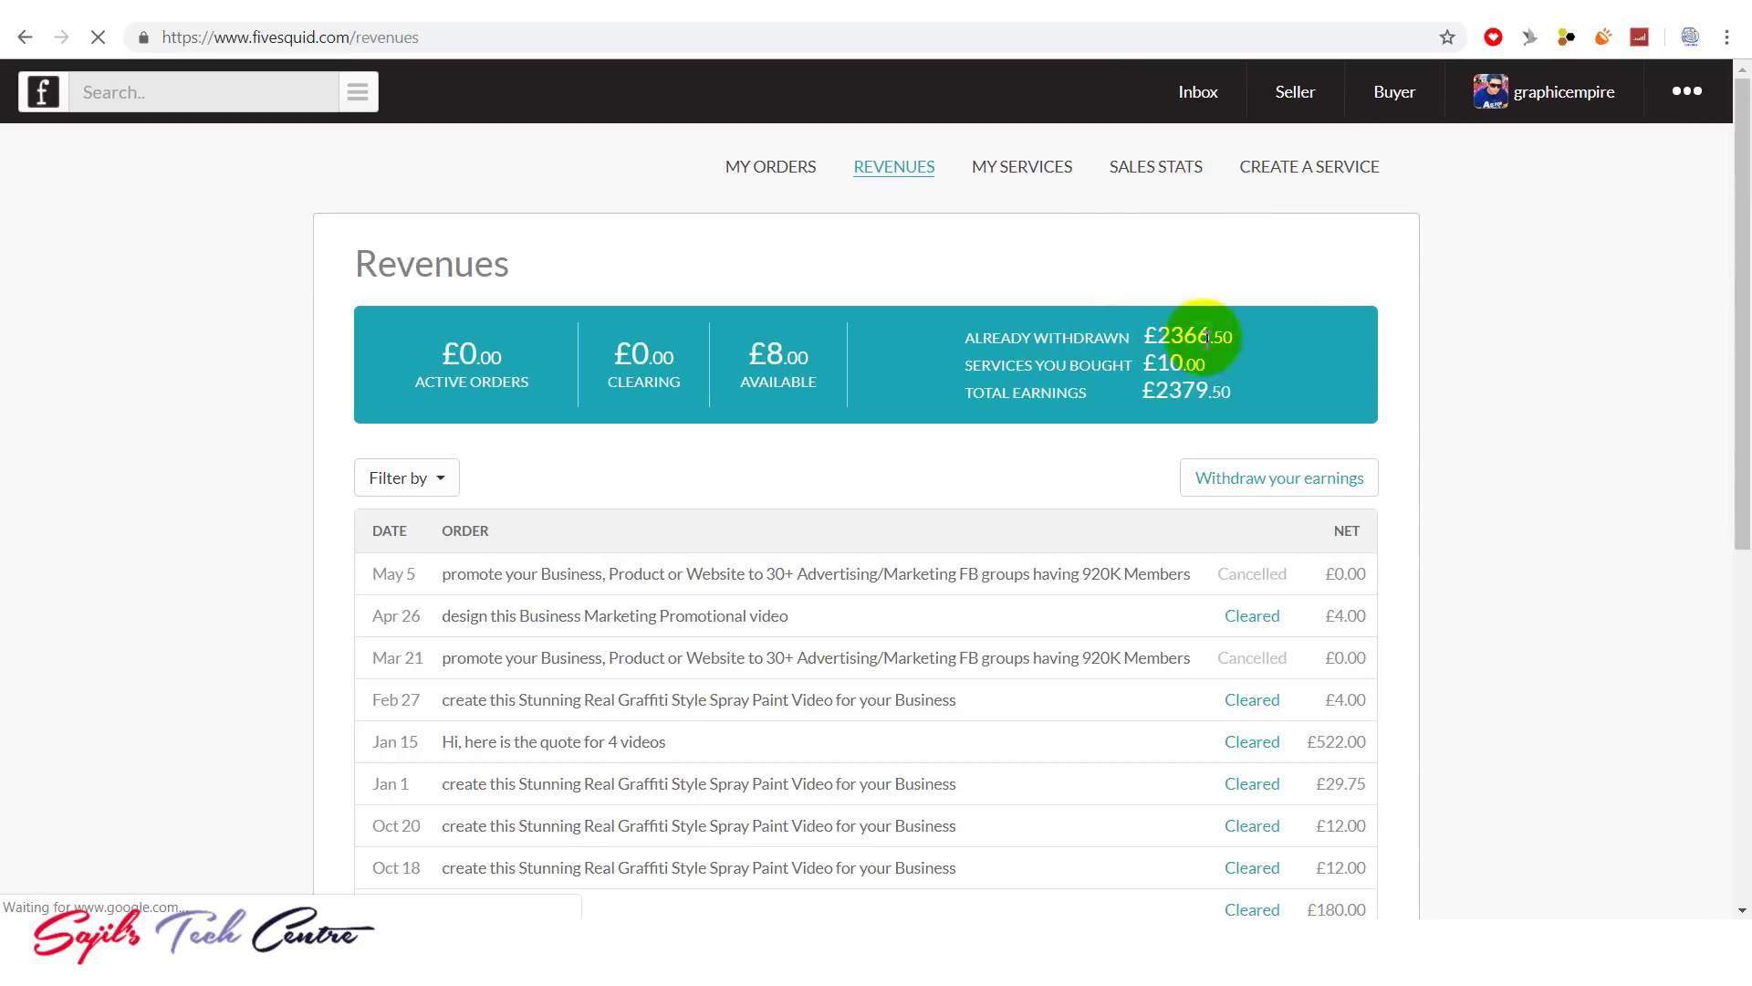
Step: Highlight the £2366.50 withdrawn figure, scroll the order list, and launch Calculator
drag(1151, 342, 1209, 333)
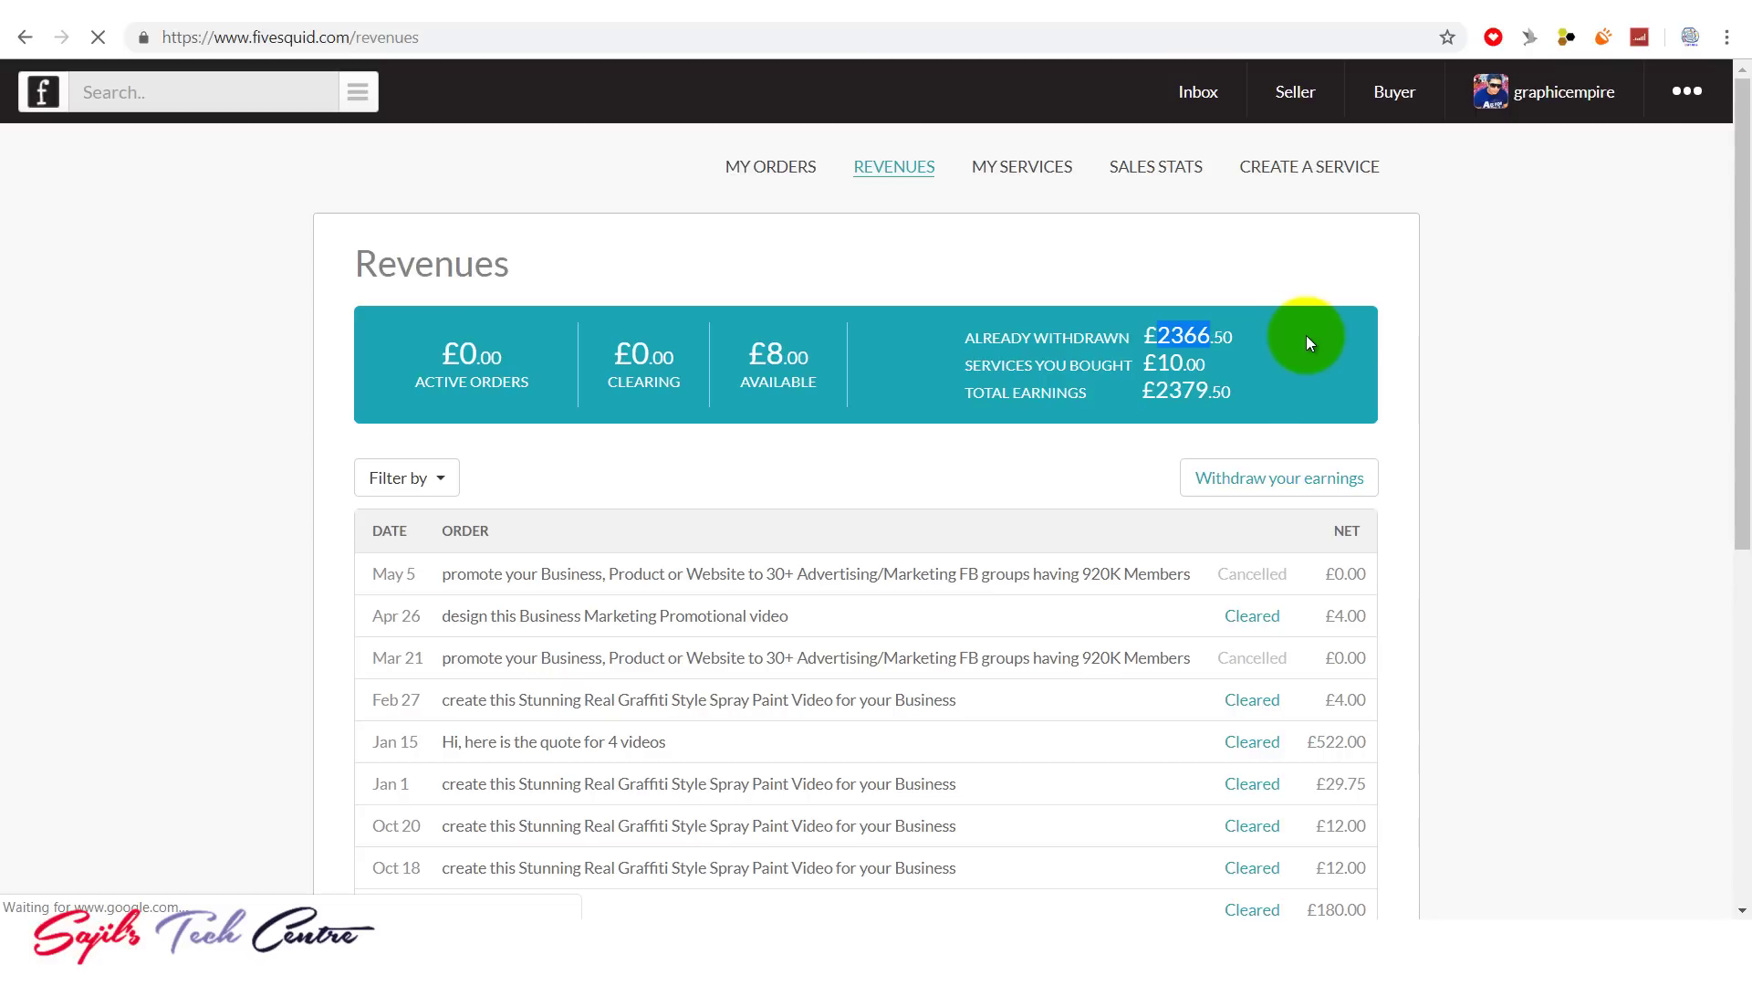
drag(1741, 457, 1724, 860)
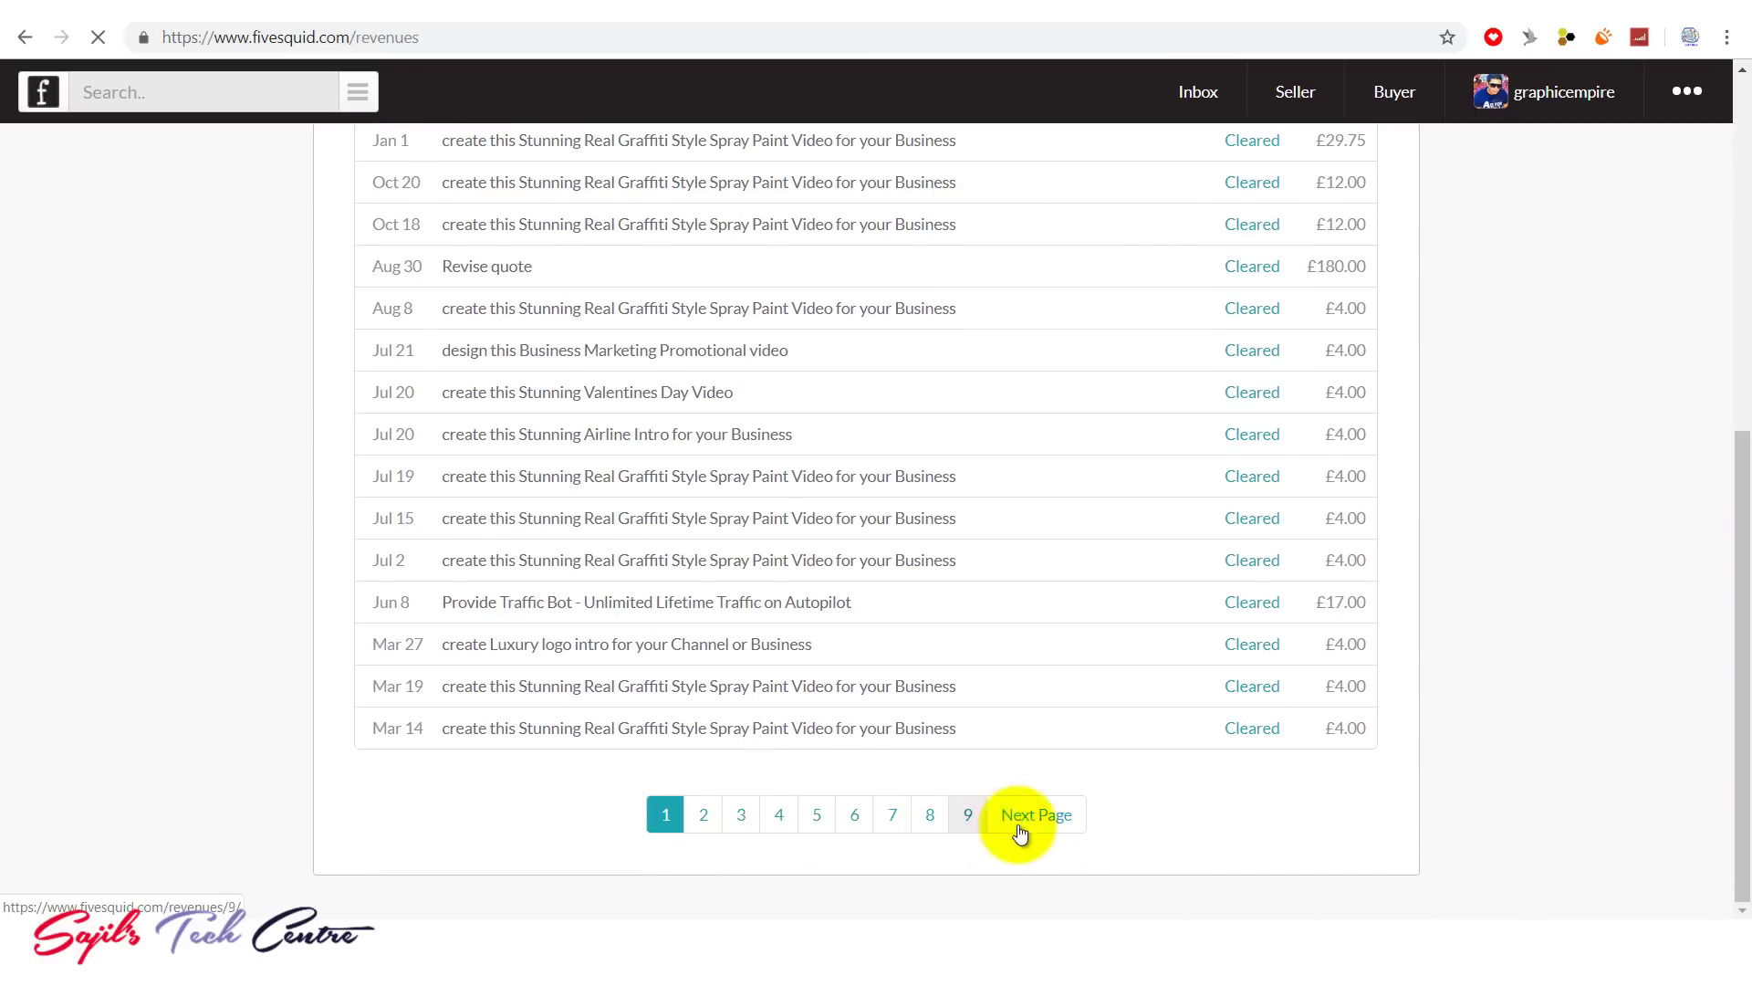
drag(1734, 724, 1721, 372)
click(1114, 931)
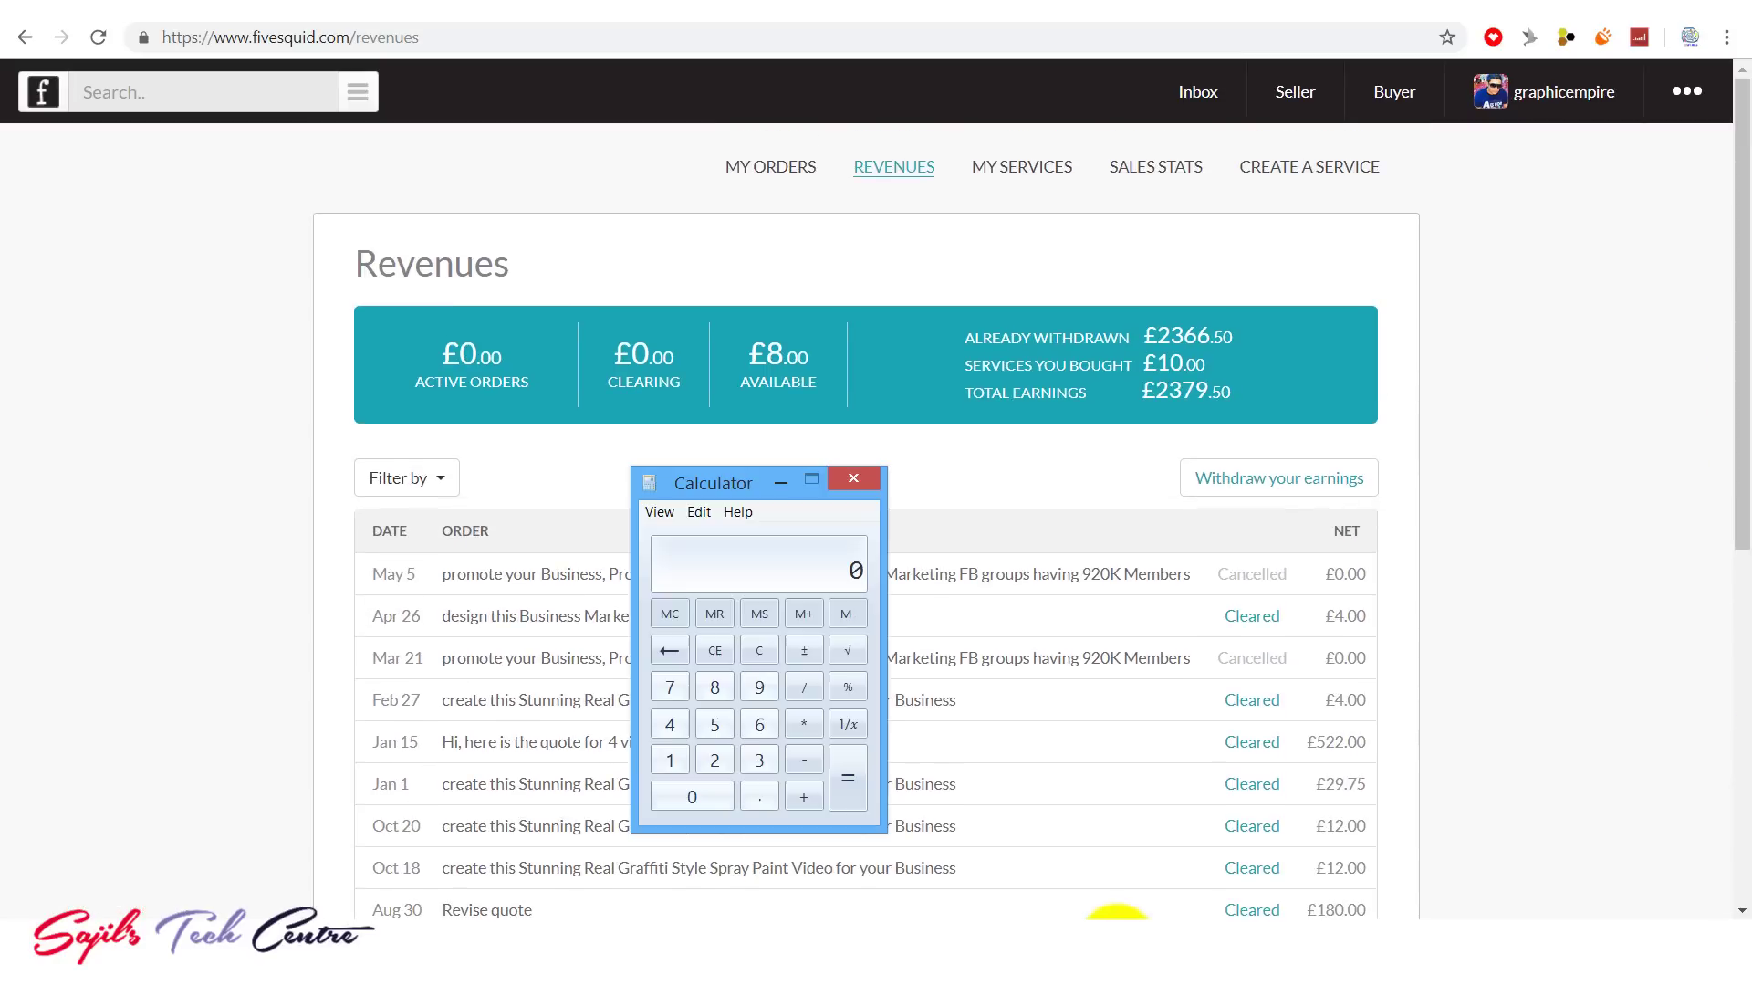
Step: Enter 2366.50 in Calculator
drag(749, 483, 862, 370)
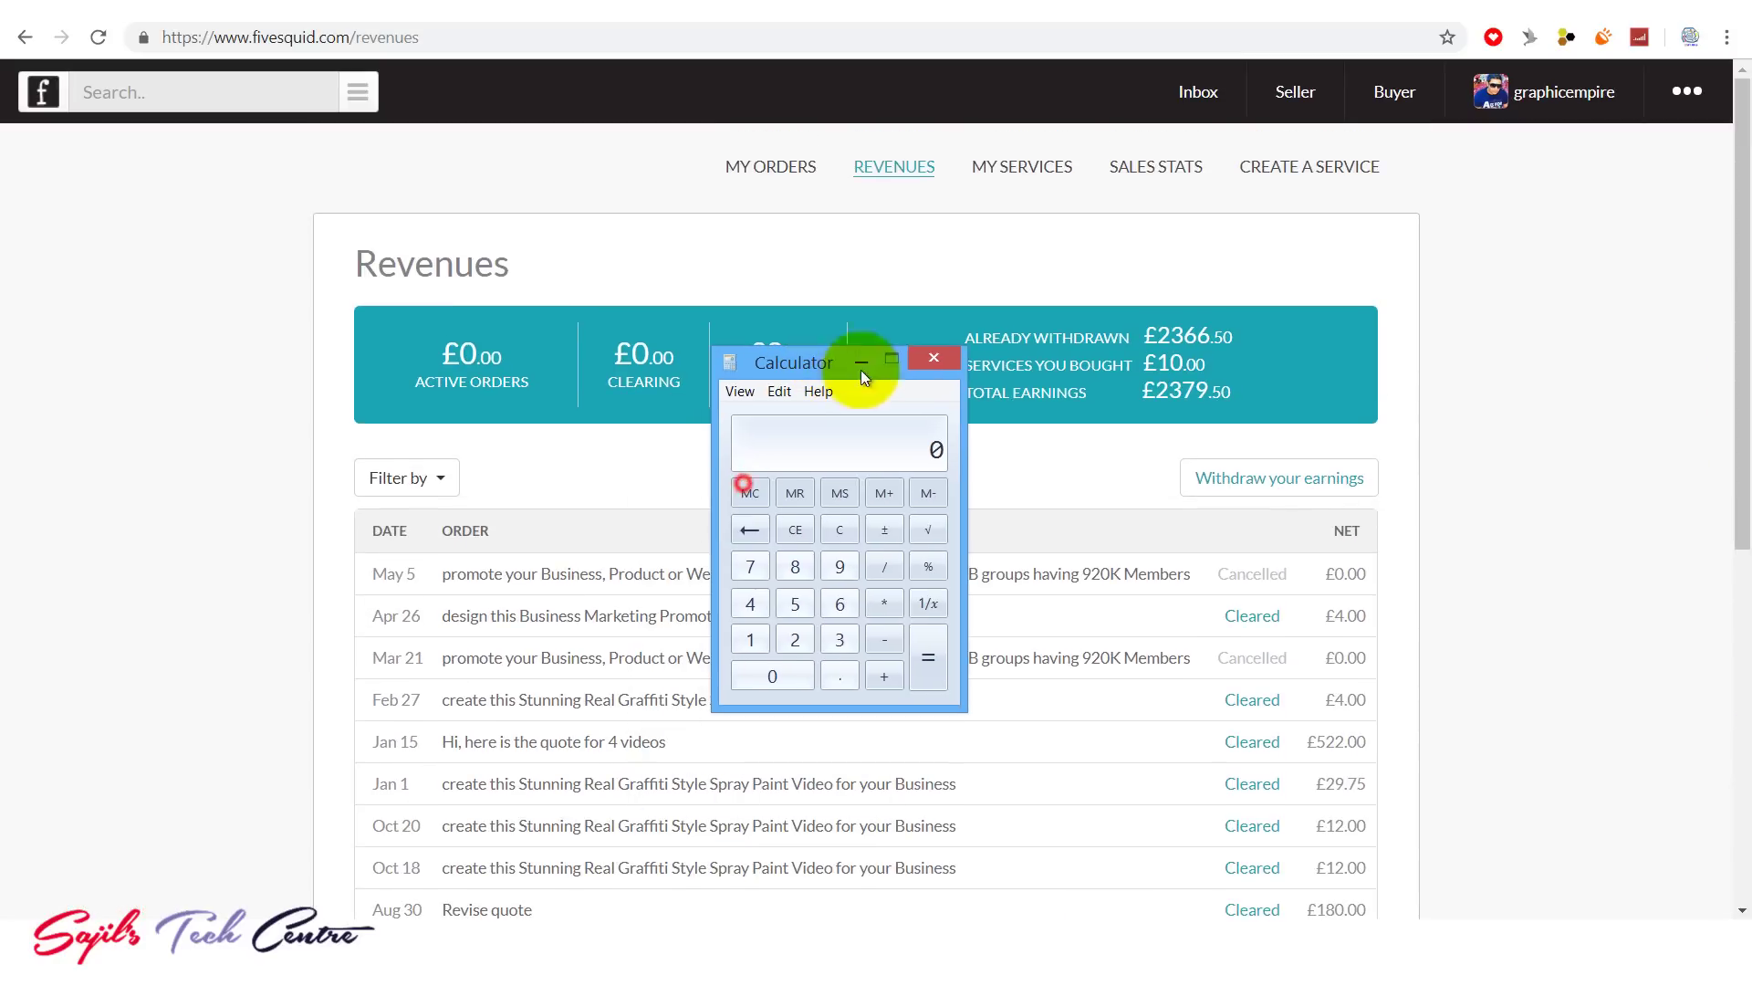
click(798, 637)
click(834, 637)
double_click(837, 605)
click(836, 676)
click(794, 603)
click(785, 675)
Step: Multiply it by 87.50 to get 207068.75, then close Calculator
click(885, 602)
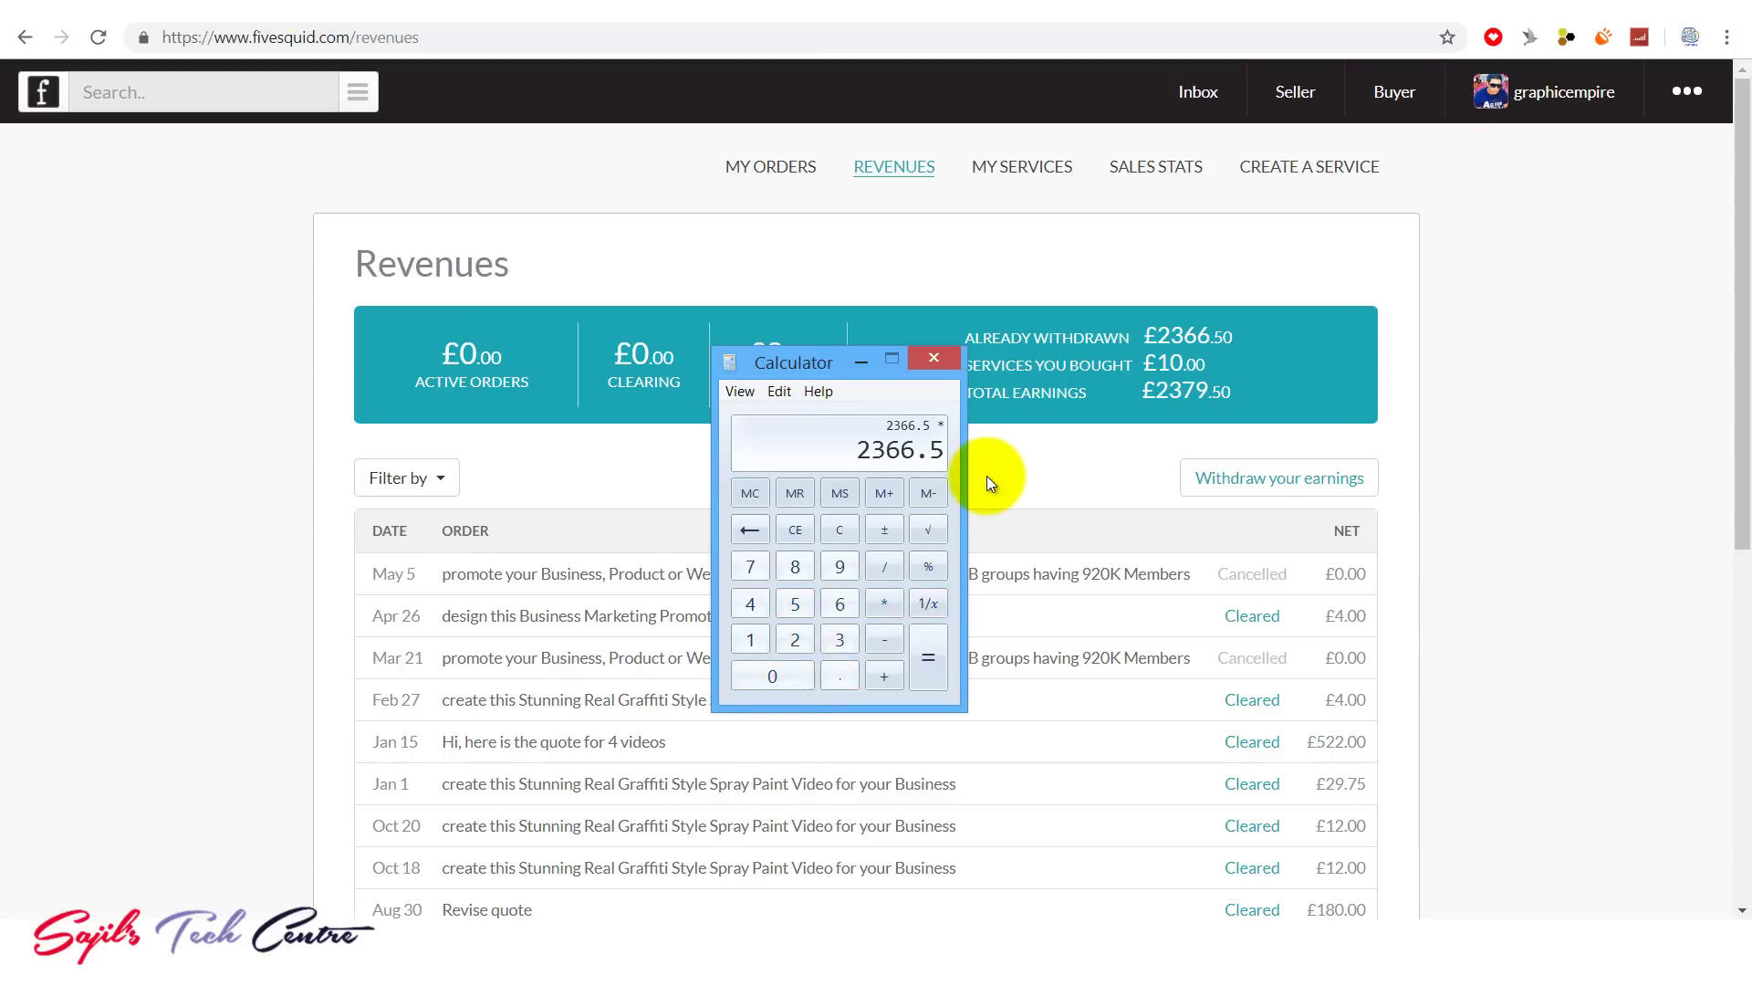
click(794, 567)
click(750, 567)
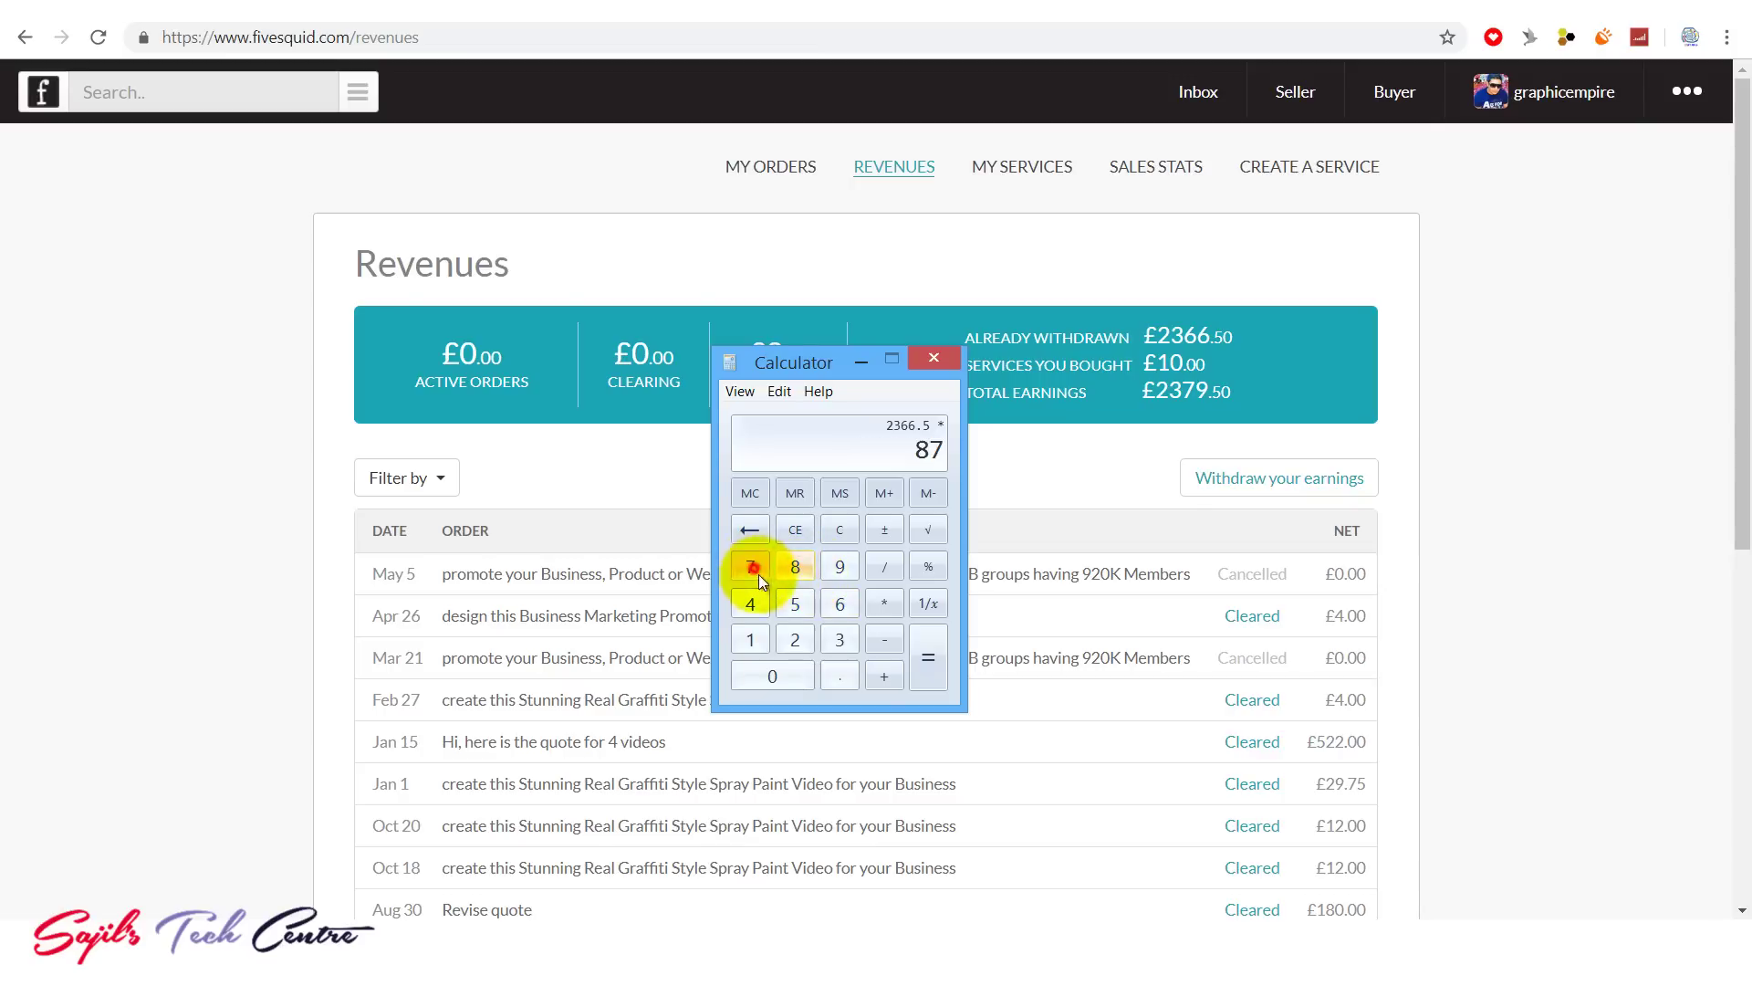
click(838, 677)
click(795, 603)
click(772, 676)
click(925, 655)
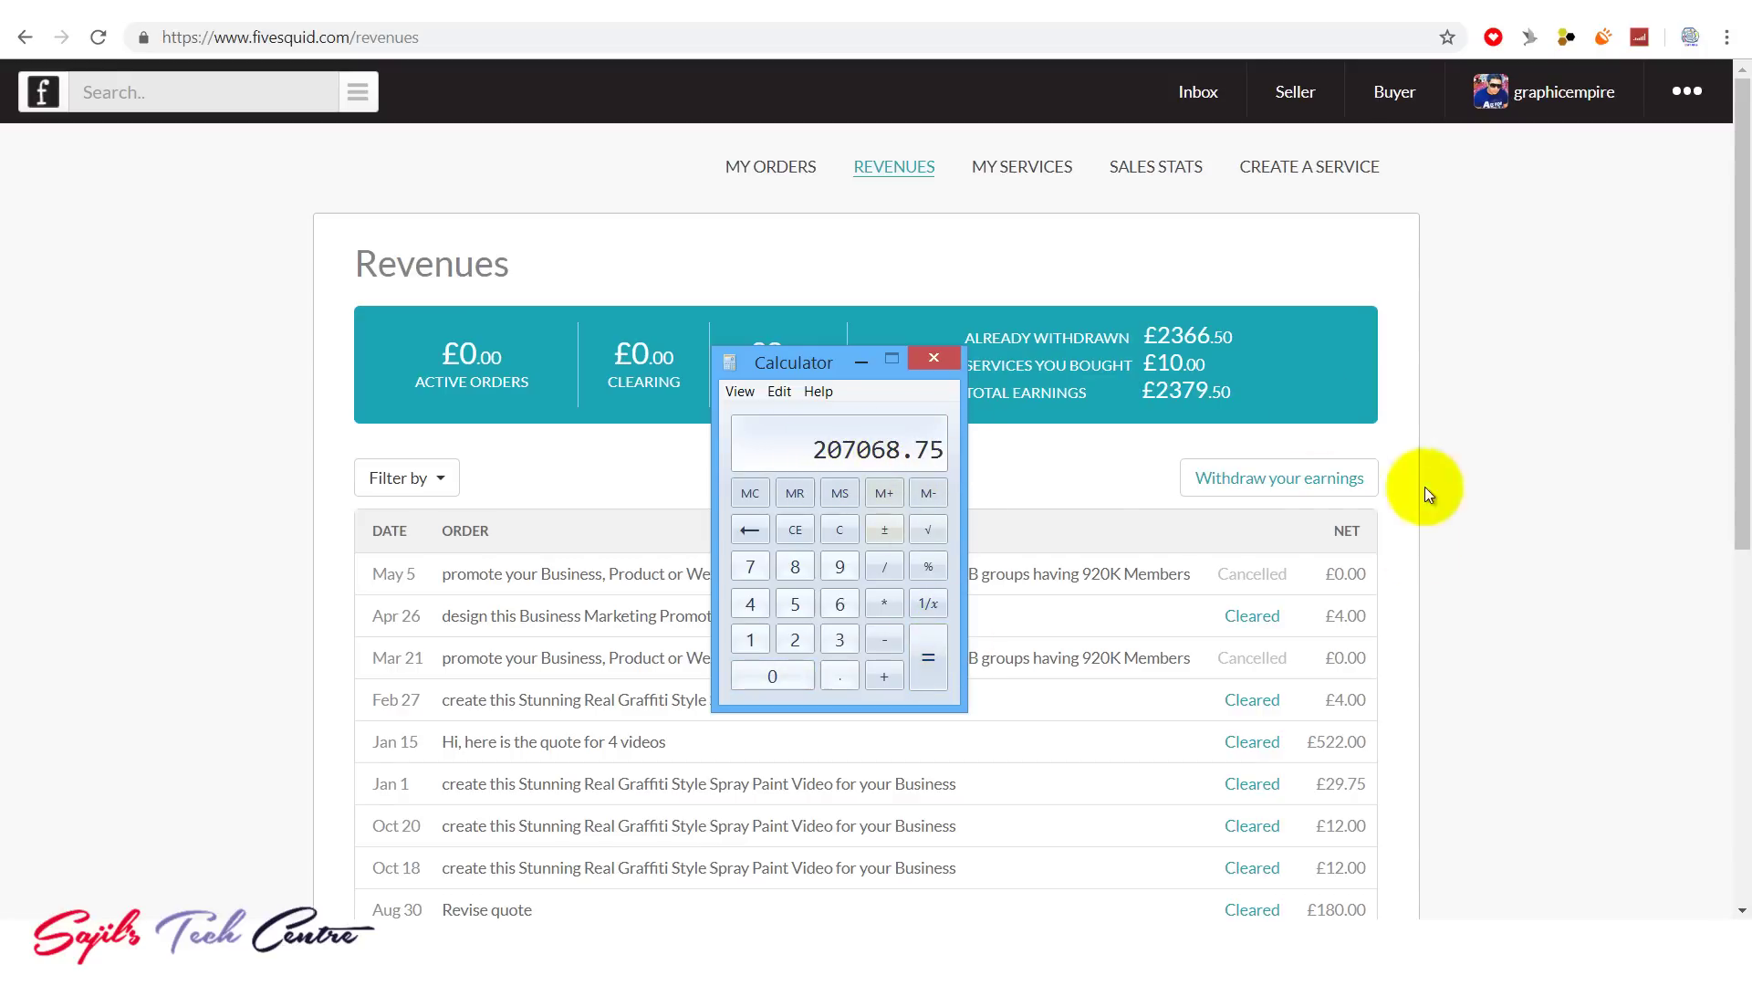
click(945, 363)
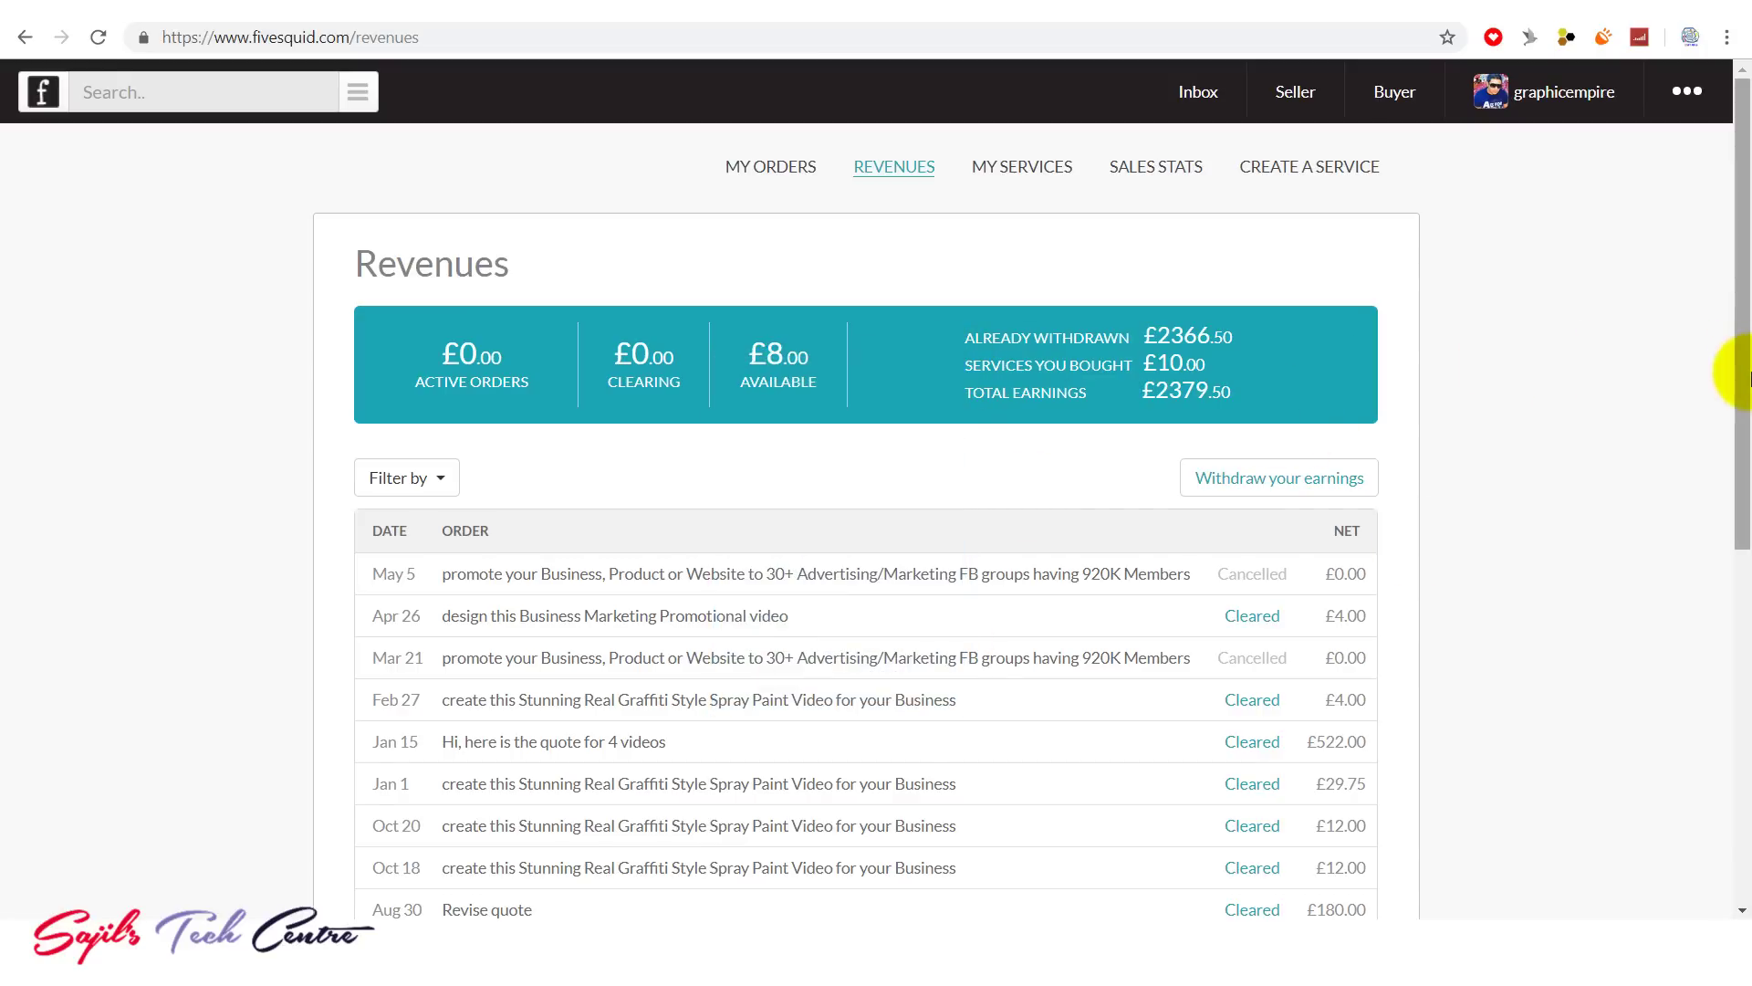
Step: Open Sales Stats, showing 142 completed orders and an £18.25 average selling price
mouse_move(1739, 383)
mouse_down()
mouse_move(1745, 447)
mouse_move(1749, 372)
mouse_up()
click(1159, 170)
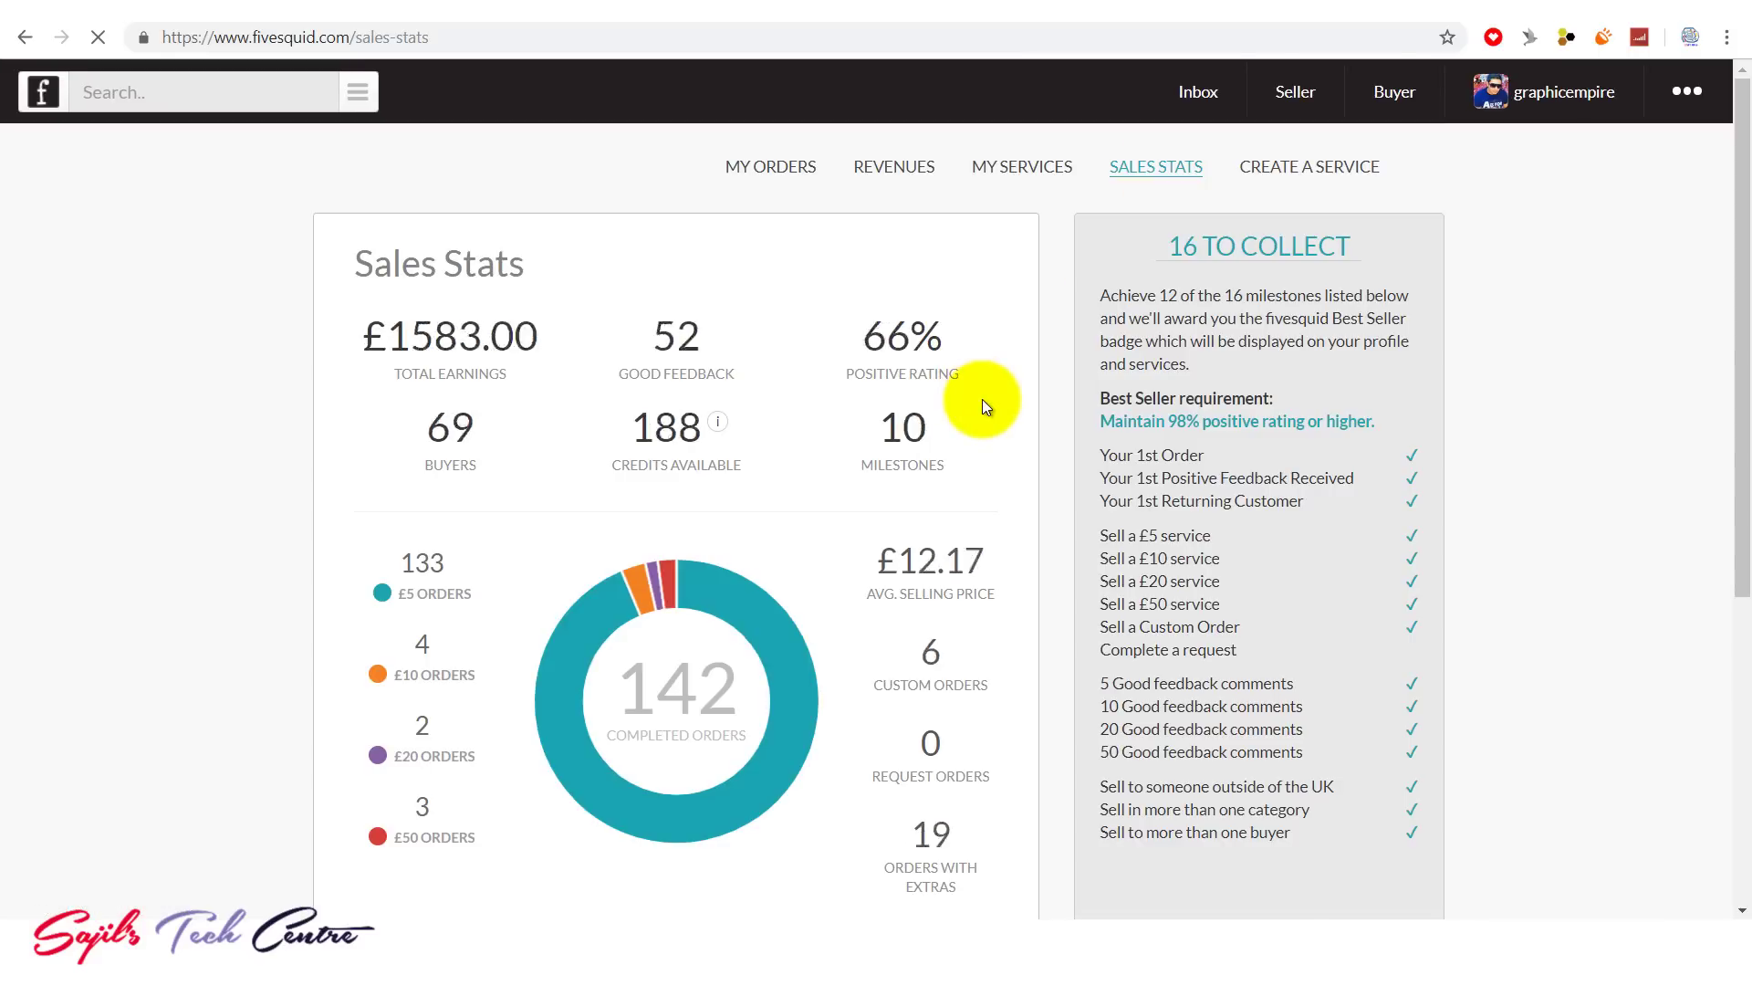
mouse_move(1731, 383)
mouse_down()
mouse_move(1745, 698)
mouse_move(1746, 390)
mouse_up()
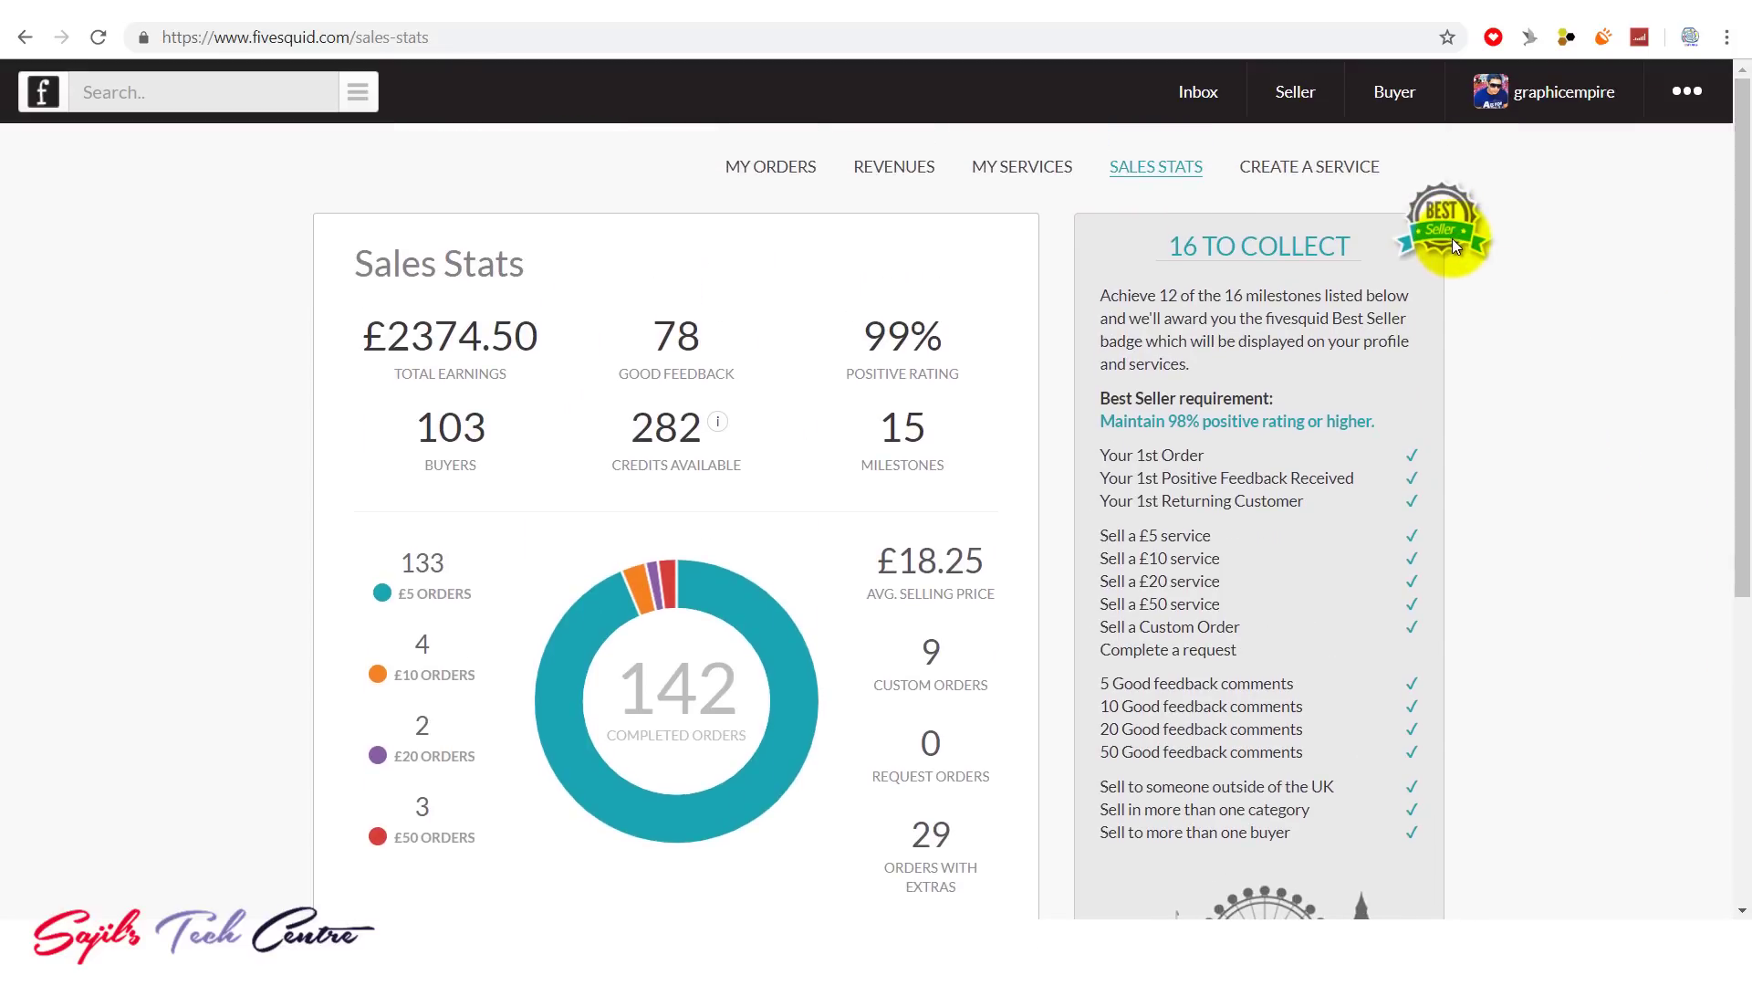
Step: Highlight the milestone checklist and scroll to the map of 103 buyers in 13 countries
triple_click(1186, 530)
click(1518, 756)
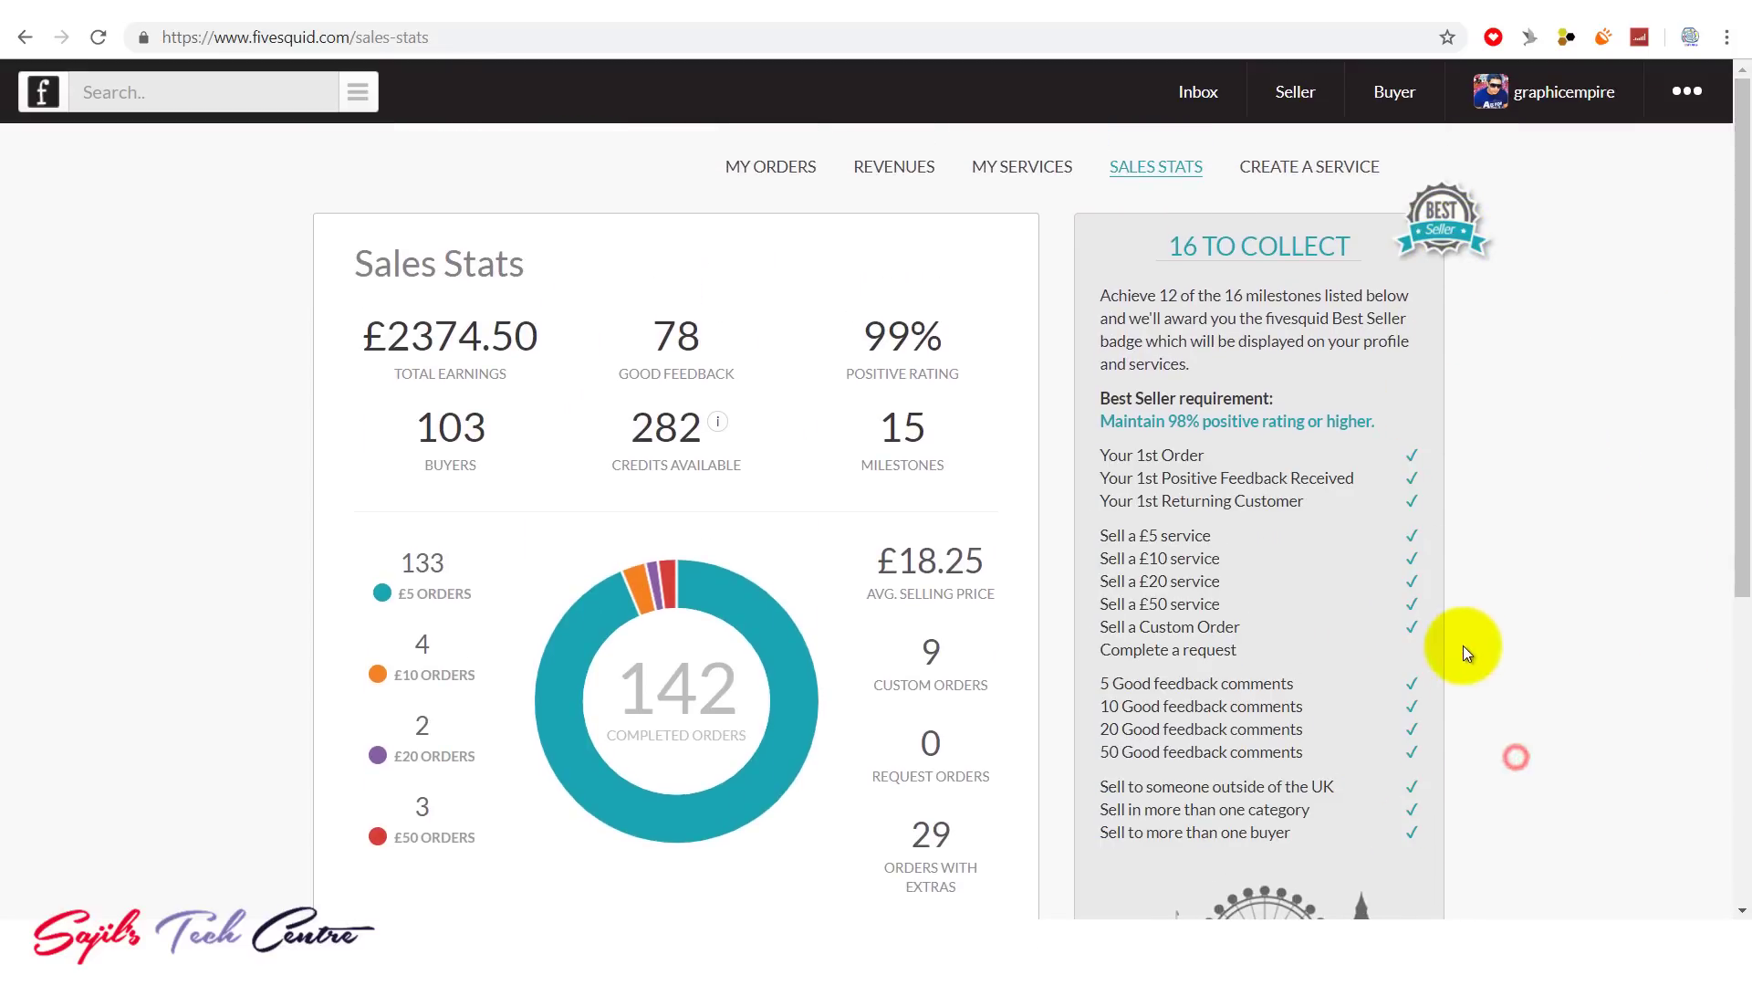
drag(1107, 459, 1402, 839)
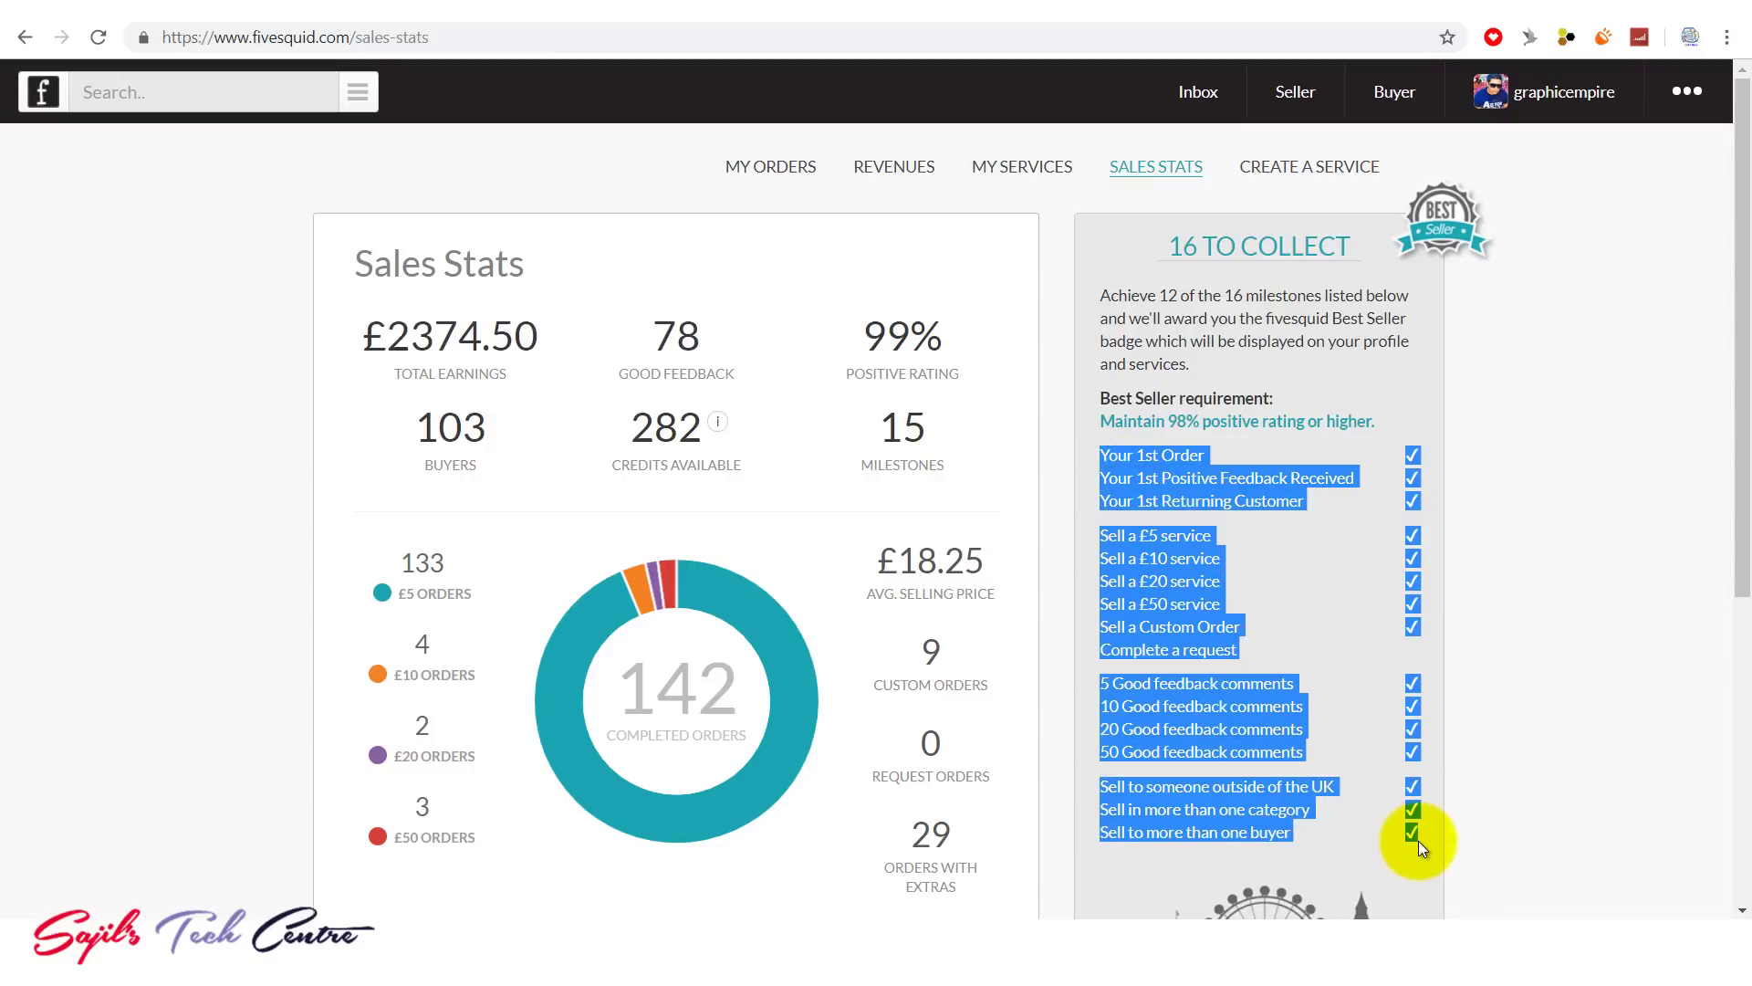
click(1514, 710)
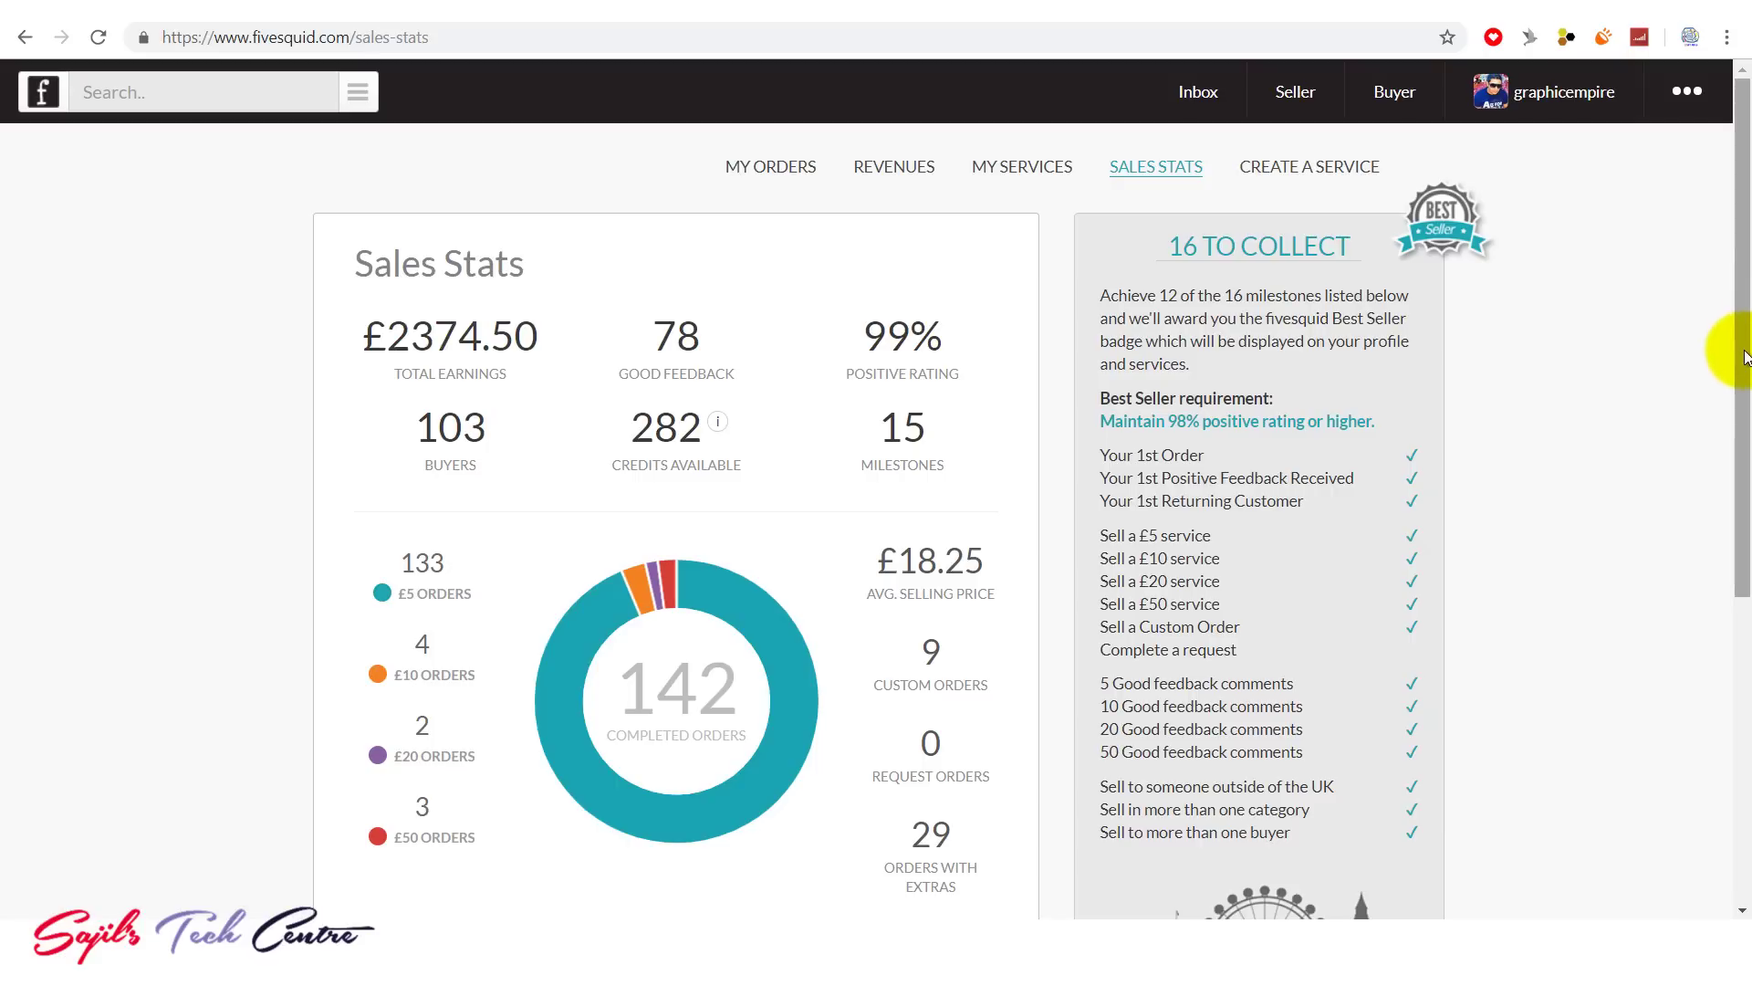
drag(1741, 356, 1745, 584)
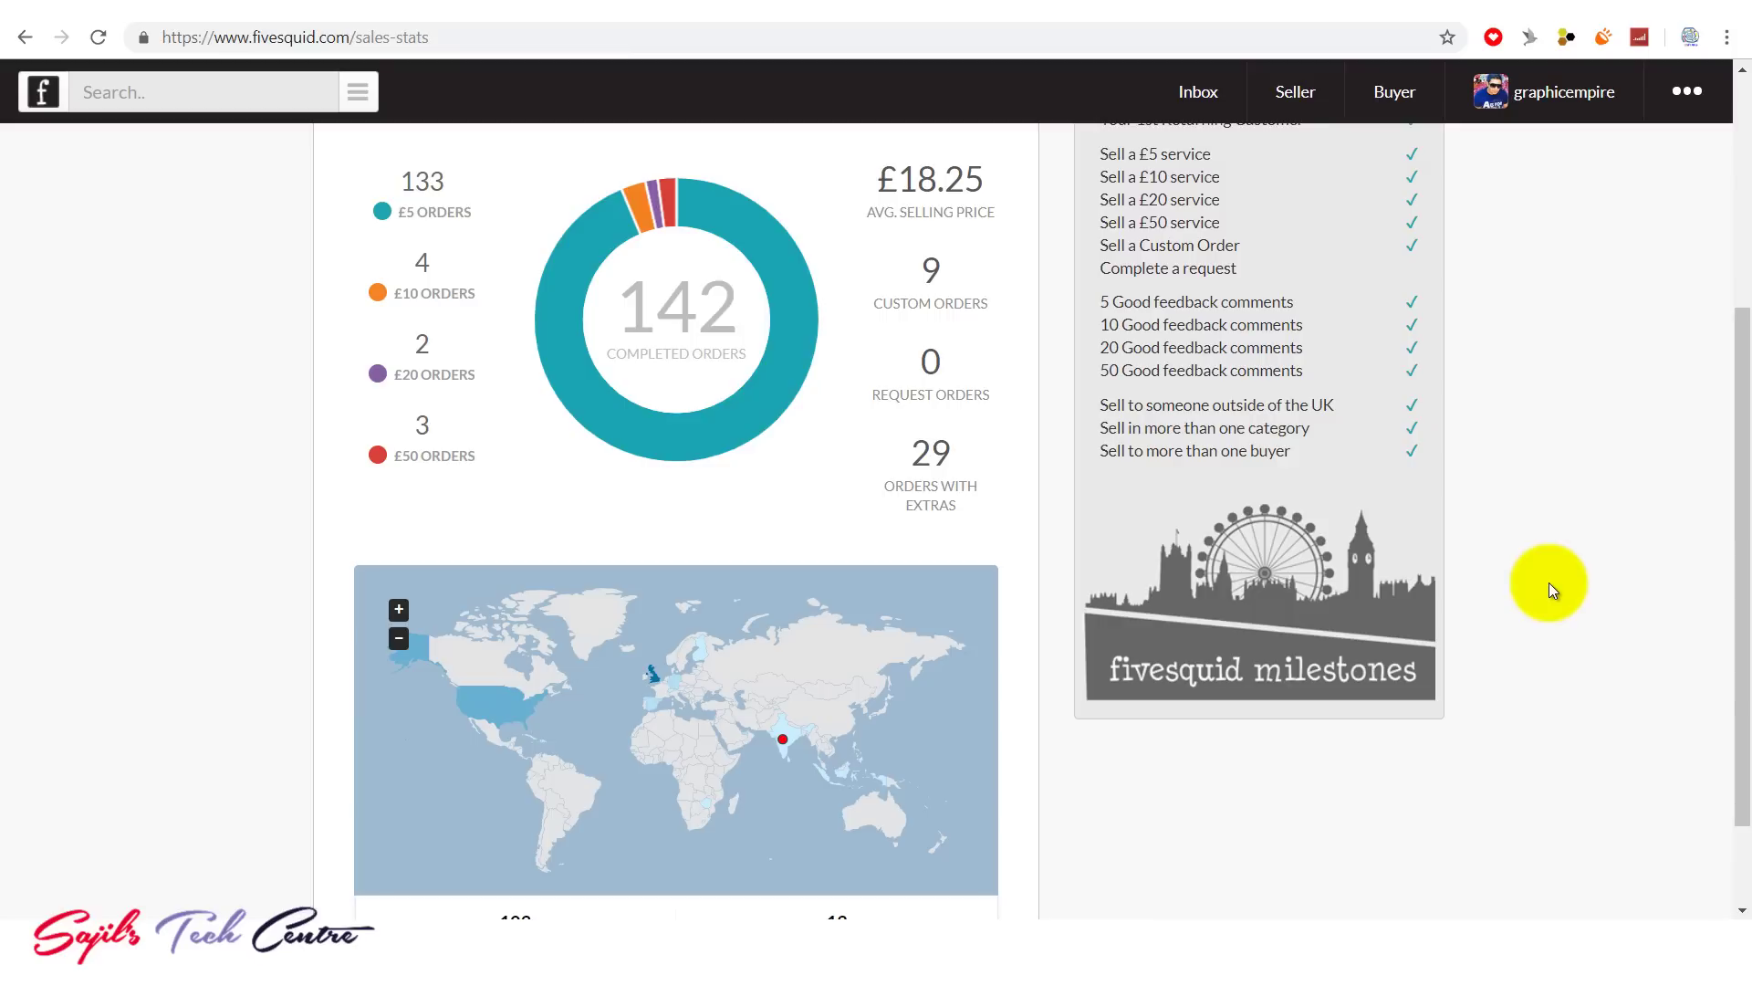
drag(1724, 586, 1706, 661)
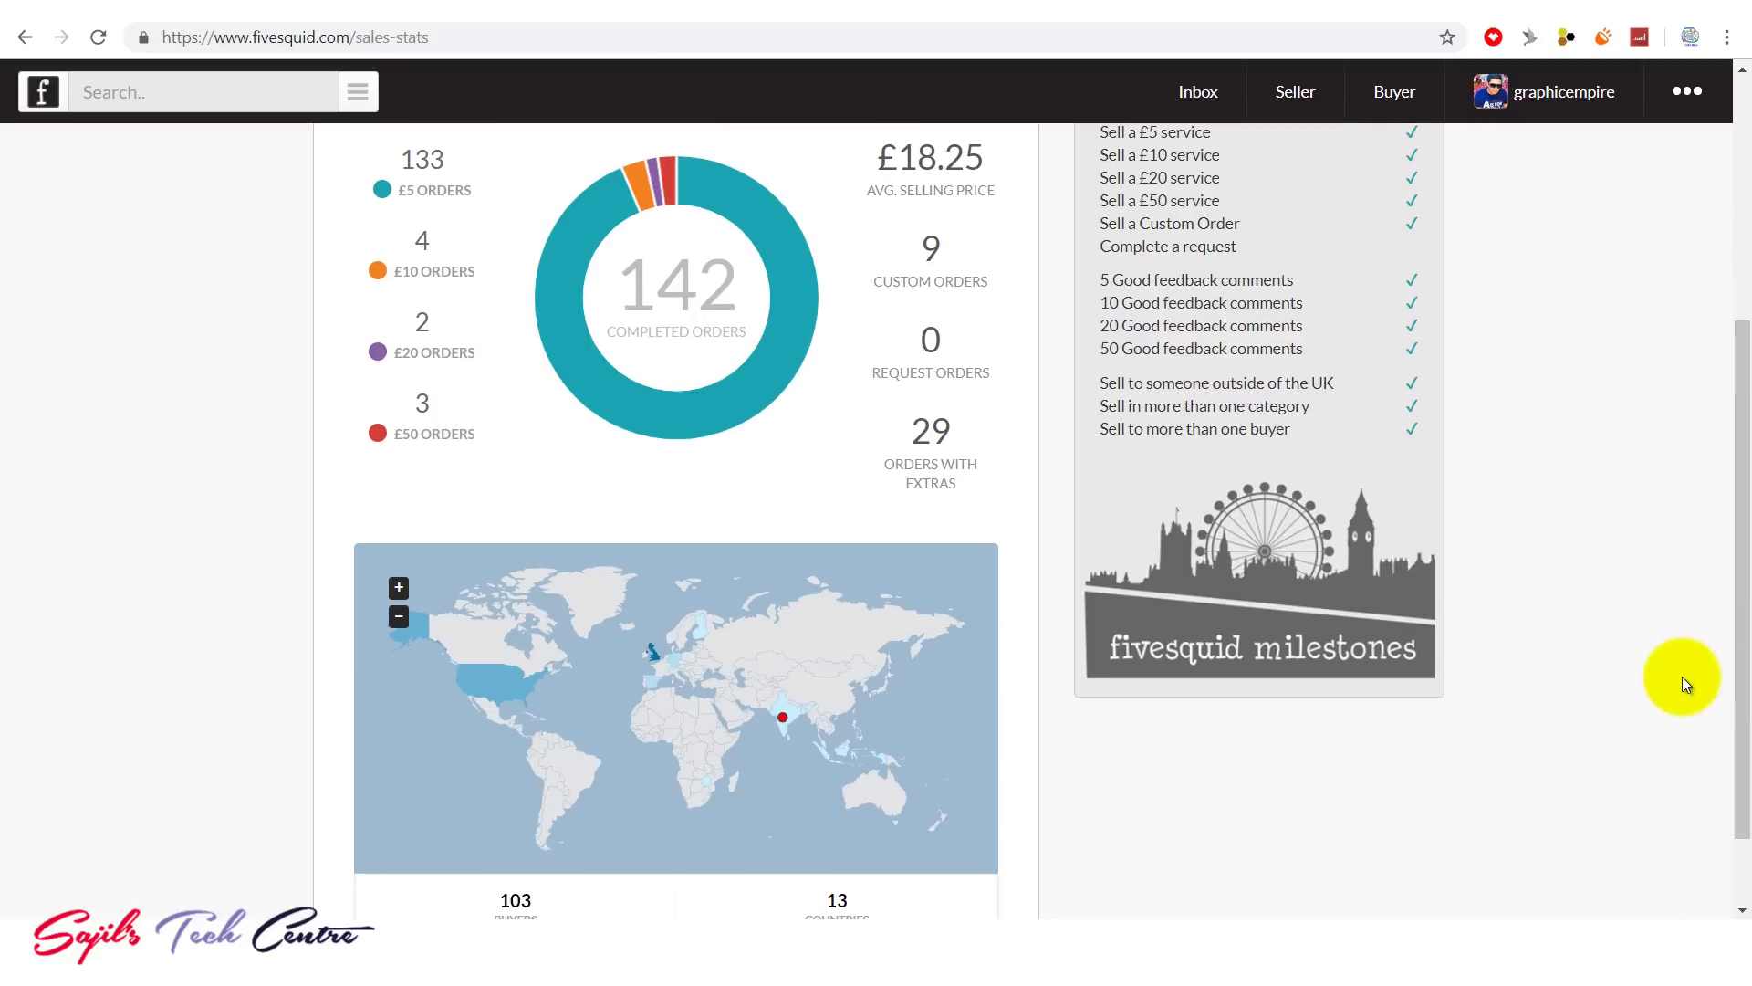